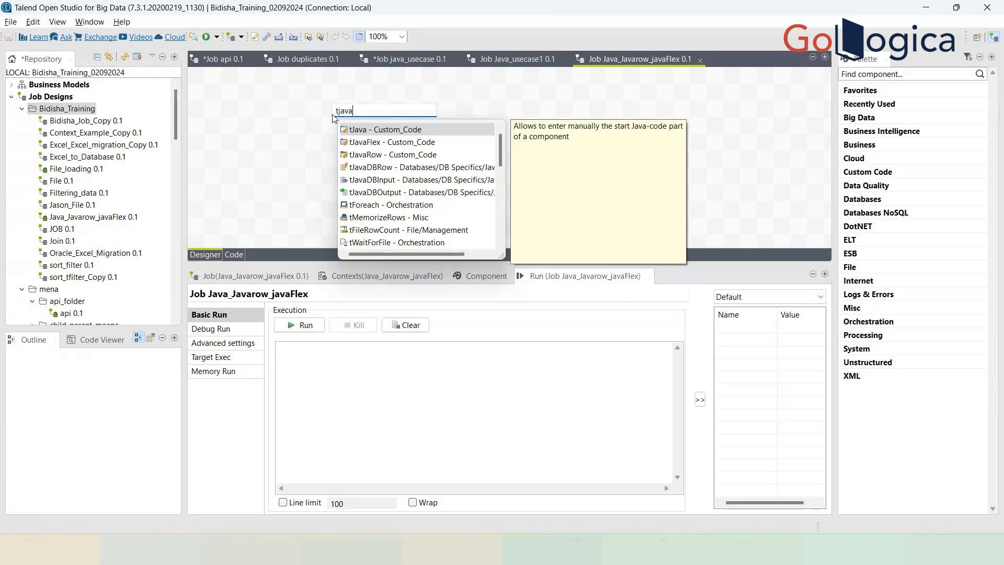
# Add a tJava component to the Java_Javarow_javaFlex job and look at its default code
pyautogui.doubleClick(370, 130)
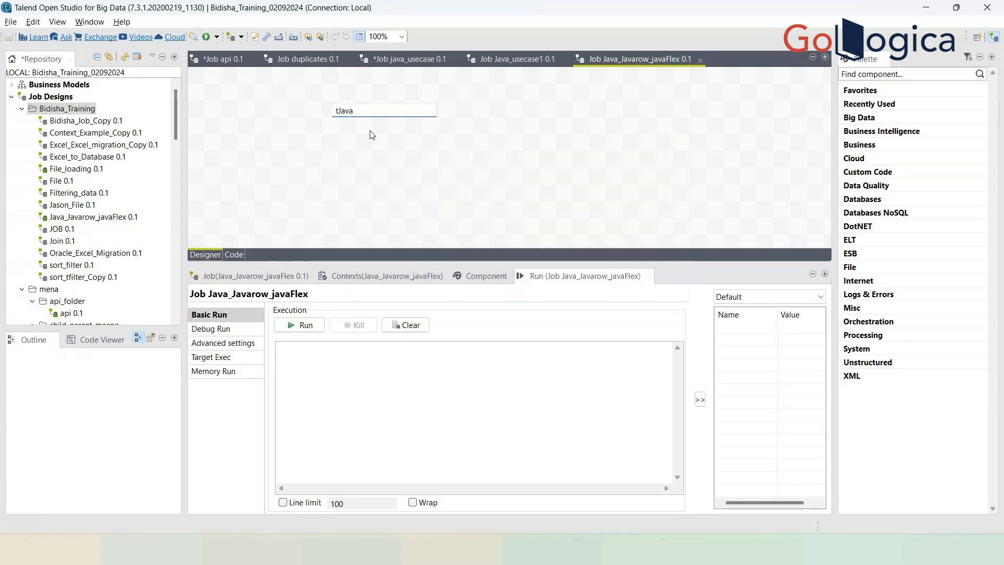
pyautogui.doubleClick(346, 117)
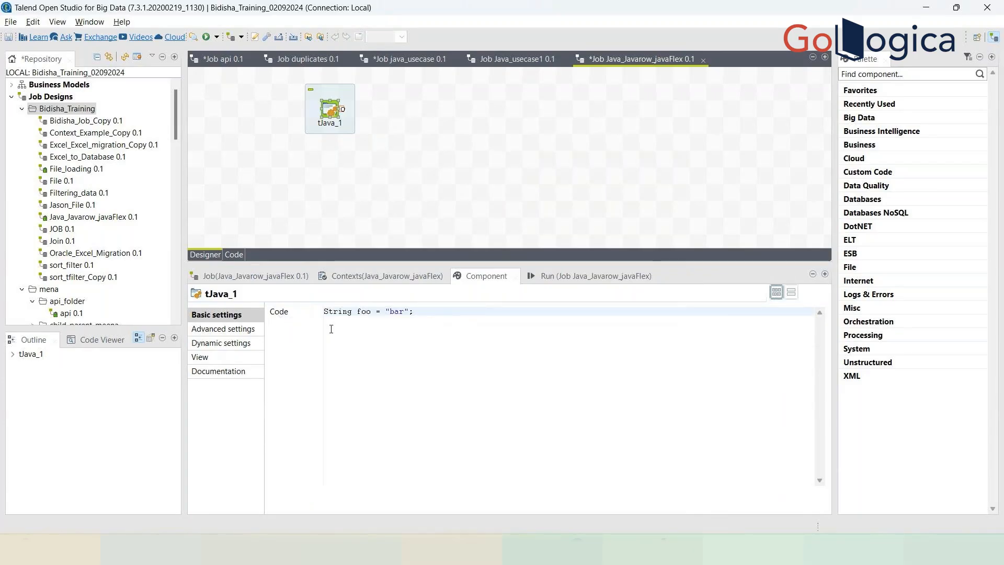
pyautogui.moveTo(414, 312); pyautogui.dragTo(321, 321)
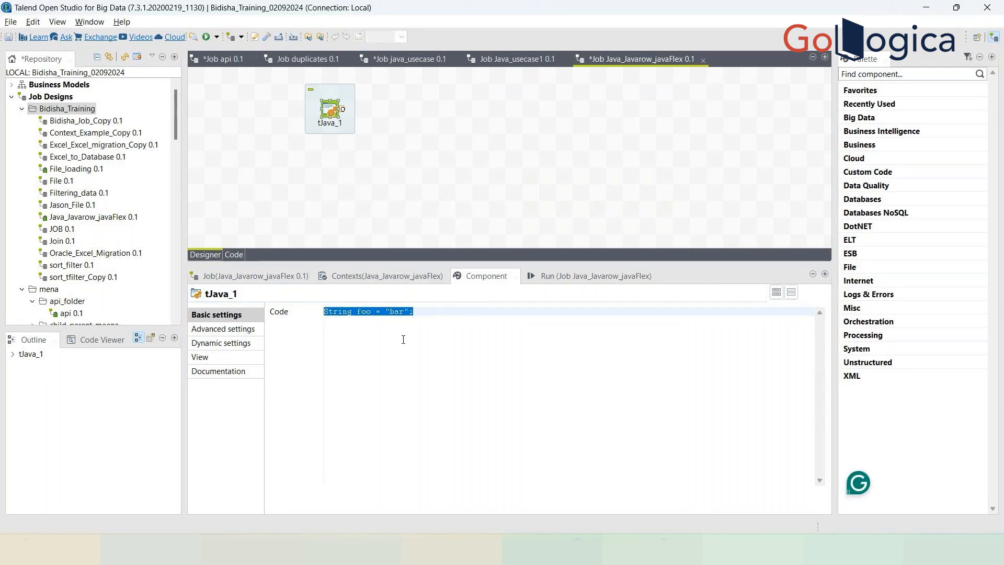
pyautogui.click(436, 371)
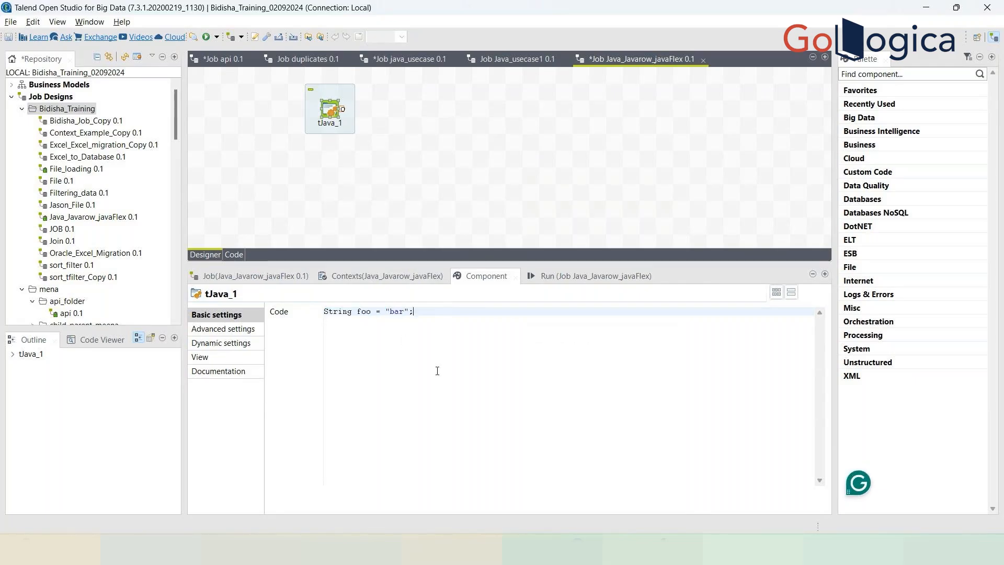
pyautogui.hotkey('ctrl', 'a')
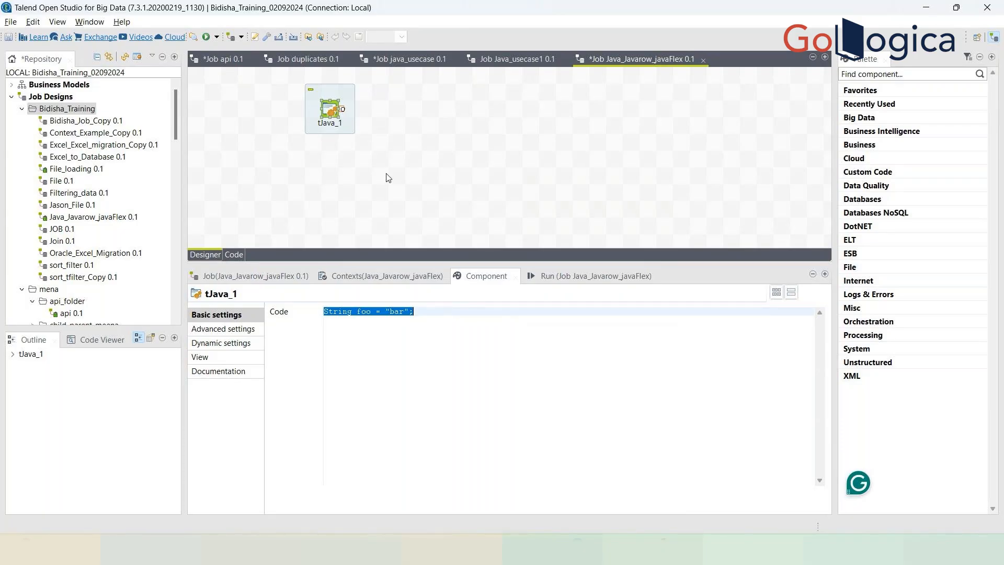
# Add a tJavaRow component below tJava and shift it to the right of that column
pyautogui.click(341, 146)
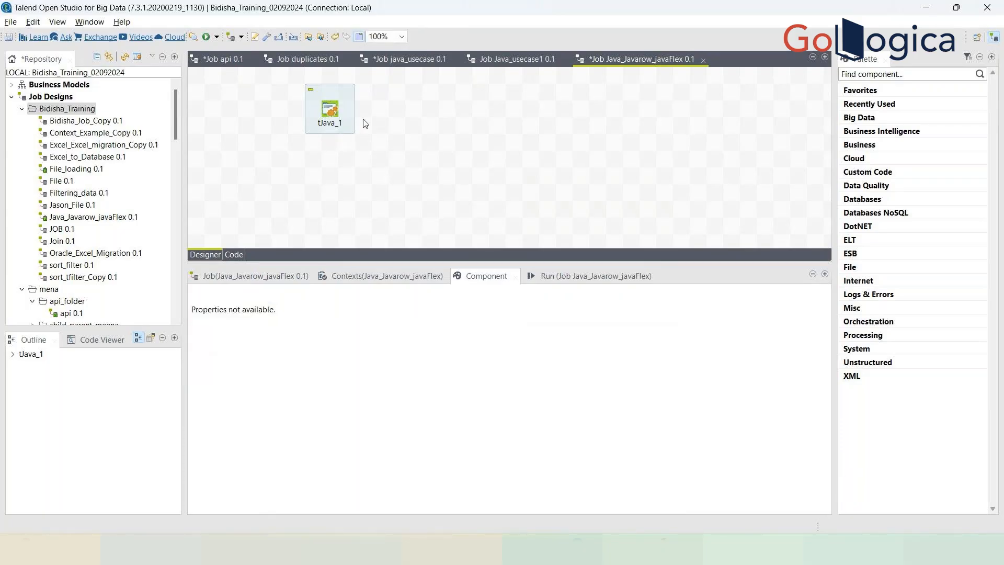
pyautogui.write('tjava')
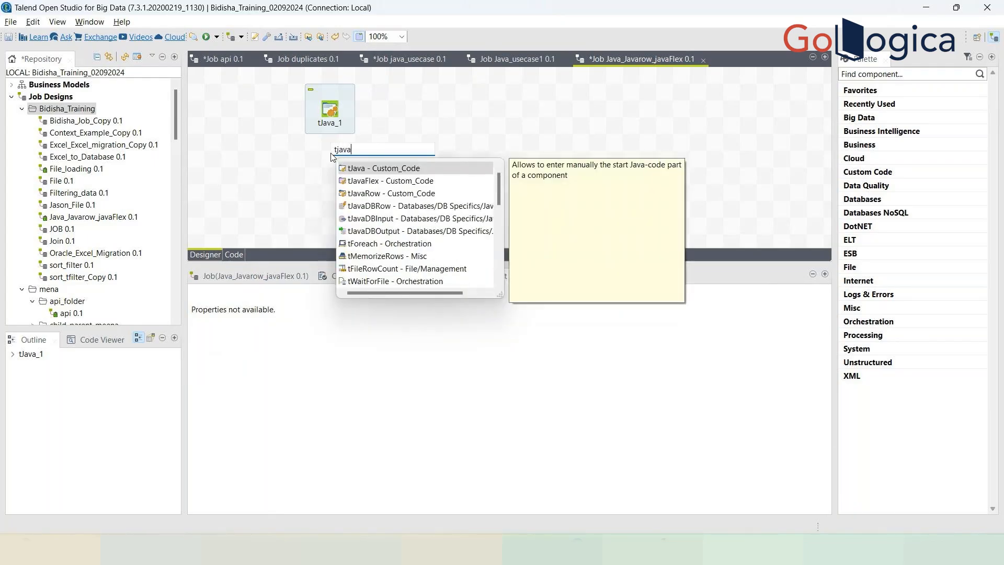
pyautogui.doubleClick(368, 193)
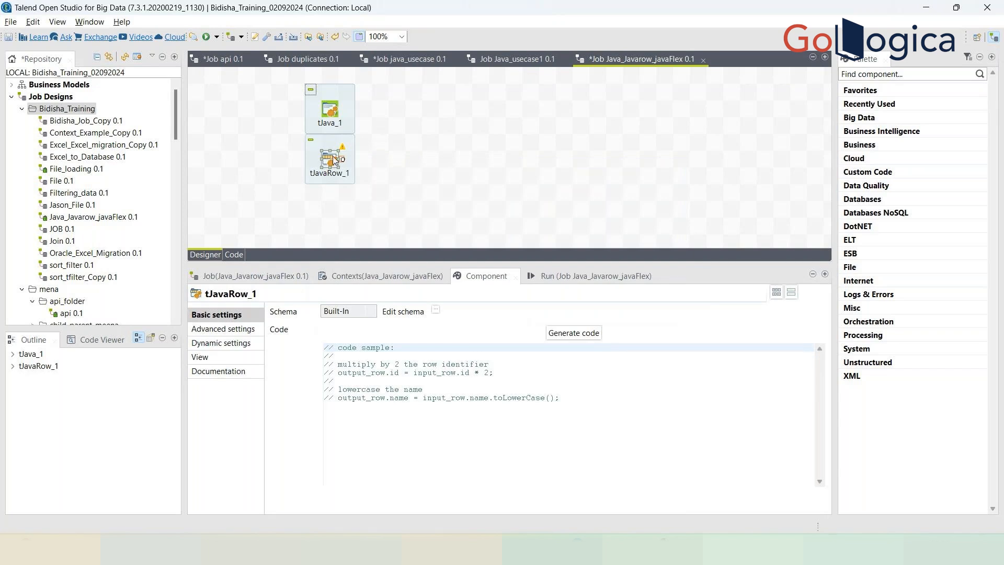
pyautogui.moveTo(332, 167); pyautogui.dragTo(417, 166)
# Compare the basic settings and default code of the tJava and tJavaRow components
pyautogui.click(330, 111)
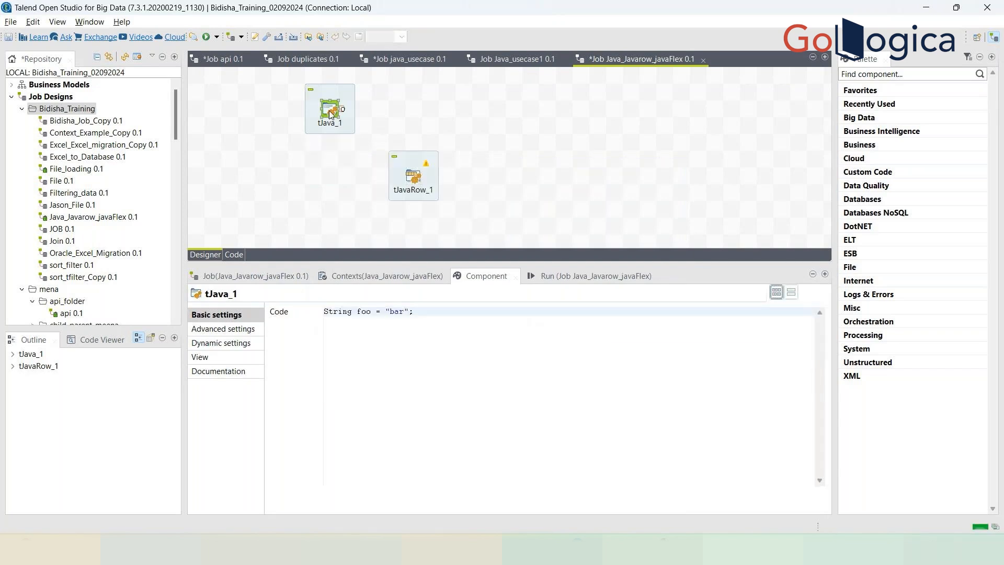
pyautogui.click(414, 179)
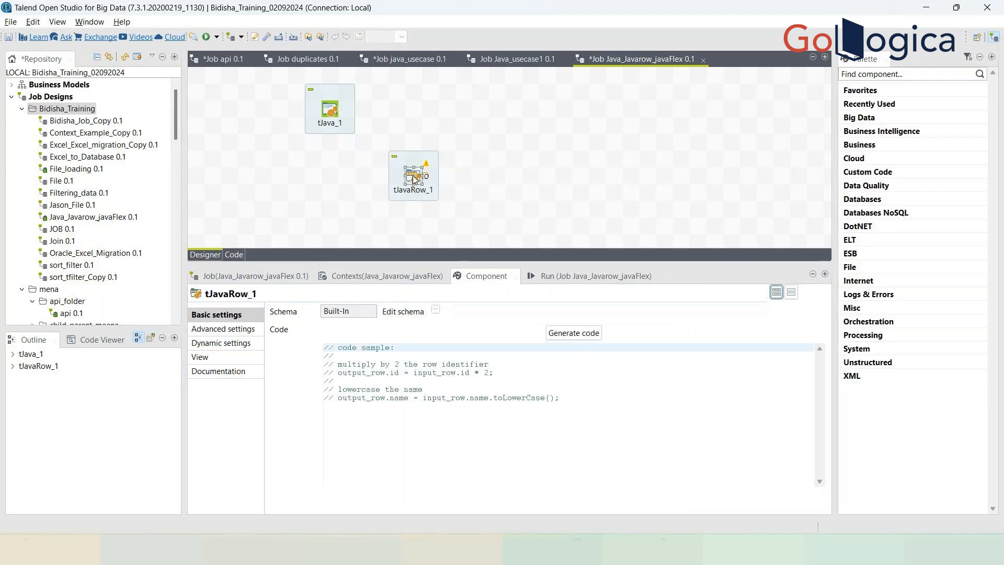
pyautogui.click(329, 111)
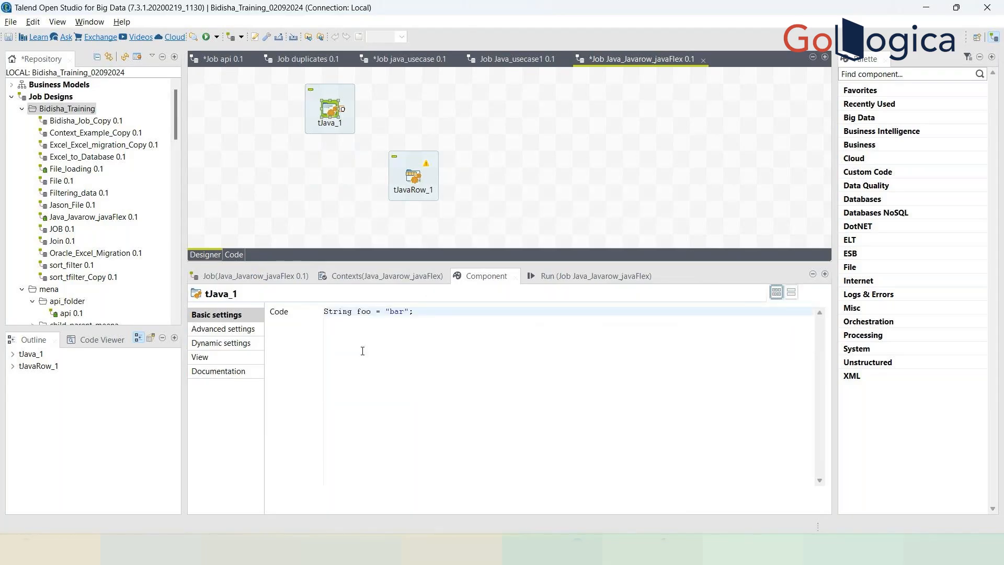
pyautogui.hotkey('ctrl', 'a')
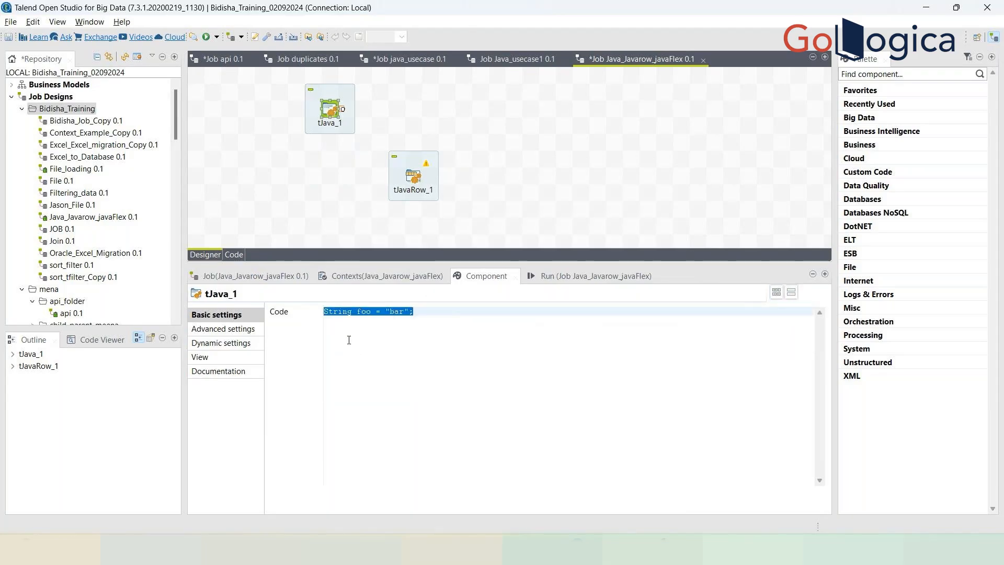
pyautogui.click(444, 347)
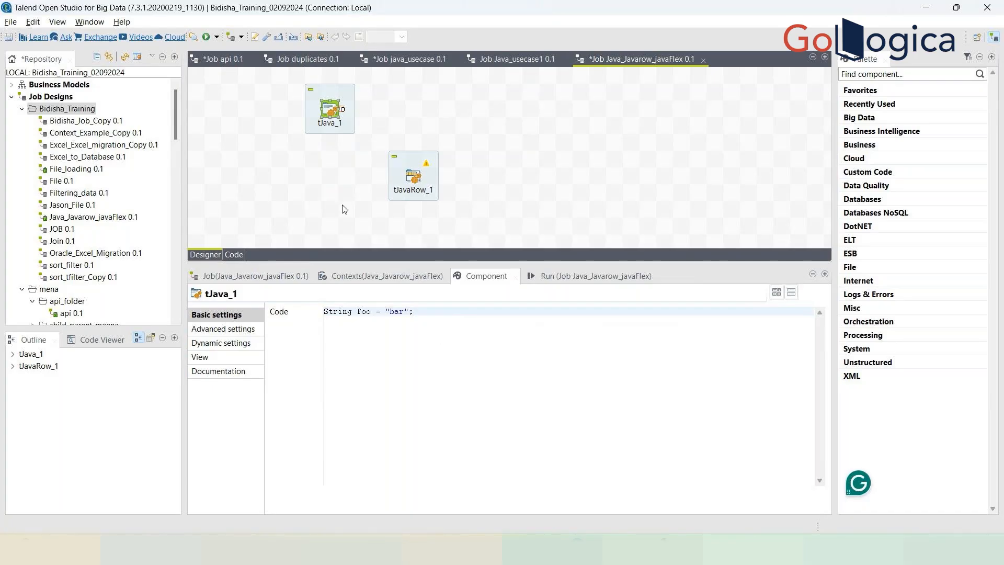
pyautogui.click(330, 166)
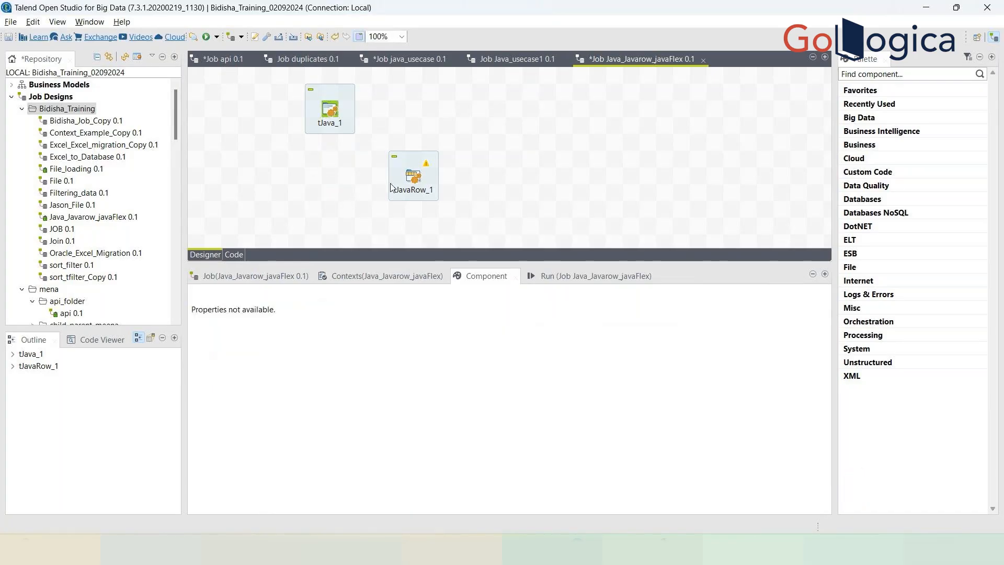
pyautogui.click(415, 180)
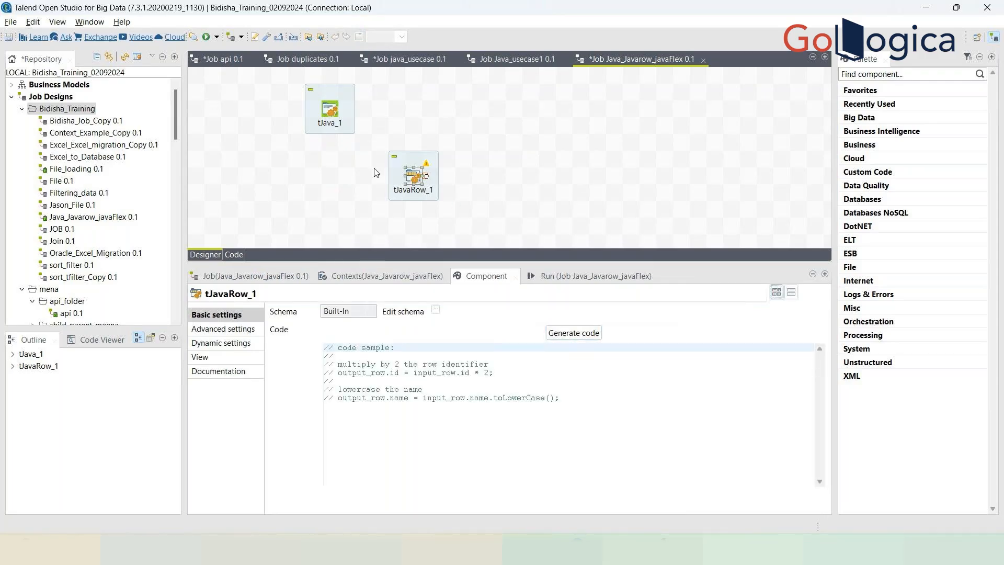
# Try to generate code in tJavaRow and reposition the component below tJava
pyautogui.moveTo(412, 182); pyautogui.dragTo(514, 182)
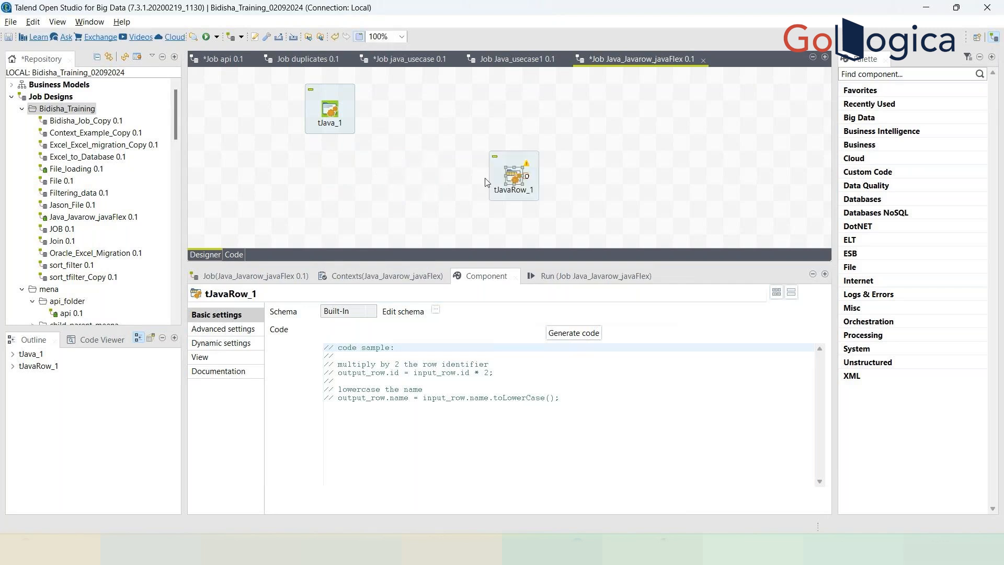
pyautogui.click(575, 337)
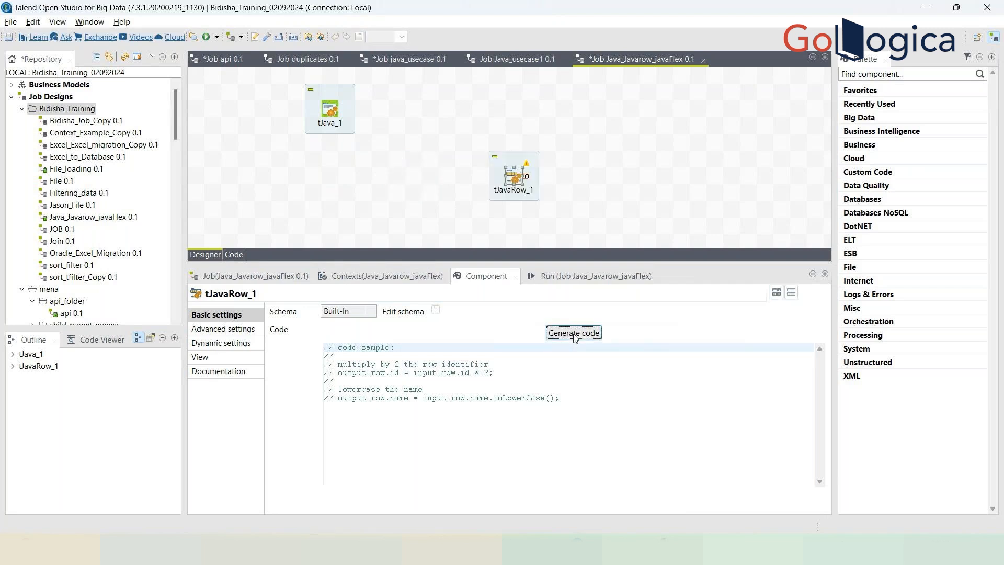
pyautogui.click(588, 170)
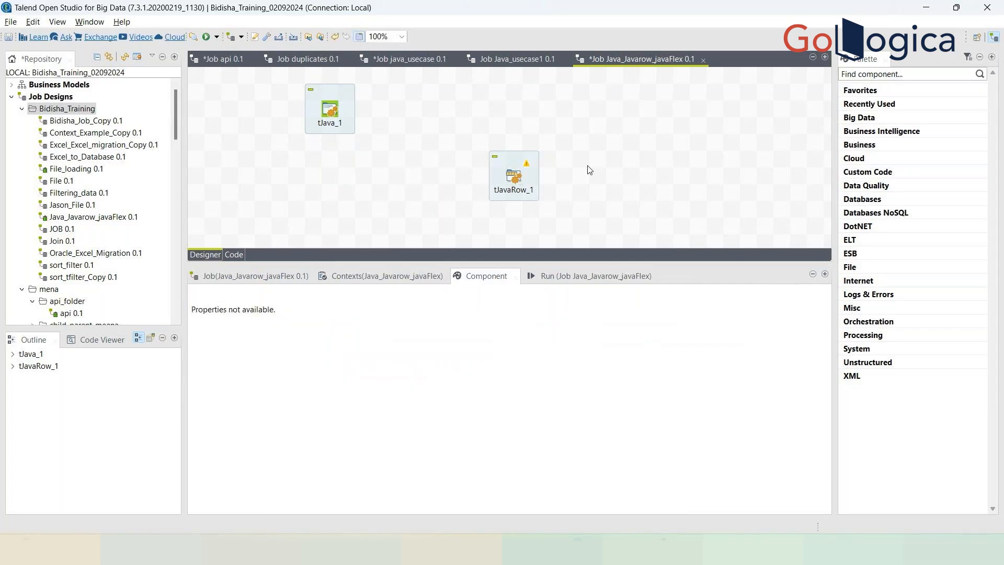
pyautogui.moveTo(515, 183); pyautogui.dragTo(331, 182)
# Add a tJavaFlex component and align it beneath tJavaRow
pyautogui.click(340, 225)
pyautogui.write('tj')
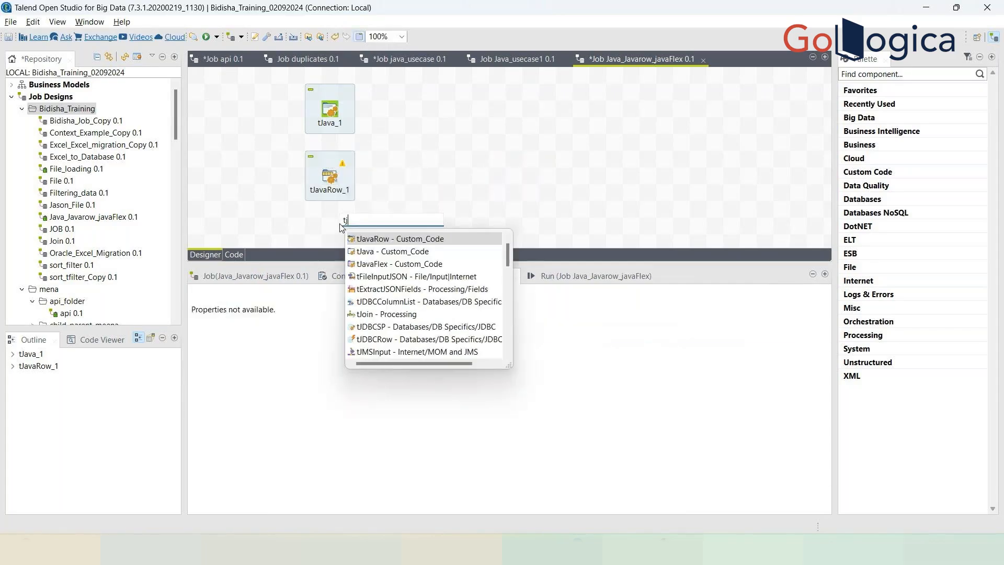
pyautogui.write('ava')
pyautogui.click(371, 268)
pyautogui.doubleClick(371, 268)
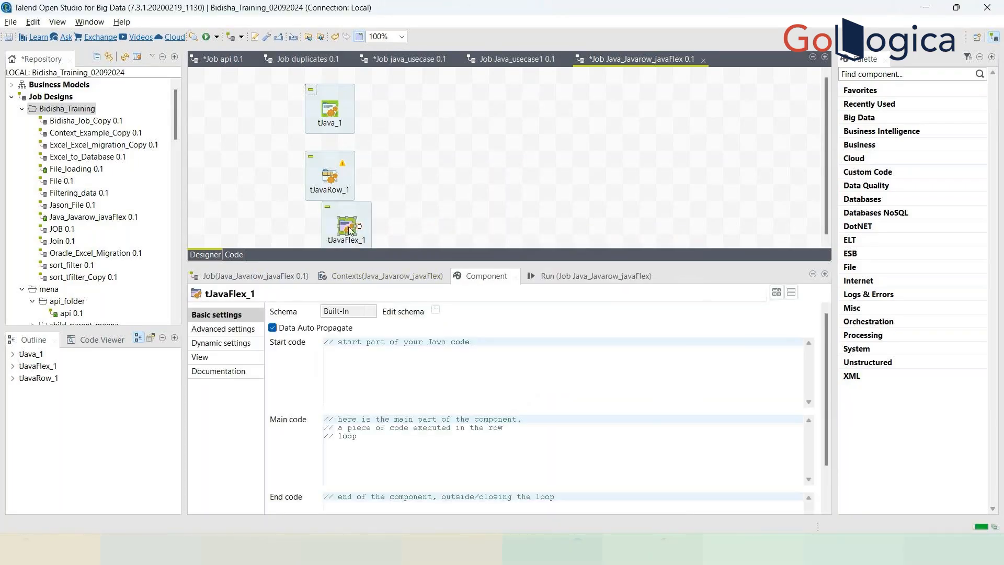
pyautogui.moveTo(351, 230); pyautogui.dragTo(334, 230)
pyautogui.click(446, 219)
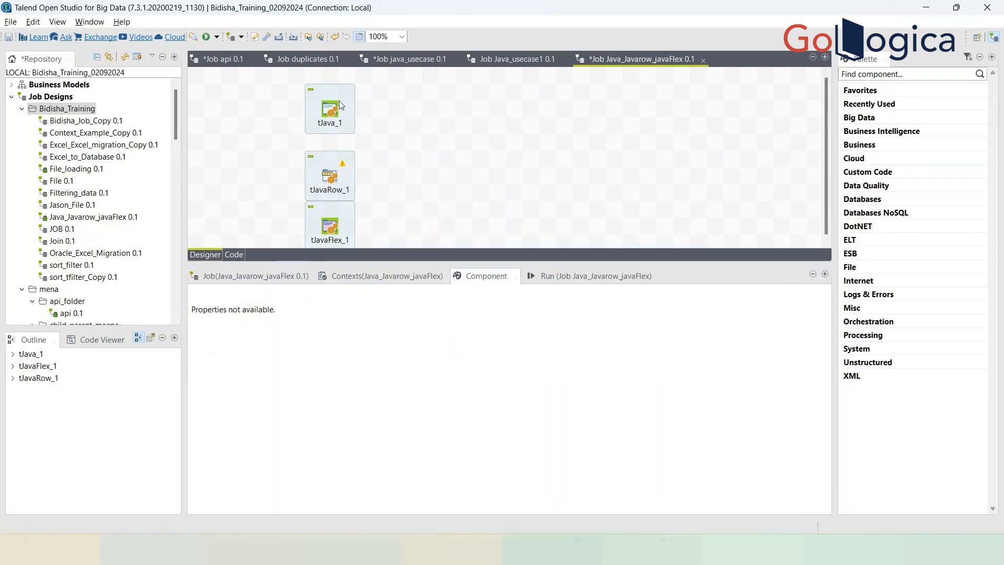
# Stack tJavaRow and tJavaFlex directly beneath tJava without gaps
pyautogui.click(331, 163)
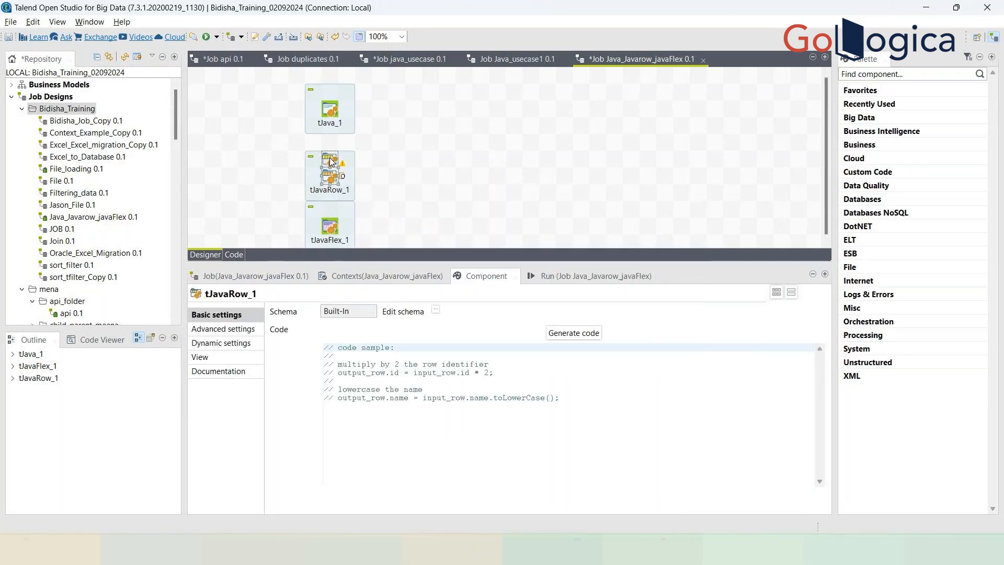
pyautogui.moveTo(331, 162); pyautogui.dragTo(331, 157)
pyautogui.click(334, 226)
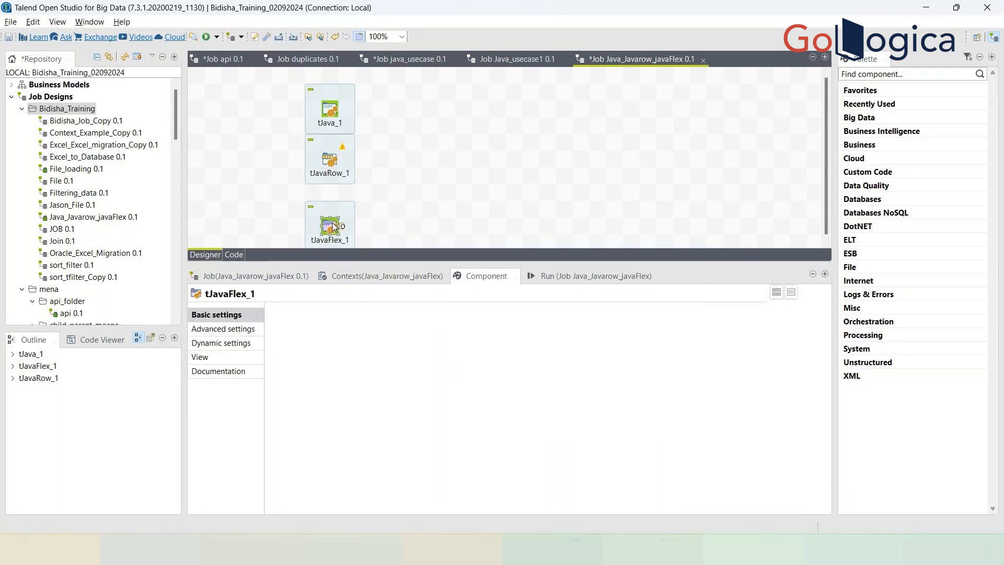
pyautogui.moveTo(334, 226); pyautogui.dragTo(329, 210)
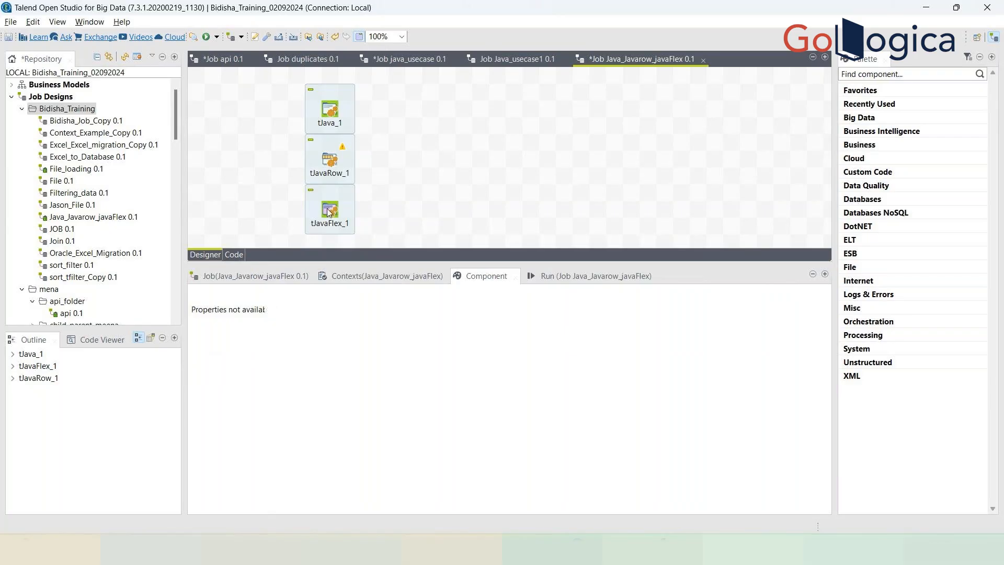
# Examine the Start code and Main code sections in the basic settings of tJavaFlex
pyautogui.click(329, 210)
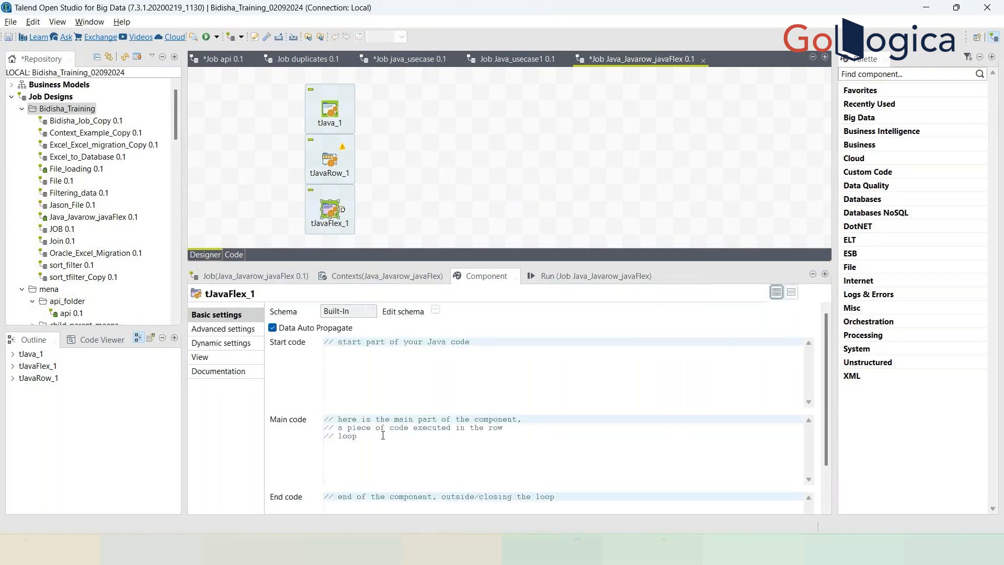
pyautogui.doubleClick(460, 342)
pyautogui.click(469, 342)
pyautogui.press('Return')
pyautogui.click(464, 448)
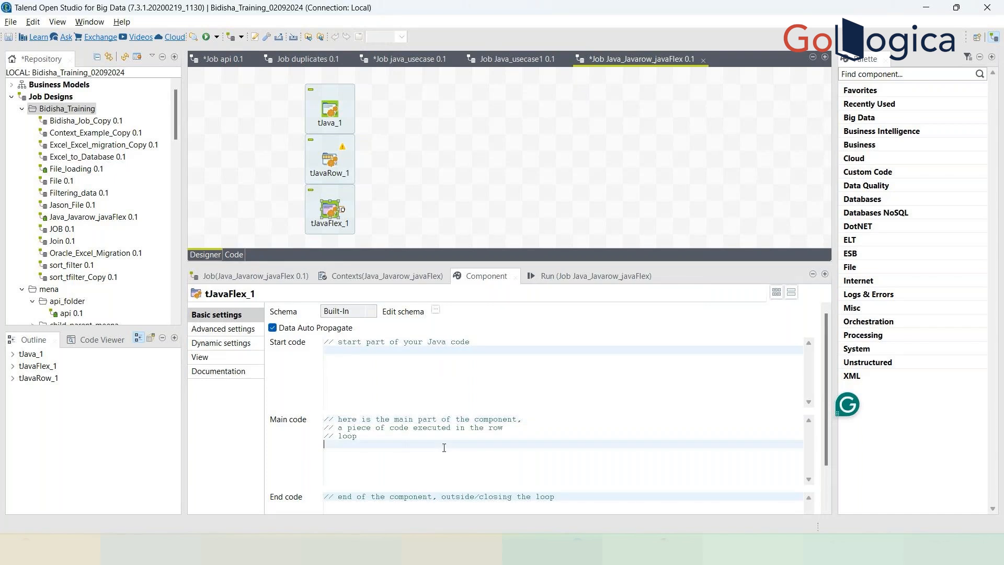
pyautogui.moveTo(432, 436); pyautogui.dragTo(323, 416)
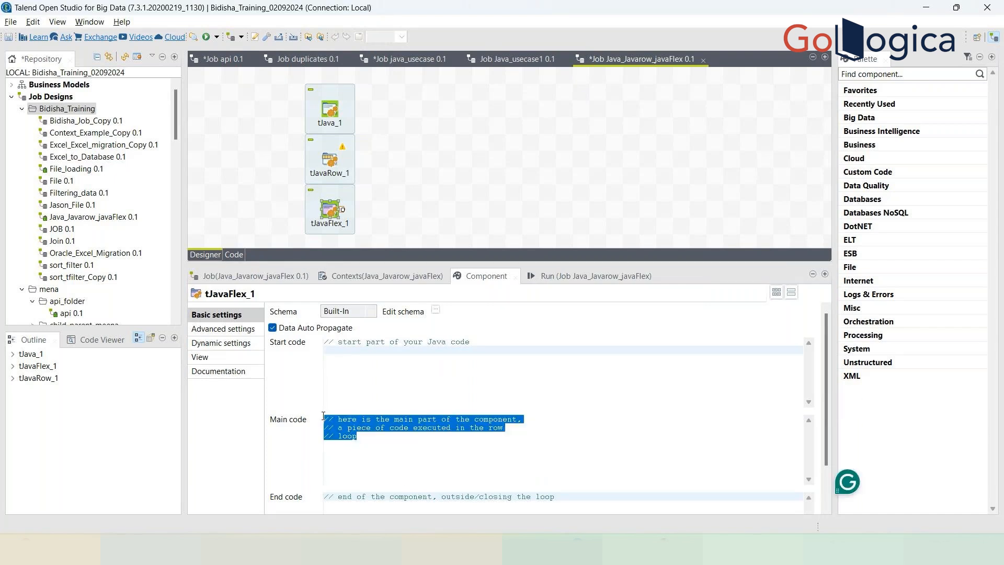
pyautogui.click(400, 481)
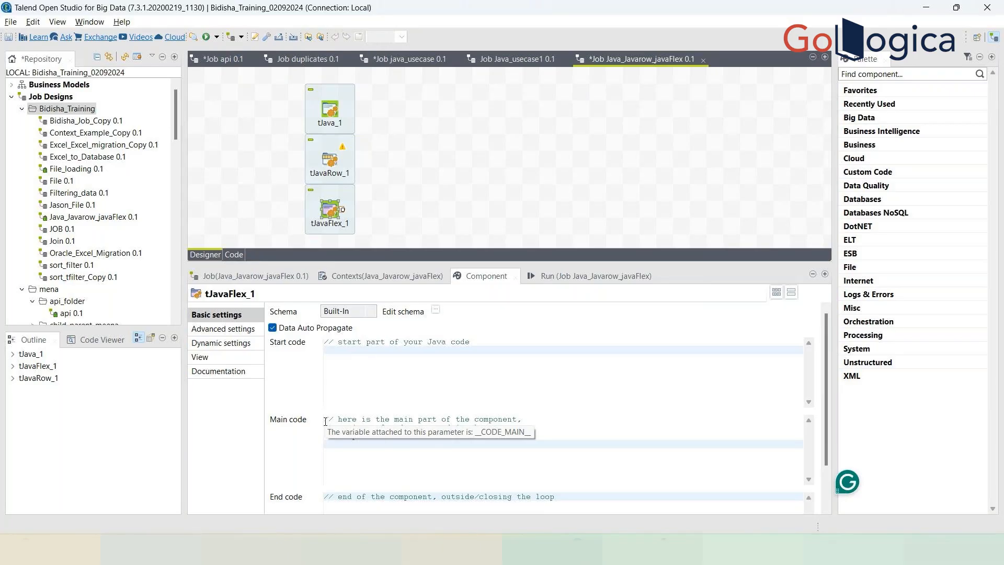
pyautogui.moveTo(325, 421); pyautogui.dragTo(360, 438)
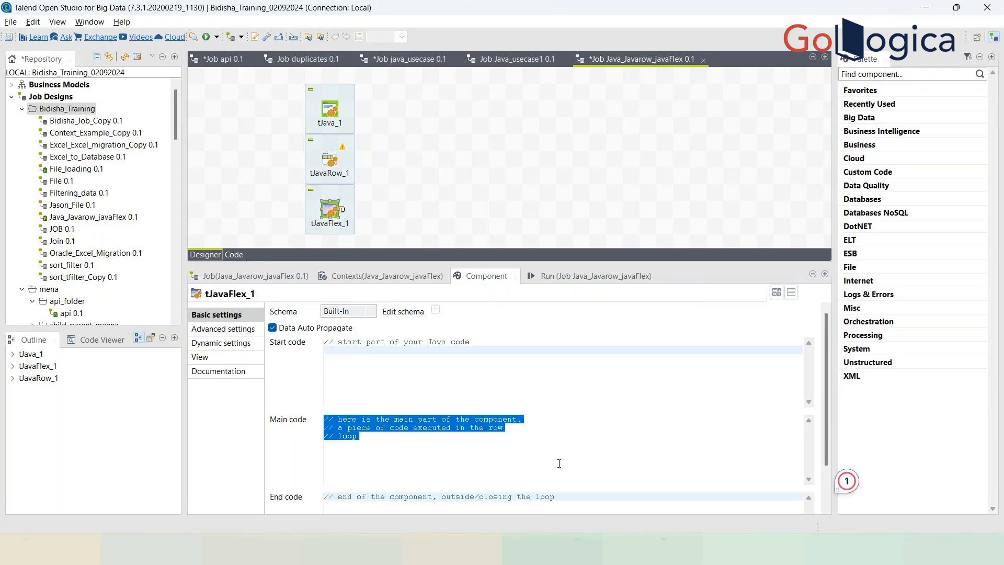
pyautogui.click(545, 451)
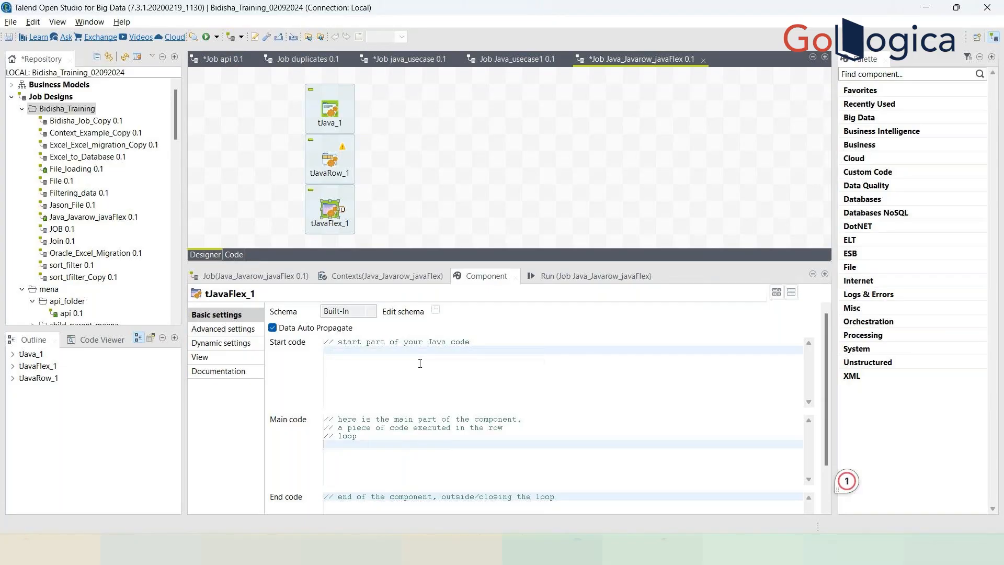
# Move tJavaFlex and tJavaRow well to the right of tJava, keeping tJavaRow above tJavaFlex
pyautogui.click(397, 212)
pyautogui.click(331, 210)
pyautogui.moveTo(330, 211); pyautogui.dragTo(498, 209)
pyautogui.moveTo(330, 160); pyautogui.dragTo(494, 157)
# Select tJava, switch to Microsoft Word to read the notes on tJavaRow, tJavaFlex and tJava, and return to Talend Open Studio
pyautogui.click(331, 109)
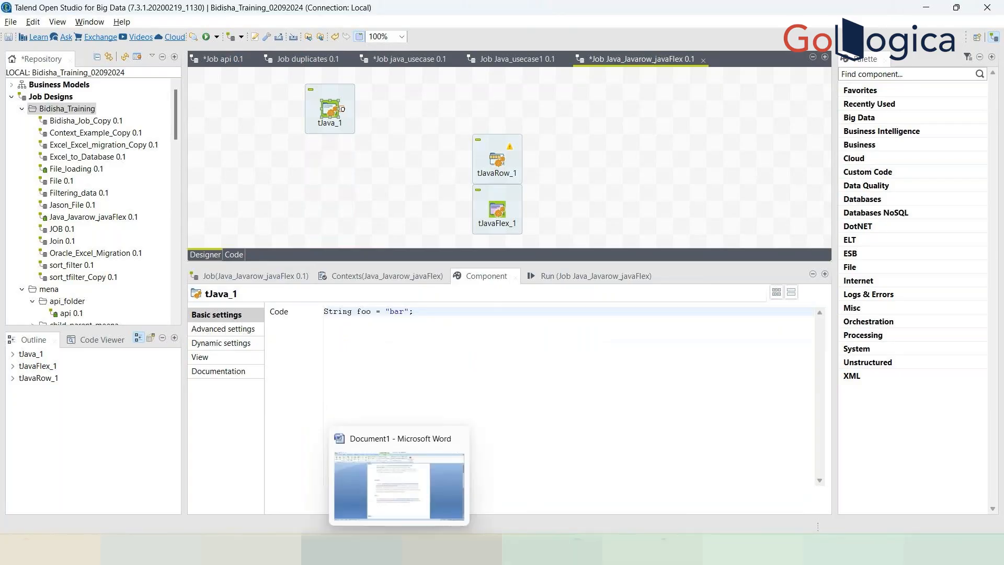
pyautogui.click(397, 460)
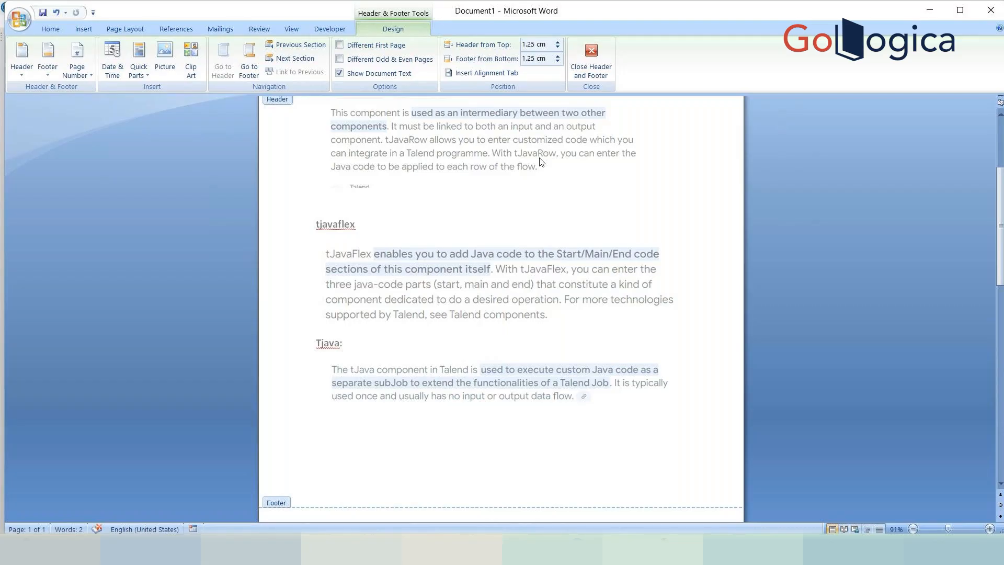
pyautogui.hotkey('alt', 'Tab')
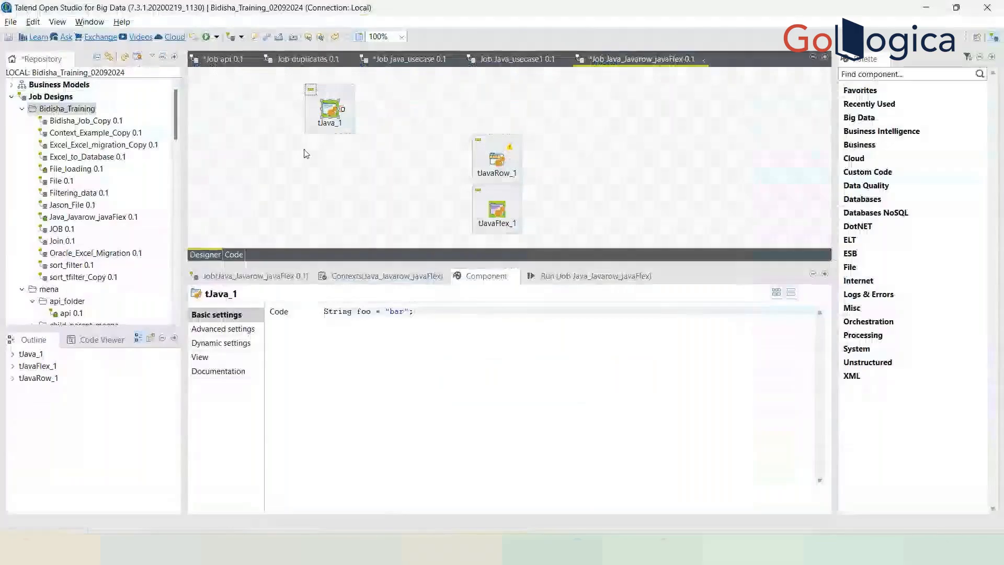
# Move tJavaRow up to leave a gap between it and tJavaFlex
pyautogui.moveTo(500, 160); pyautogui.dragTo(499, 126)
pyautogui.click(411, 109)
pyautogui.write('t')
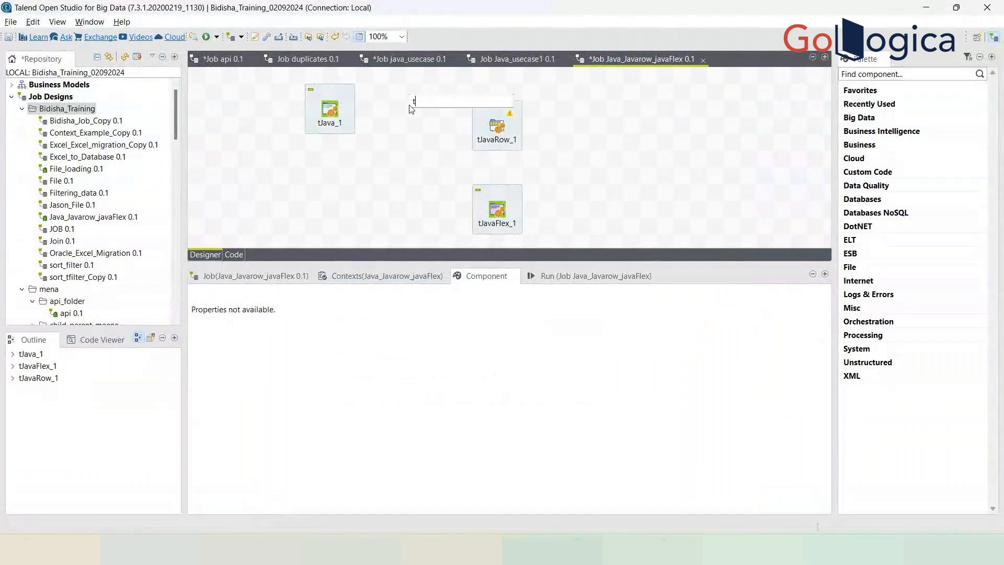
pyautogui.write('dbinput')
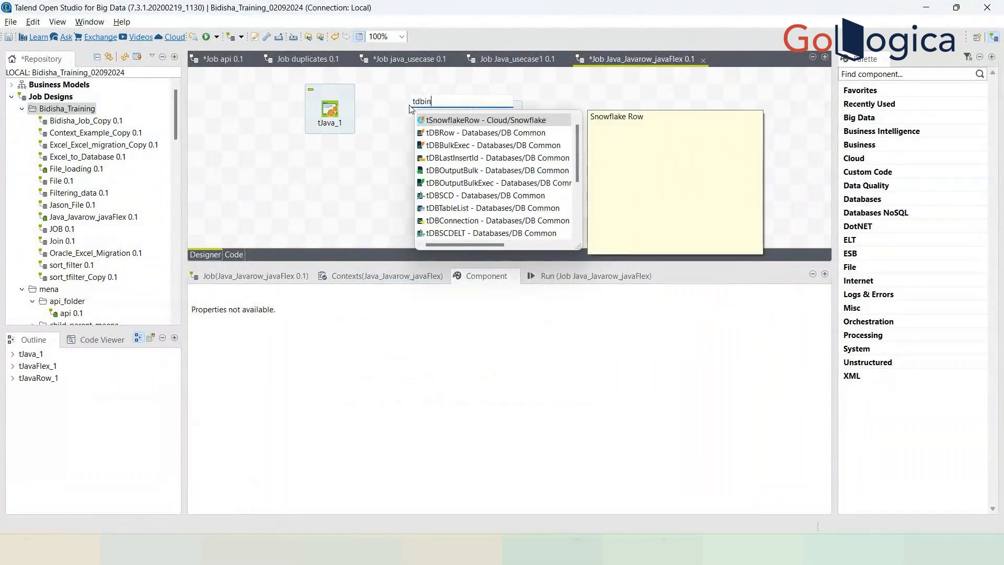
pyautogui.doubleClick(423, 132)
pyautogui.moveTo(419, 123); pyautogui.dragTo(417, 130)
pyautogui.rightClick(417, 131)
pyautogui.click(418, 129)
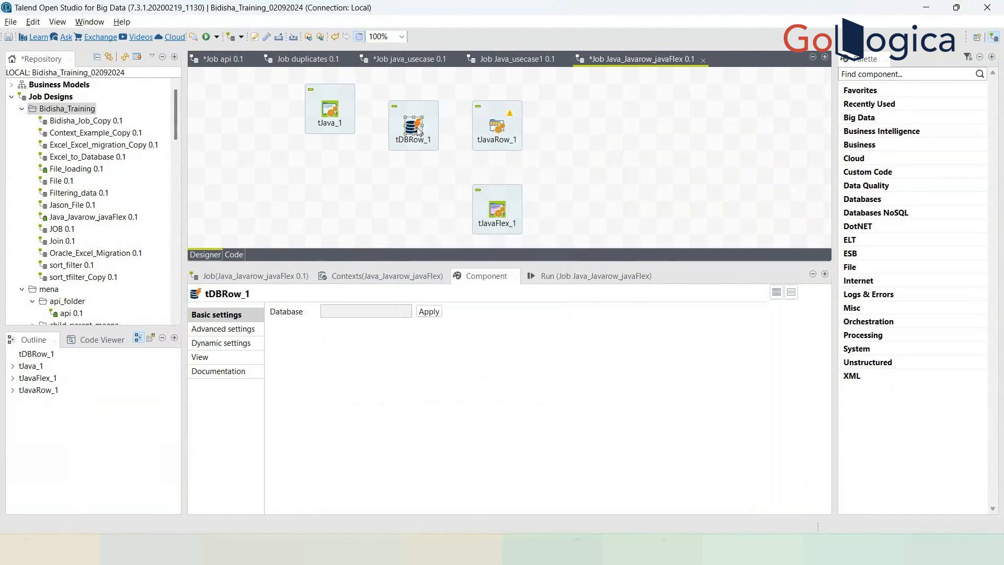
pyautogui.click(403, 312)
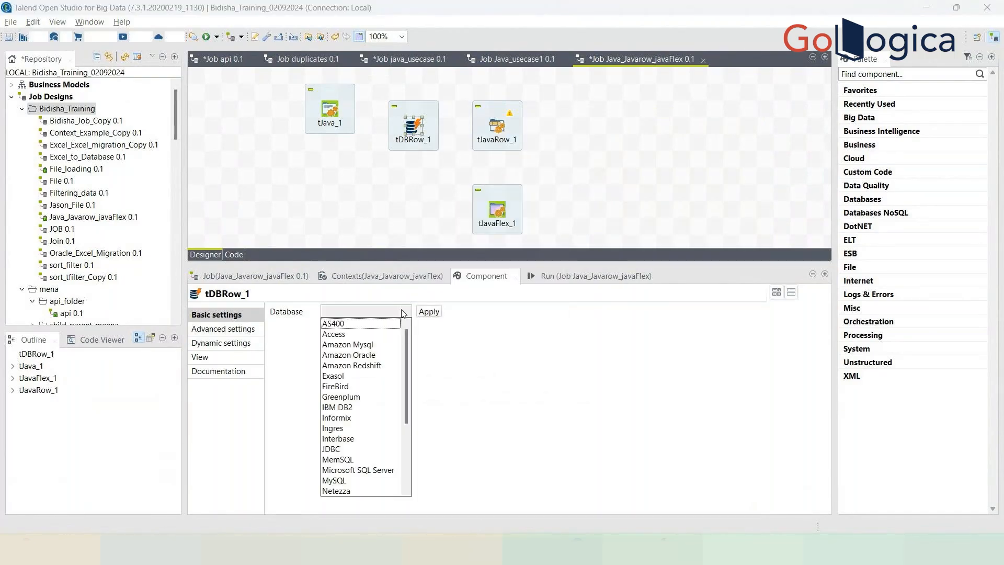
pyautogui.click(571, 130)
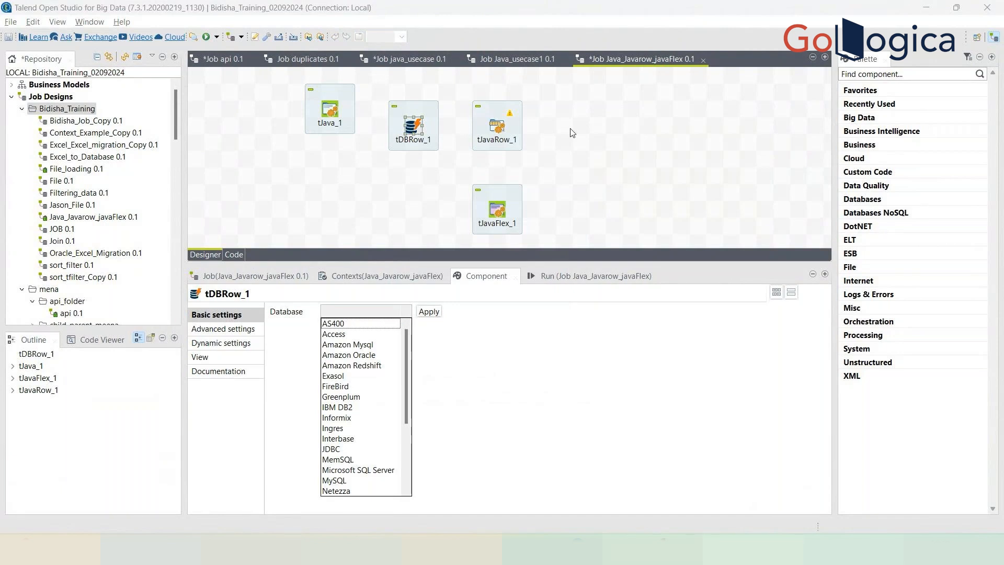
pyautogui.click(414, 131)
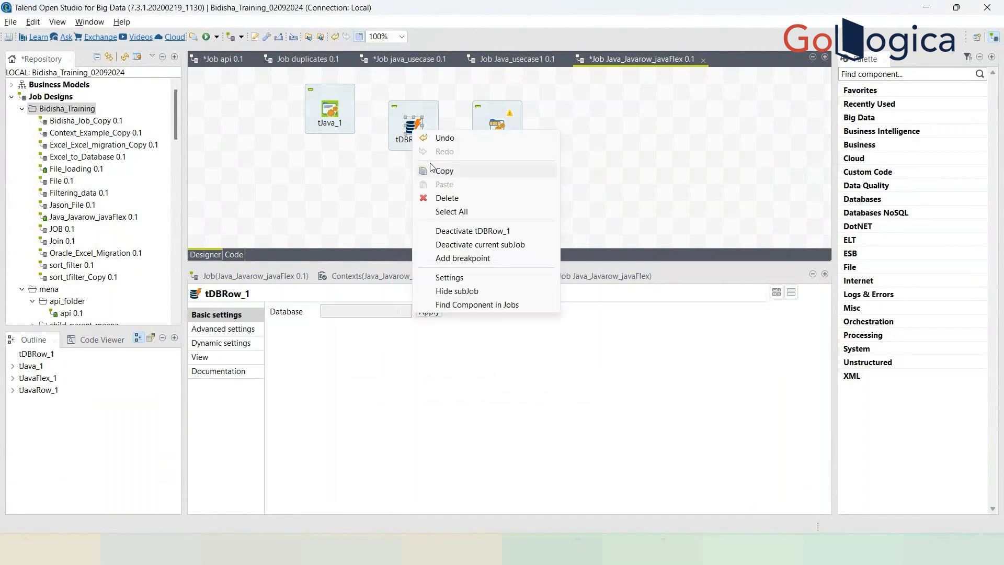
pyautogui.click(446, 197)
# Add a tFileInputExcel component between tJava and tJavaRow and connect its Main row to tJavaRow
pyautogui.write('texcel')
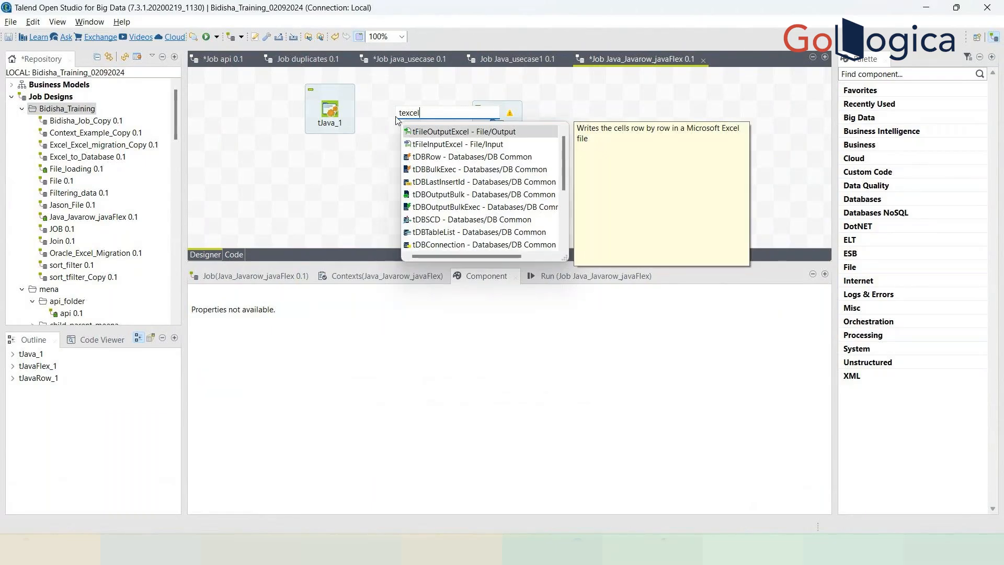
pyautogui.doubleClick(458, 144)
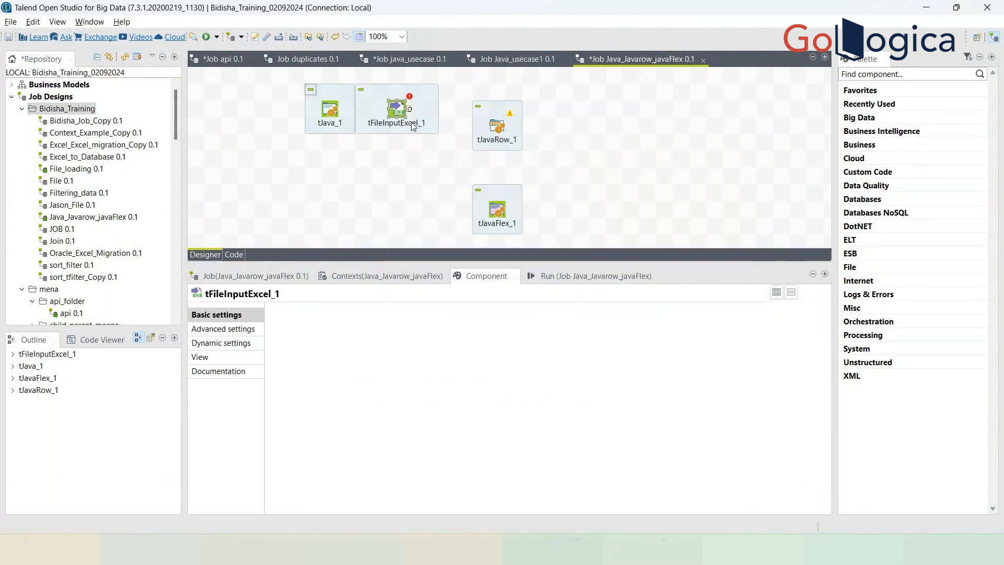
pyautogui.moveTo(413, 127); pyautogui.dragTo(499, 127)
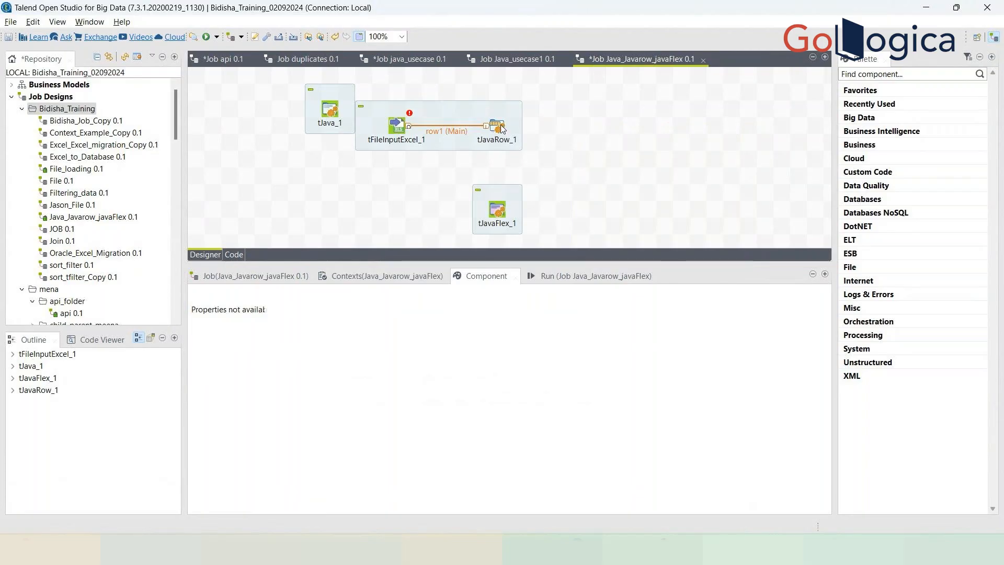
# Add a tLogRow component to the right of tJavaRow and connect tJavaRow's Main row to it
pyautogui.click(627, 101)
pyautogui.write('tlog')
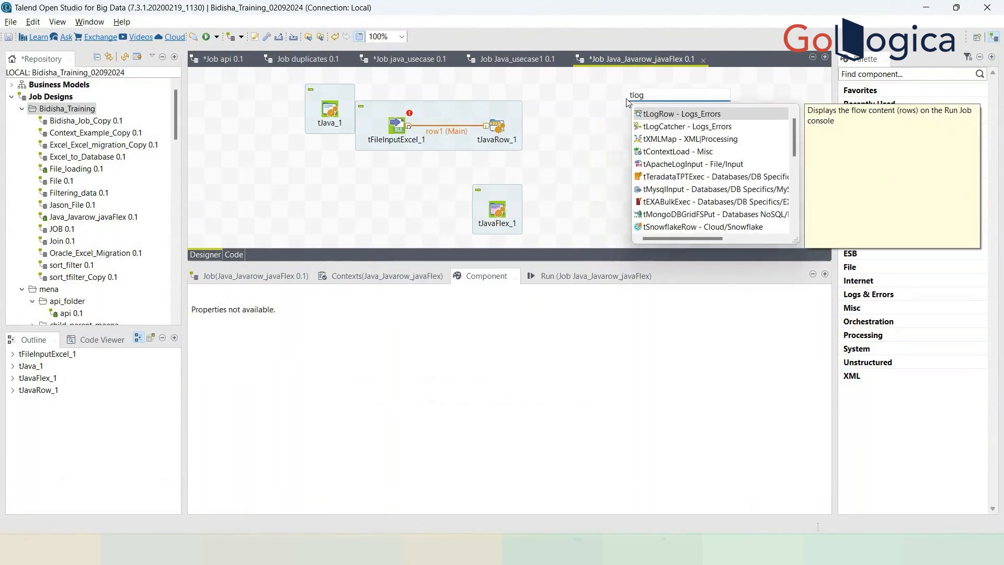
pyautogui.press('Return')
pyautogui.moveTo(638, 95); pyautogui.dragTo(606, 128)
pyautogui.click(502, 127)
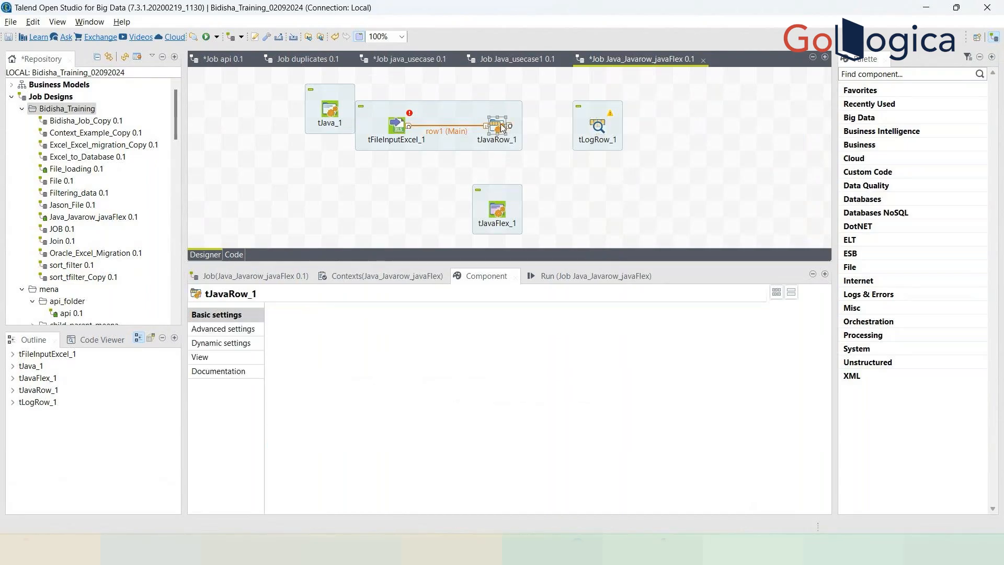
pyautogui.moveTo(502, 127); pyautogui.dragTo(598, 125)
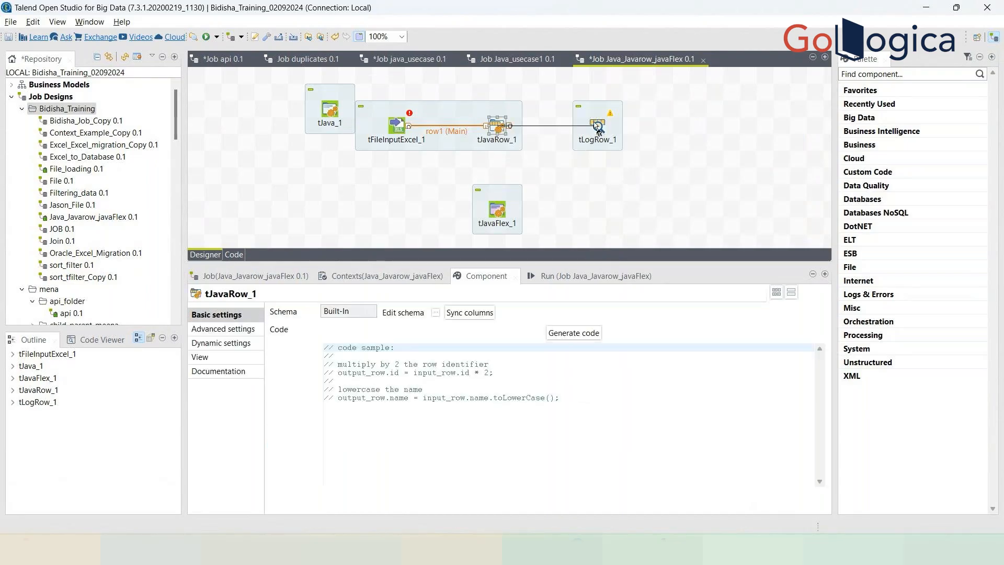
# Delete the tFileInputExcel component that feeds tJavaRow
pyautogui.click(393, 128)
pyautogui.rightClick(393, 128)
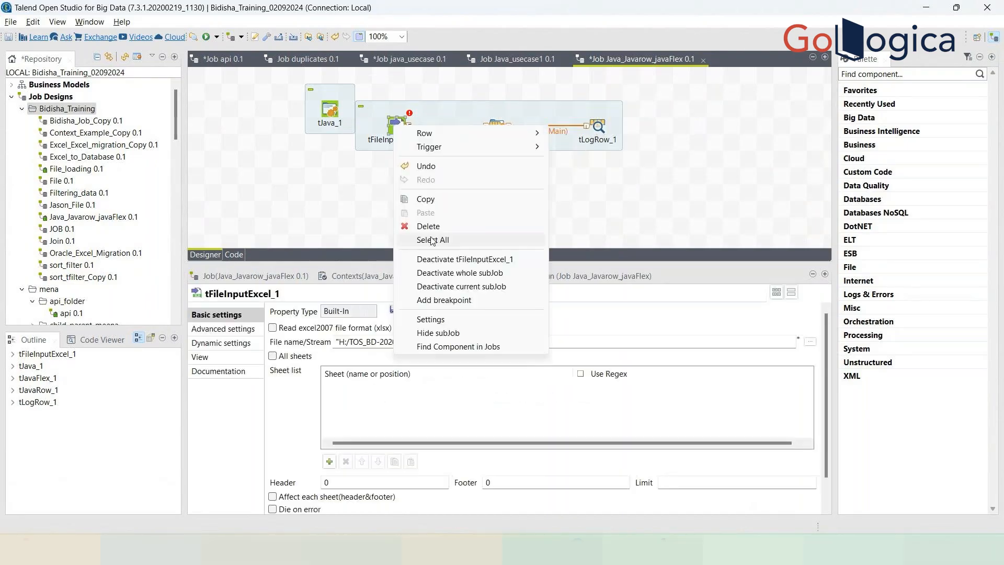
pyautogui.click(228, 241)
# Add the File_input Excel metadata from the repository to the job as a tFileInputExcel component between tJava and tJavaRow
pyautogui.scroll(-15, 71, 269)
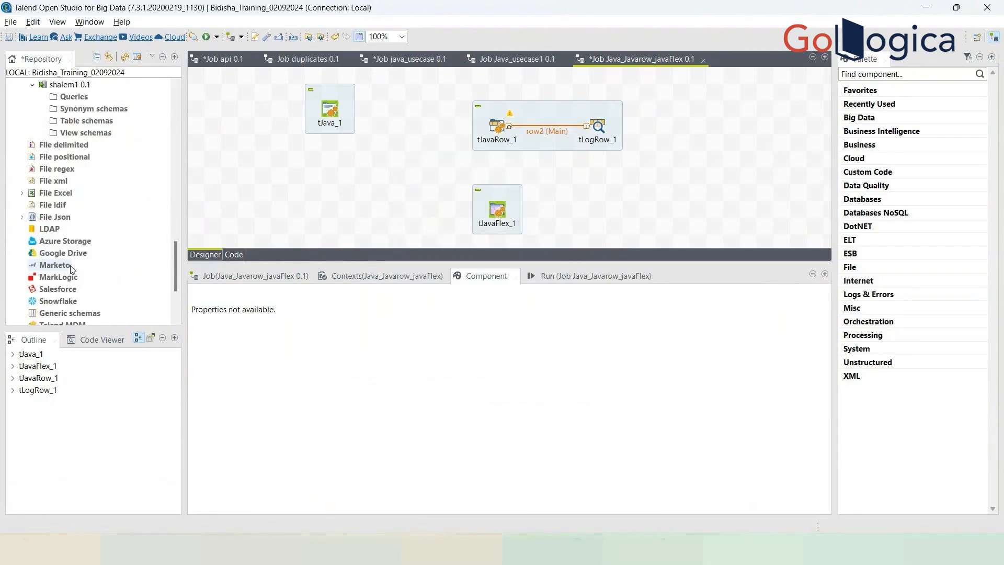
pyautogui.click(22, 193)
pyautogui.click(33, 205)
pyautogui.click(78, 205)
pyautogui.moveTo(82, 210); pyautogui.dragTo(406, 120)
pyautogui.click(521, 332)
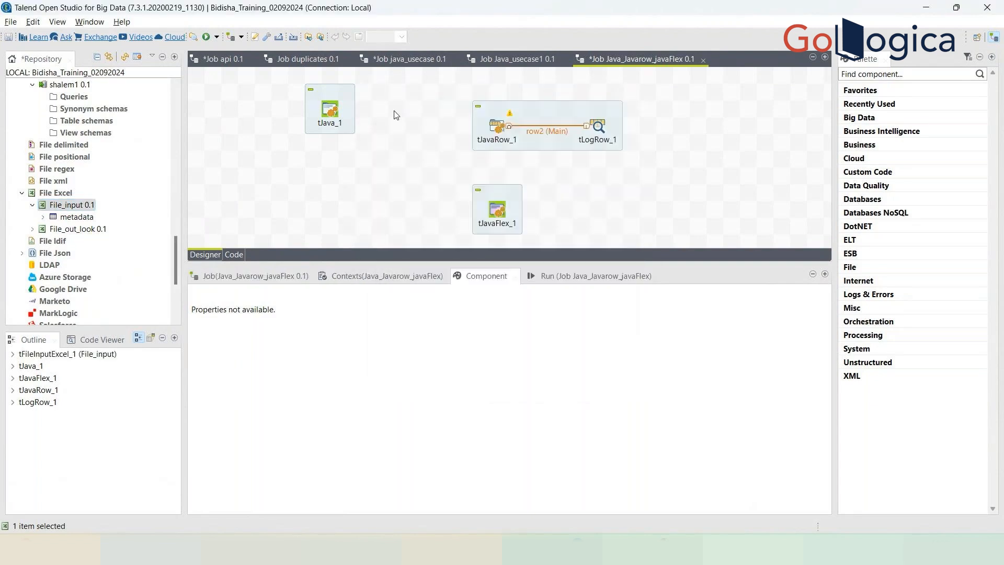
# Align File_input with tJavaRow and connect its Main row to tJavaRow
pyautogui.moveTo(418, 113); pyautogui.dragTo(430, 129)
pyautogui.click(430, 129)
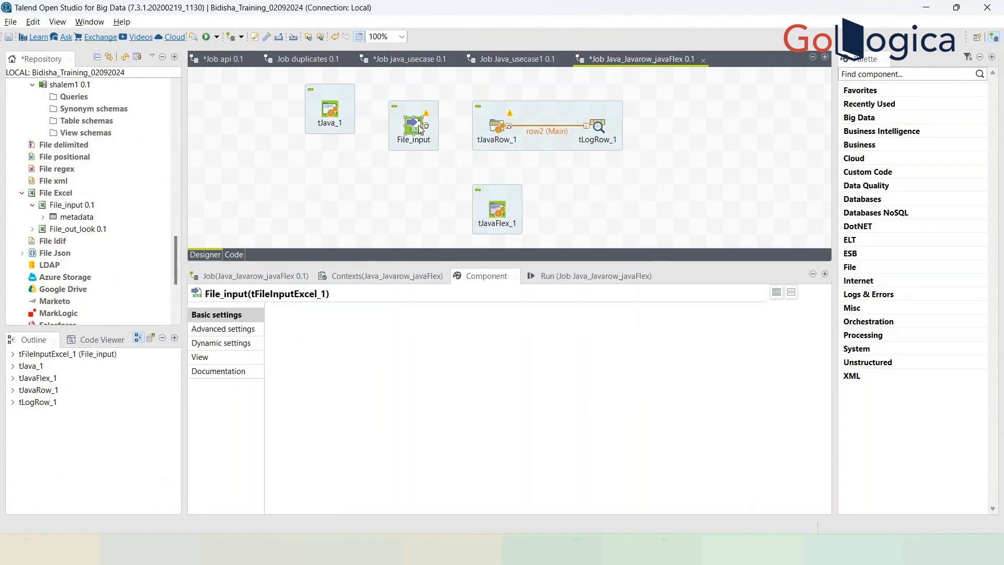
pyautogui.moveTo(426, 126); pyautogui.dragTo(496, 126)
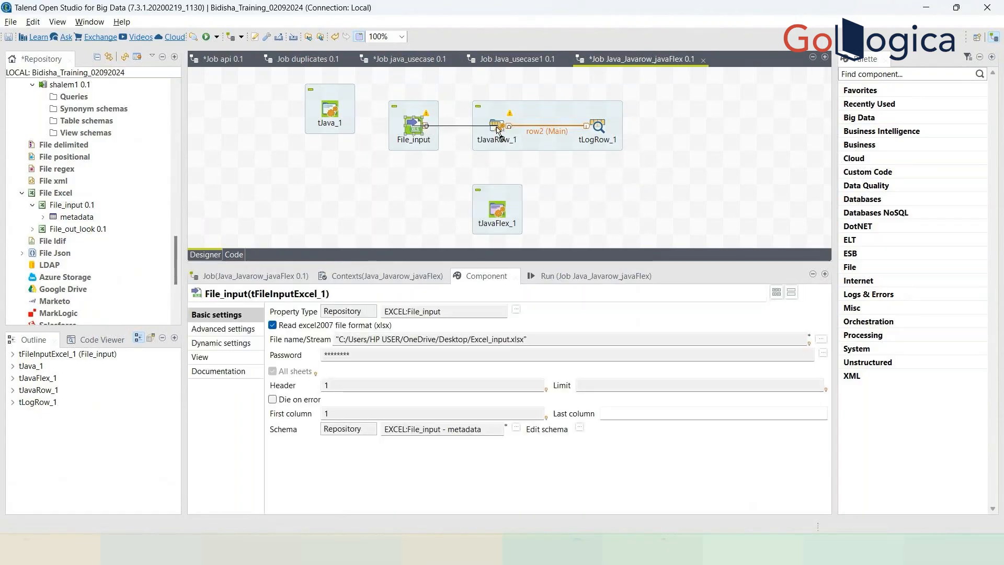
pyautogui.click(497, 127)
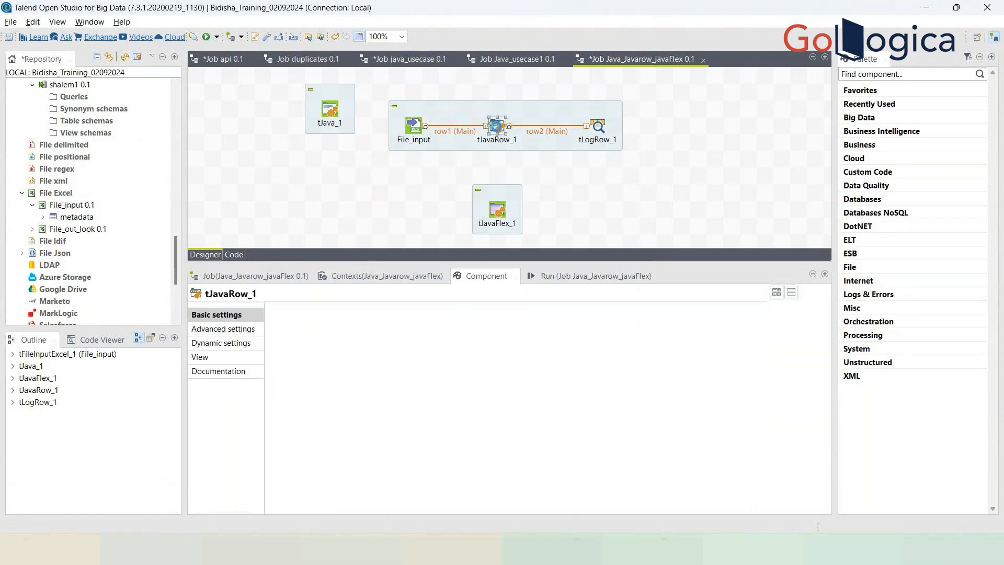
# Move tJavaFlex and tJava to the far left of the canvas, keeping tJava above tJavaFlex
pyautogui.click(504, 215)
pyautogui.moveTo(504, 215); pyautogui.dragTo(253, 197)
pyautogui.click(330, 110)
pyautogui.moveTo(329, 110); pyautogui.dragTo(247, 126)
# Sync tJavaRow's columns with File_input and review its input and output schemas
pyautogui.click(498, 126)
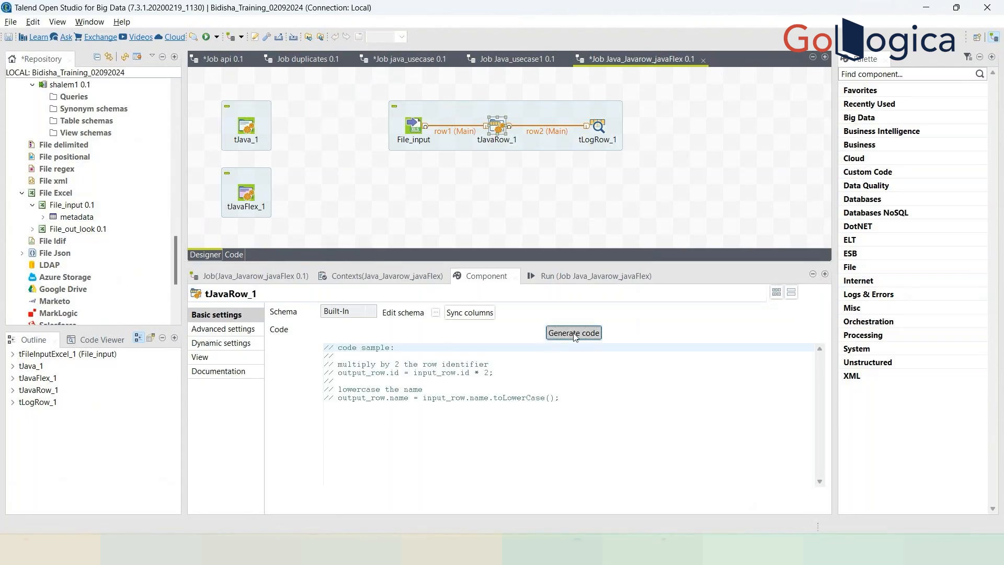
pyautogui.click(473, 313)
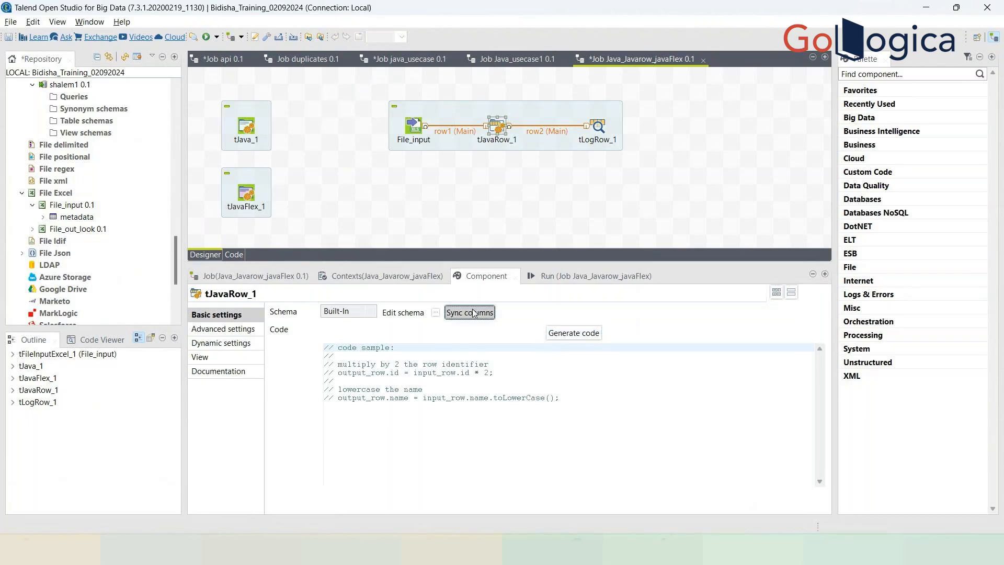
pyautogui.click(573, 280)
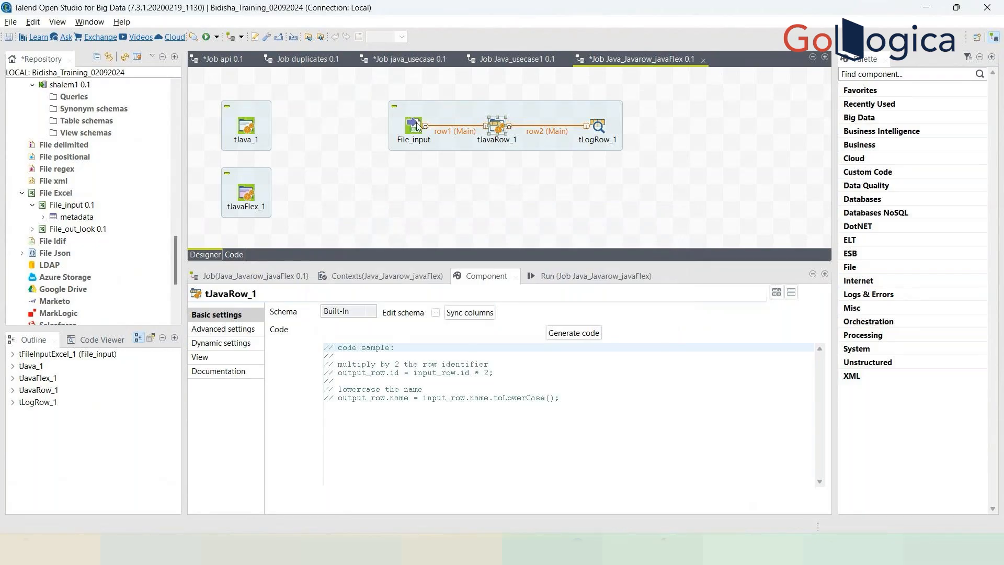
pyautogui.click(469, 312)
pyautogui.click(436, 313)
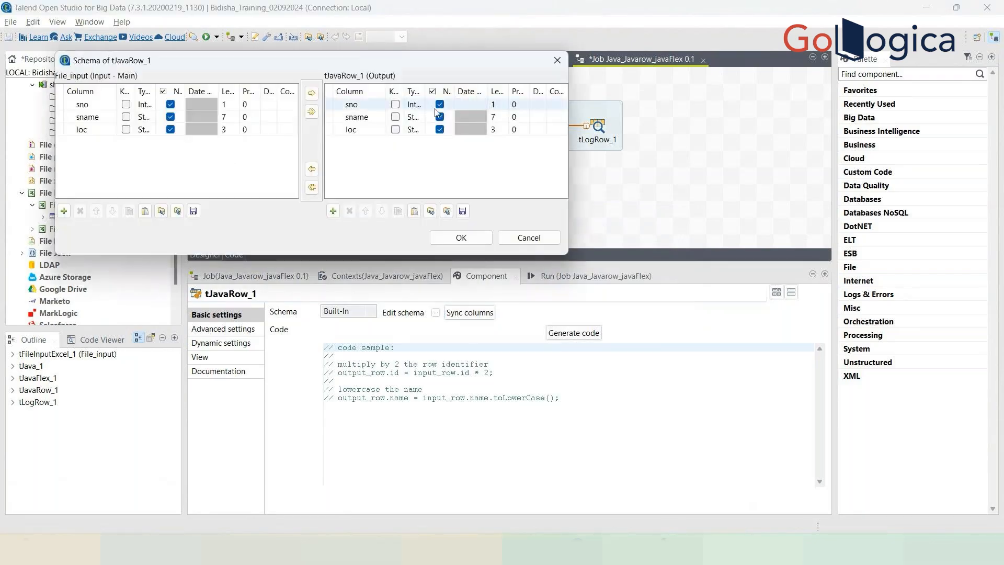
pyautogui.click(460, 235)
# Generate the tJavaRow code from its schemas, overwriting the sample code
pyautogui.click(557, 331)
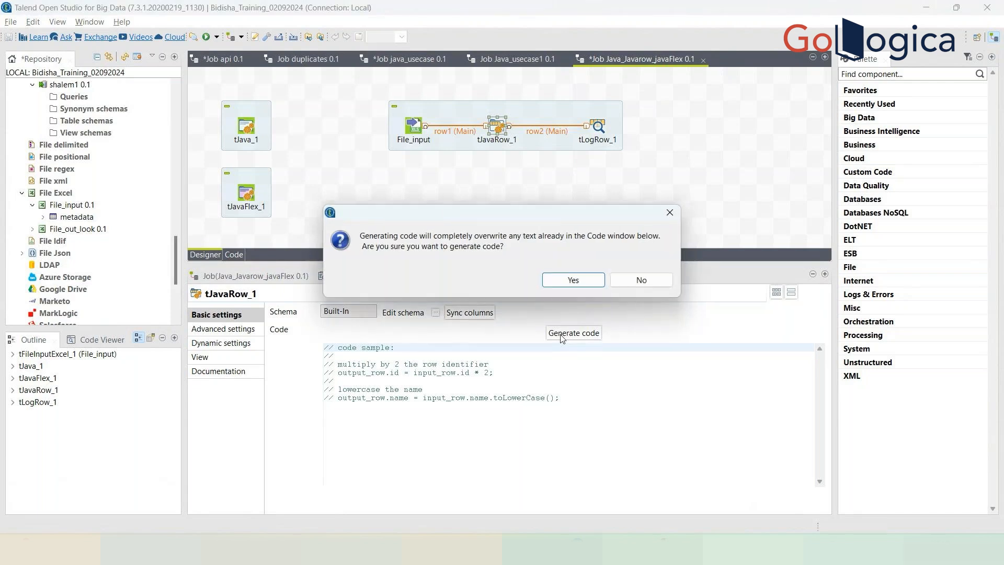
pyautogui.click(567, 283)
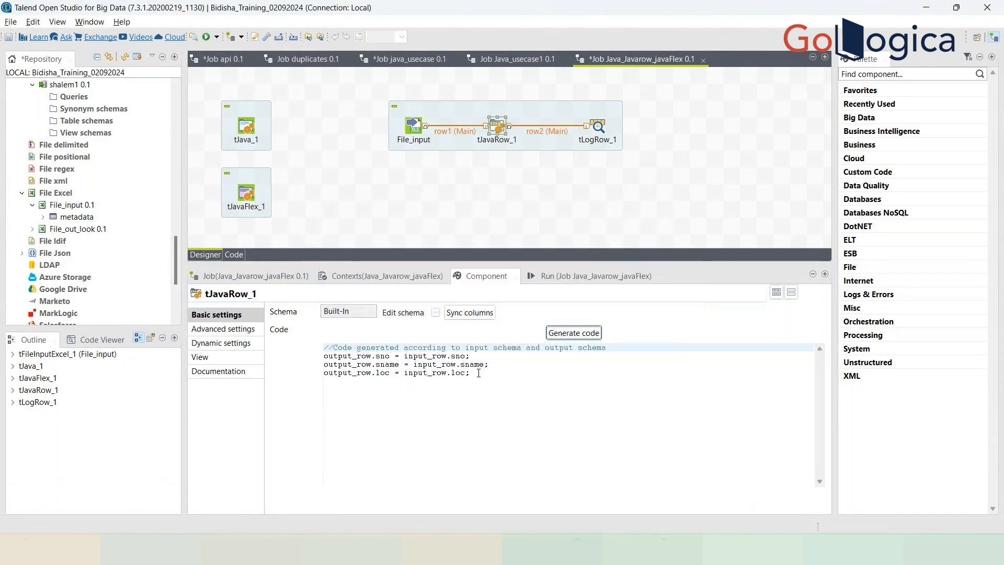
# Compare the generated tJavaRow column assignments with the columns in the File_input metadata and its component settings
pyautogui.doubleClick(382, 356)
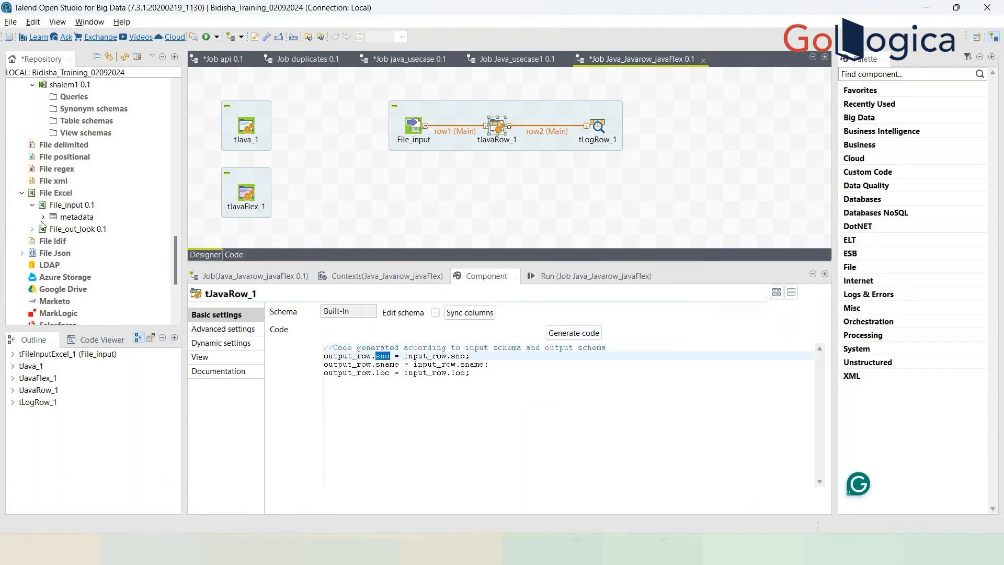
pyautogui.click(43, 217)
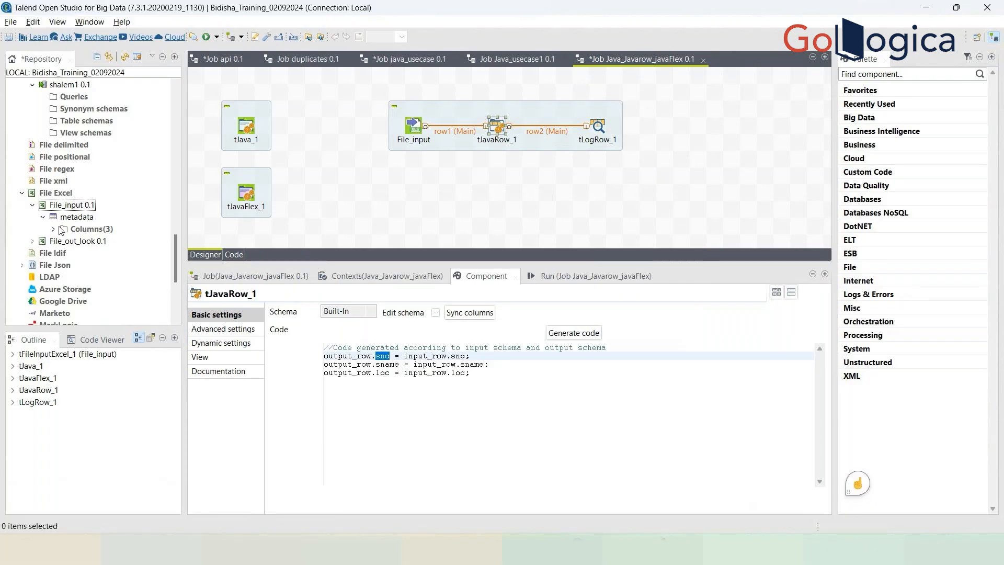
pyautogui.click(53, 229)
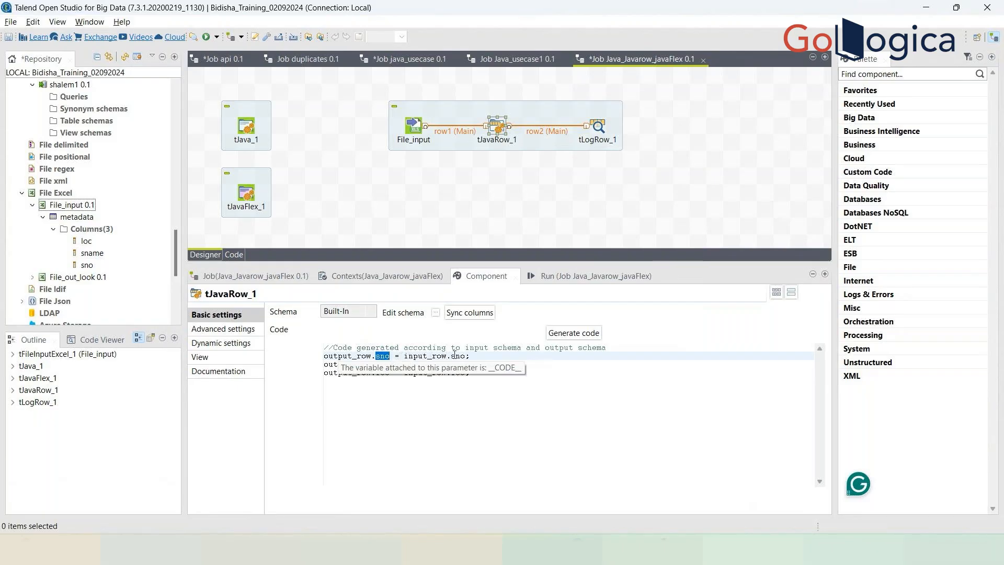
pyautogui.click(414, 126)
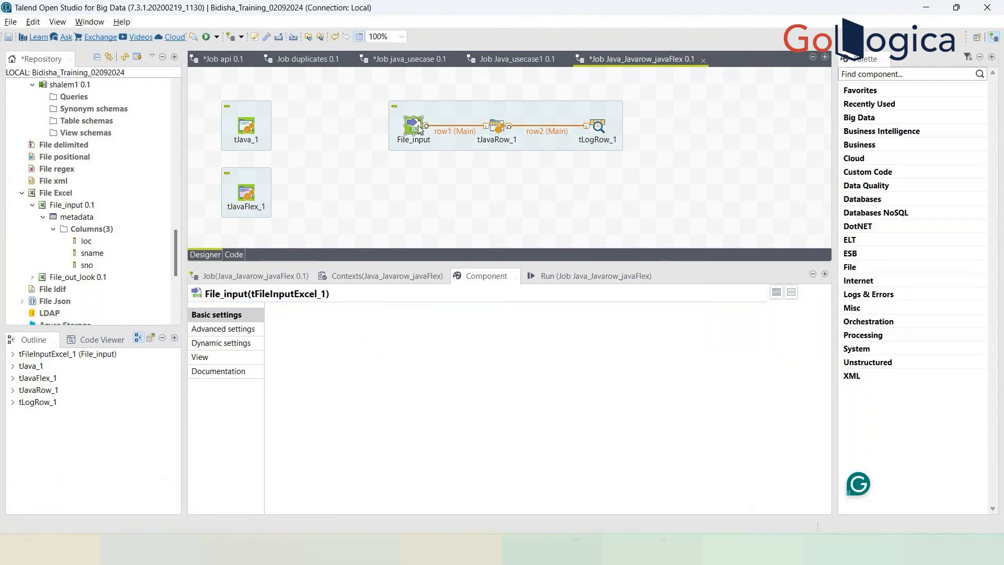
pyautogui.click(497, 127)
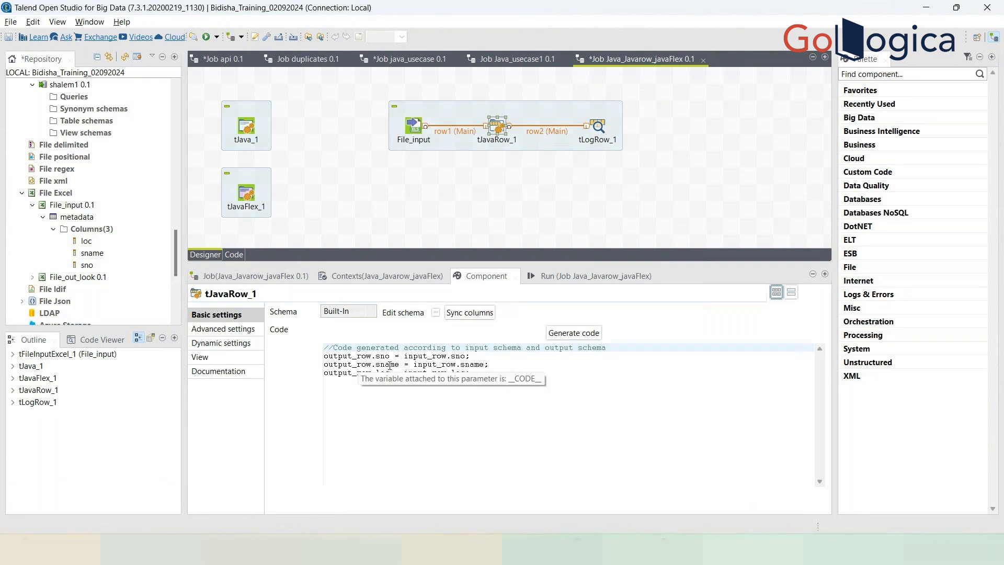
pyautogui.click(92, 253)
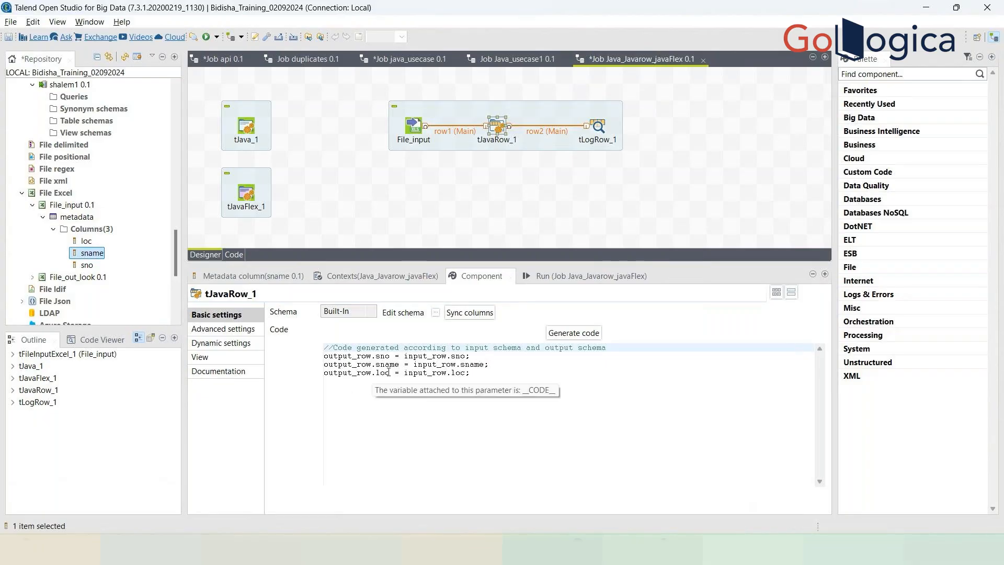
# Sync tJavaRow's columns again and run the Java_Javarow_javaFlex job
pyautogui.click(573, 333)
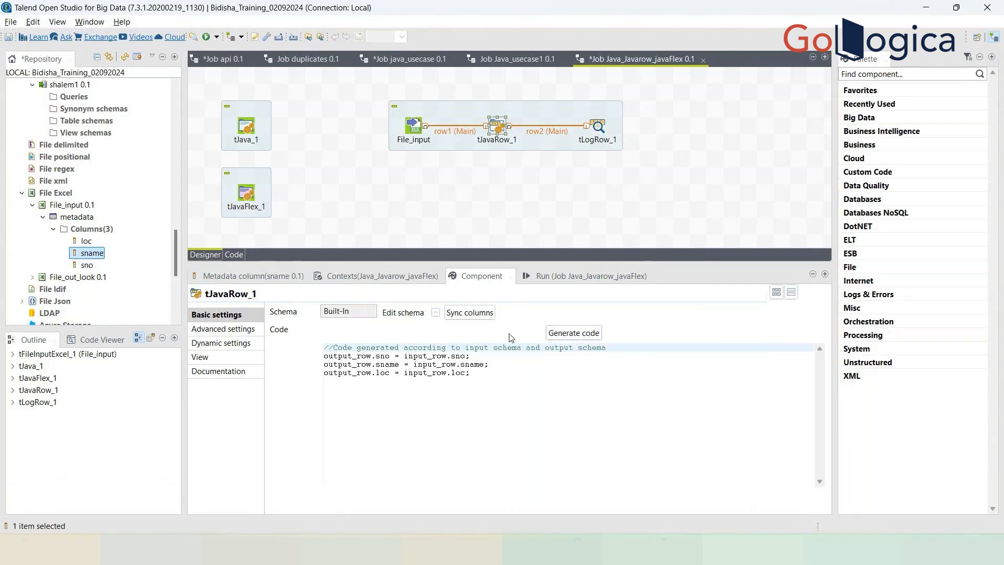
pyautogui.click(468, 313)
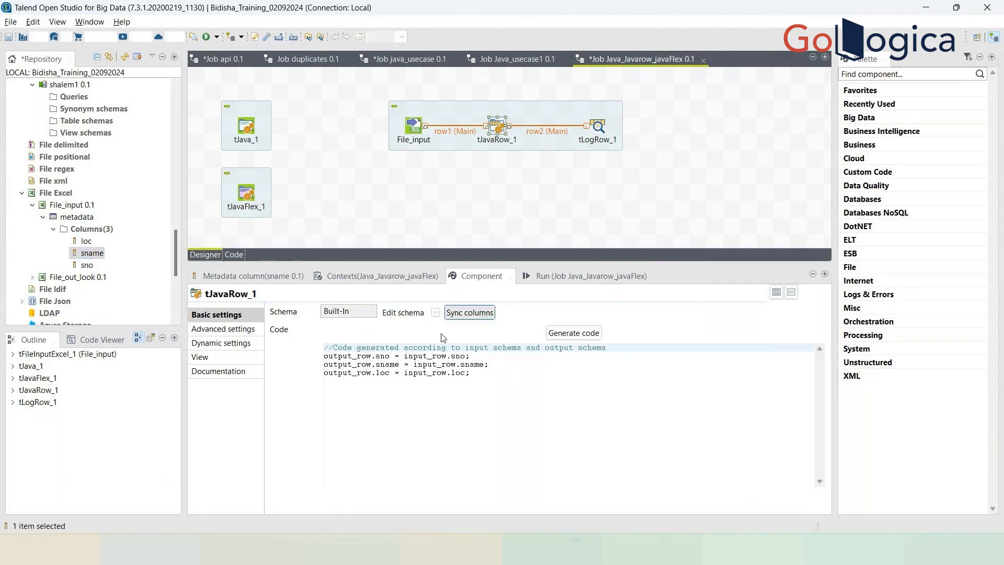
pyautogui.click(565, 269)
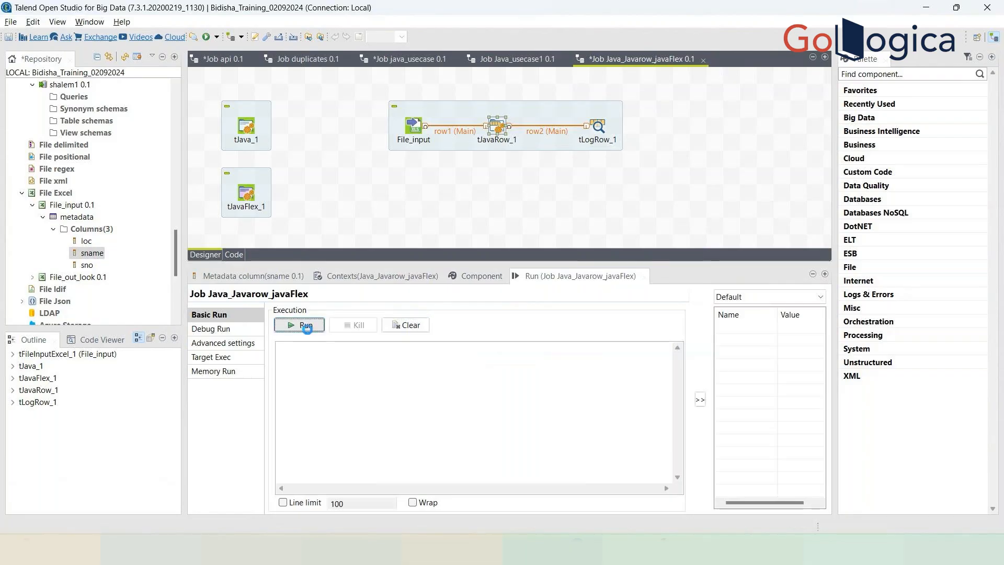
pyautogui.click(306, 325)
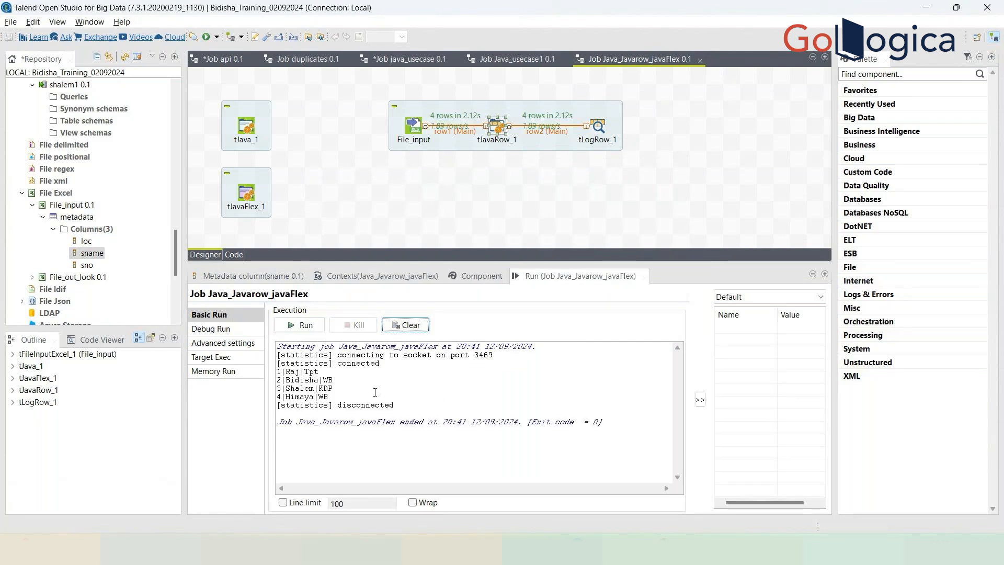
# Set tLogRow_1 to Table mode (print values in cells of a table), clear the console and run the job
pyautogui.click(603, 129)
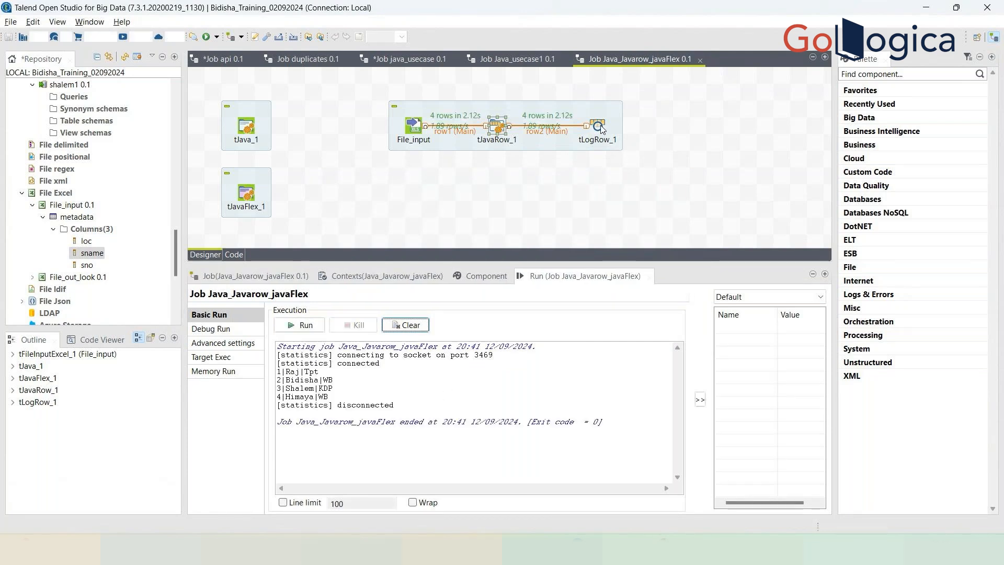
pyautogui.doubleClick(602, 129)
pyautogui.click(319, 351)
pyautogui.click(470, 313)
pyautogui.click(596, 276)
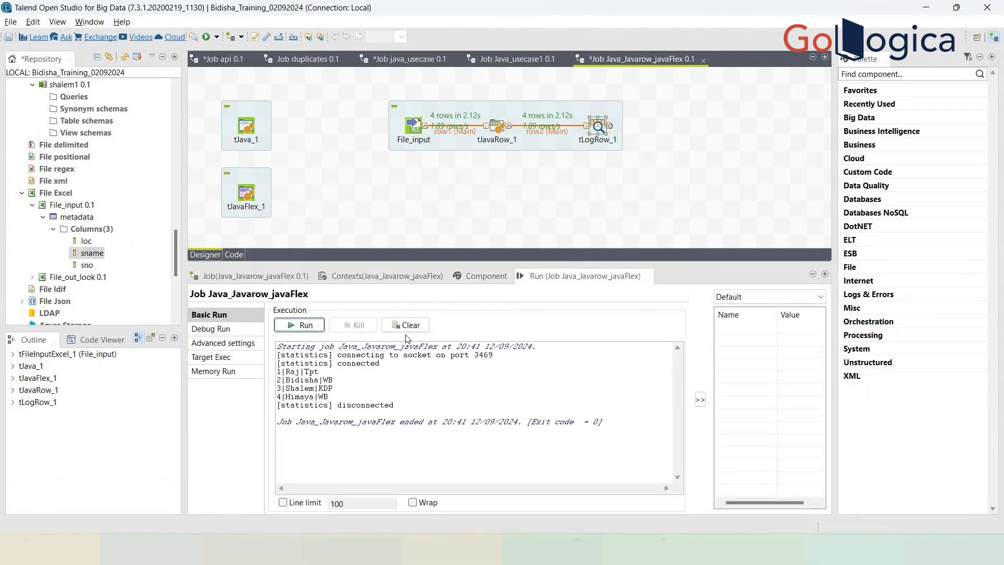
pyautogui.click(406, 325)
pyautogui.click(304, 325)
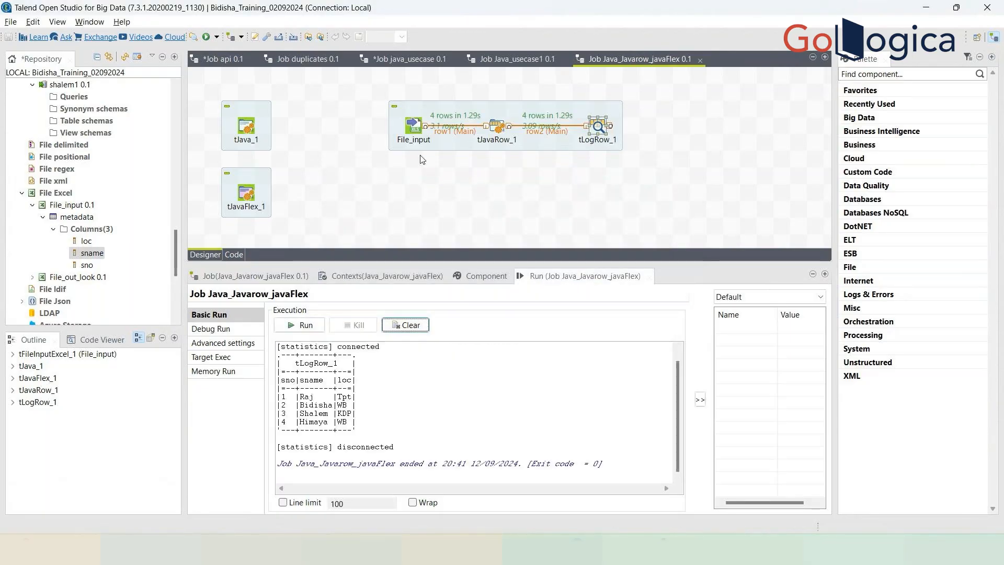
pyautogui.click(499, 131)
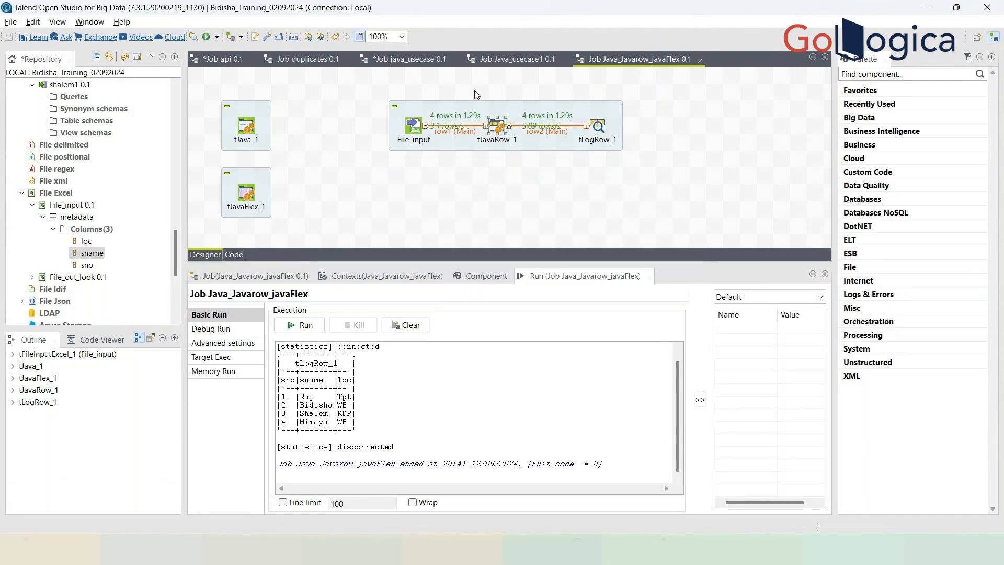
pyautogui.moveTo(473, 81); pyautogui.dragTo(549, 152)
pyautogui.click(411, 127)
pyautogui.moveTo(375, 87); pyautogui.dragTo(650, 146)
pyautogui.rightClick(598, 128)
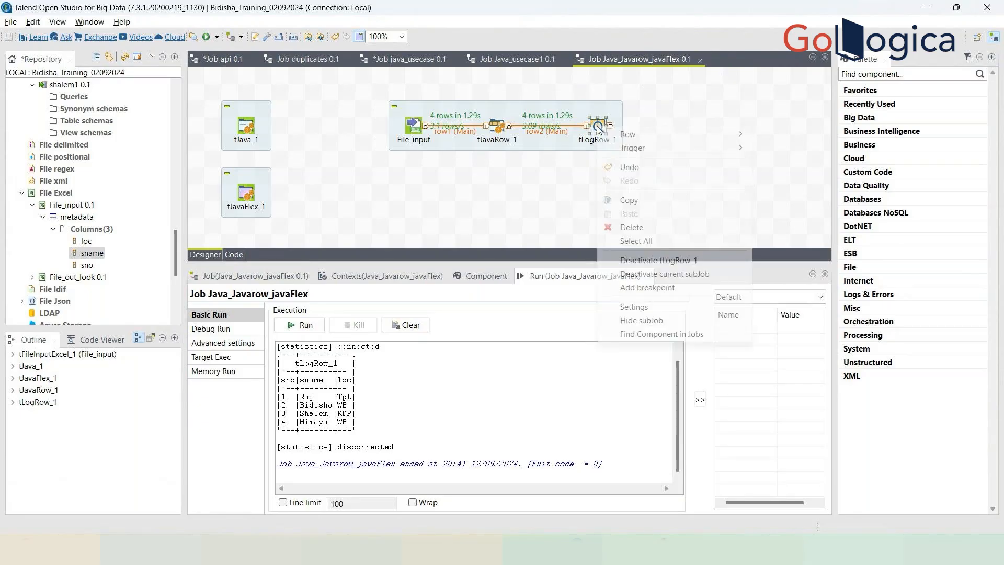
pyautogui.click(632, 261)
pyautogui.hotkey('ctrl', 'z')
# Deactivate File_input, tJavaRow_1 and tLogRow_1 together and move their subjob to the right side of the canvas
pyautogui.moveTo(379, 89); pyautogui.dragTo(630, 161)
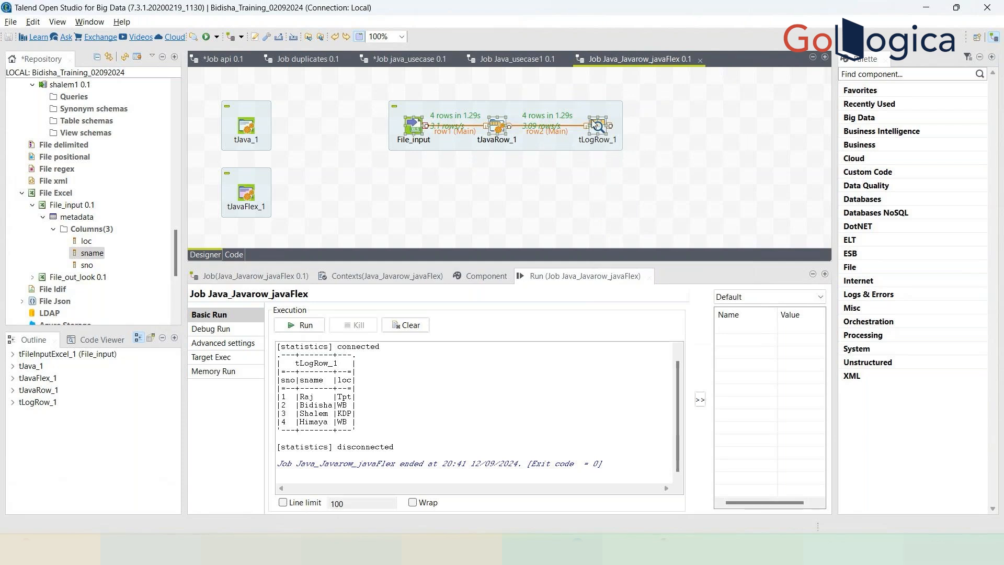
pyautogui.rightClick(593, 124)
pyautogui.click(629, 221)
pyautogui.moveTo(468, 113); pyautogui.dragTo(735, 113)
# Add a standalone tJavaRow component to the right of tJava_1 and show its basic settings
pyautogui.click(366, 169)
pyautogui.write('tjava')
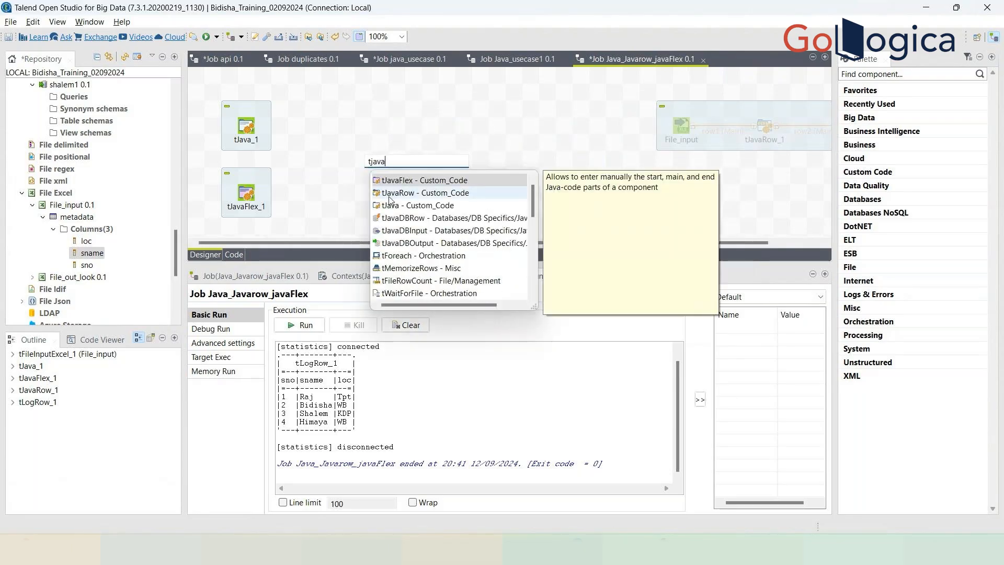
pyautogui.doubleClick(389, 195)
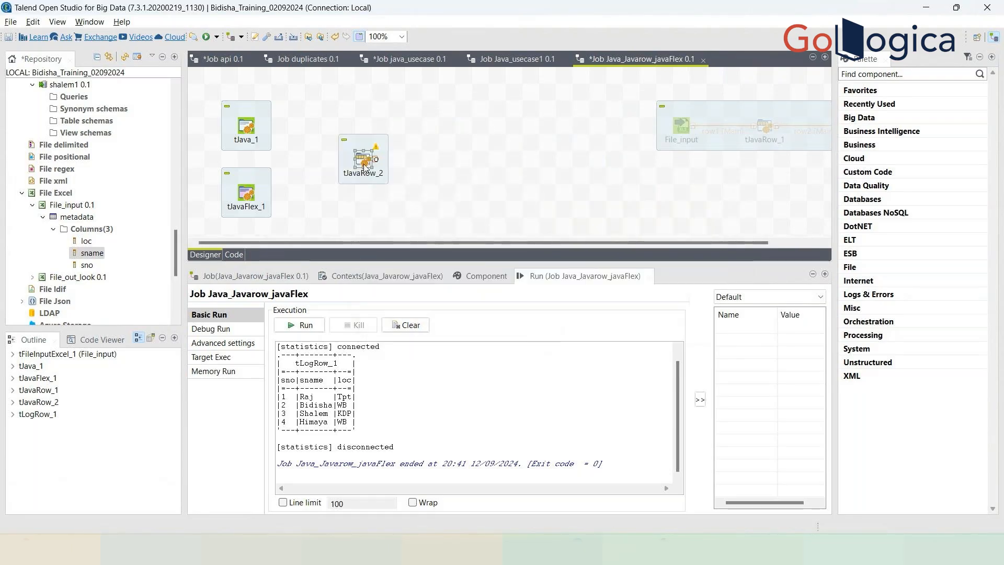
pyautogui.doubleClick(364, 167)
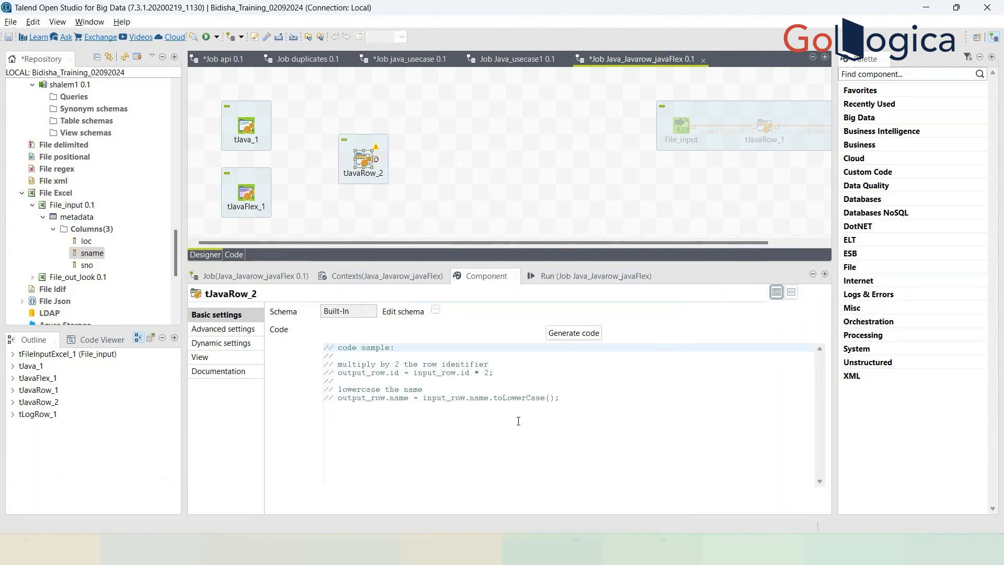
# Compare the code fields of tJava_1, the new tJavaRow and tJavaFlex_1, and clear the job's run console
pyautogui.click(246, 131)
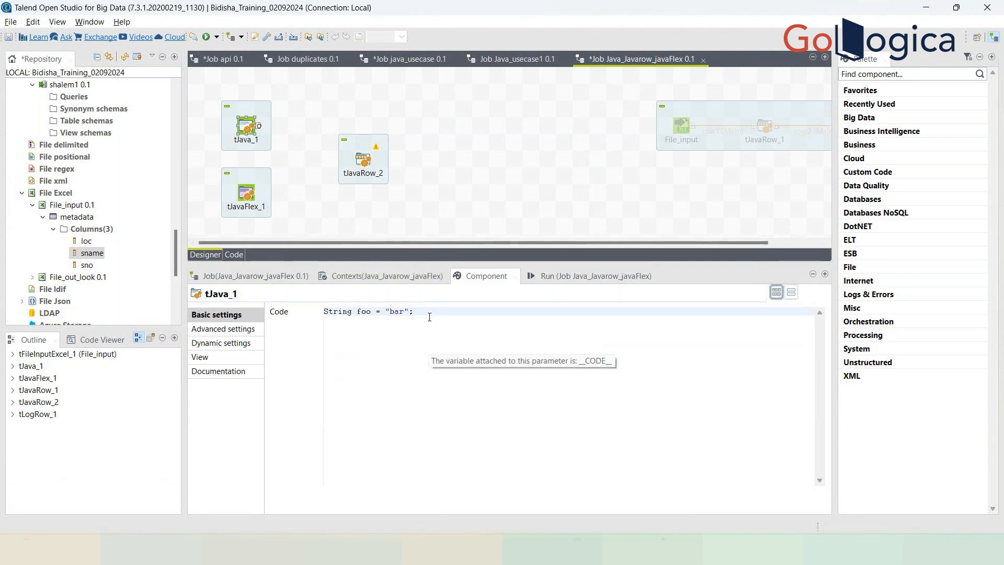
pyautogui.click(366, 164)
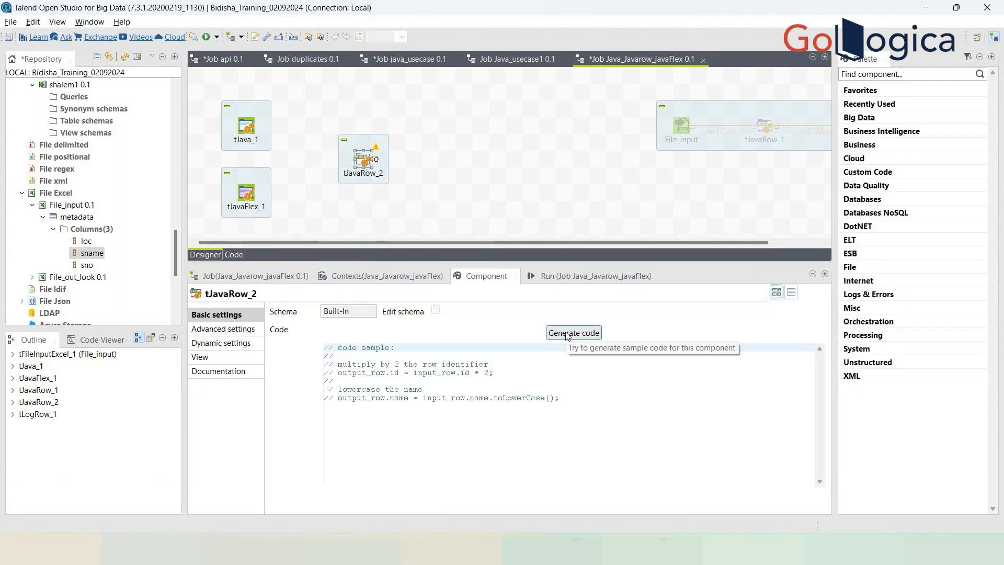
pyautogui.click(246, 192)
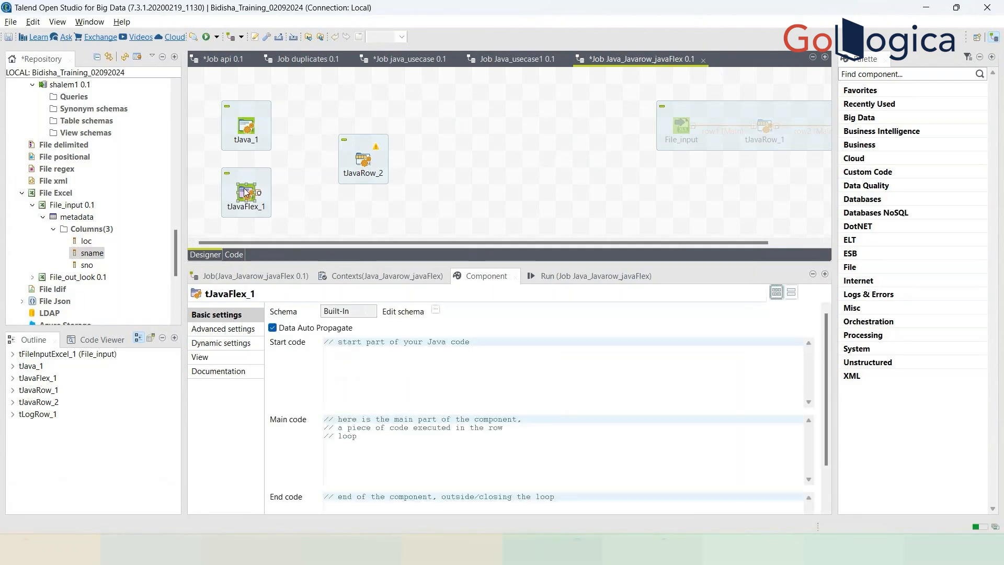
pyautogui.moveTo(360, 437); pyautogui.dragTo(318, 411)
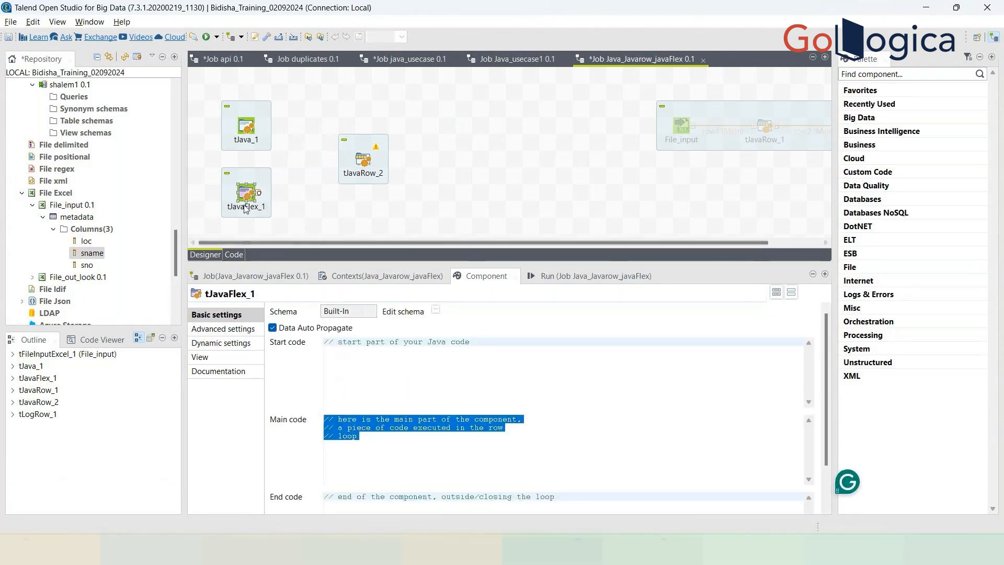
pyautogui.click(361, 361)
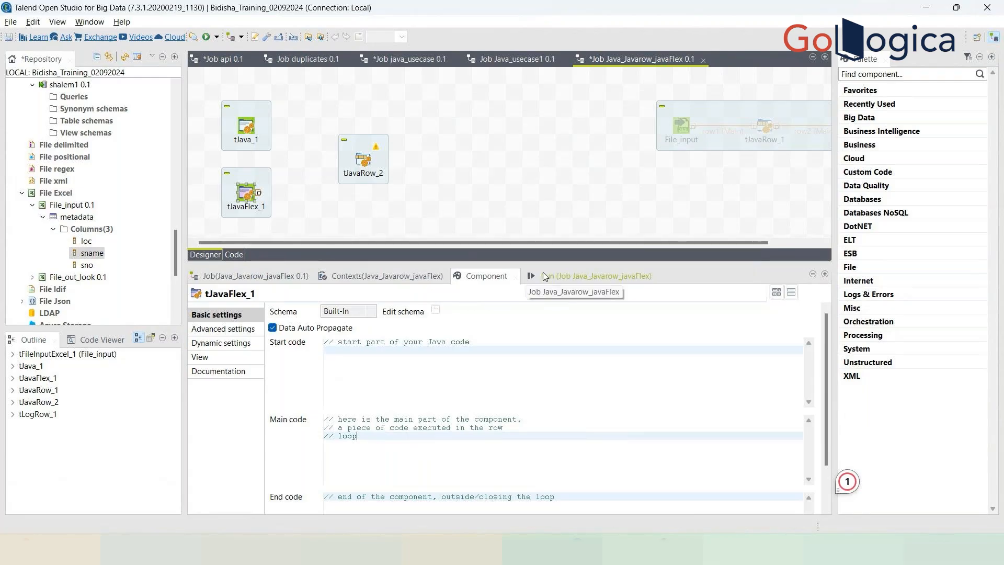
pyautogui.click(544, 276)
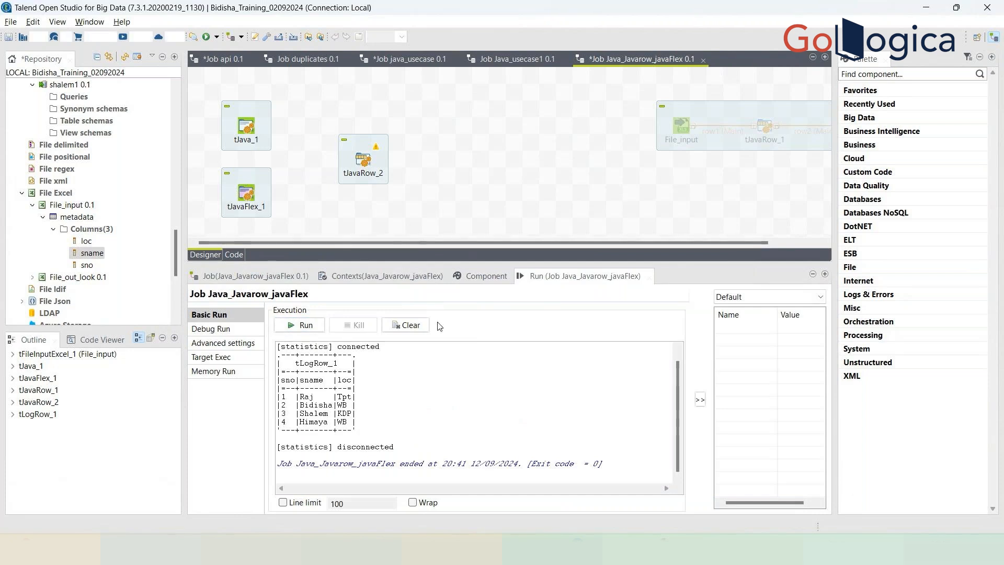
pyautogui.click(425, 327)
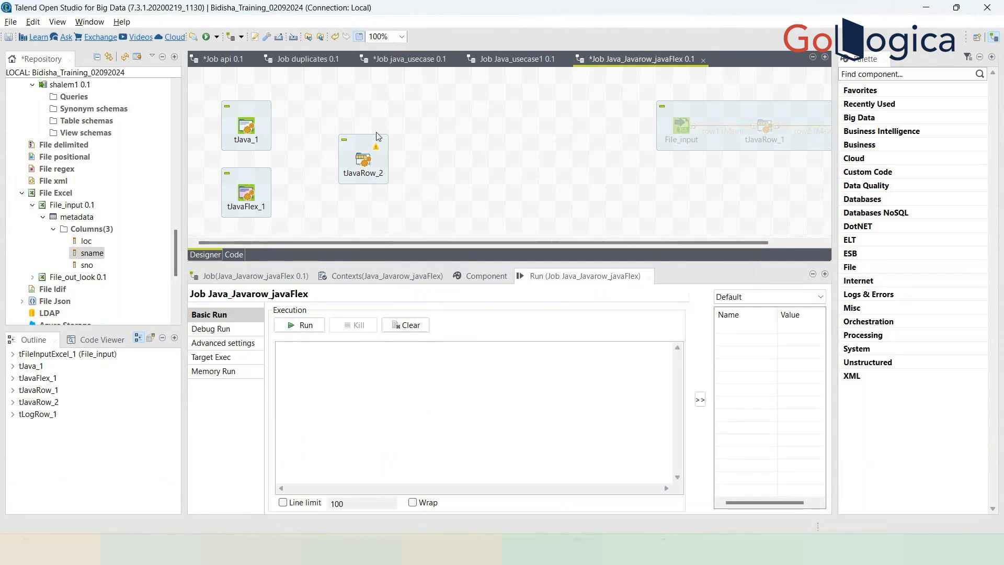
# Move tJava_1 slightly up and left, and review the schema and code settings of tJavaRow_2 and tJavaFlex_1
pyautogui.doubleClick(246, 130)
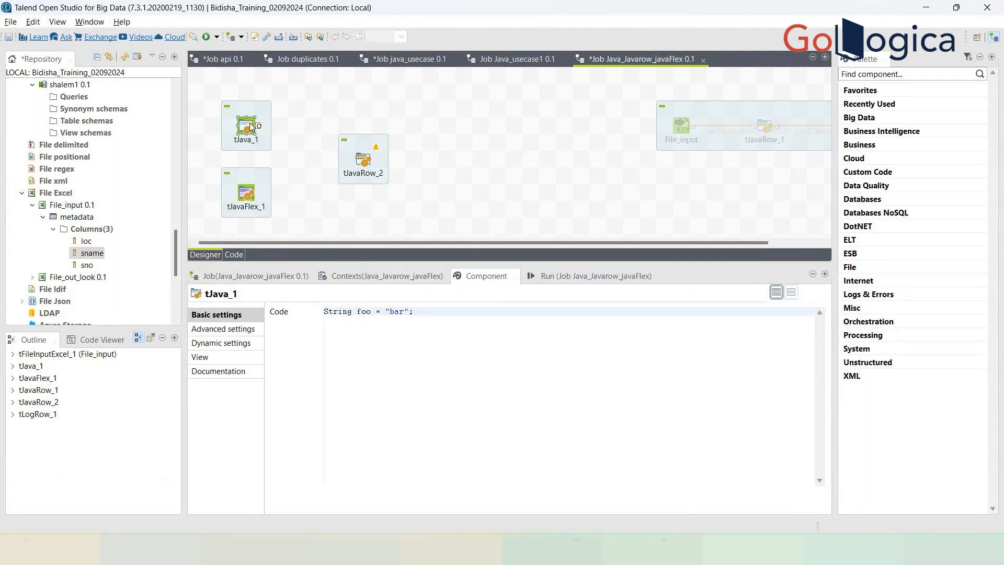
pyautogui.moveTo(246, 125); pyautogui.dragTo(229, 109)
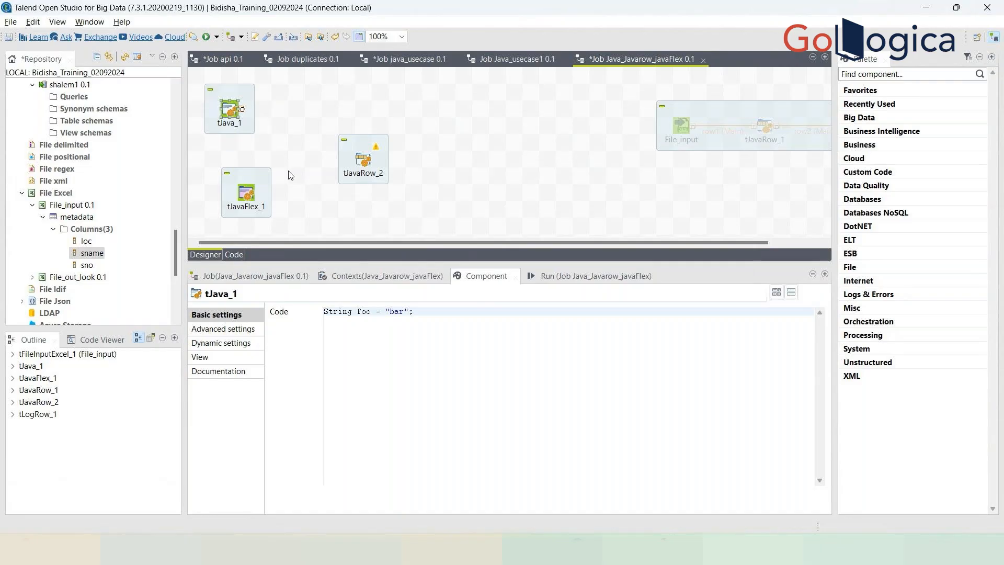
pyautogui.click(364, 161)
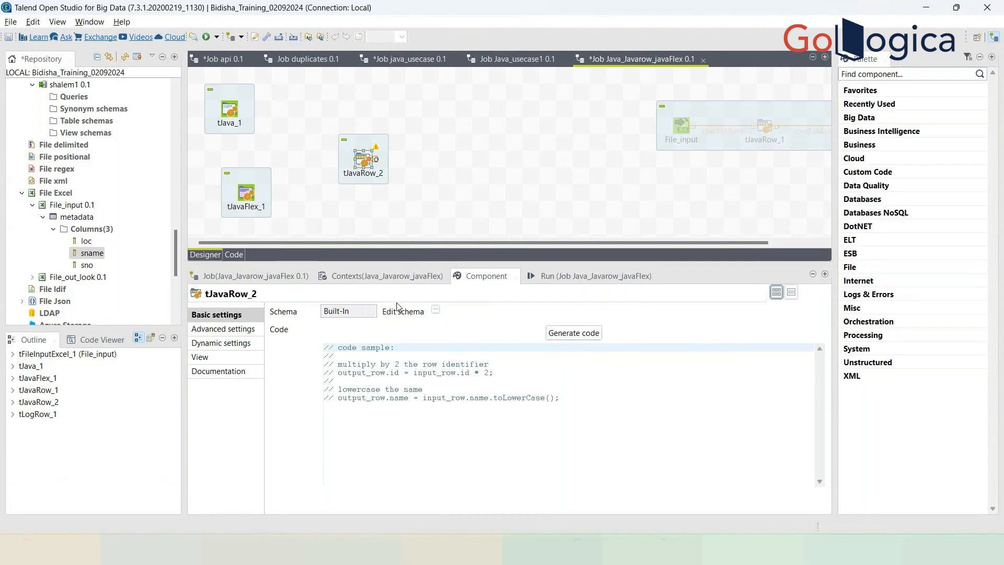
pyautogui.click(243, 198)
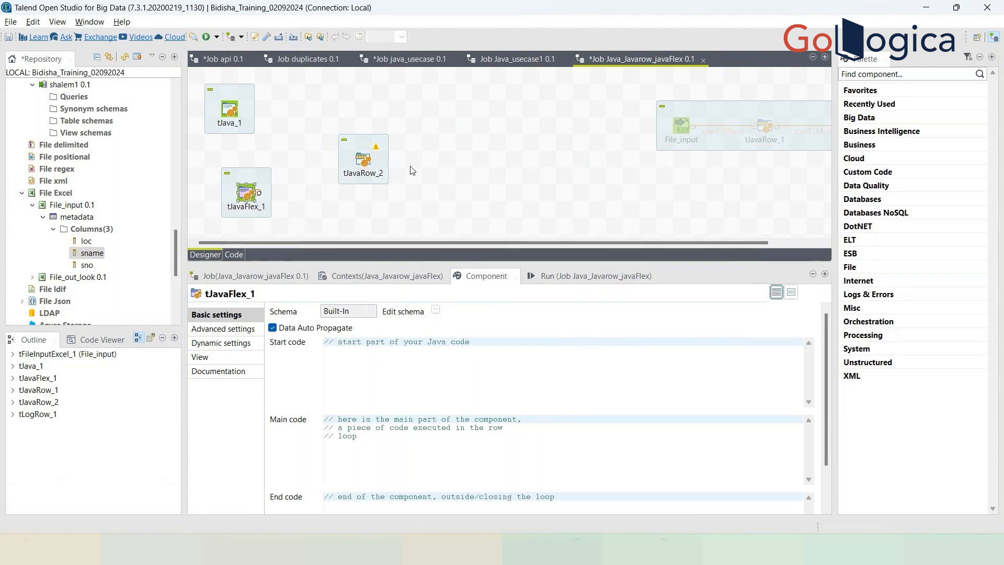
pyautogui.click(260, 193)
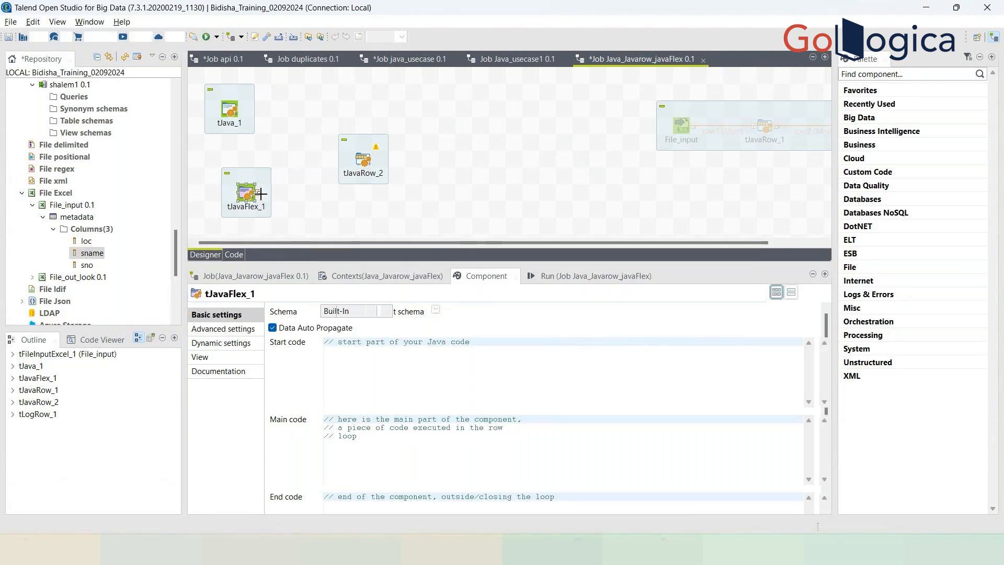
pyautogui.click(250, 197)
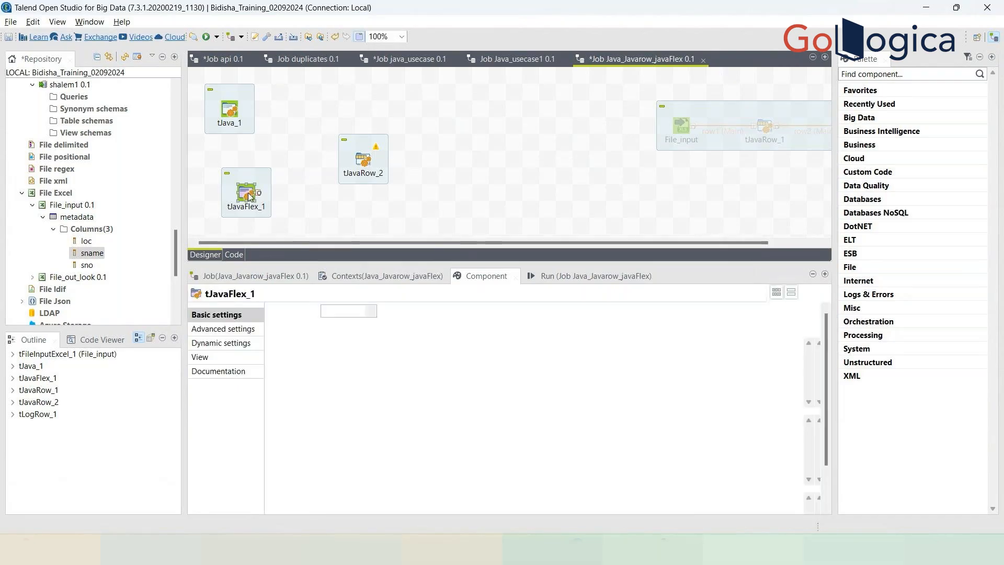
pyautogui.click(302, 203)
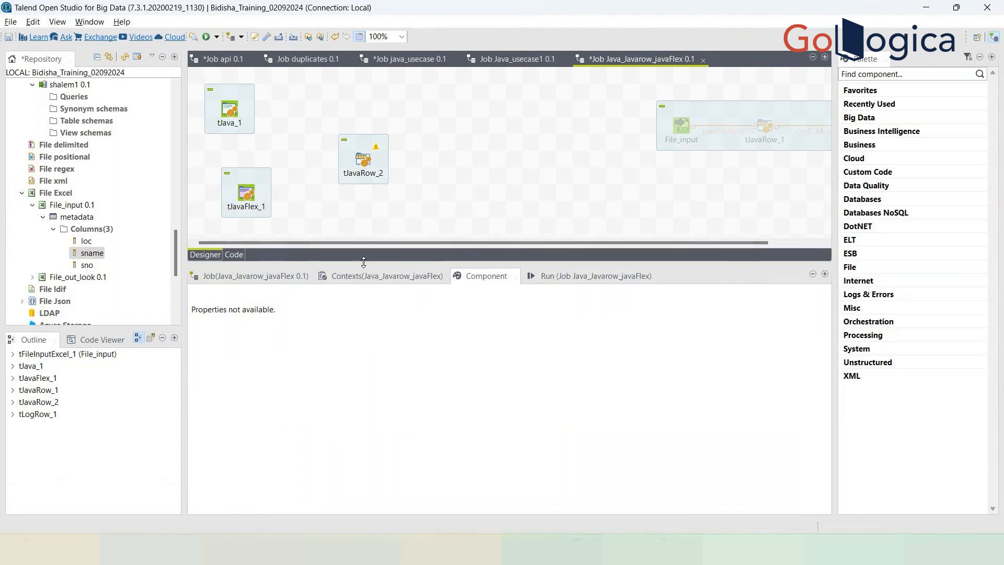
pyautogui.click(364, 160)
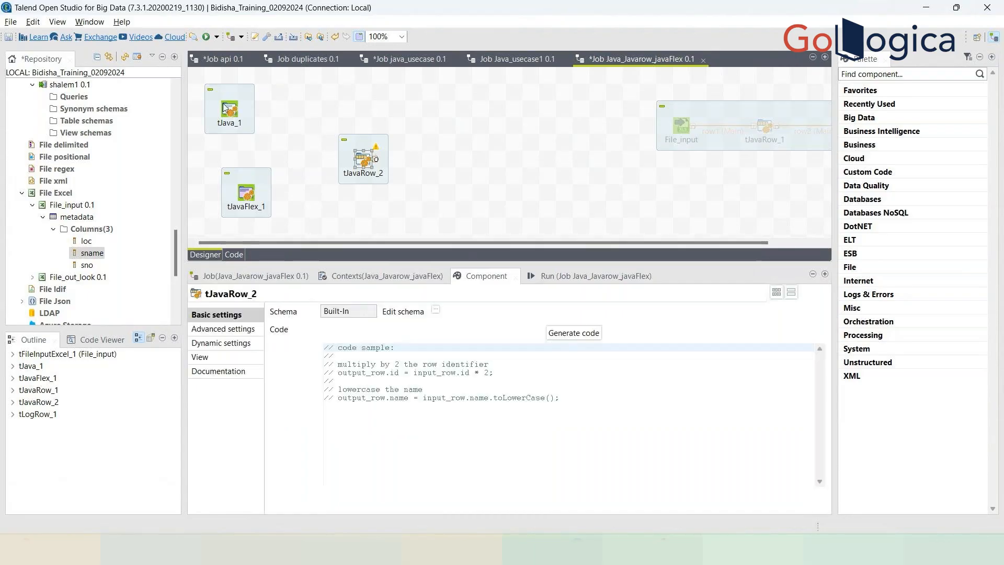
# Deactivate the three standalone components tJava_1, tJavaFlex_1 and tJavaRow_2 together
pyautogui.click(224, 107)
pyautogui.moveTo(199, 77); pyautogui.dragTo(413, 236)
pyautogui.rightClick(367, 159)
pyautogui.click(434, 262)
# Add a new tJavaFlex component and place it to the right of the deactivated tJavaRow_2
pyautogui.click(459, 174)
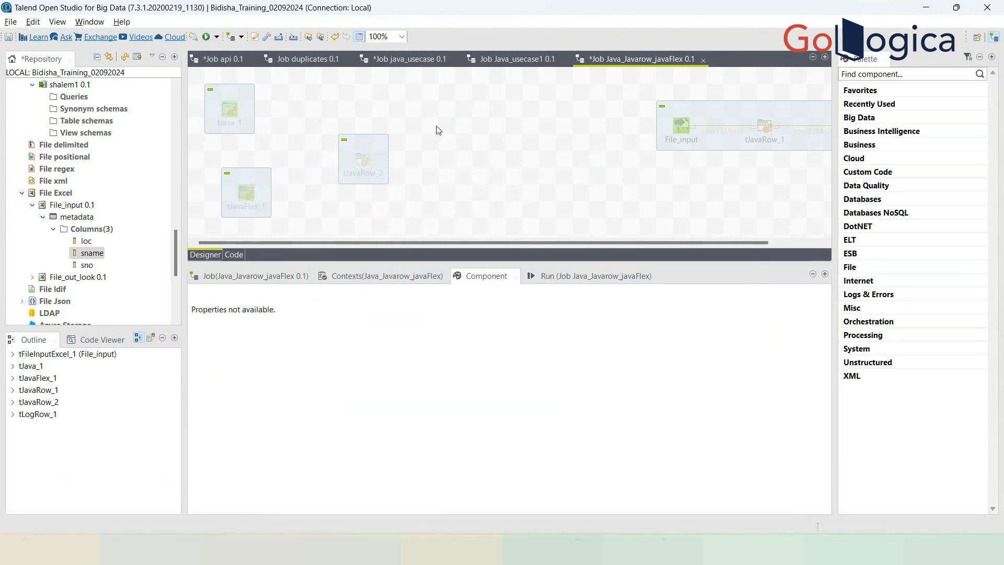
pyautogui.write('tjava')
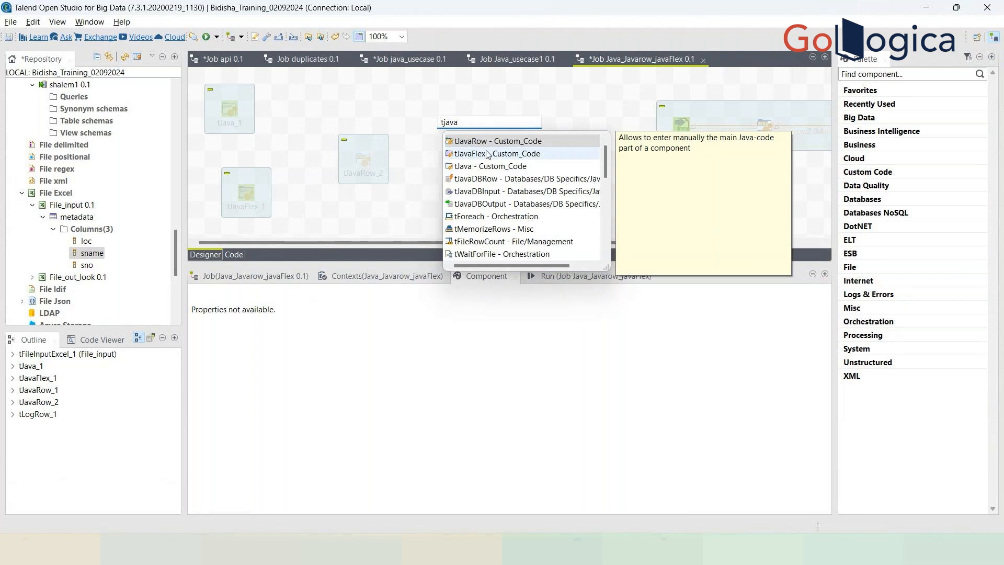
pyautogui.doubleClick(486, 154)
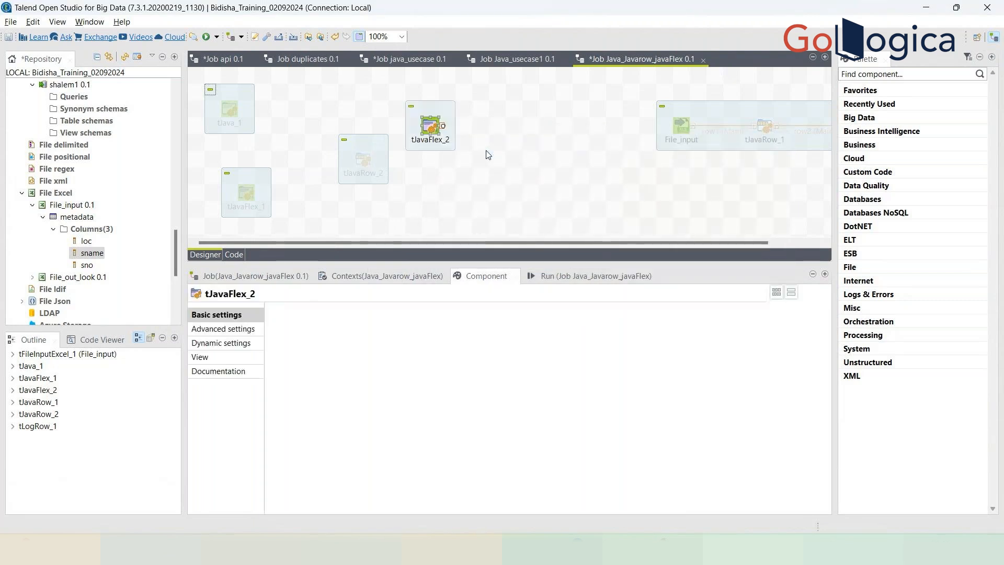
pyautogui.moveTo(453, 137); pyautogui.dragTo(470, 187)
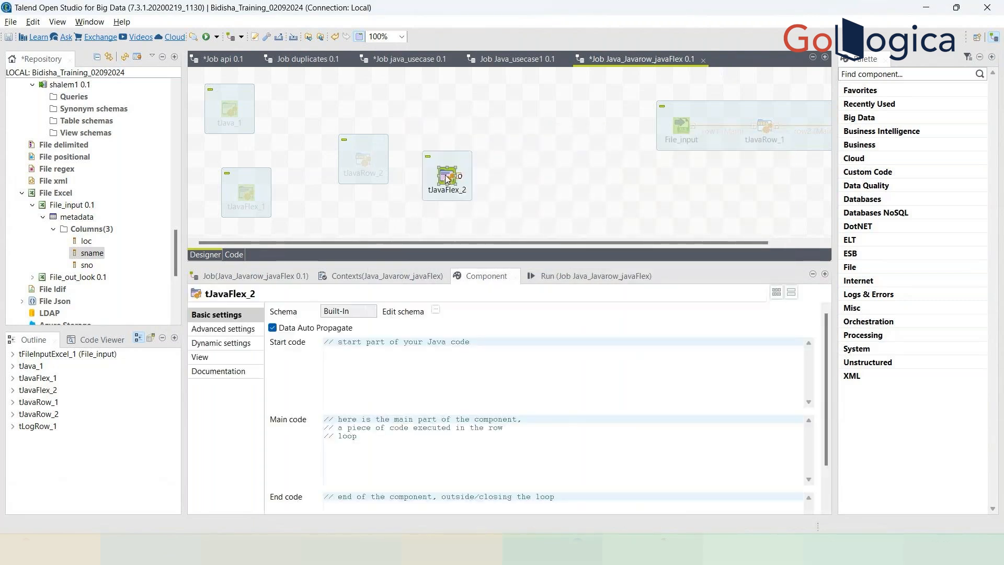
# Add a tLogRow component to the right of the new tJavaFlex and set its mode to Table
pyautogui.click(537, 163)
pyautogui.write('tl')
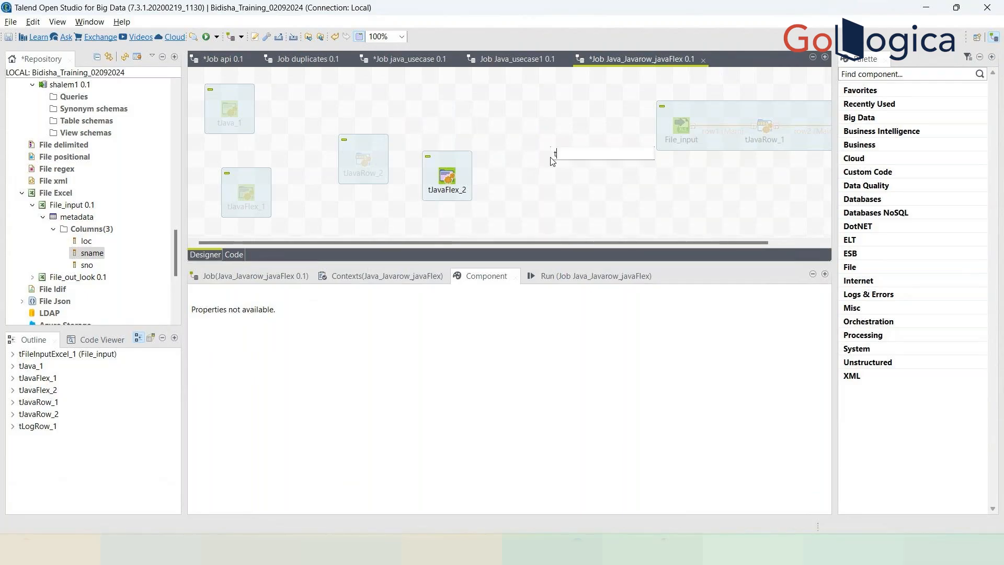
pyautogui.write('og')
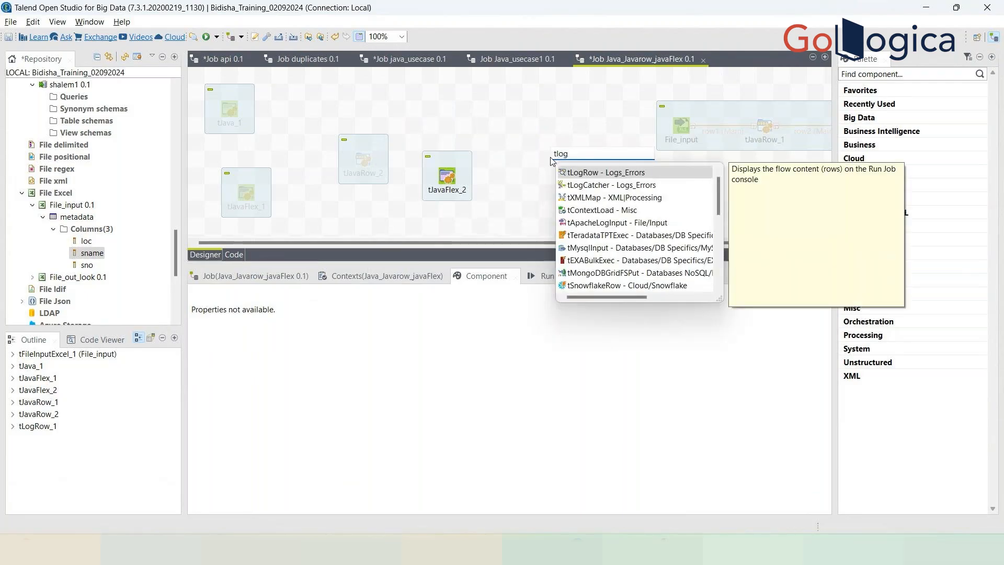
pyautogui.click(580, 173)
pyautogui.doubleClick(579, 174)
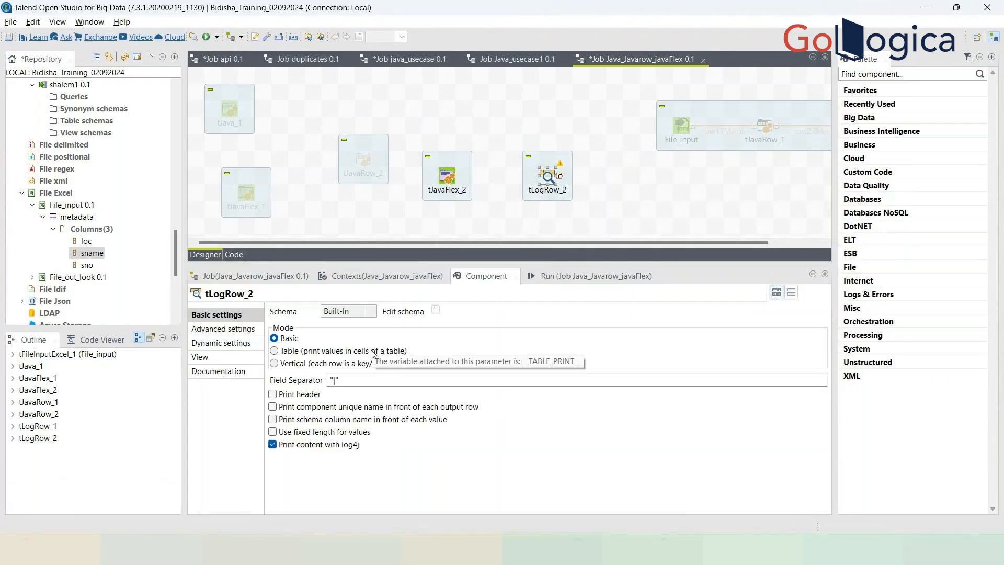
pyautogui.click(372, 351)
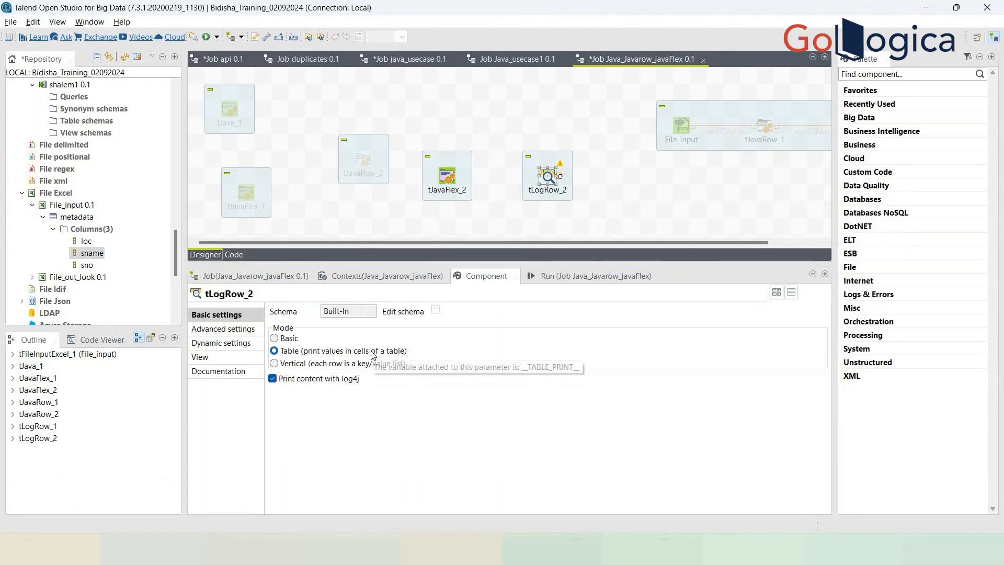
# Connect the new tJavaFlex to the new tLogRow with a Main row
pyautogui.click(576, 277)
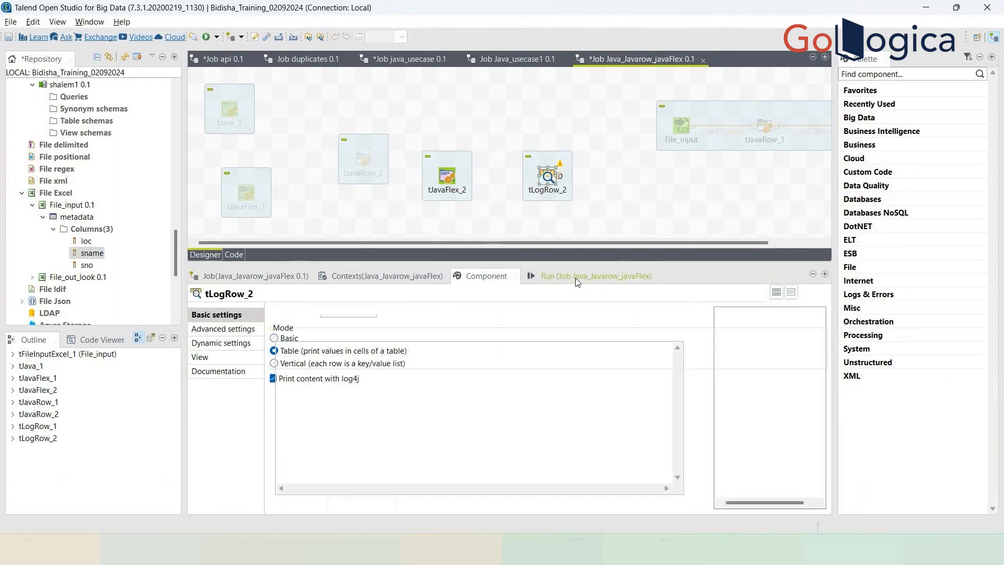
pyautogui.click(447, 178)
pyautogui.rightClick(447, 178)
pyautogui.moveTo(450, 183)
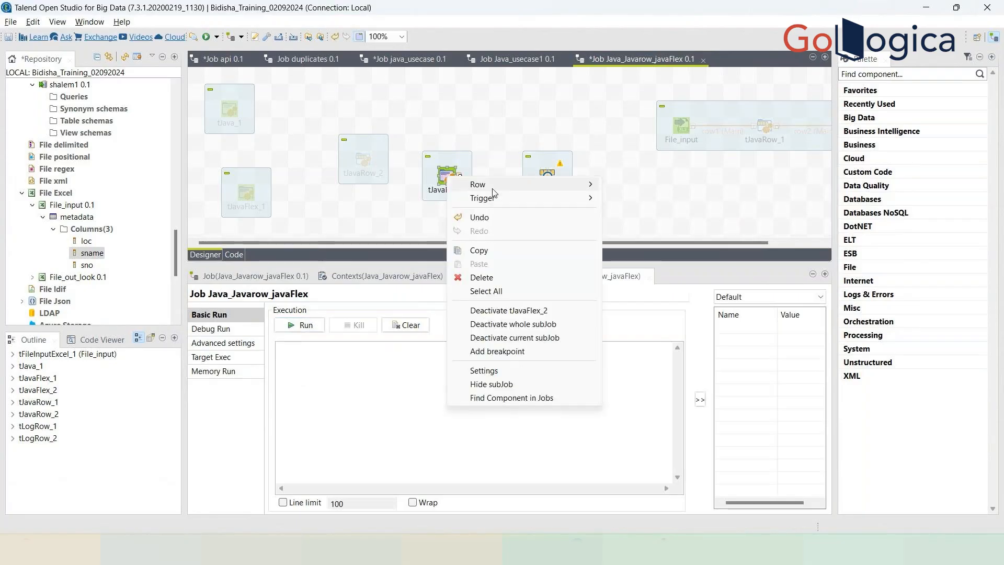
pyautogui.click(633, 186)
pyautogui.click(547, 176)
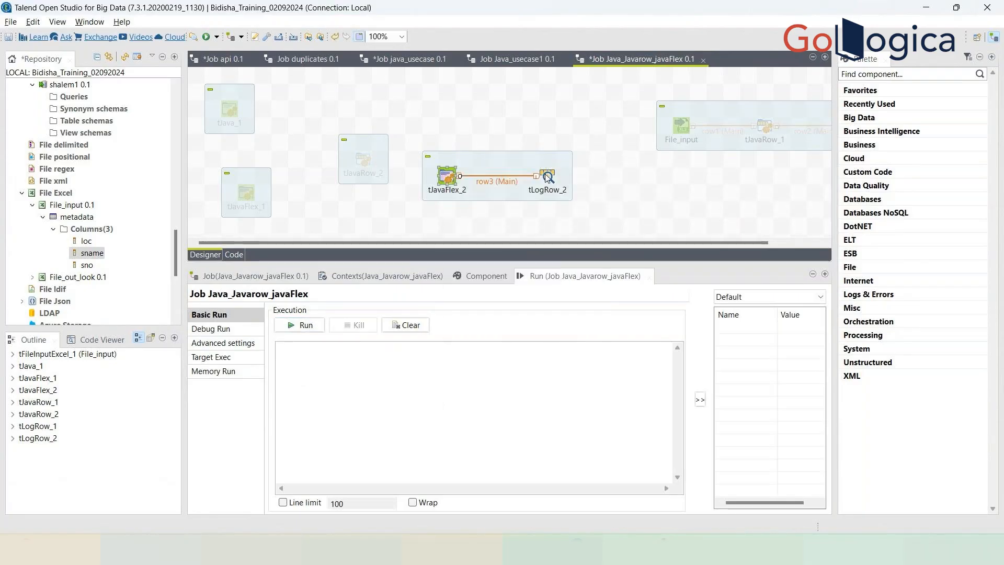
# Open the settings of tJavaFlex_2 and clear the sample comments from its Main code
pyautogui.doubleClick(447, 182)
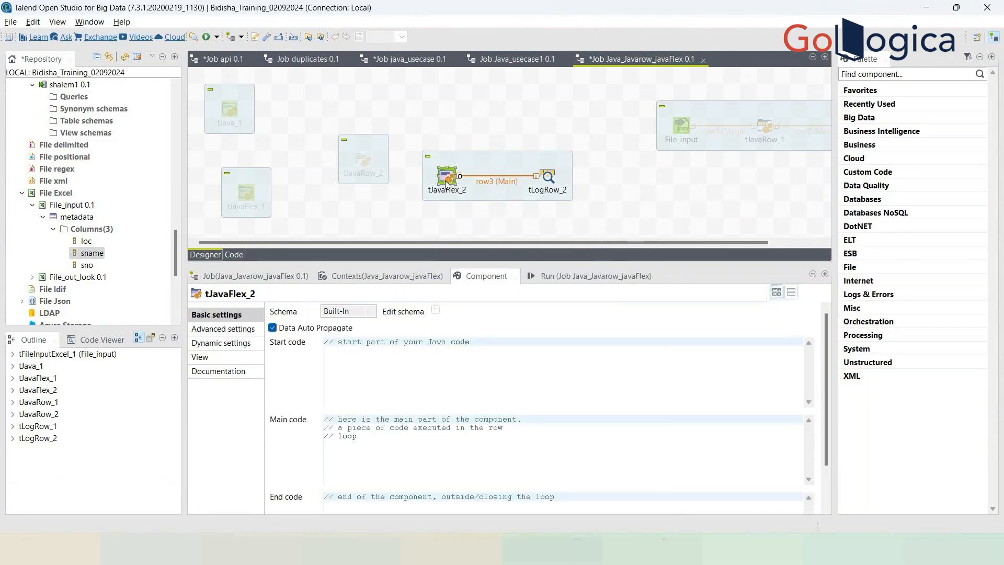
pyautogui.click(433, 445)
pyautogui.moveTo(433, 445); pyautogui.dragTo(324, 409)
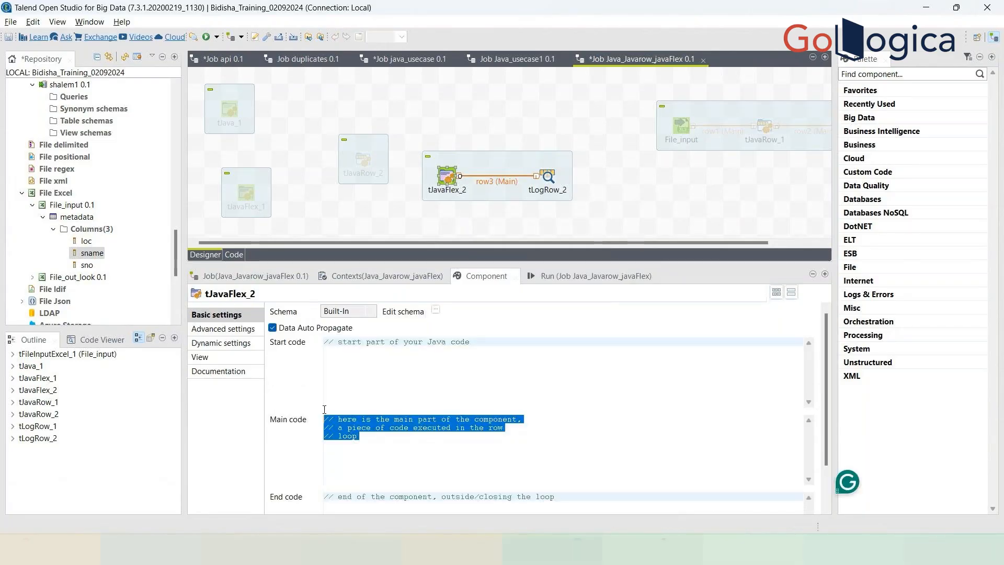
pyautogui.press('BackSpace')
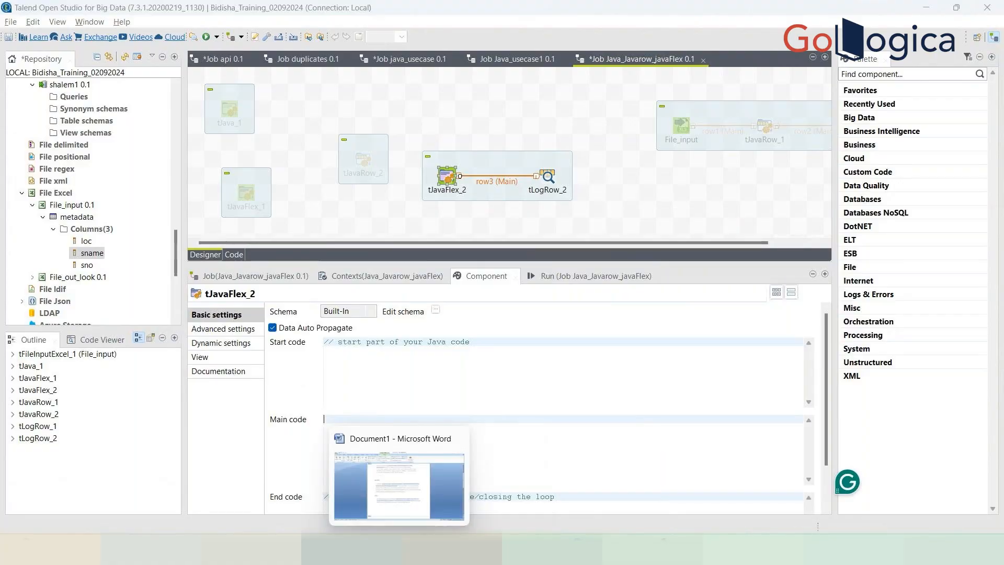
# Switch to Document1 in Microsoft Word and copy the System.out.print "Hello" statement at the start of the page
pyautogui.click(398, 551)
pyautogui.scroll(5, 485, 140)
pyautogui.moveTo(486, 140); pyautogui.dragTo(316, 141)
pyautogui.hotkey('ctrl', 'c')
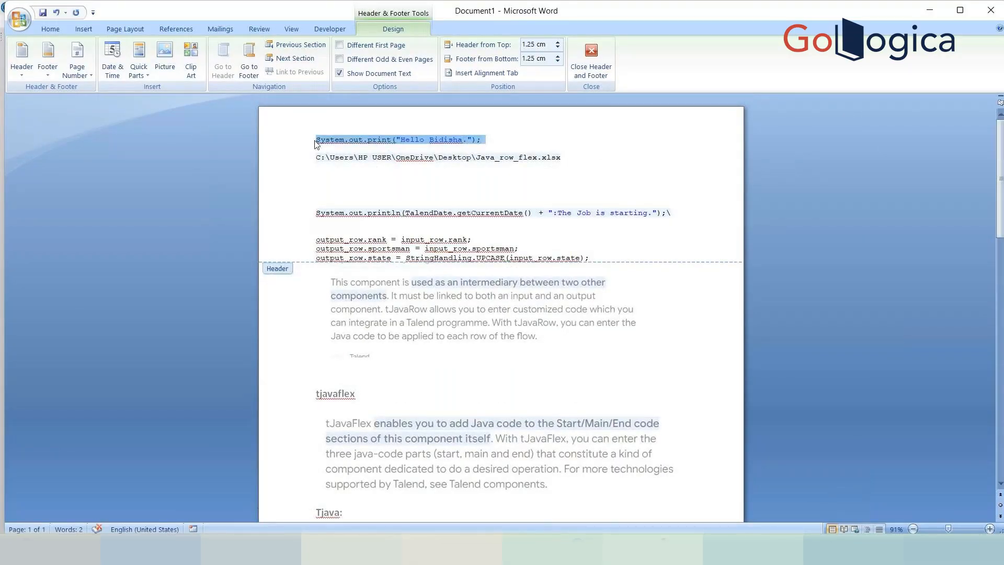
# Return to Talend Open Studio and paste the copied print statement into the Main code of tJavaFlex_2
pyautogui.hotkey('alt', 'Tab')
pyautogui.click(446, 419)
pyautogui.hotkey('ctrl', 'v')
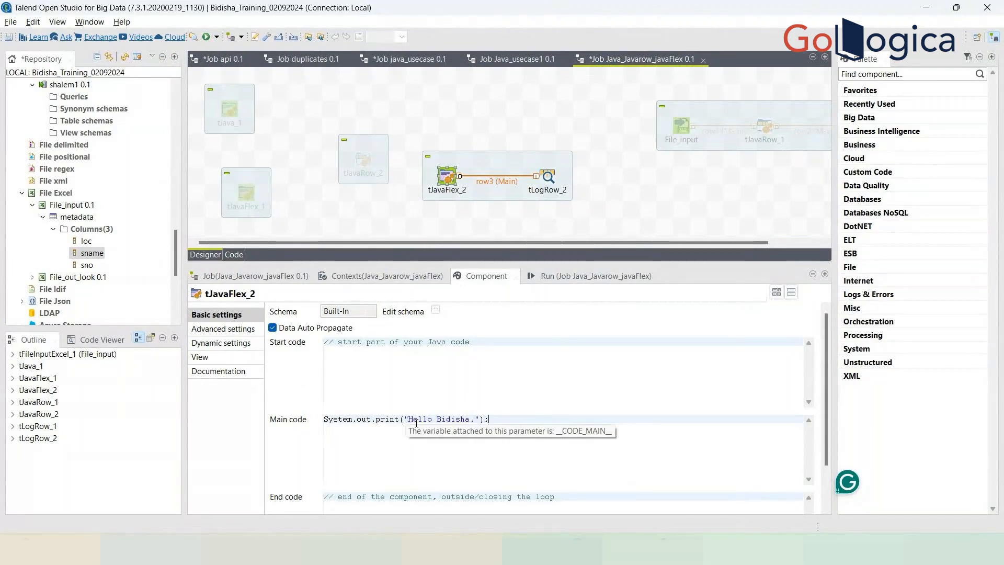
pyautogui.click(478, 419)
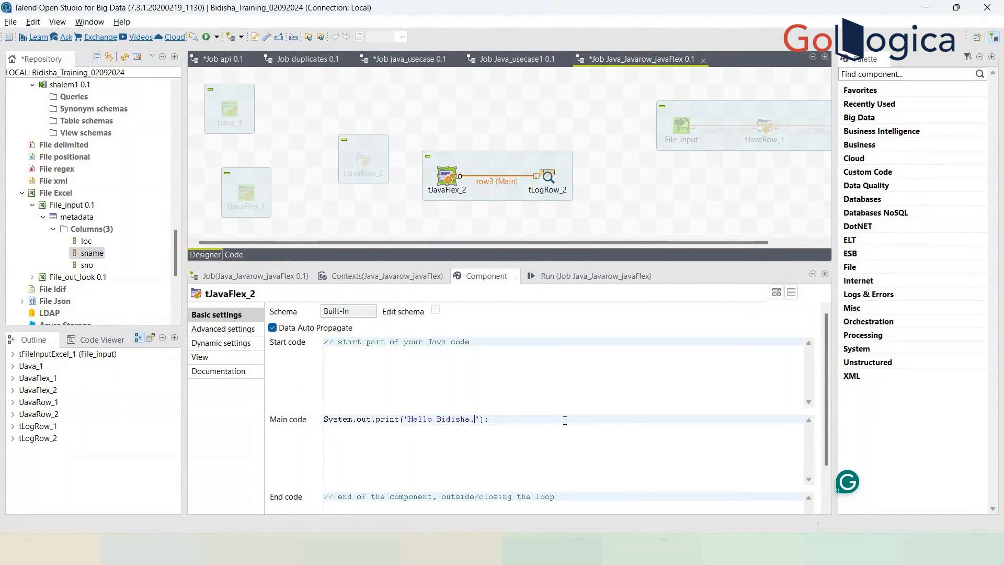
# Run the Java_Javarow_javaFlex job, check the greeting line in the console, and clear the output
pyautogui.click(569, 272)
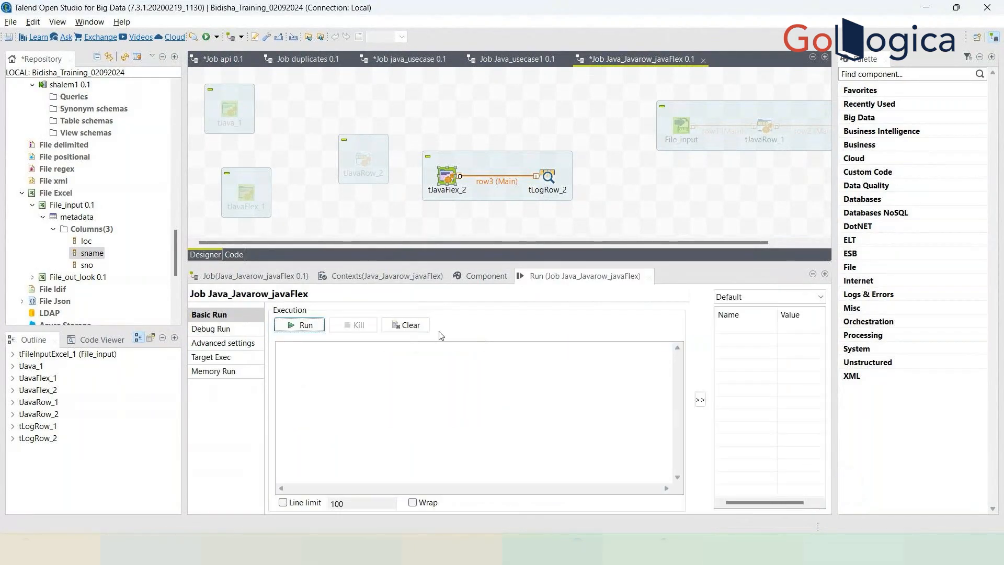
pyautogui.click(413, 326)
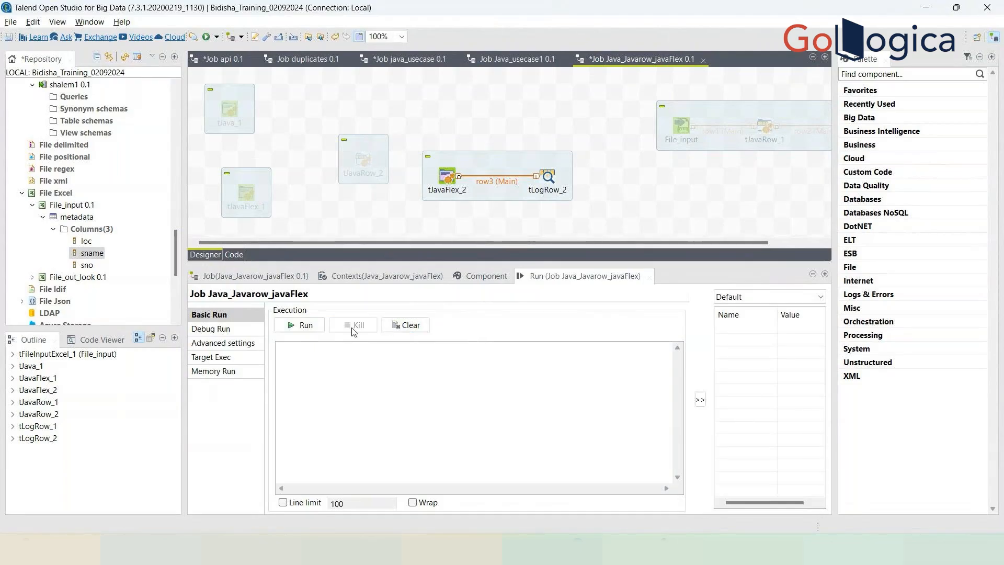
pyautogui.click(313, 325)
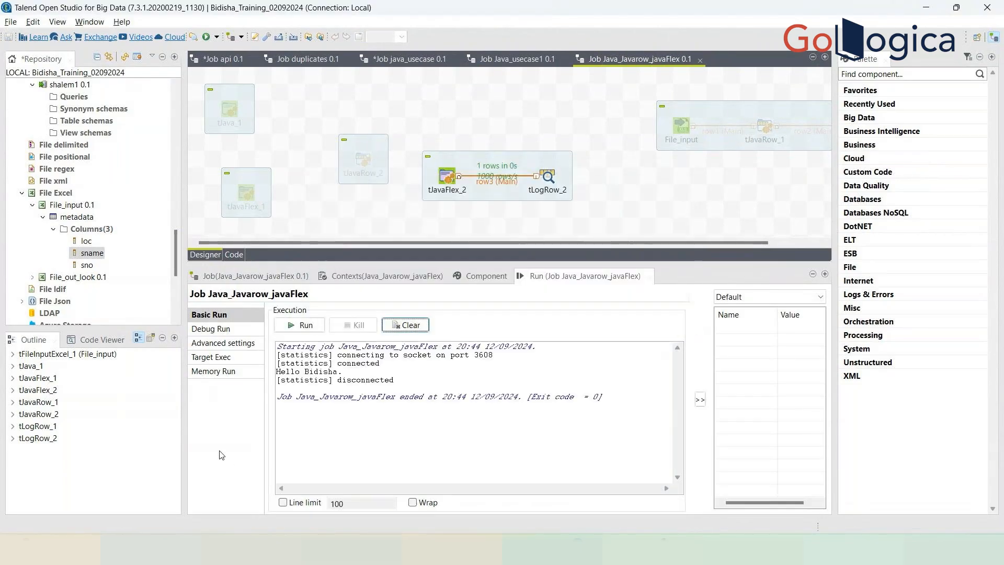
pyautogui.click(343, 371)
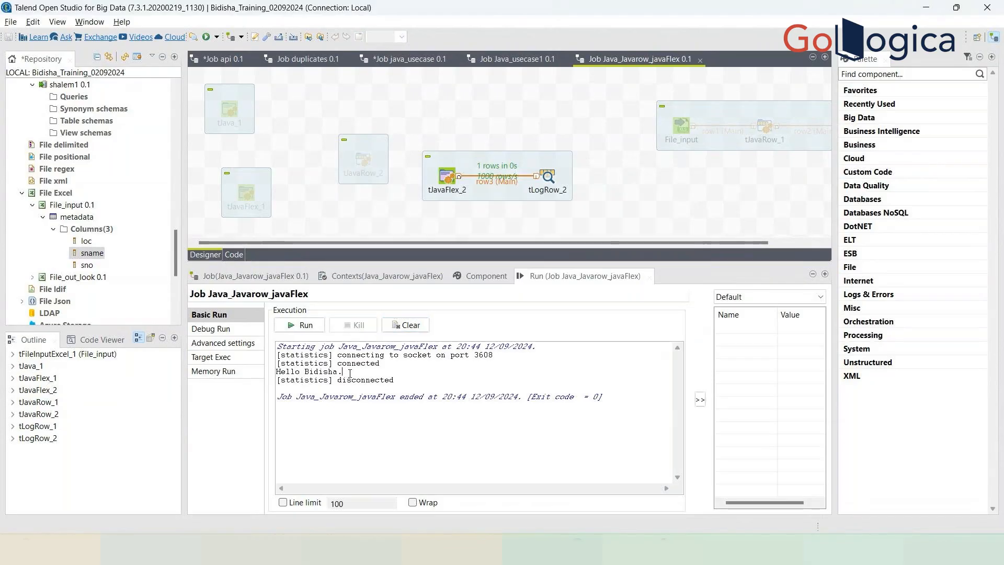
pyautogui.keyDown('shift'); pyautogui.click(272, 371); pyautogui.keyUp('shift')
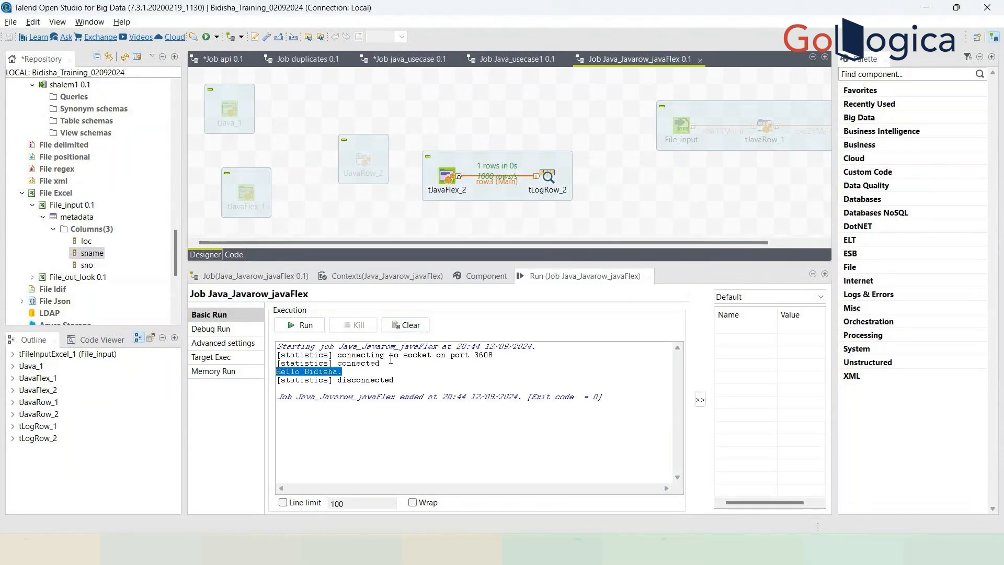
pyautogui.click(408, 324)
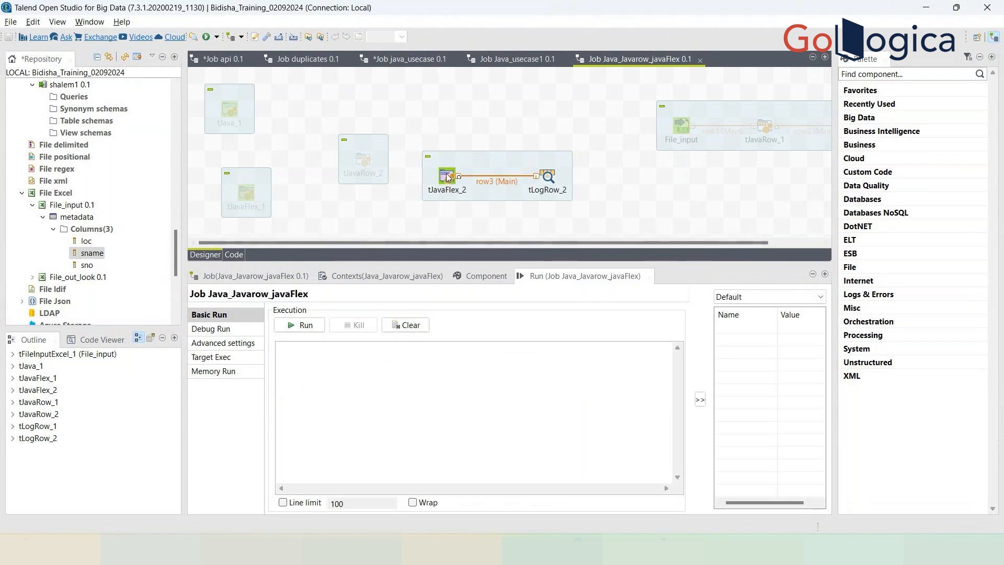
# Append "How are you" to the end of the greeting string in the Main code of tJavaFlex_2
pyautogui.click(448, 178)
pyautogui.doubleClick(447, 178)
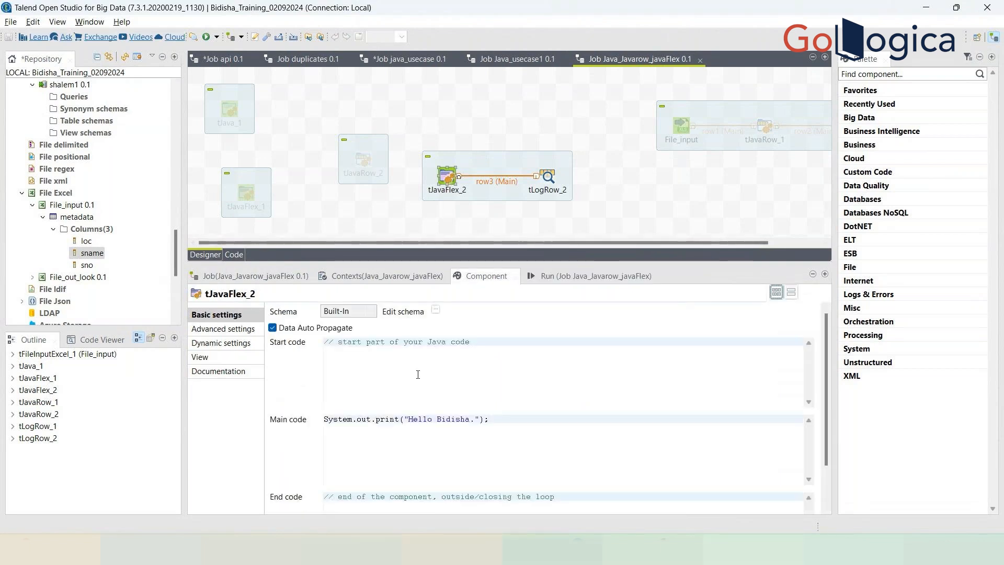
pyautogui.click(470, 419)
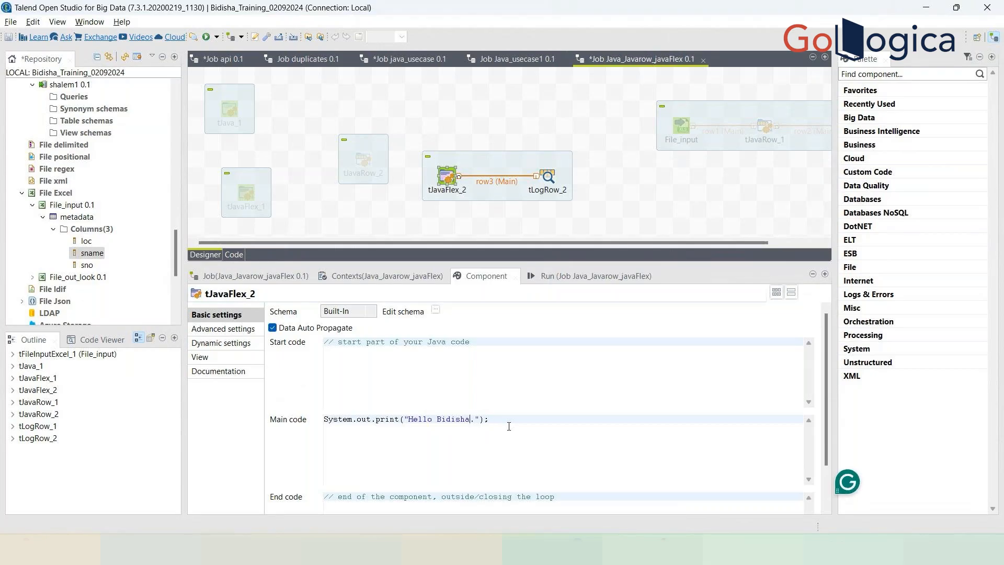
pyautogui.write('w are you')
# Run the job again with the extended greeting, examine its printed line, and clear the console
pyautogui.click(551, 276)
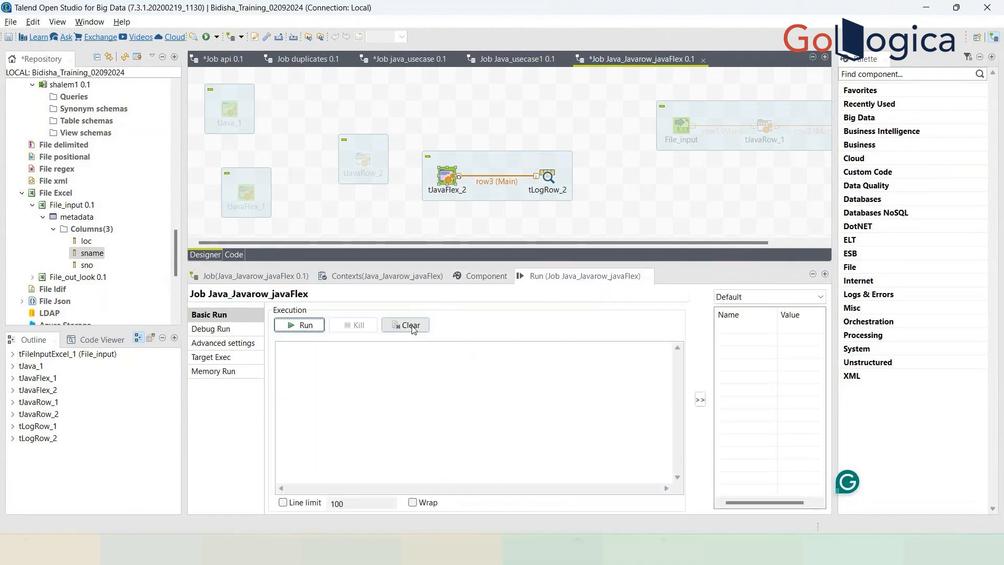
pyautogui.click(307, 326)
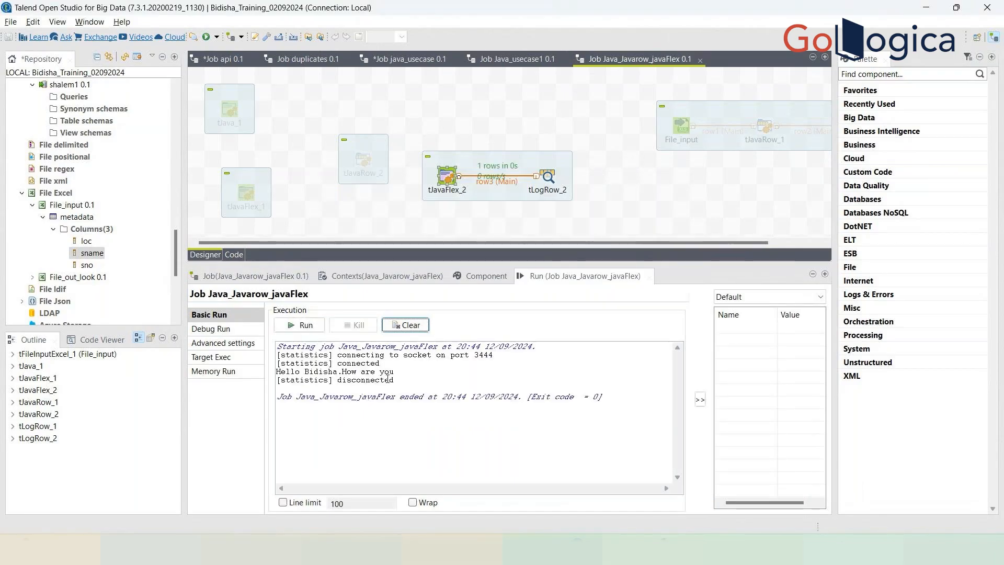
pyautogui.moveTo(394, 371); pyautogui.dragTo(269, 371)
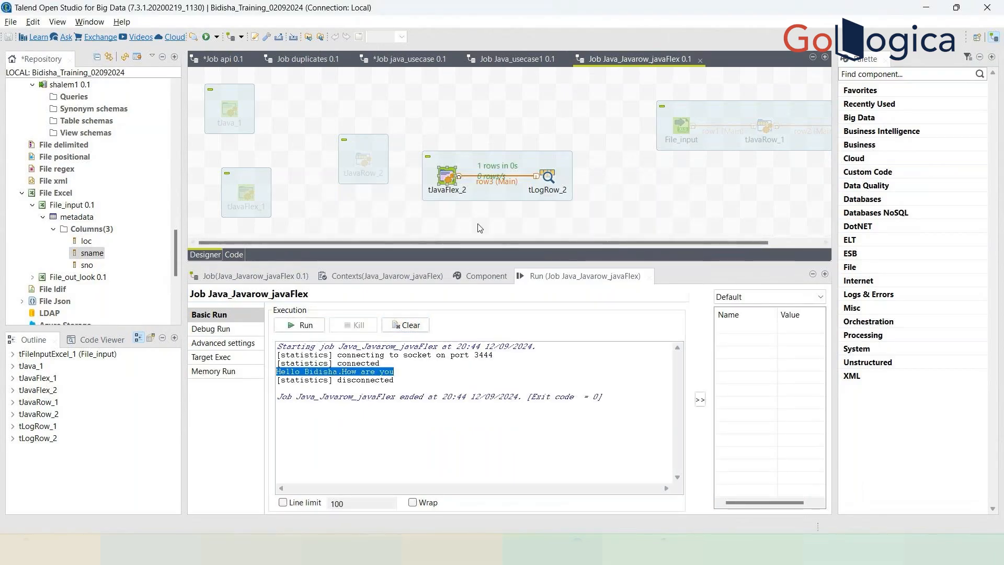
pyautogui.click(362, 380)
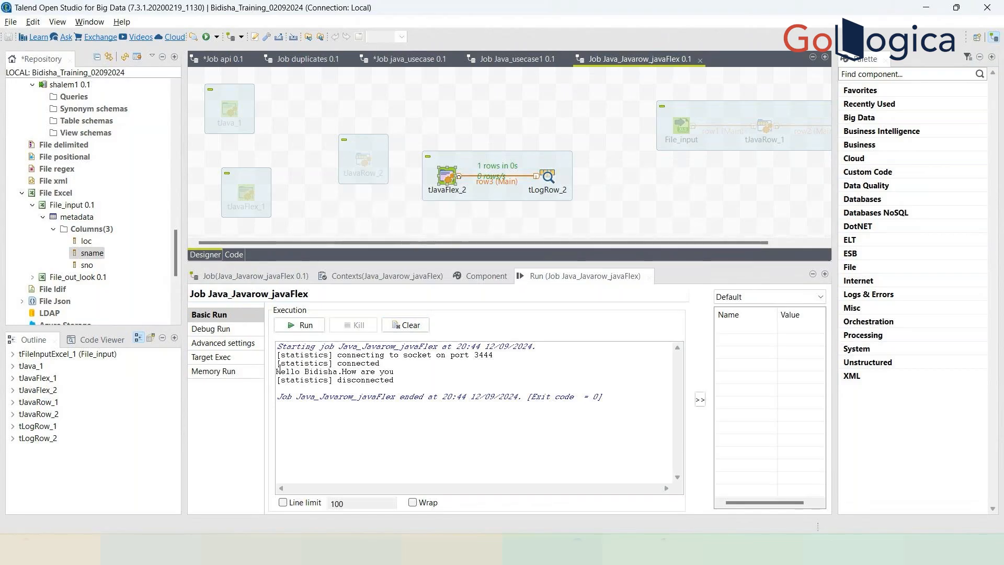
pyautogui.moveTo(279, 370); pyautogui.dragTo(395, 380)
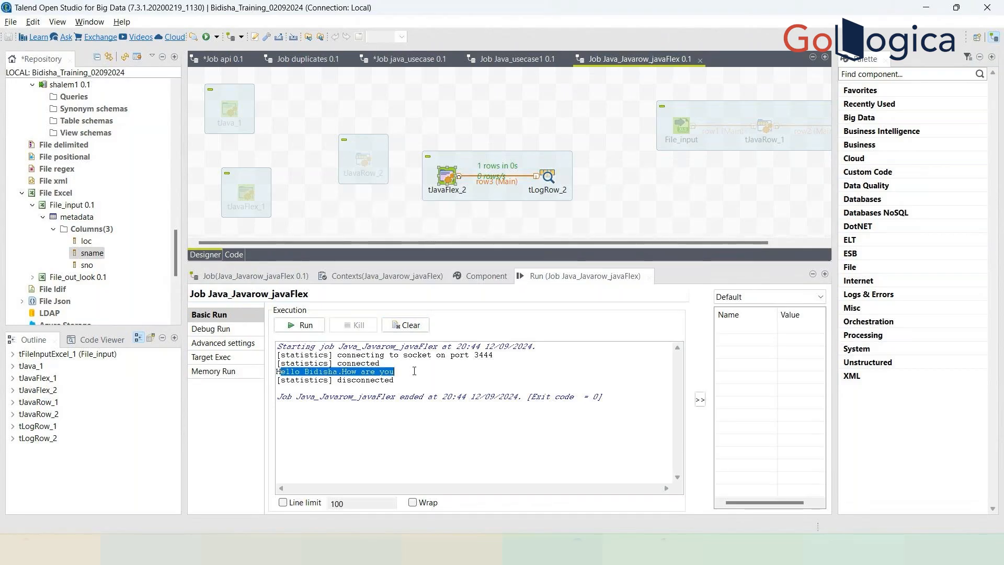
pyautogui.press('Right')
pyautogui.click(405, 324)
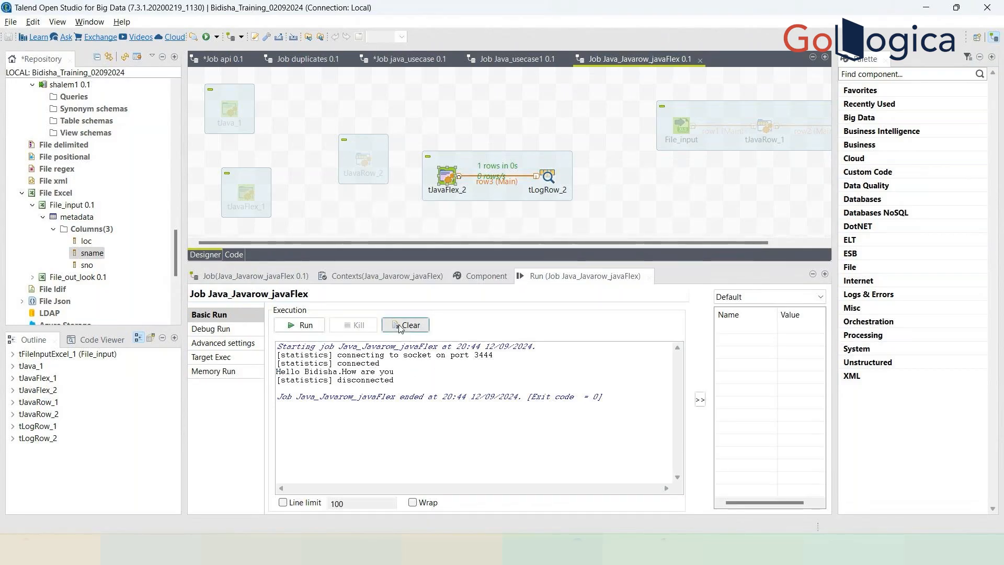
pyautogui.click(547, 176)
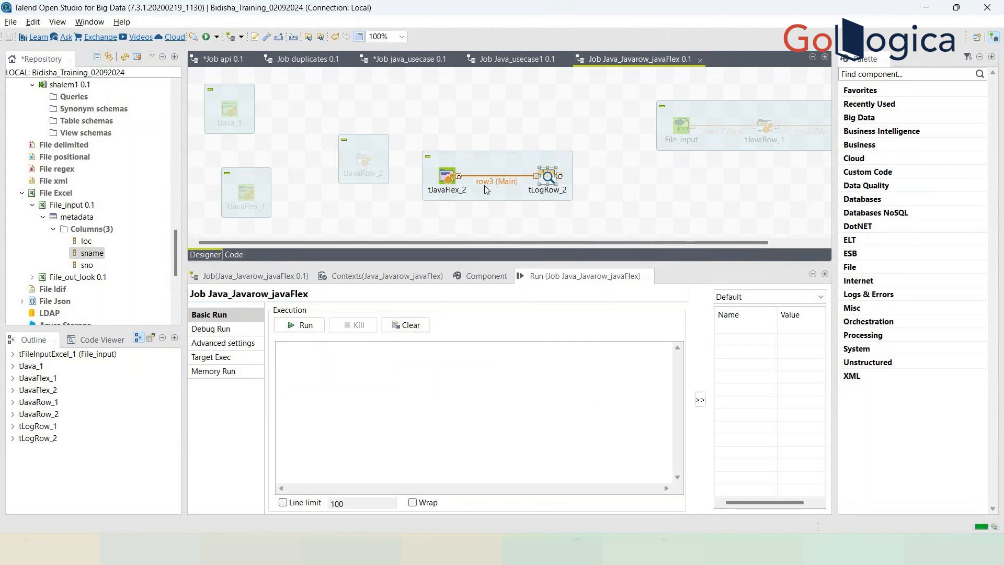
pyautogui.doubleClick(442, 177)
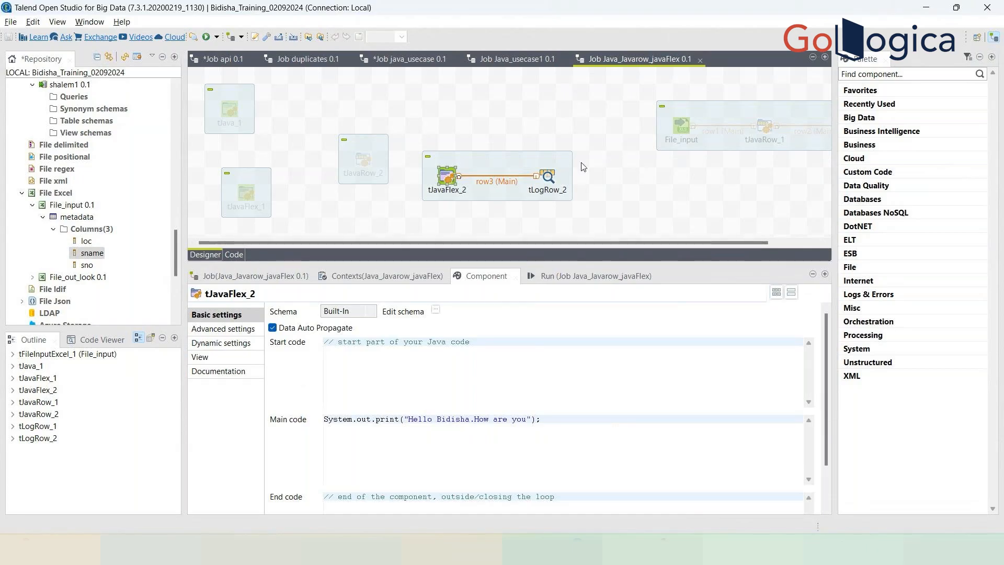
pyautogui.click(609, 164)
pyautogui.write('t')
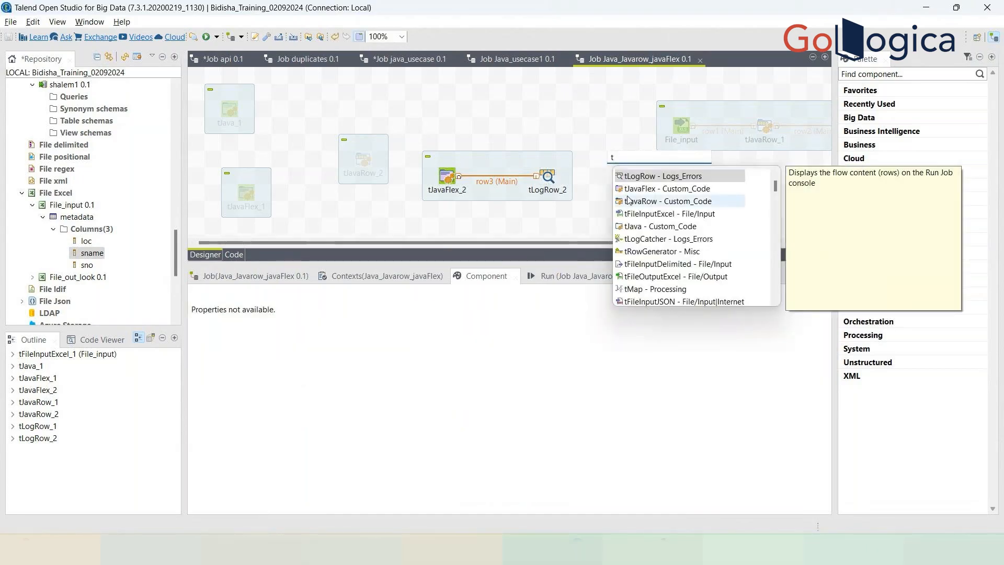
pyautogui.write('ex')
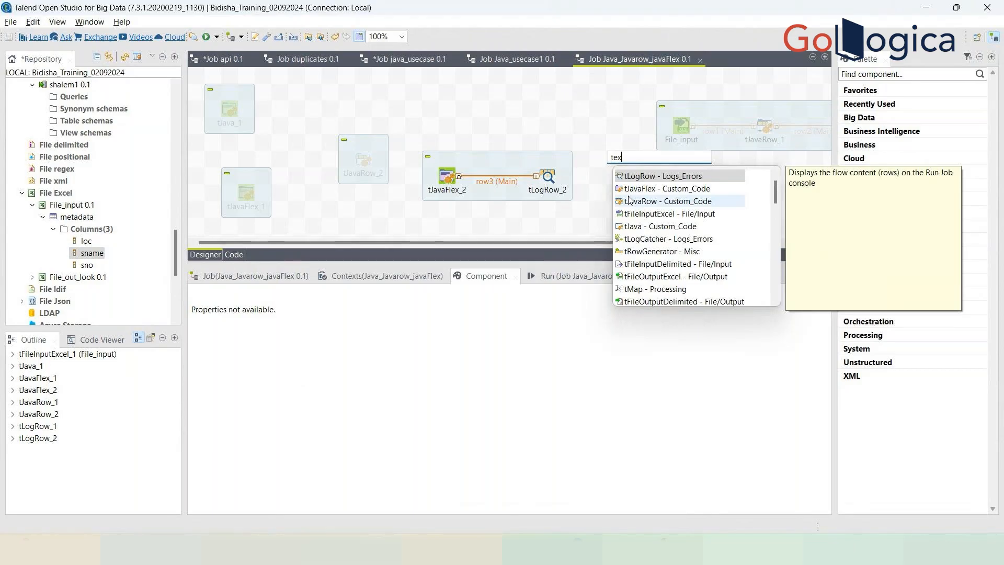
pyautogui.press('BackSpace')
pyautogui.press('BackSpace')
pyautogui.press('BackSpace')
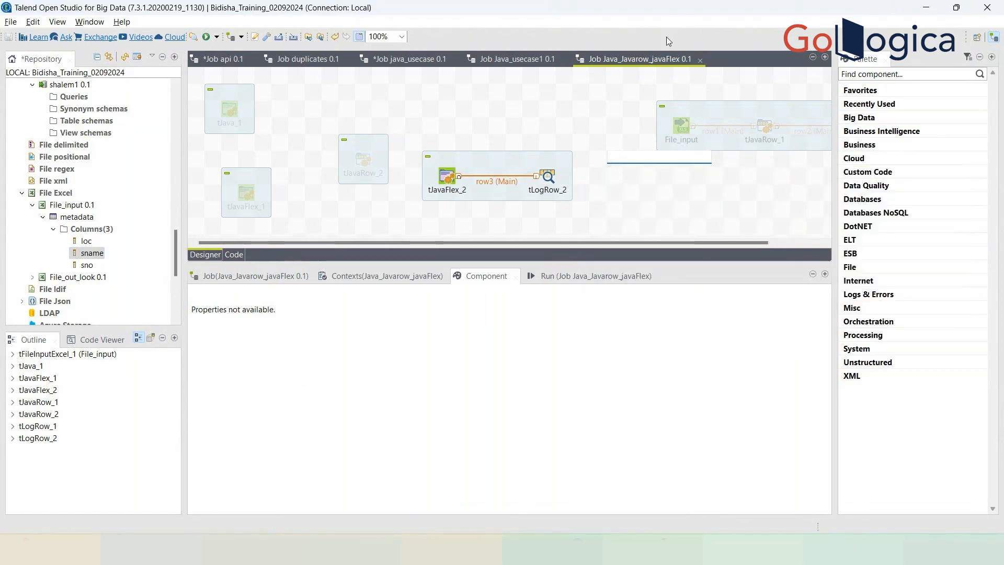
pyautogui.press('Escape')
# Move the tJavaFlex_2 to tLogRow_2 subjob up beside tJava_1 and stack tJavaRow_2 and tJavaFlex_1 beneath tJava_1
pyautogui.moveTo(472, 166); pyautogui.dragTo(378, 91)
pyautogui.moveTo(366, 161); pyautogui.dragTo(241, 156)
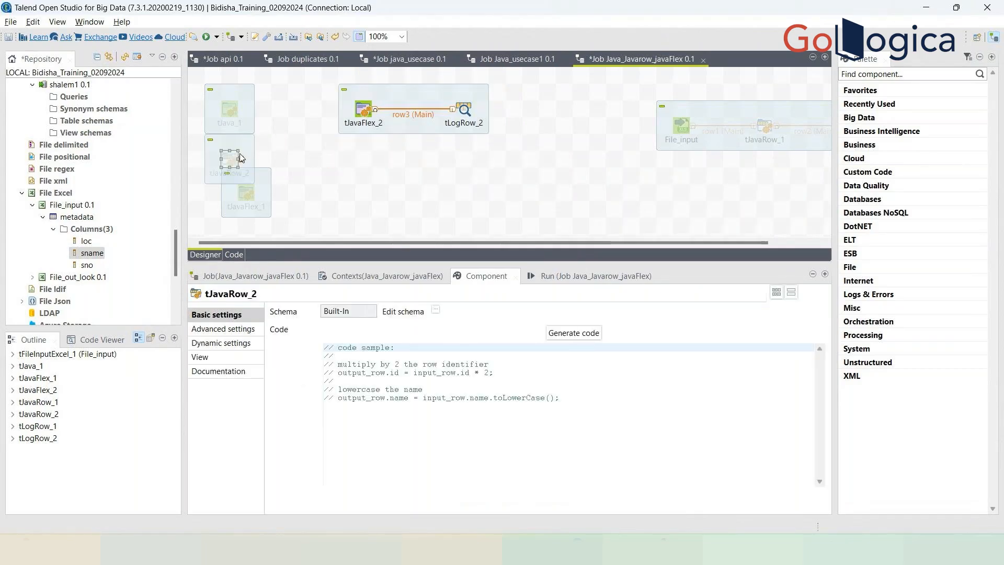
pyautogui.moveTo(246, 192); pyautogui.dragTo(238, 192)
pyautogui.click(397, 206)
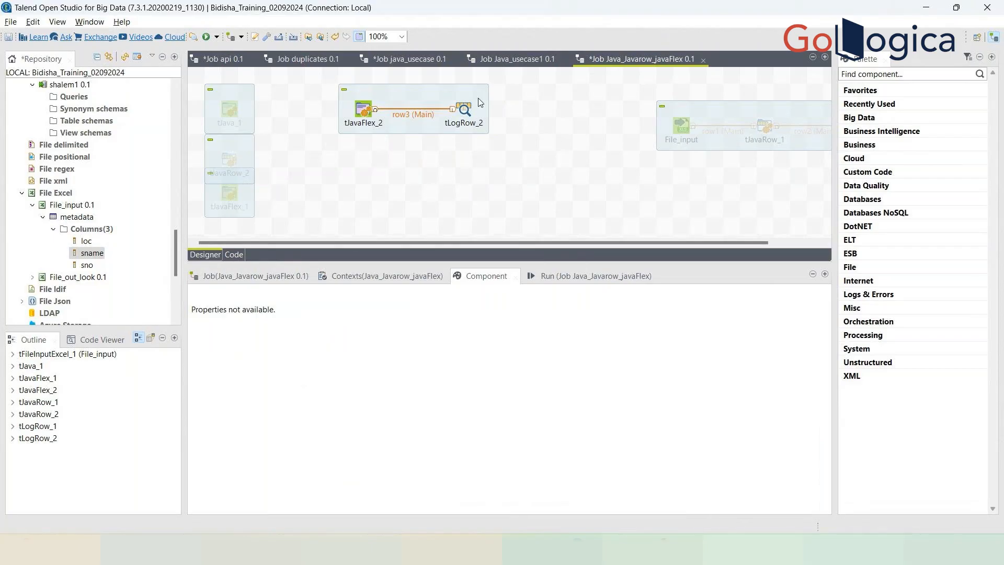
# Glance at the Java_usecase1 job for reference and add a tJava component below the tJavaFlex_2 subjob in Java_Javarow_javaFlex
pyautogui.click(520, 52)
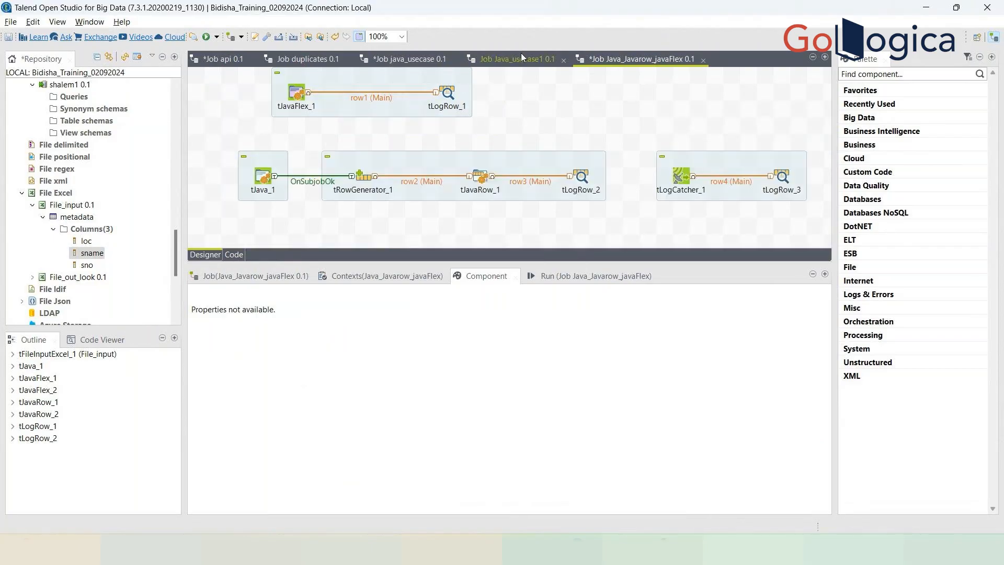
pyautogui.click(641, 58)
pyautogui.click(345, 183)
pyautogui.write('tjava')
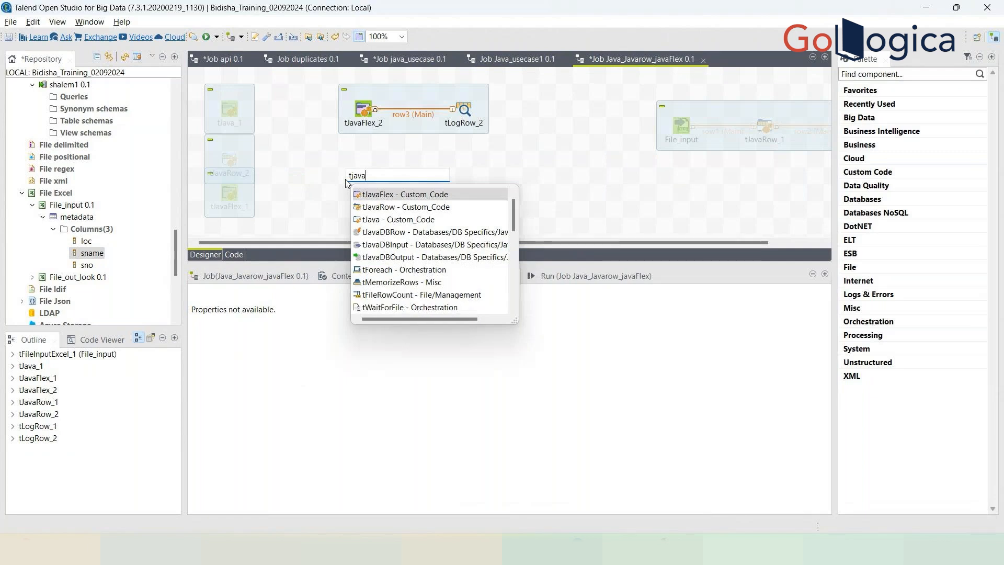
pyautogui.doubleClick(378, 221)
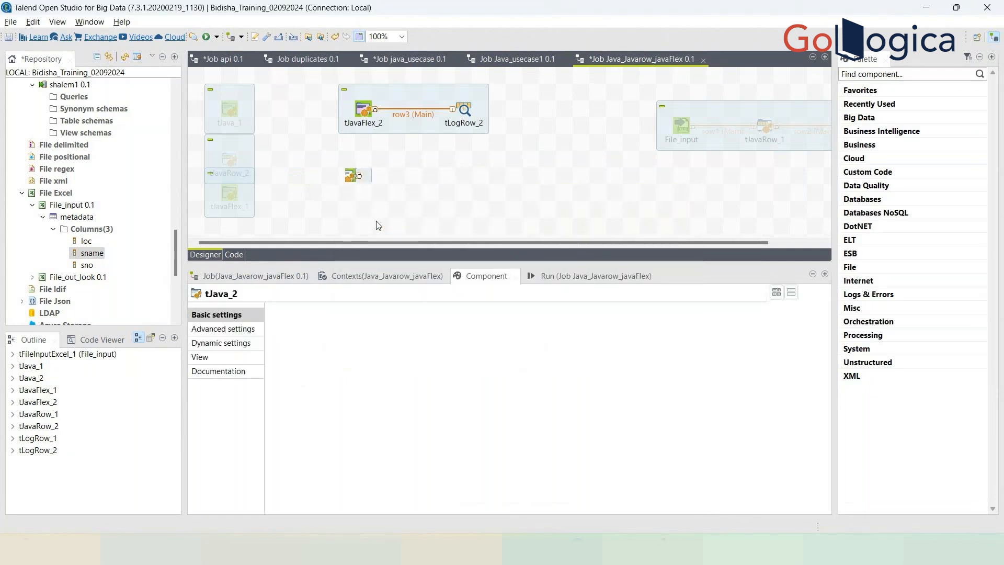
pyautogui.moveTo(345, 177); pyautogui.dragTo(314, 181)
pyautogui.click(438, 176)
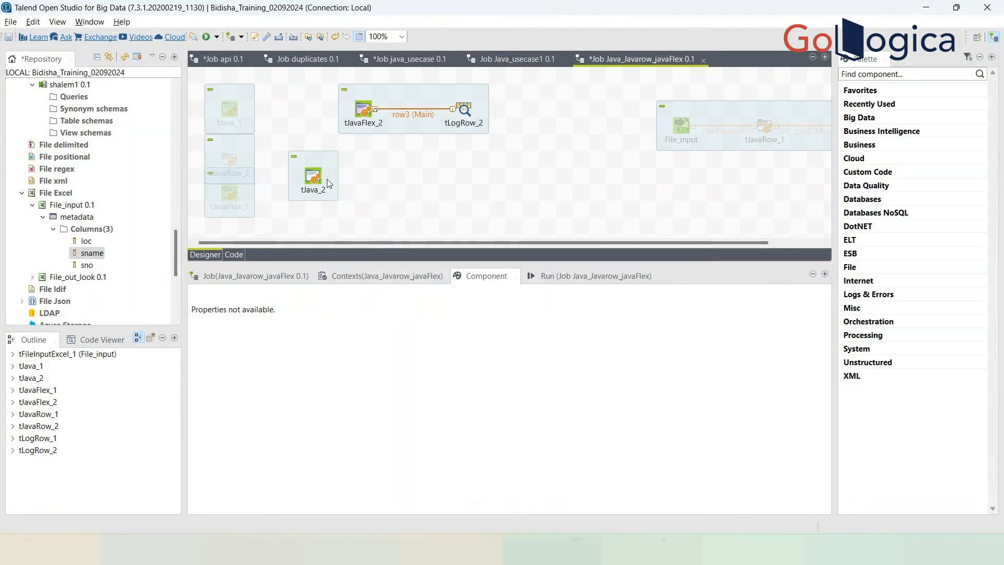
pyautogui.click(314, 180)
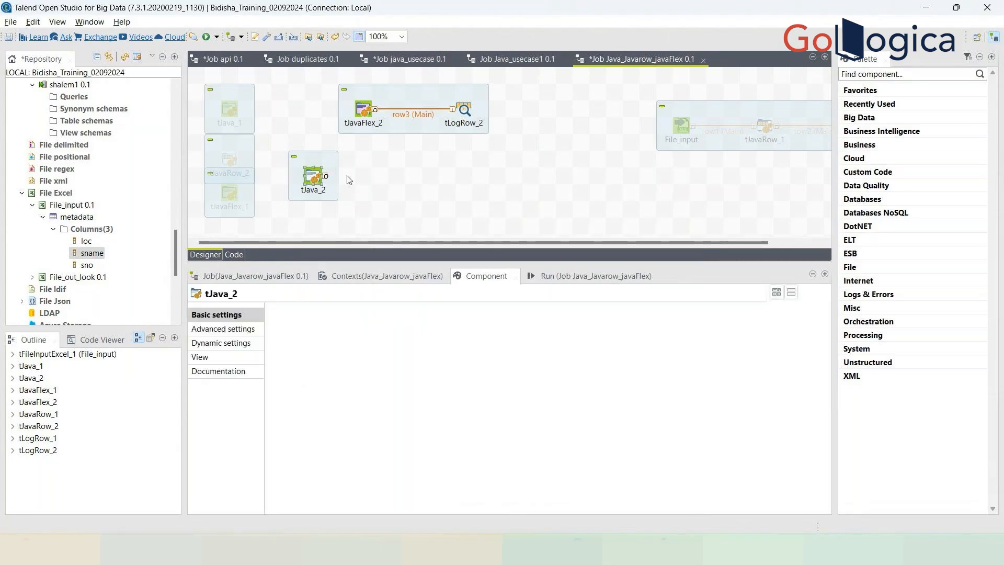
pyautogui.click(413, 171)
pyautogui.write('tr')
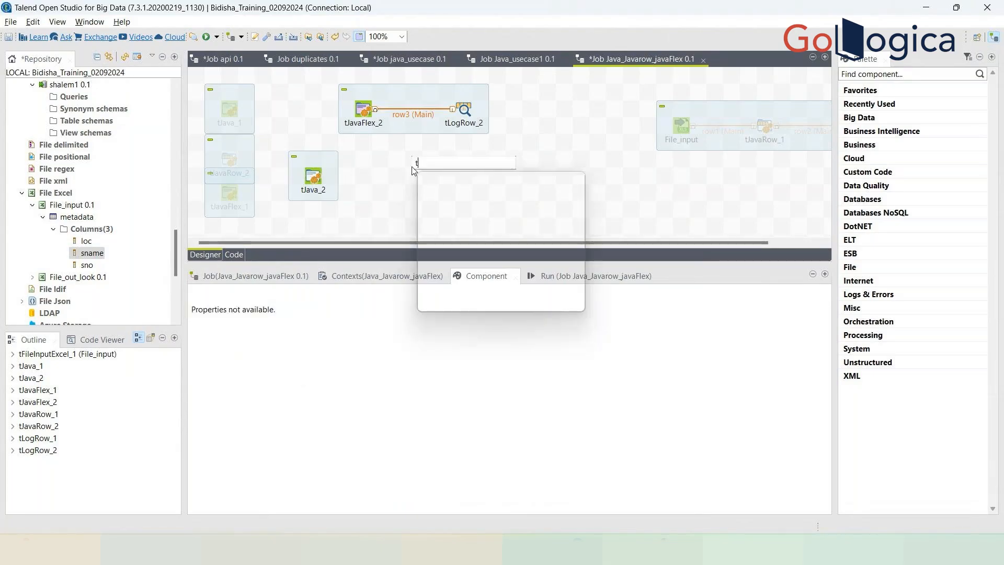
pyautogui.write('w')
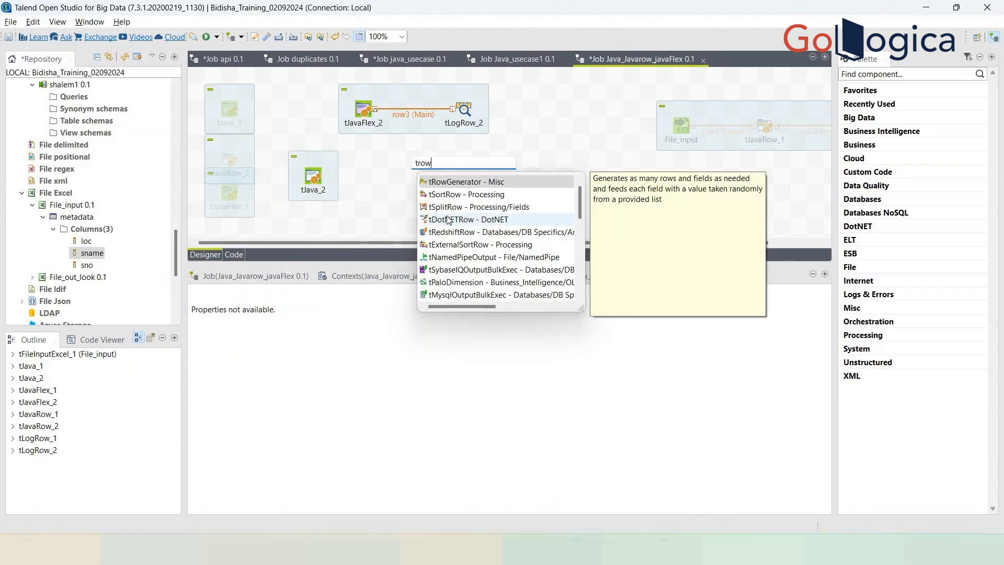
pyautogui.write('g')
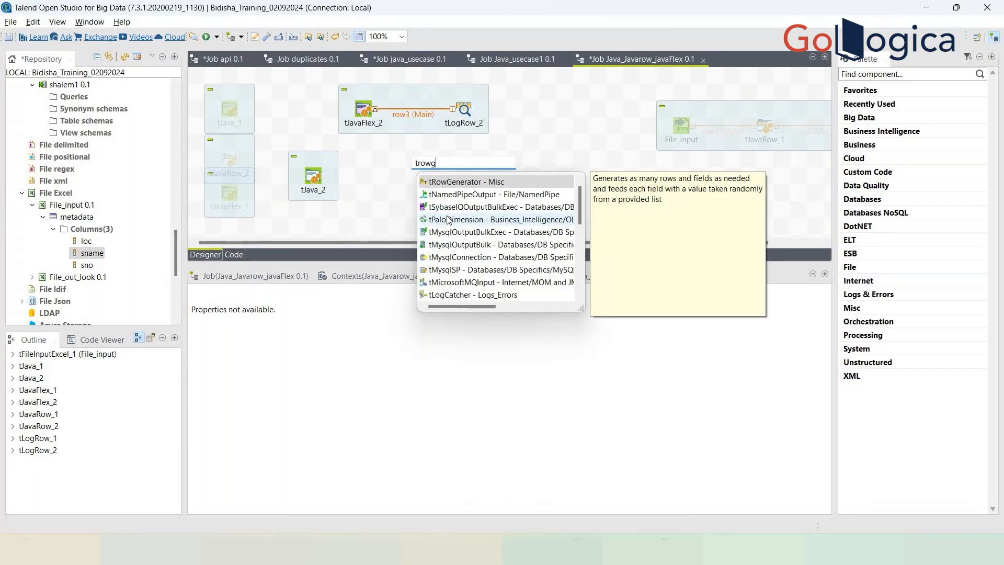
pyautogui.write('ene')
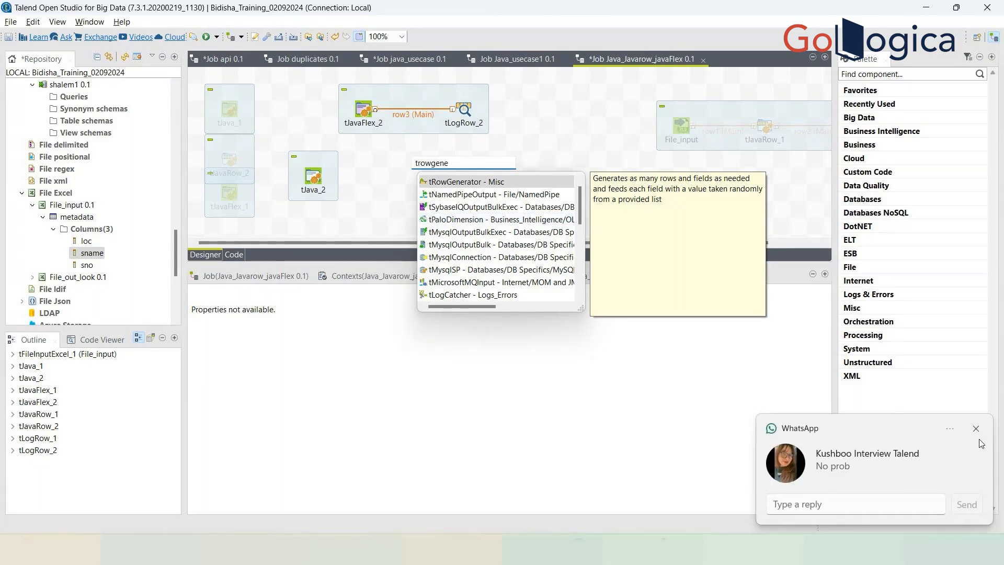
pyautogui.click(968, 422)
# Add a tRowGenerator component and line it up beside tJava_2
pyautogui.click(380, 161)
pyautogui.write('t')
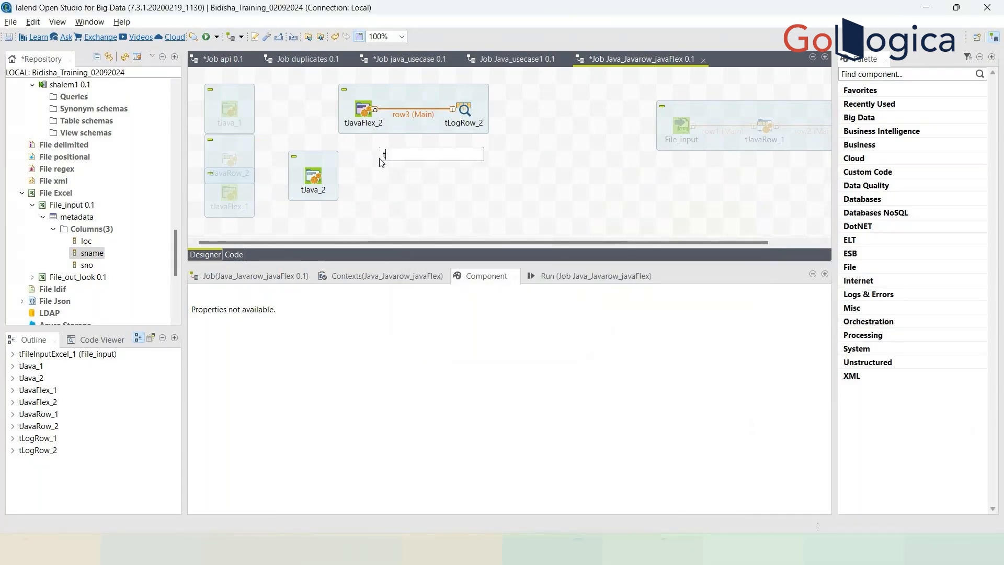
pyautogui.write('row')
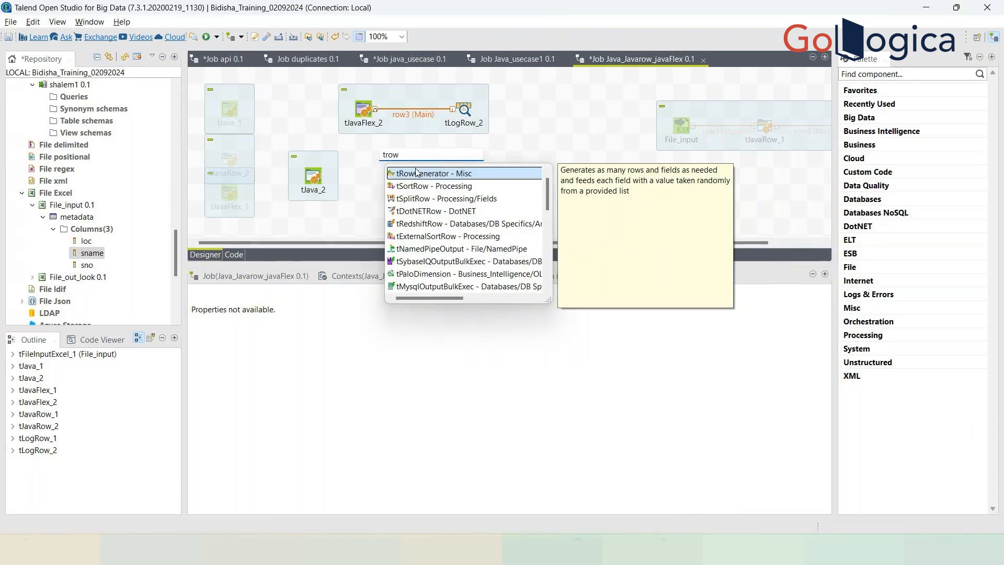
pyautogui.doubleClick(417, 173)
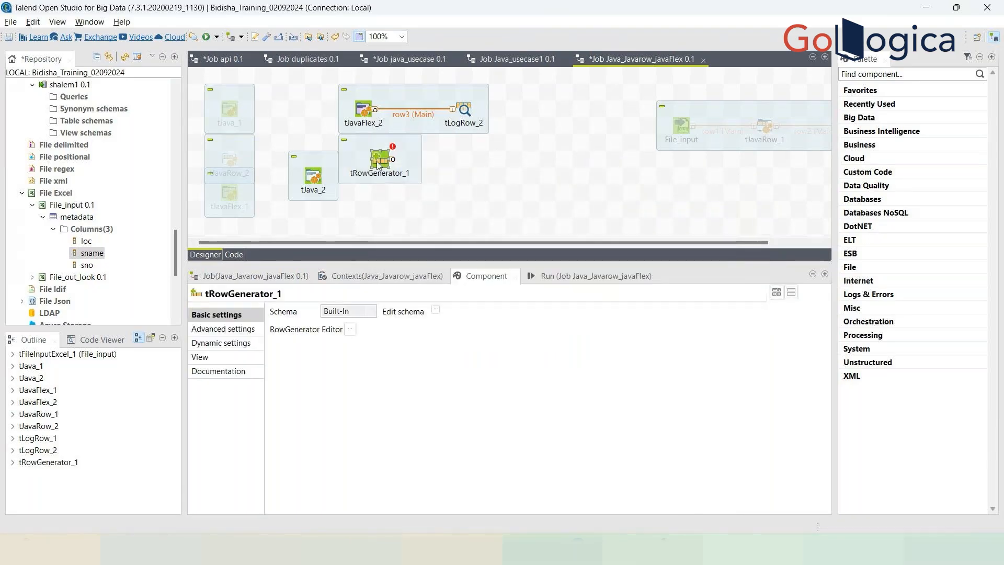
pyautogui.click(513, 184)
pyautogui.click(401, 176)
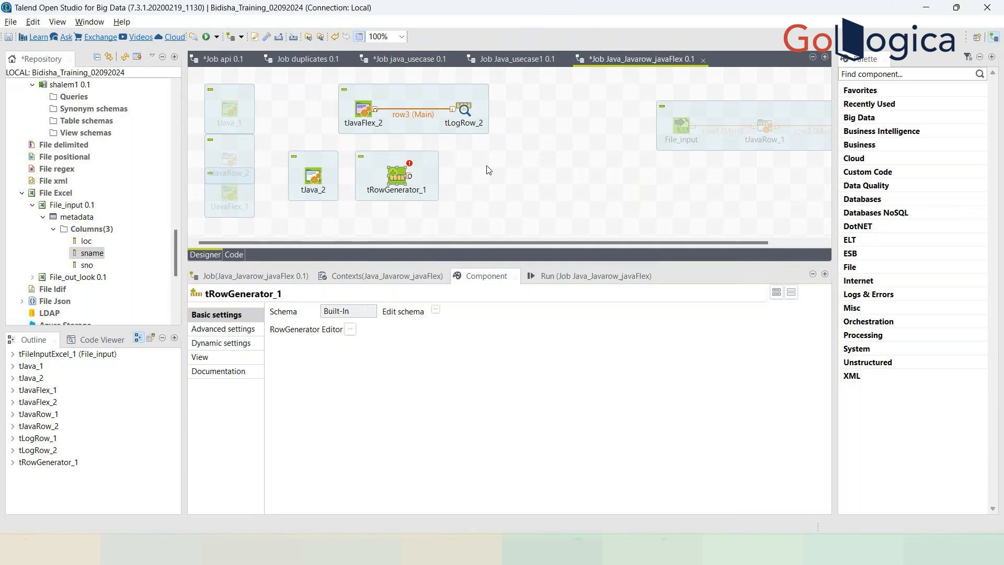
# Add a tJavaRow and a tLogRow component, spaced out in line after tRowGenerator_1
pyautogui.write('tjava')
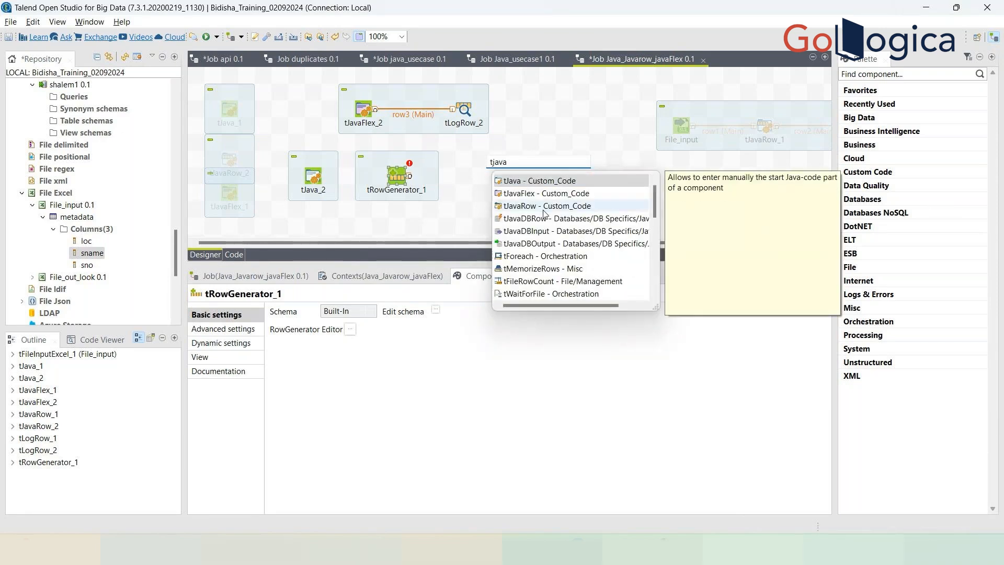
pyautogui.doubleClick(543, 206)
pyautogui.moveTo(474, 159); pyautogui.dragTo(490, 177)
pyautogui.click(574, 163)
pyautogui.write('tlog')
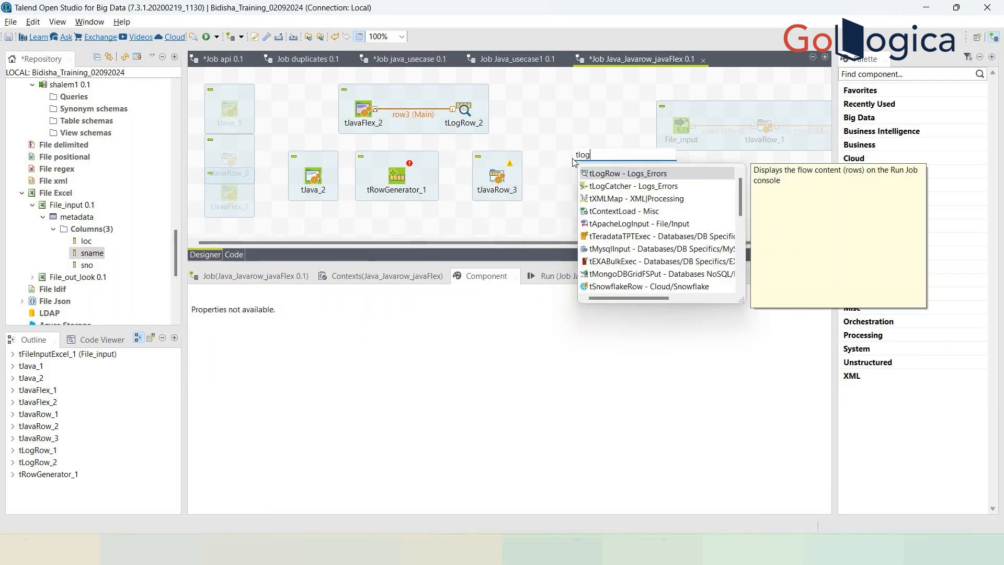
pyautogui.doubleClick(639, 179)
pyautogui.moveTo(564, 157); pyautogui.dragTo(598, 177)
# Compare the code of tJavaFlex_2 and tJava_2 with tJava_1 in the Java_usecase1 job, and return to Java_Javarow_javaFlex
pyautogui.click(365, 111)
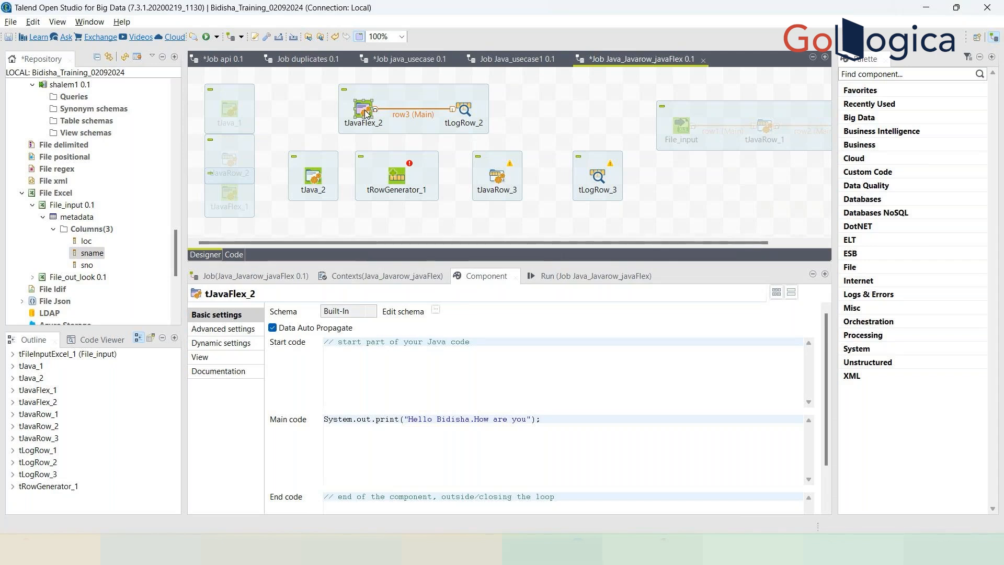
pyautogui.click(313, 180)
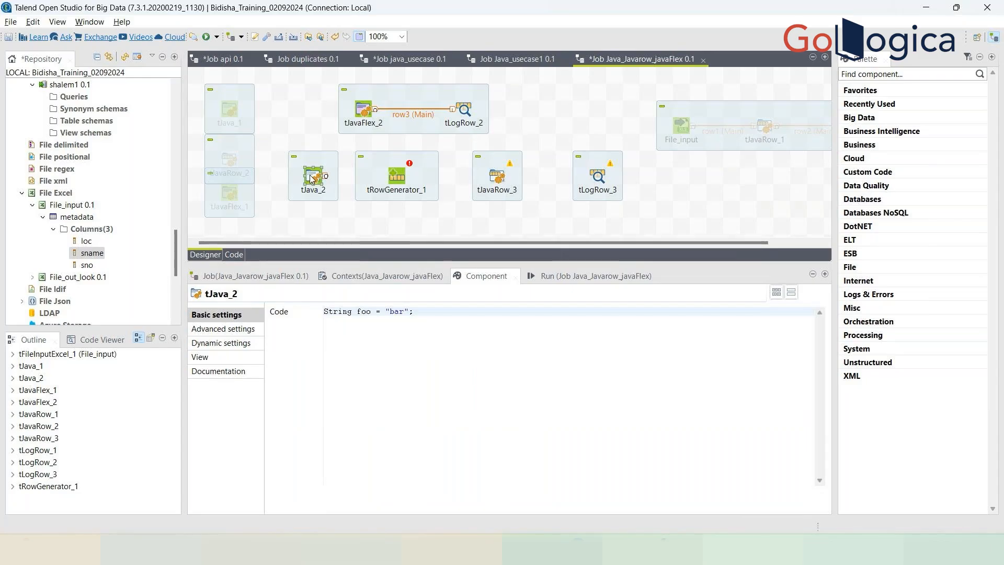
pyautogui.click(524, 58)
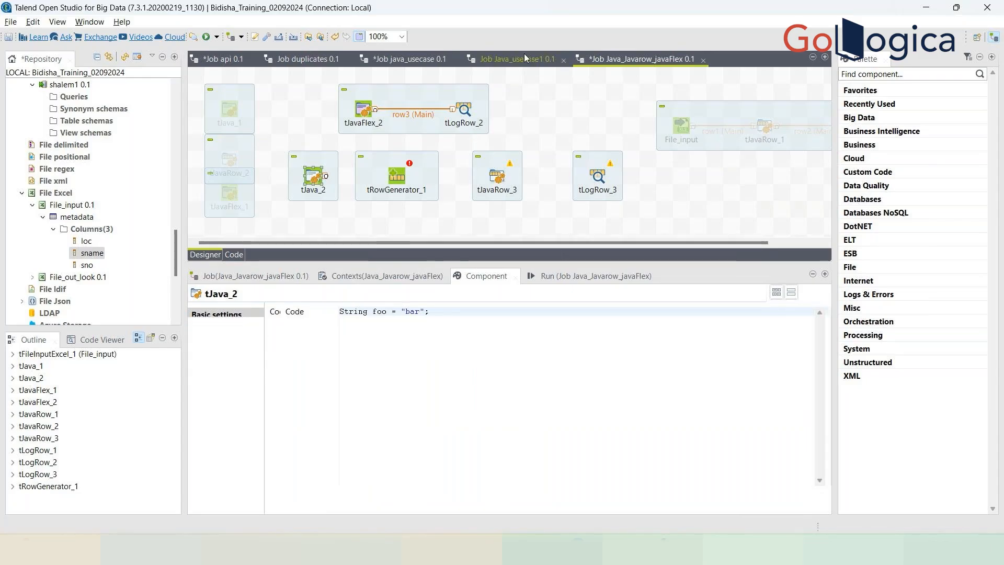
pyautogui.click(260, 179)
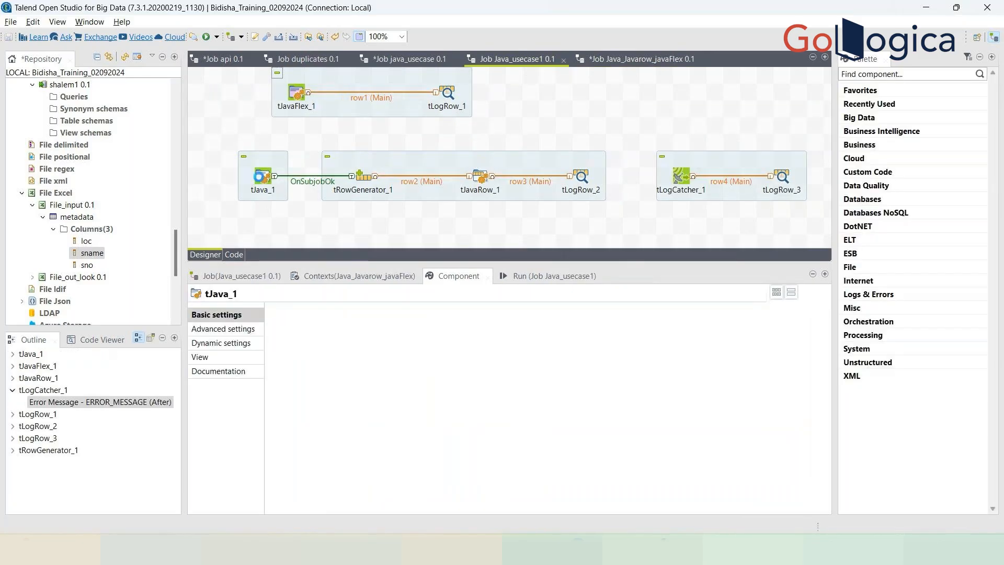
pyautogui.click(625, 56)
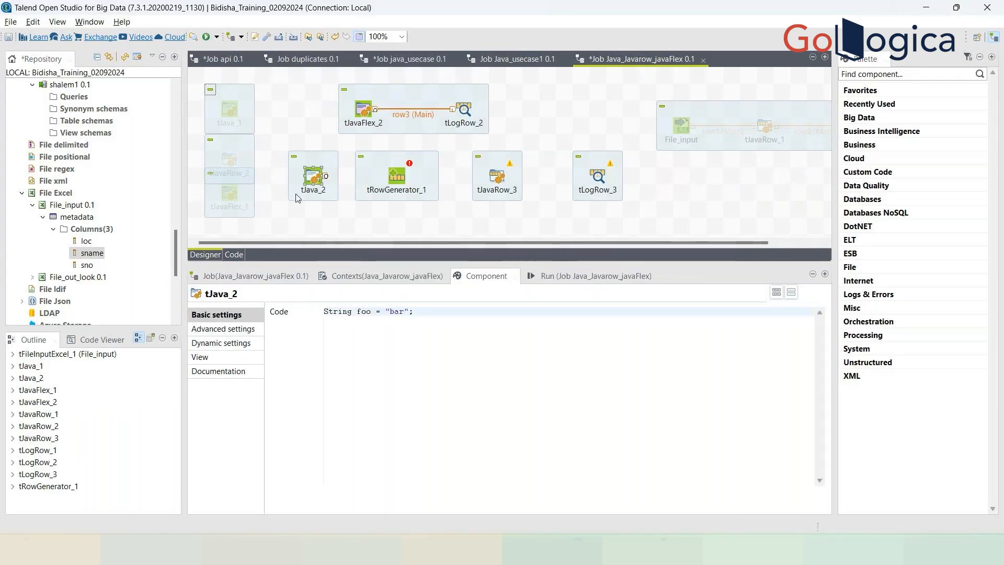
# Try to connect tJava_2 to tRowGenerator_1 with a Main row link
pyautogui.click(330, 178)
pyautogui.click(312, 177)
pyautogui.click(330, 179)
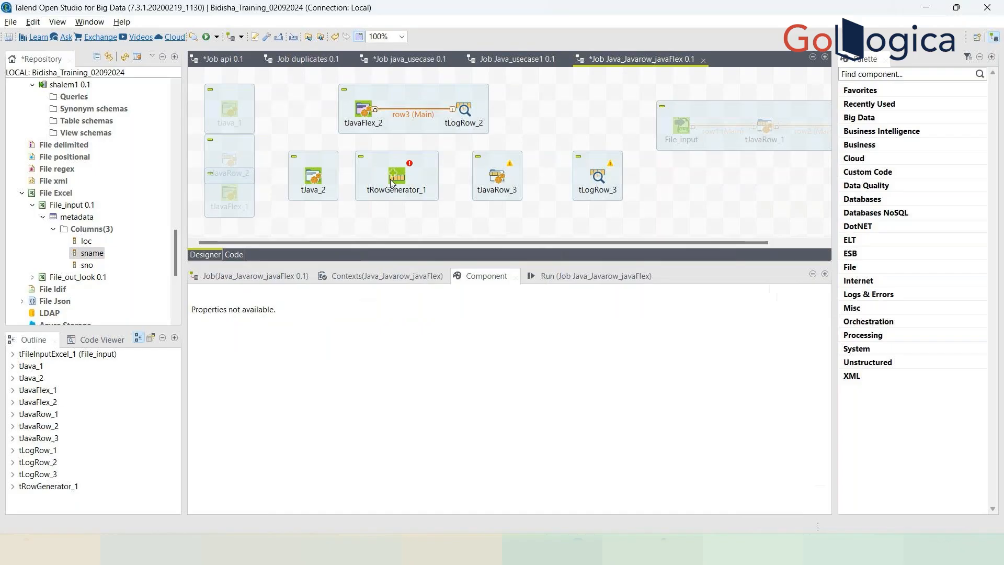
pyautogui.rightClick(318, 179)
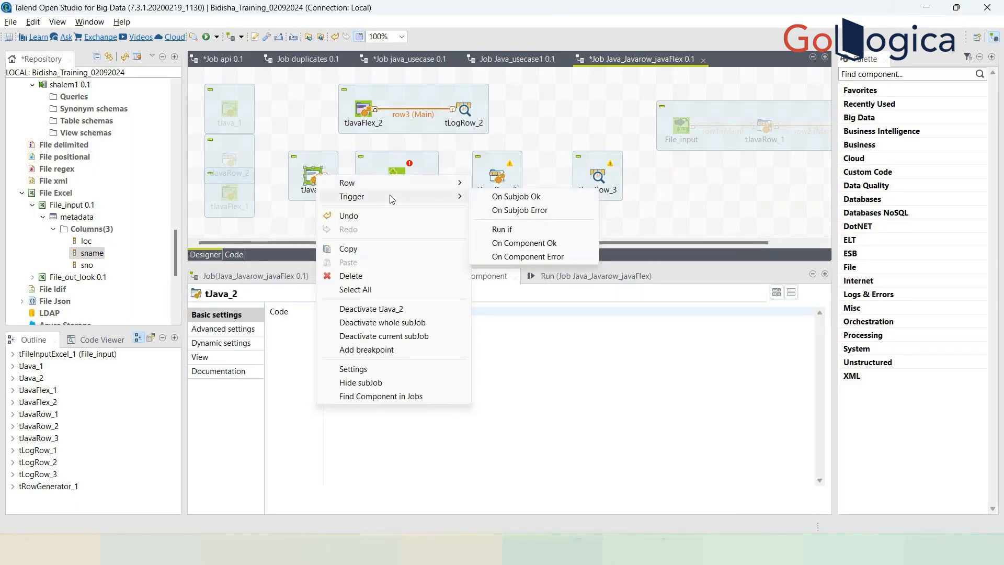
pyautogui.moveTo(400, 189)
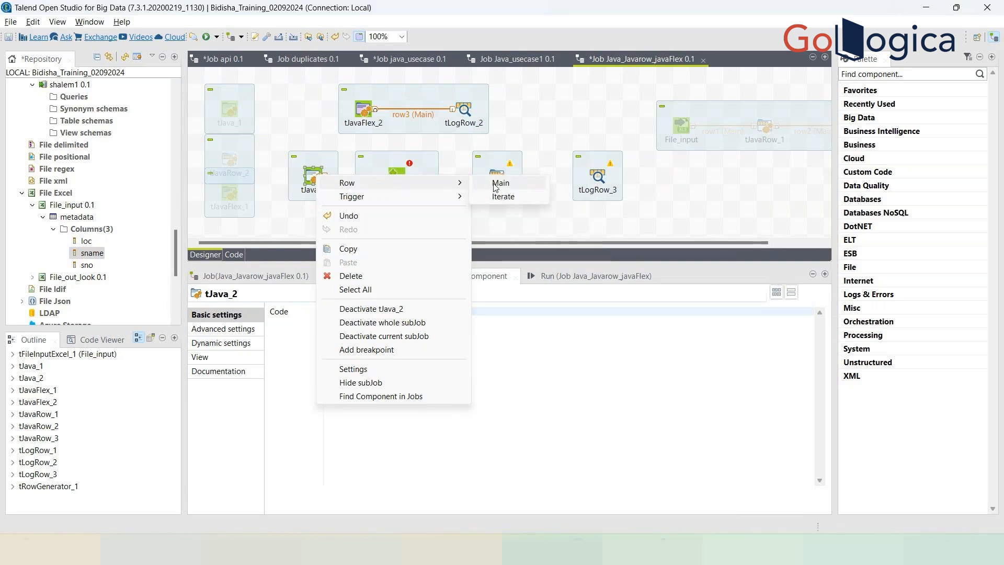
pyautogui.click(495, 183)
pyautogui.click(396, 180)
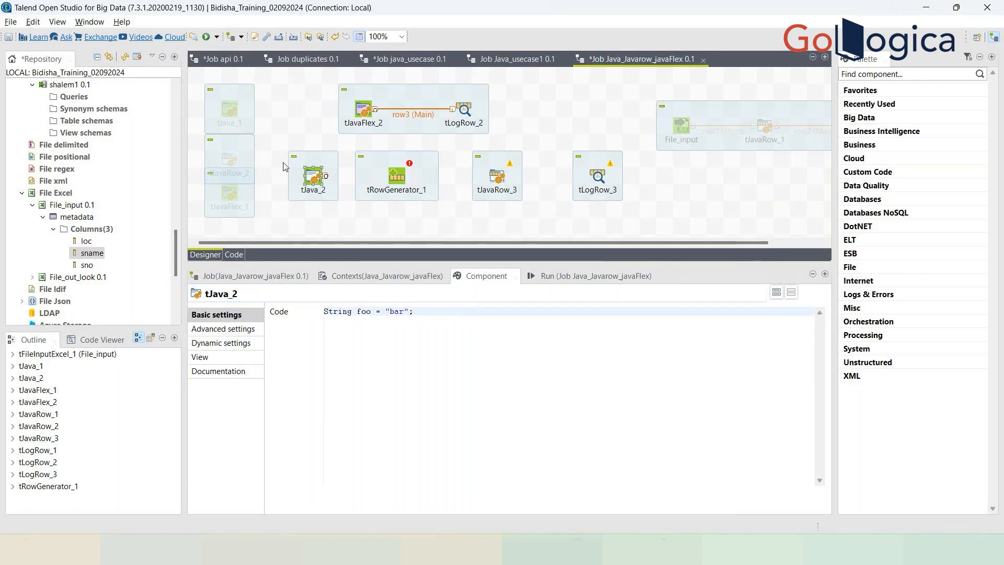
pyautogui.rightClick(314, 176)
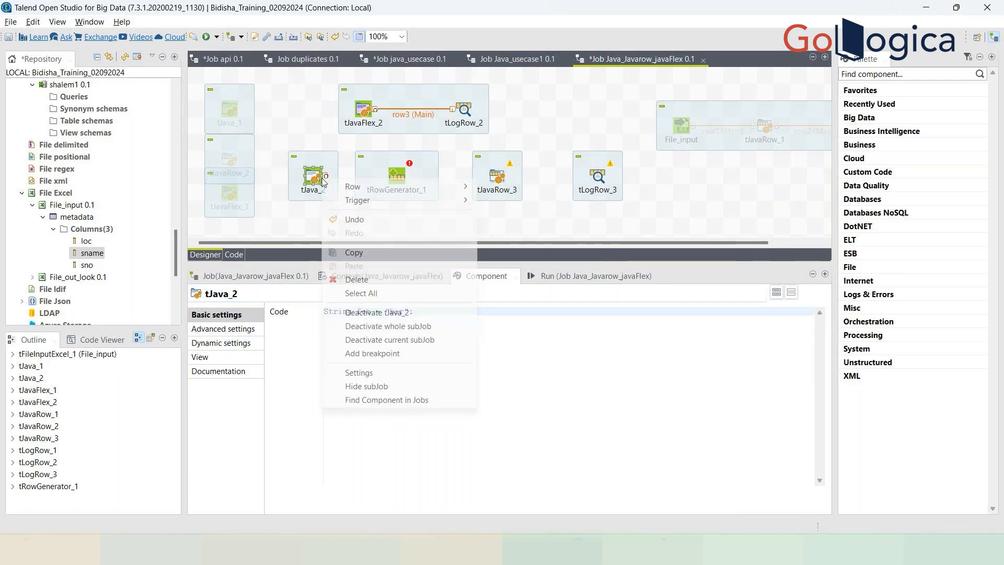
pyautogui.moveTo(424, 187)
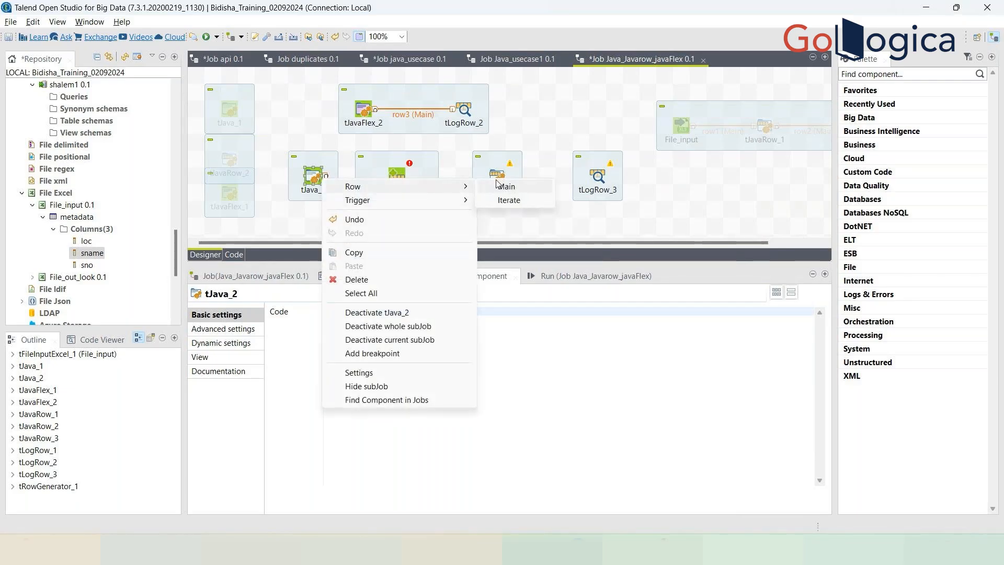
pyautogui.click(489, 186)
pyautogui.click(402, 181)
# Connect tJava_2 to tRowGenerator_1 with an On Subjob Ok trigger
pyautogui.rightClick(317, 178)
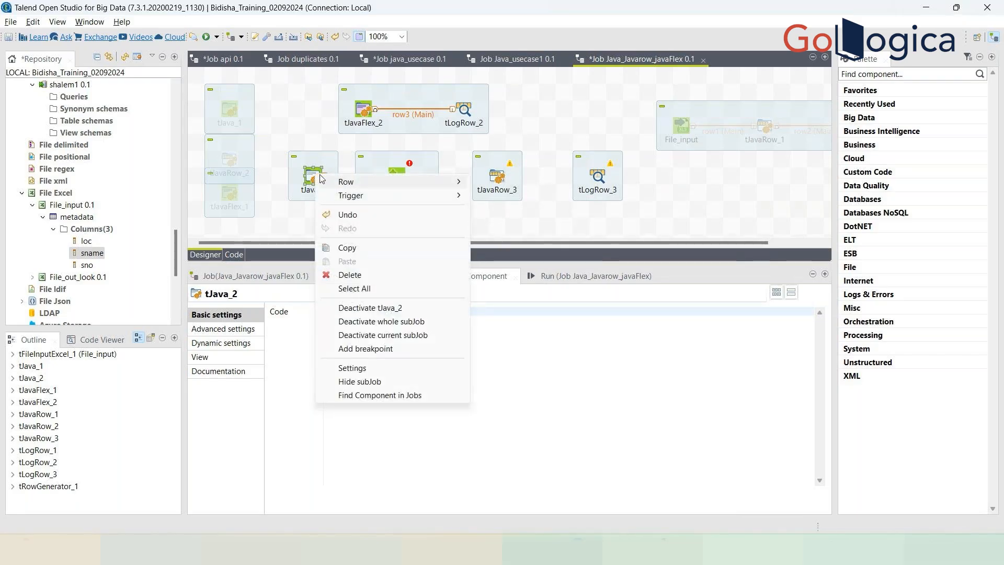
pyautogui.moveTo(380, 194)
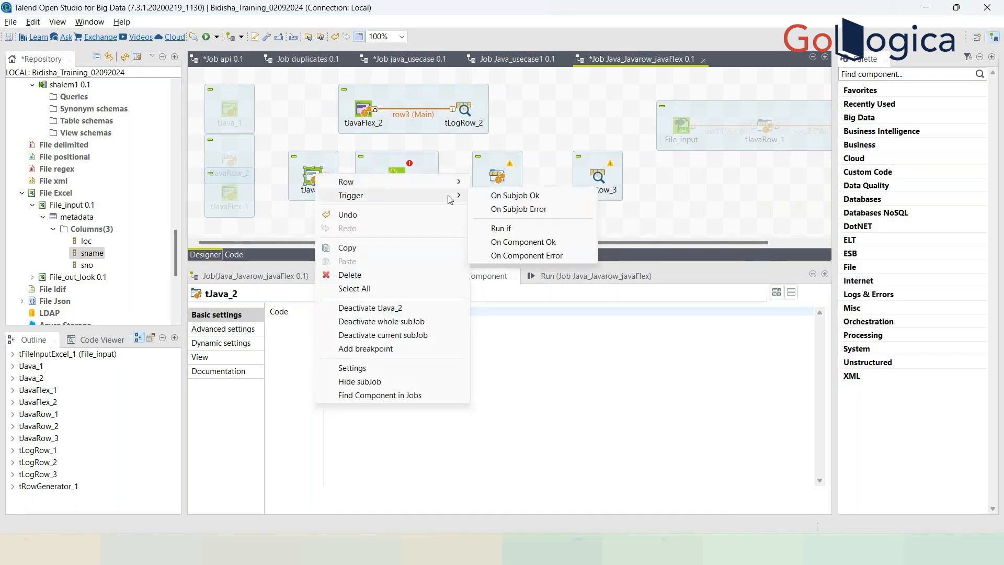
pyautogui.click(514, 196)
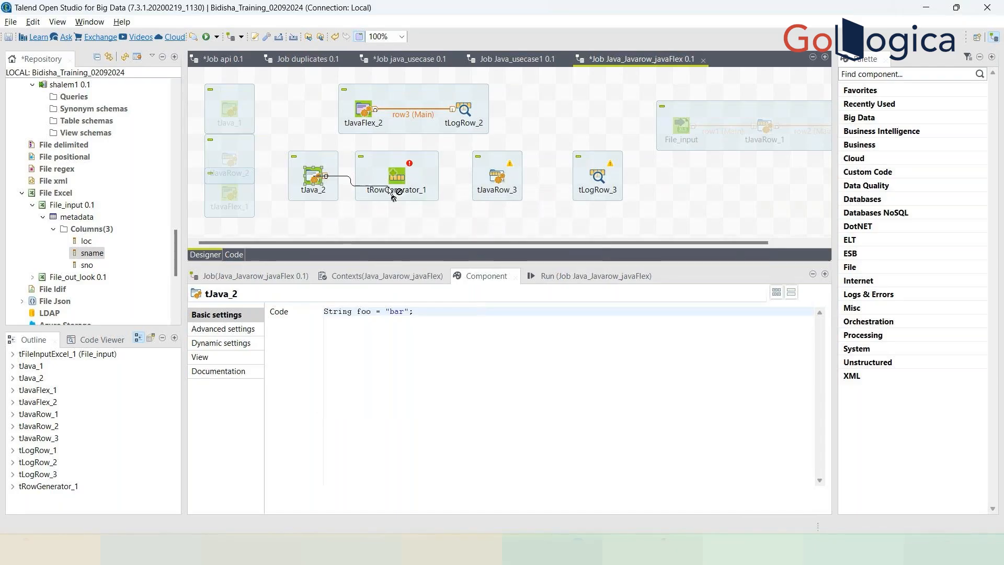
pyautogui.click(397, 177)
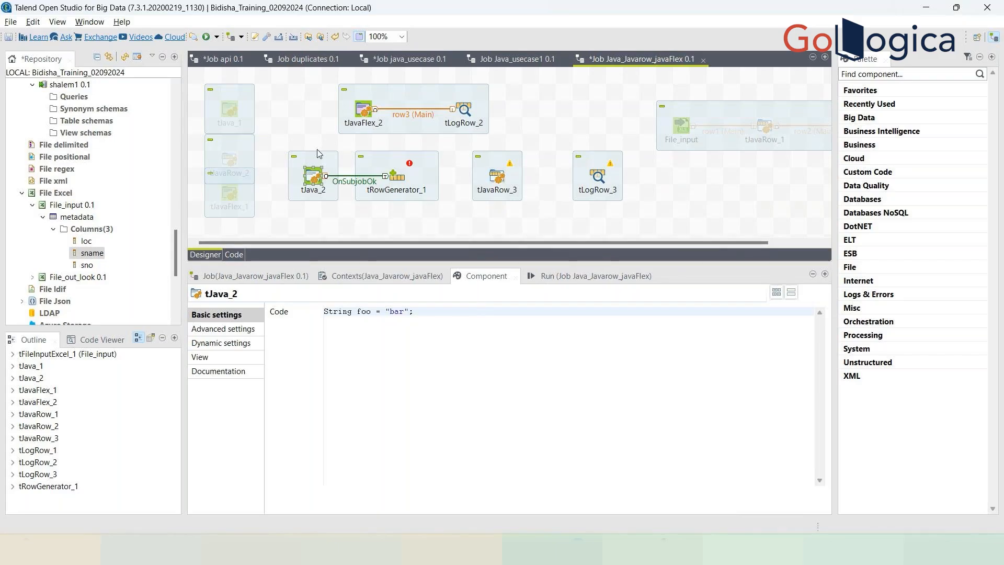
pyautogui.click(341, 182)
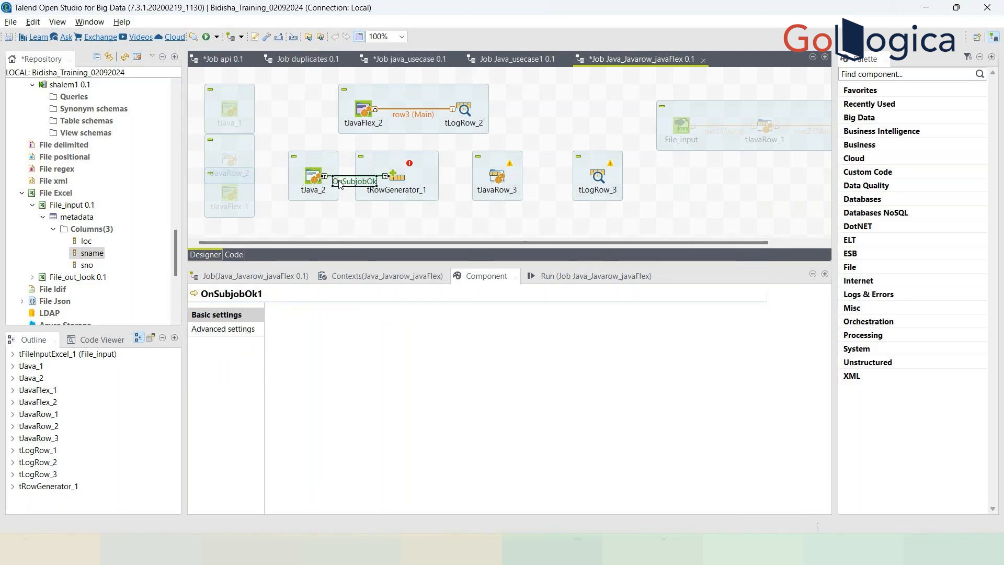
pyautogui.click(337, 217)
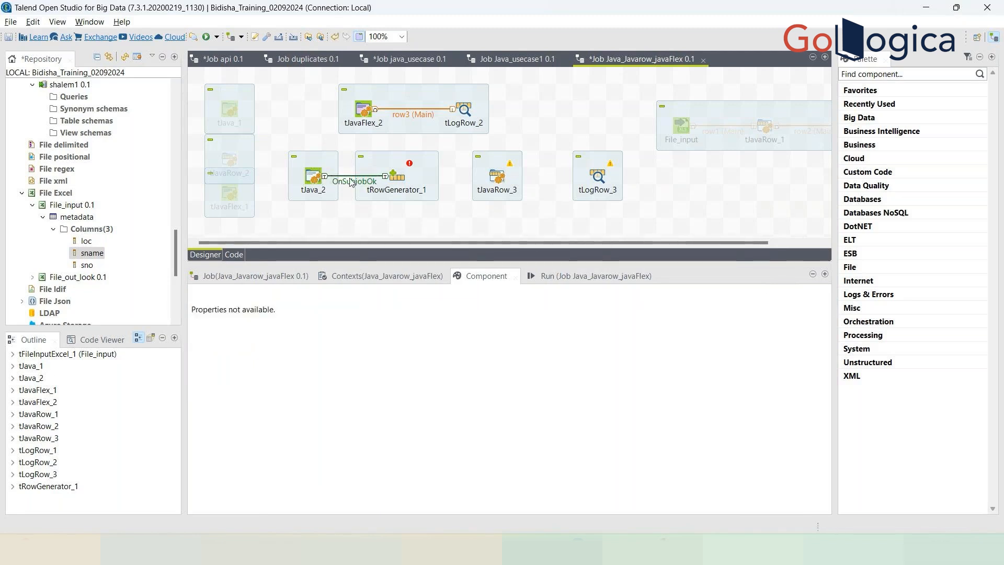
# Connect tRowGenerator_1 to tJavaRow_3 and tJavaRow_3 to tLogRow_3 with Main row links
pyautogui.rightClick(397, 180)
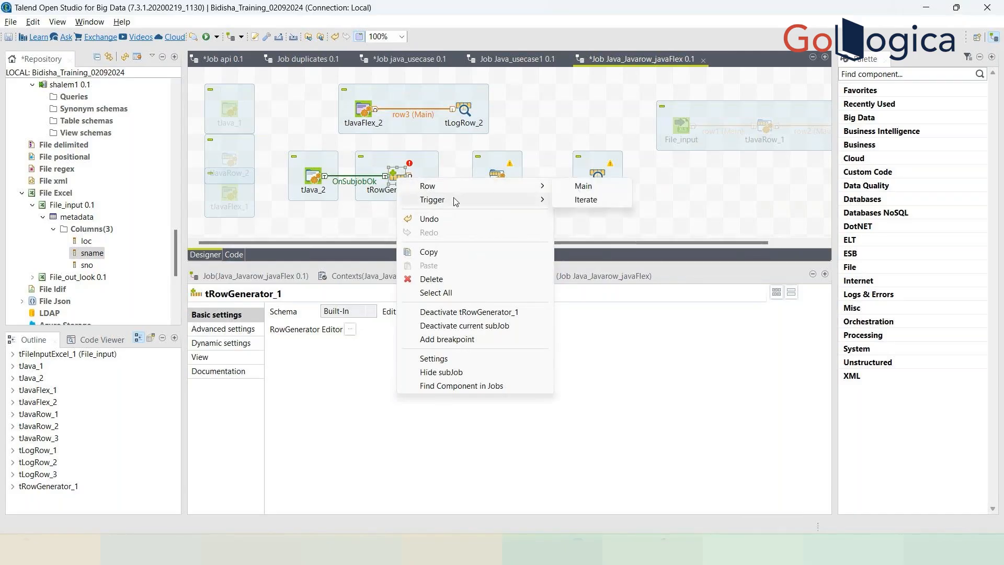
pyautogui.moveTo(459, 200)
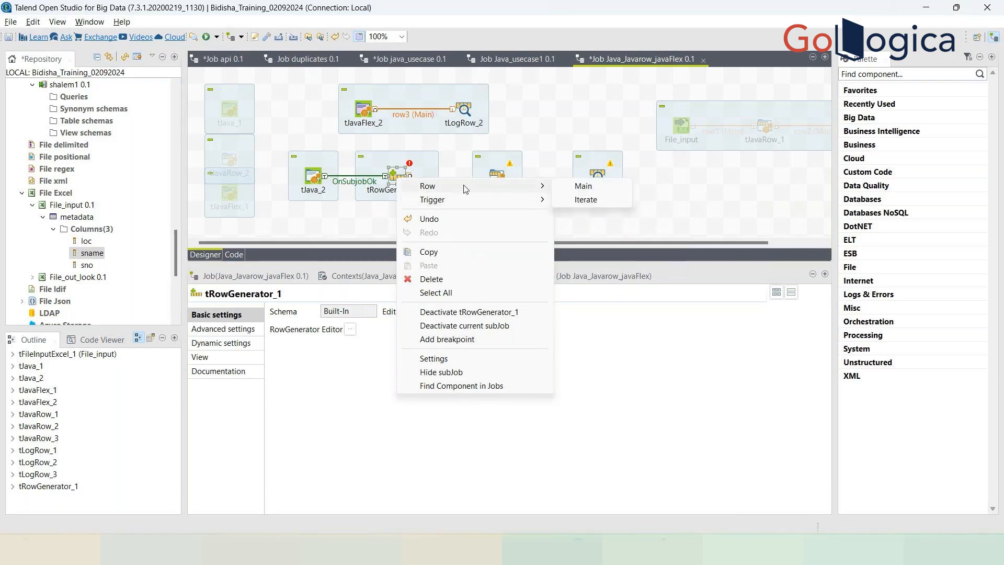
pyautogui.click(576, 189)
pyautogui.click(497, 177)
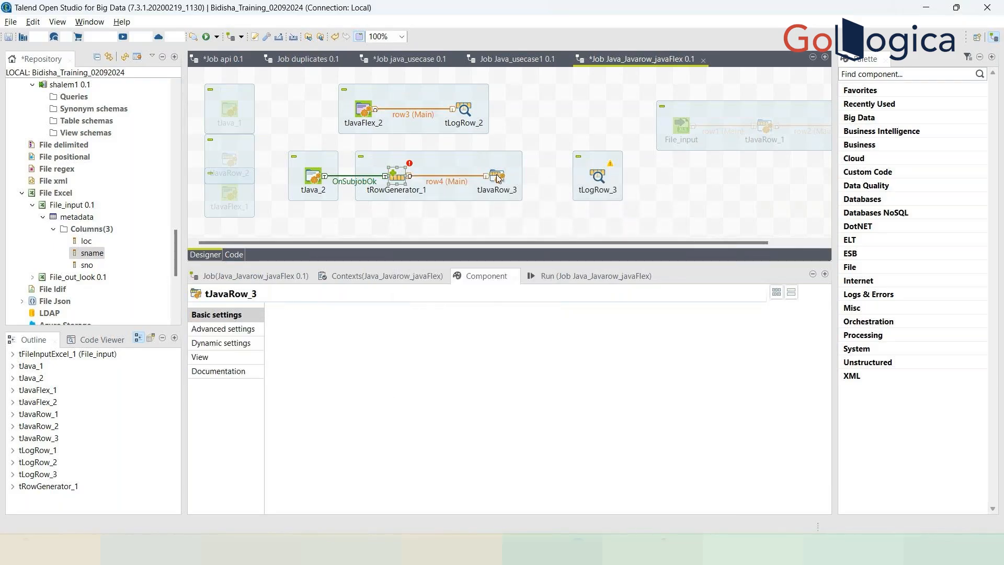
pyautogui.moveTo(510, 179); pyautogui.dragTo(600, 177)
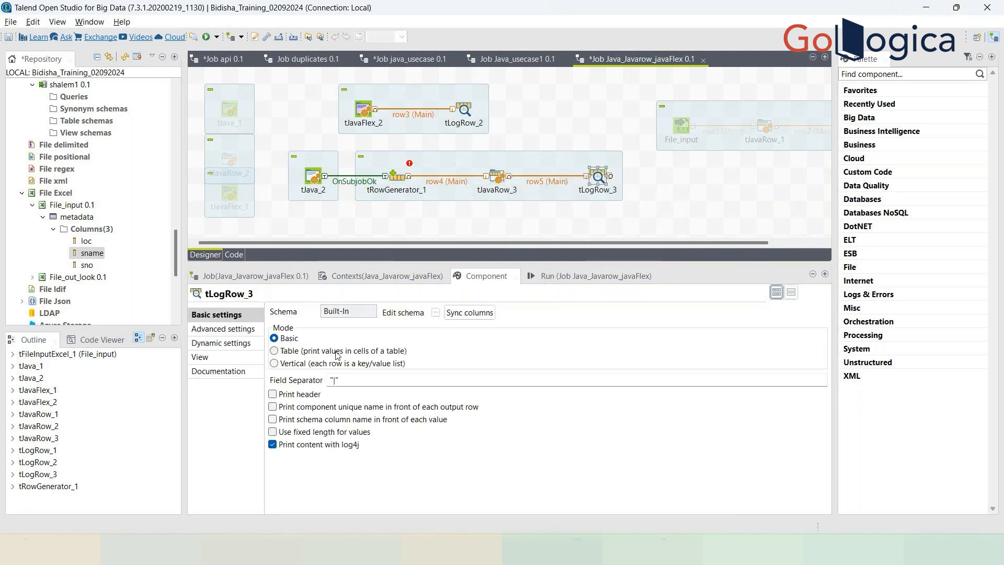
# Set tLogRow_3 to print values in table mode, and view tRowGenerator_1's schema editor without changing it
pyautogui.click(273, 350)
pyautogui.click(576, 276)
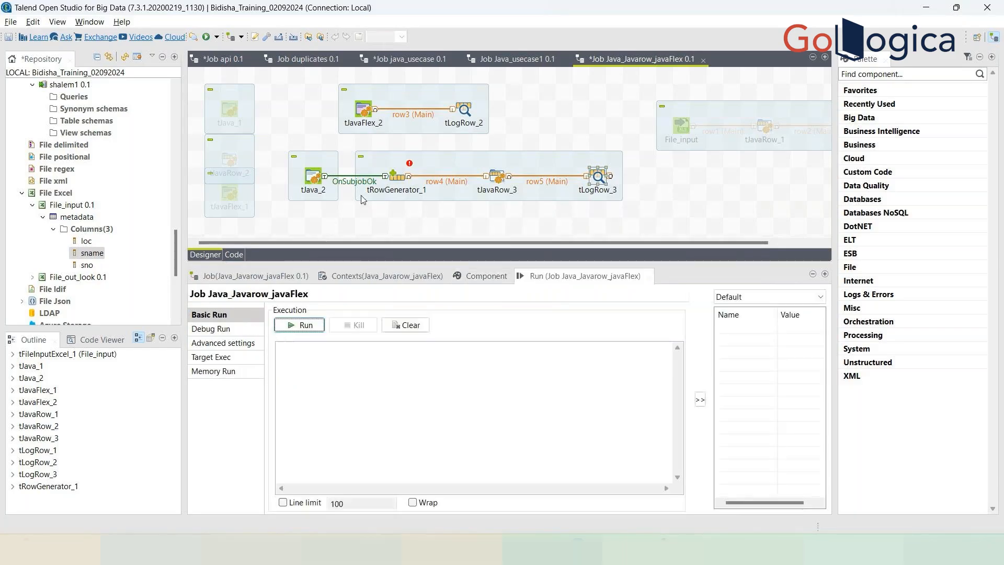
pyautogui.doubleClick(393, 178)
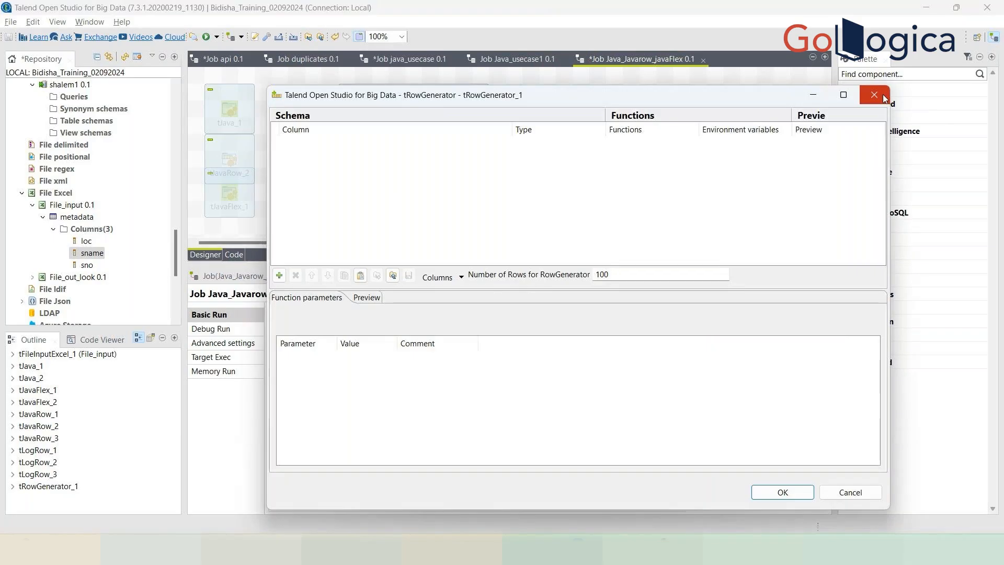
pyautogui.click(882, 97)
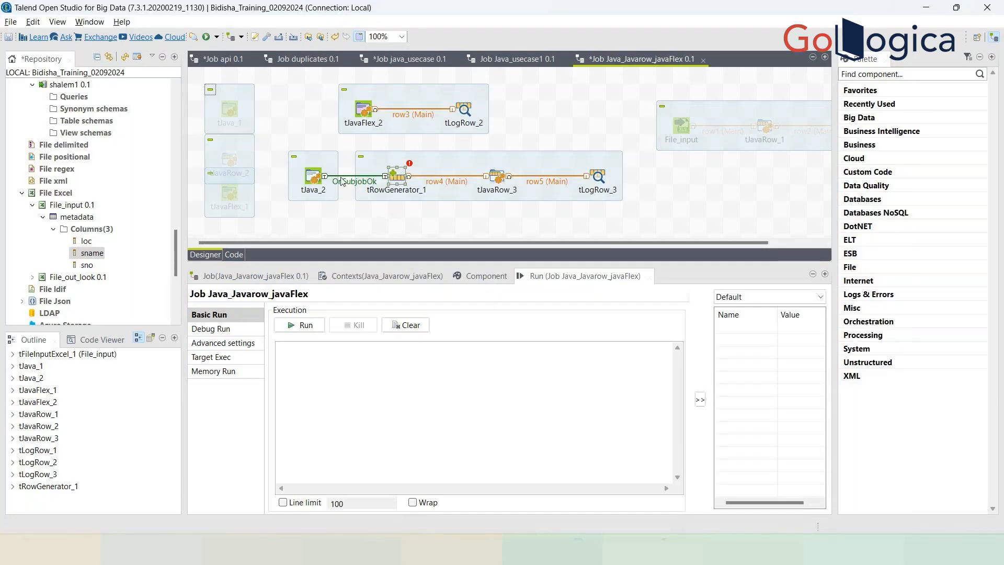
# Add three columns named rank, sportsman and state to tRowGenerator_1's schema
pyautogui.doubleClick(399, 180)
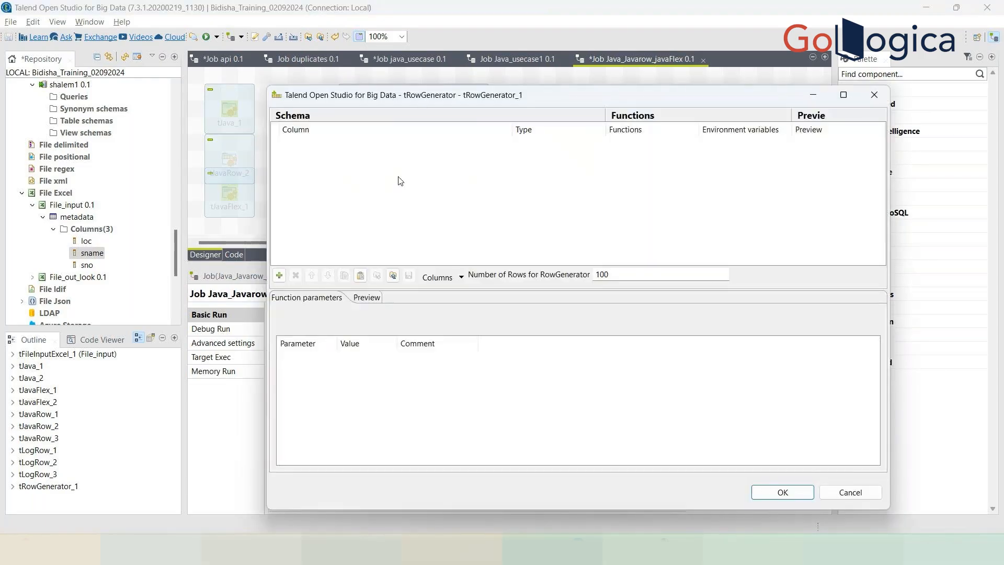
pyautogui.click(279, 275)
pyautogui.click(279, 275)
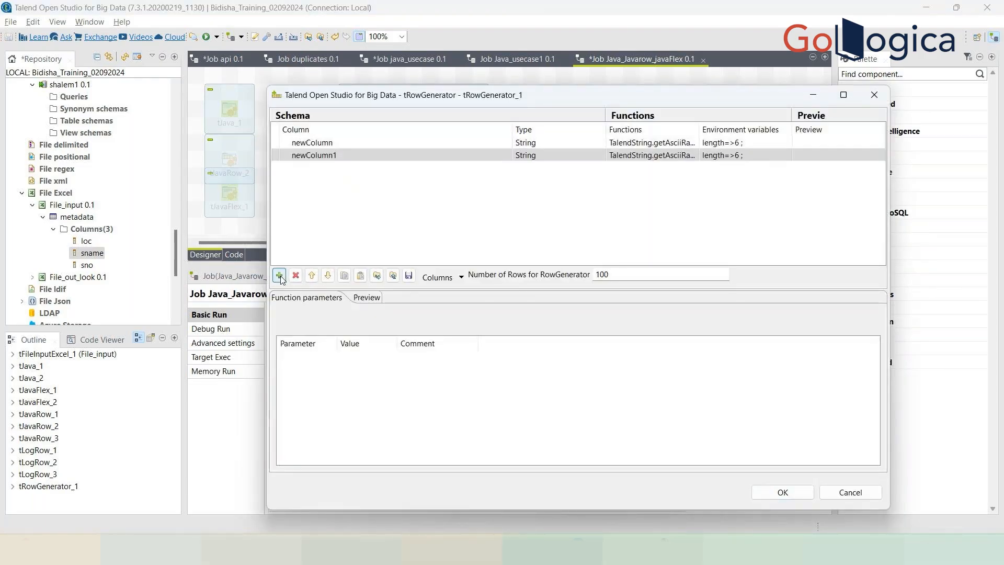
pyautogui.click(279, 275)
pyautogui.click(354, 144)
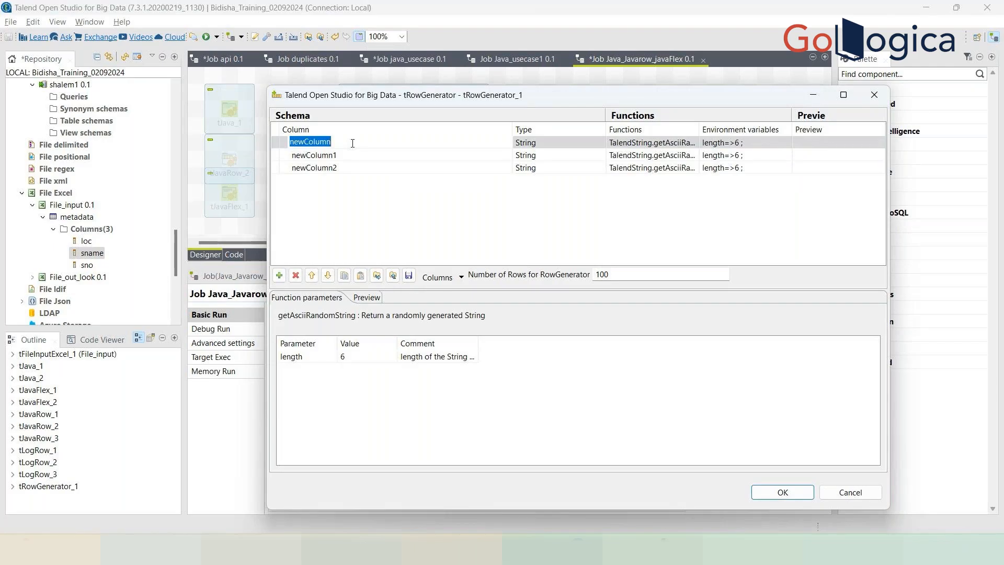
pyautogui.write('rank')
pyautogui.click(351, 156)
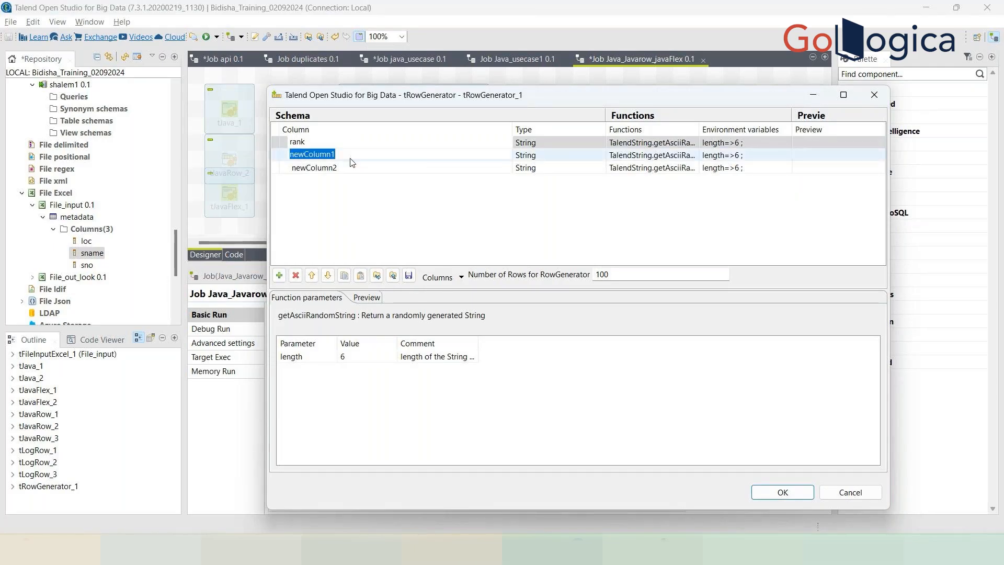
pyautogui.write('sportsman')
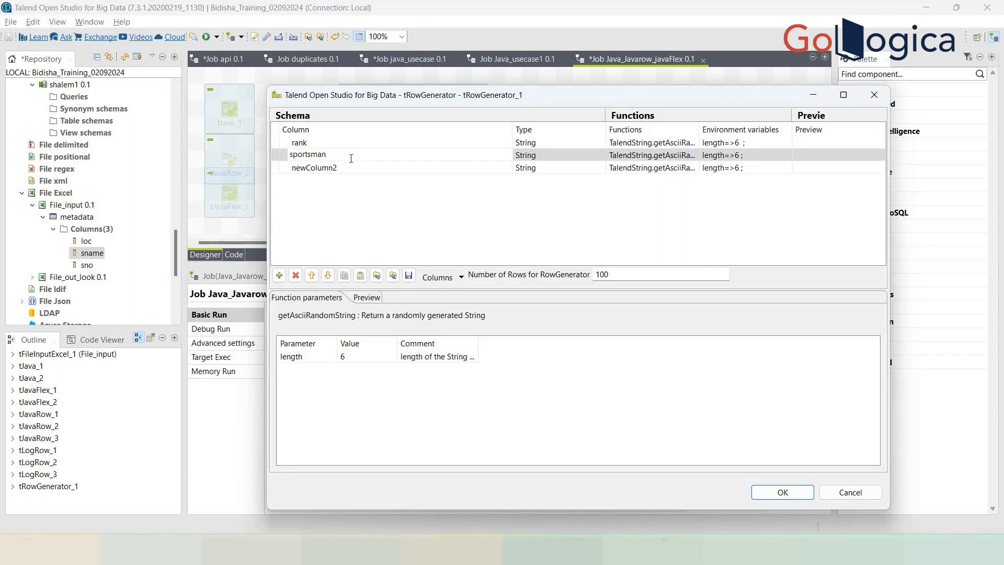
pyautogui.click(353, 172)
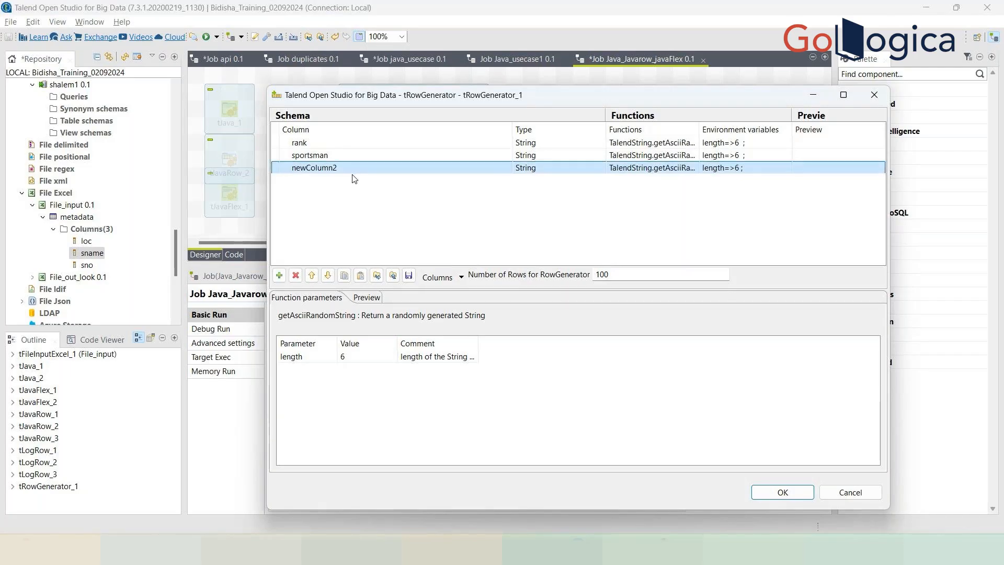
pyautogui.click(349, 159)
pyautogui.click(346, 167)
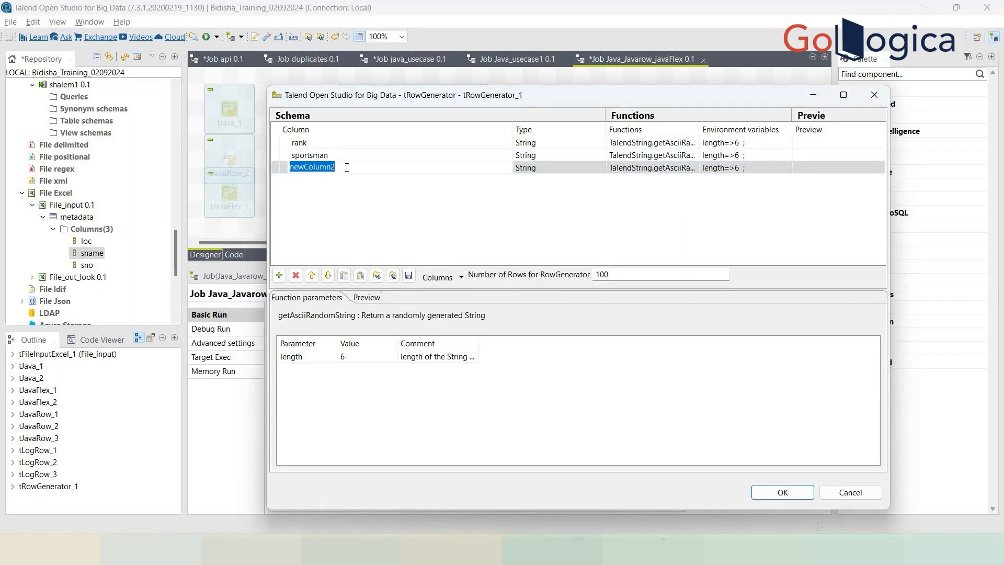
pyautogui.write('state')
# Set the rank column's data type to int | Integer
pyautogui.click(546, 147)
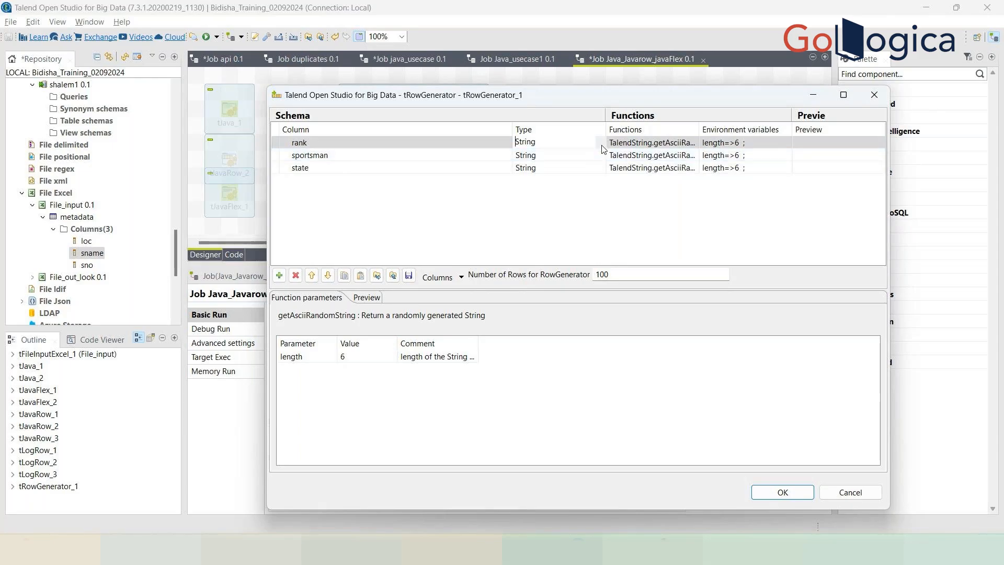
pyautogui.click(601, 147)
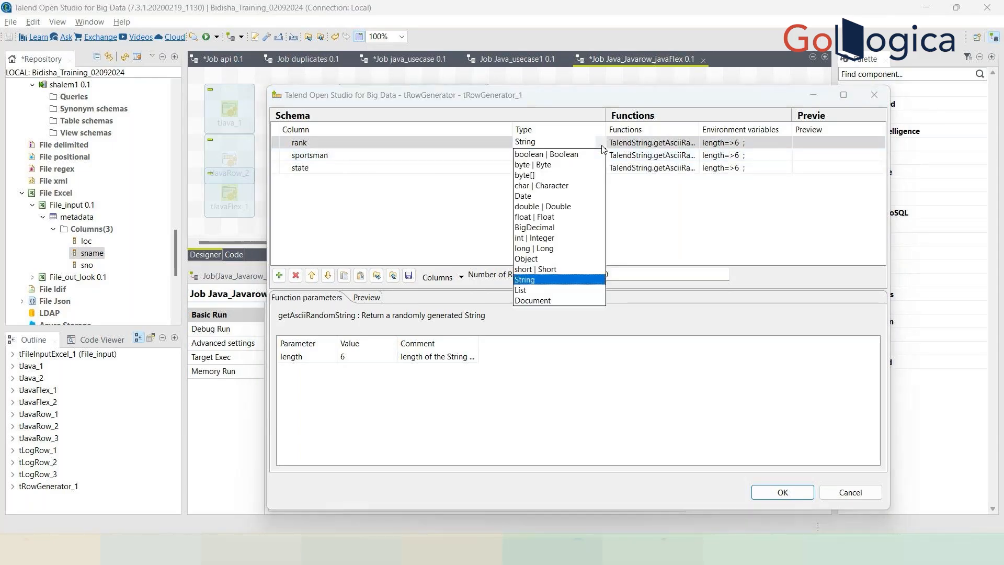
pyautogui.click(548, 238)
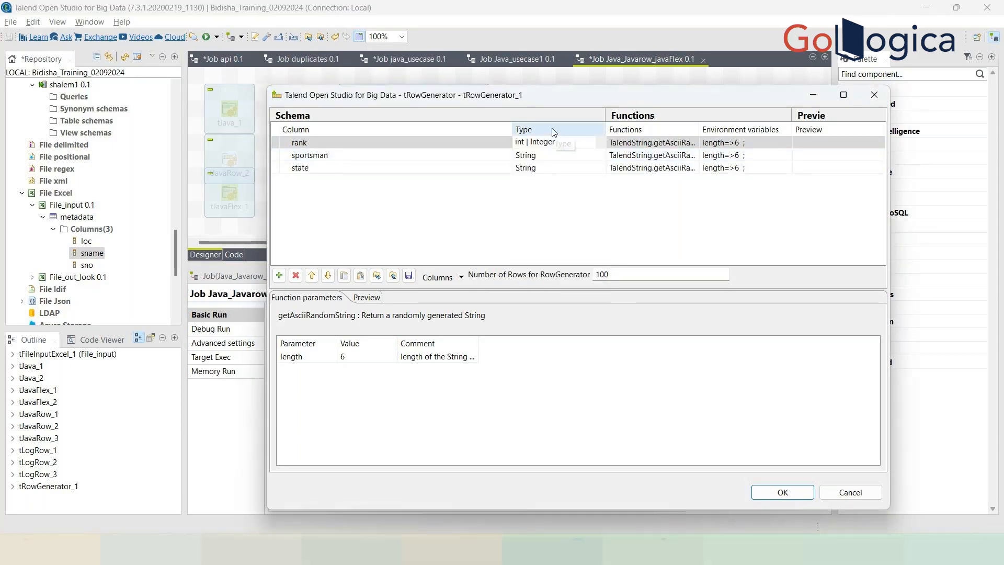
# Maximize the row generator editor, widen its Functions column, and assign Numeric.sequence(String,int,int) to the rank column
pyautogui.click(843, 96)
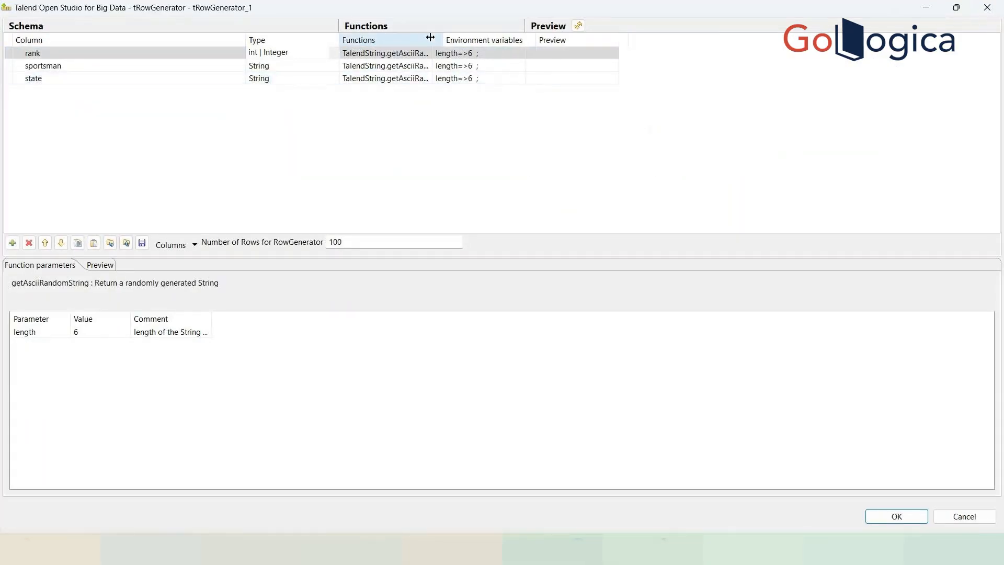
pyautogui.moveTo(429, 37); pyautogui.dragTo(618, 37)
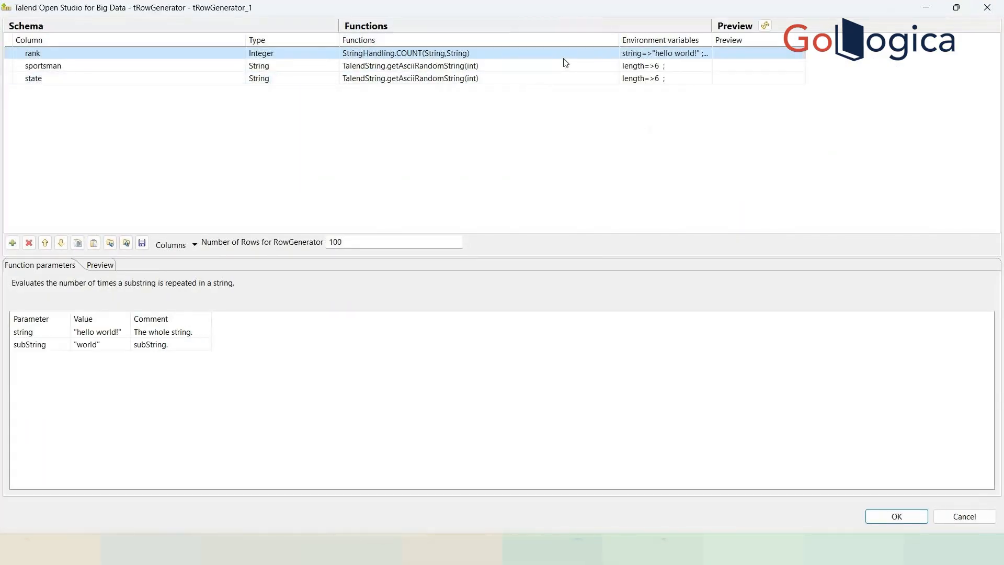
pyautogui.click(565, 52)
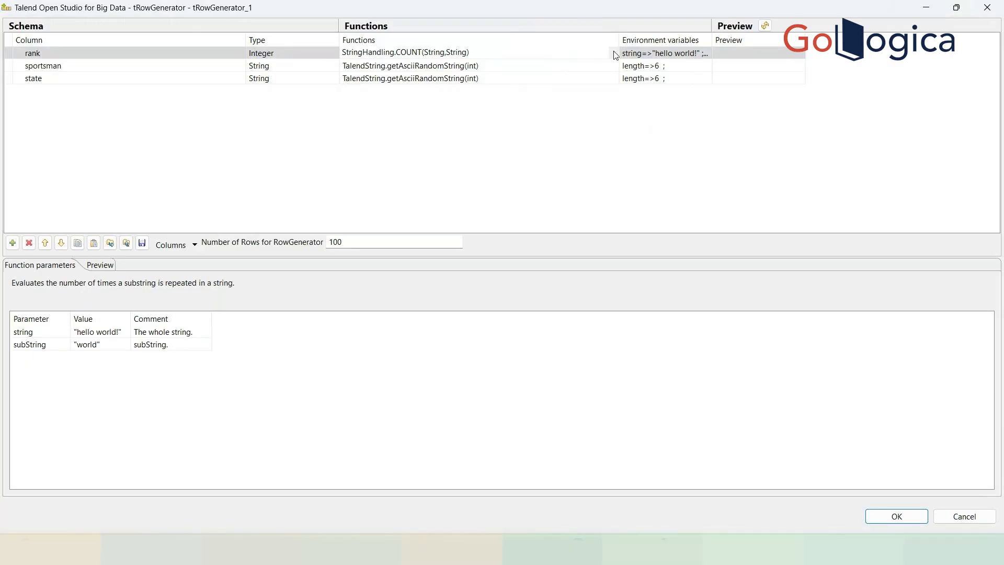
pyautogui.click(614, 53)
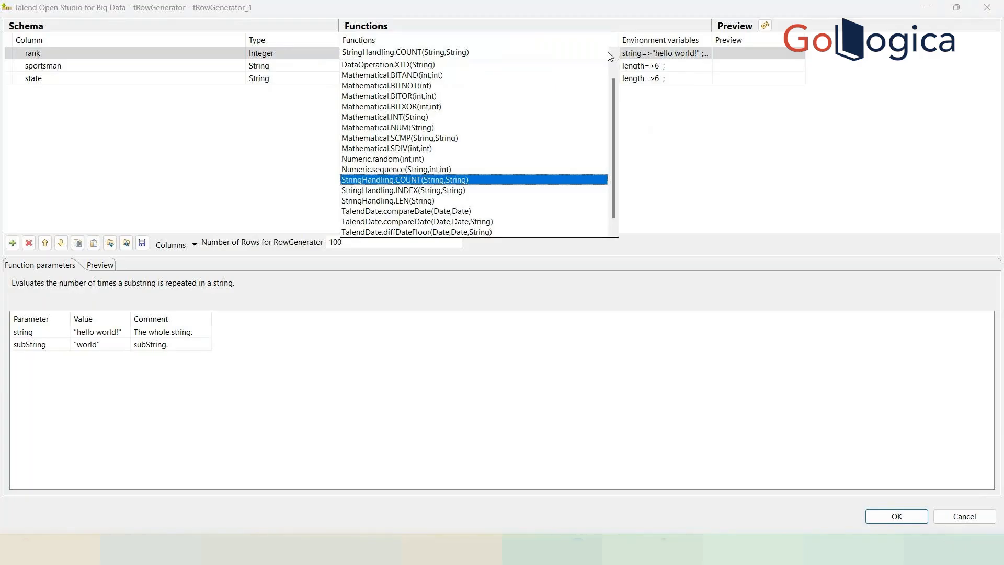
pyautogui.scroll(-1, 522, 119)
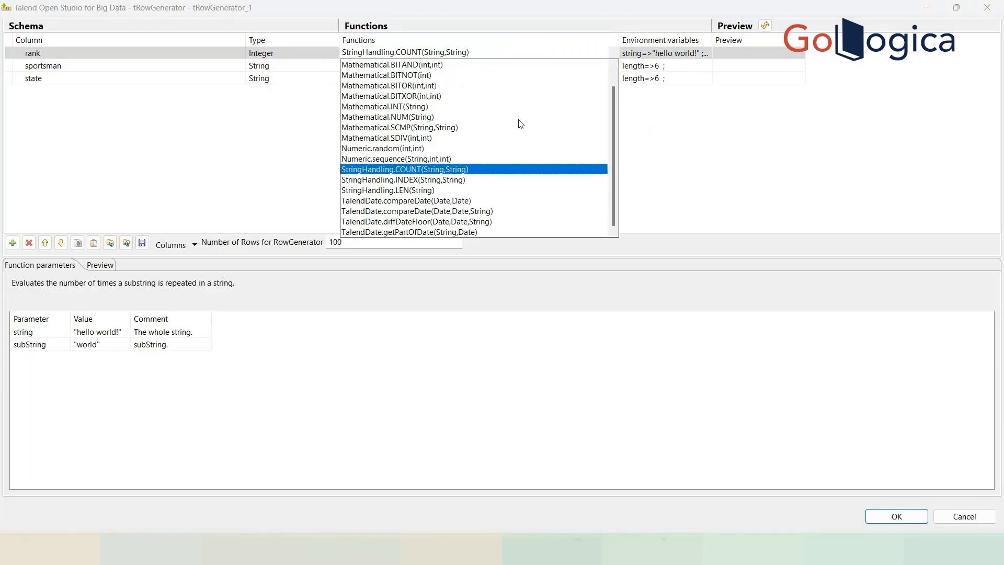
pyautogui.scroll(2, 521, 124)
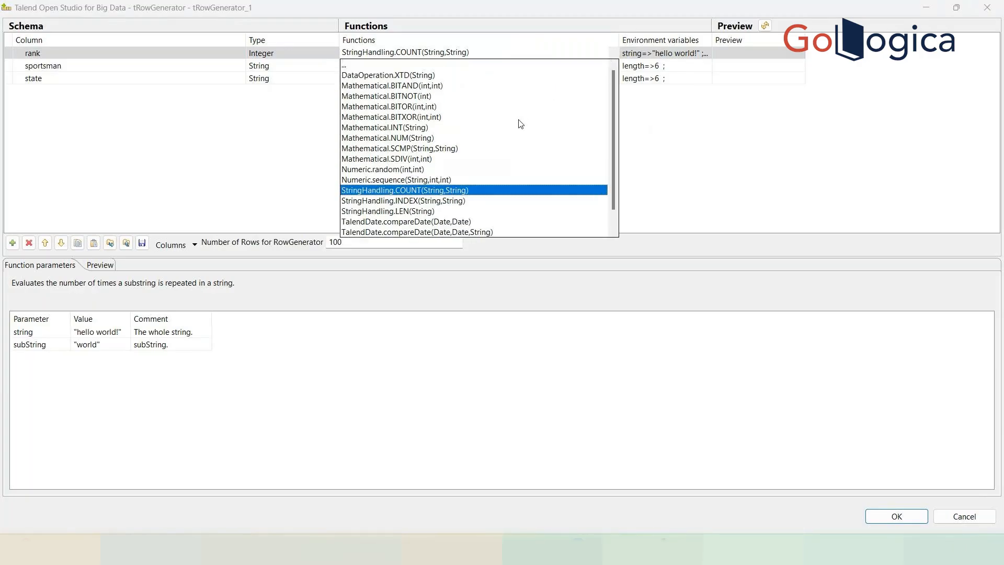
pyautogui.click(452, 179)
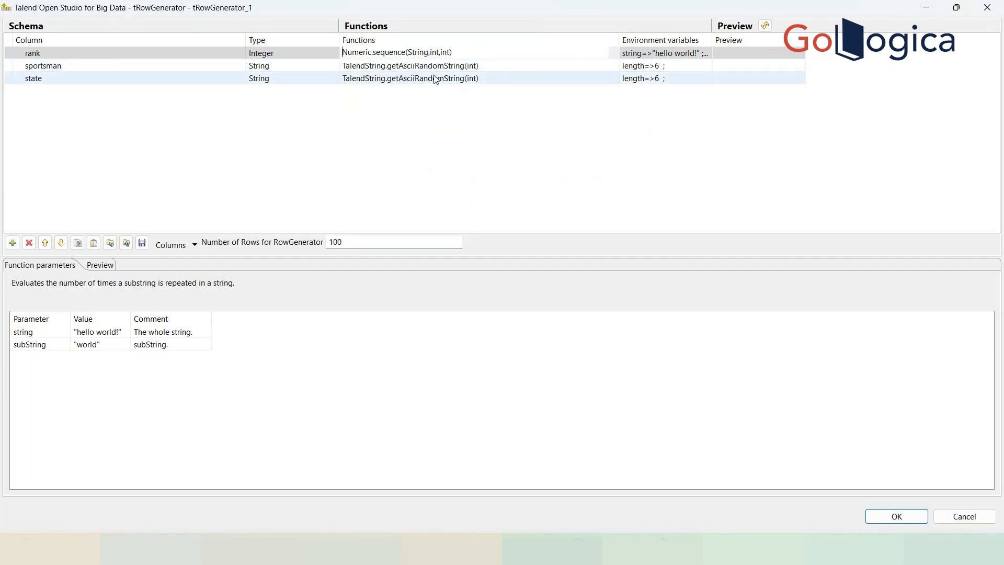
# Assign the TalendDataGenerator.getFirstName() function to the sportsman column
pyautogui.click(598, 69)
pyautogui.click(607, 69)
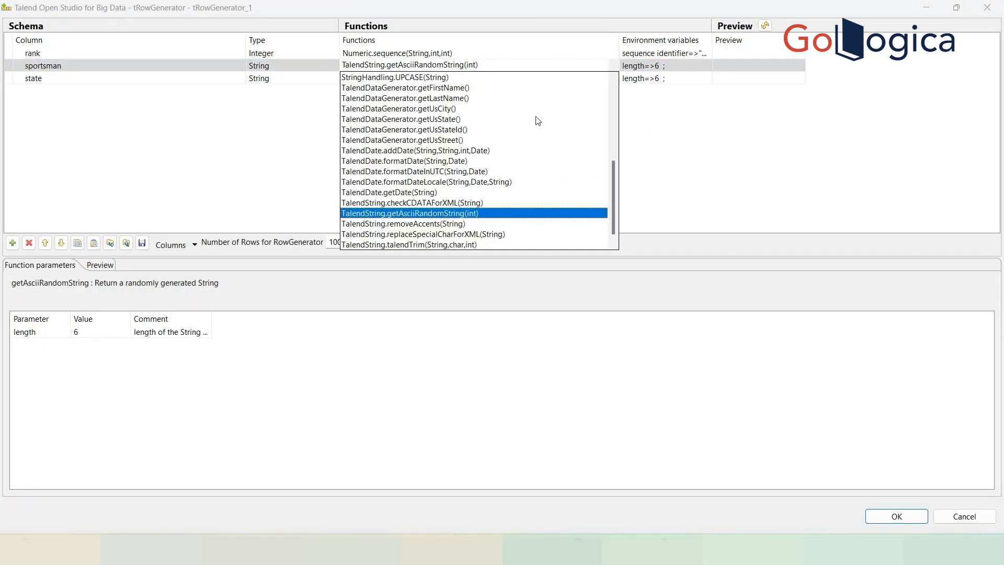
pyautogui.click(457, 89)
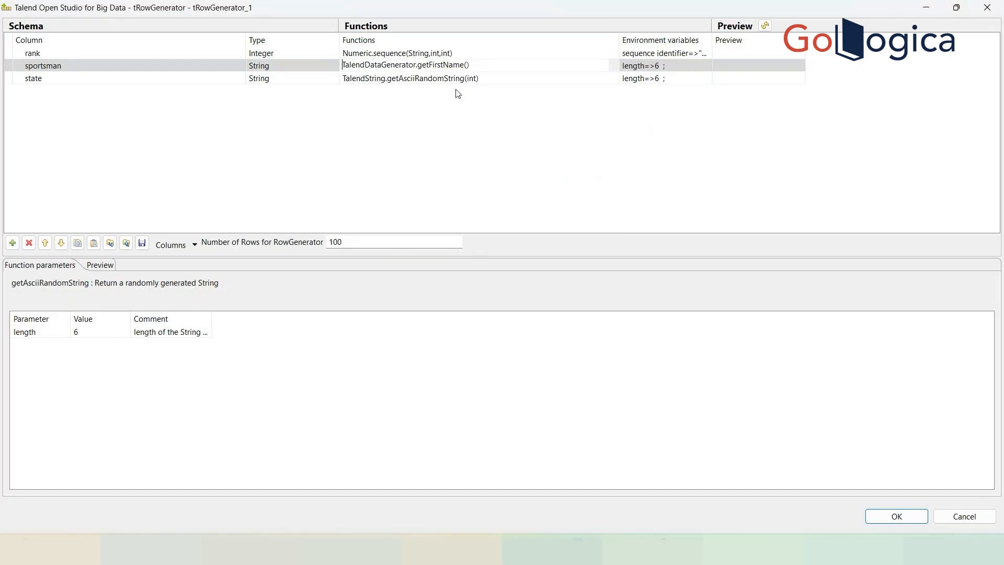
# Assign the TalendDataGenerator.getUsState() function to the state column
pyautogui.click(614, 80)
pyautogui.click(614, 80)
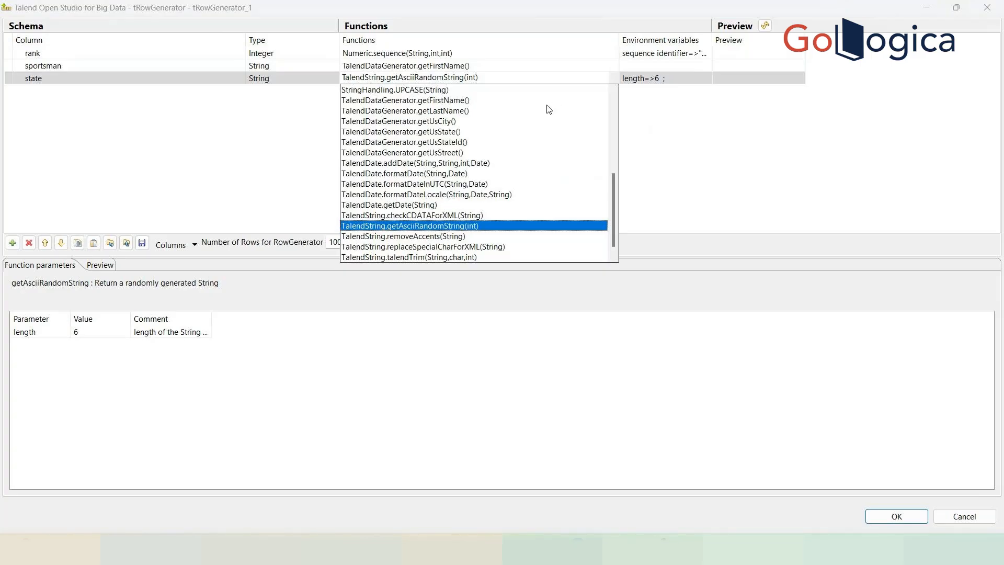
pyautogui.click(459, 132)
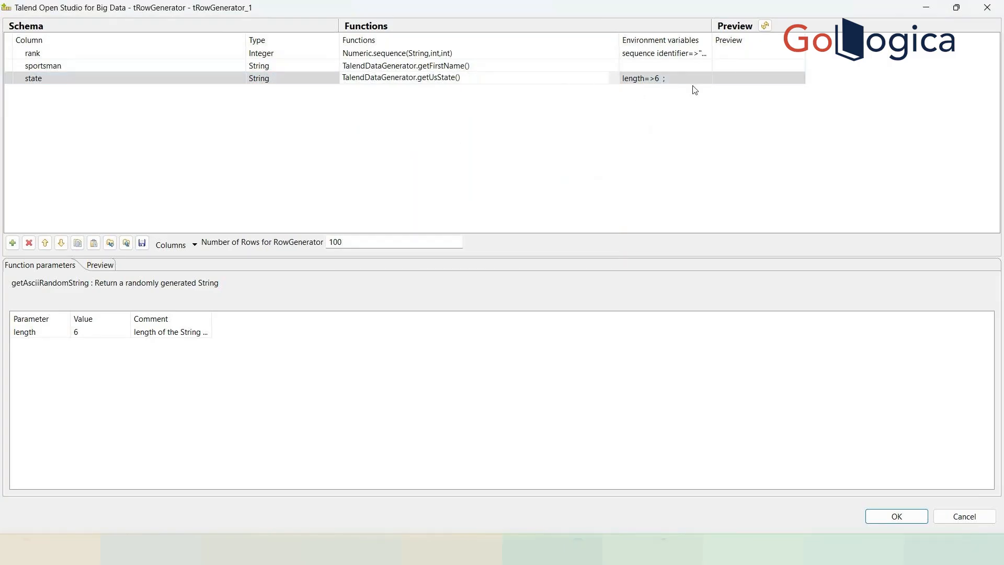
pyautogui.click(688, 117)
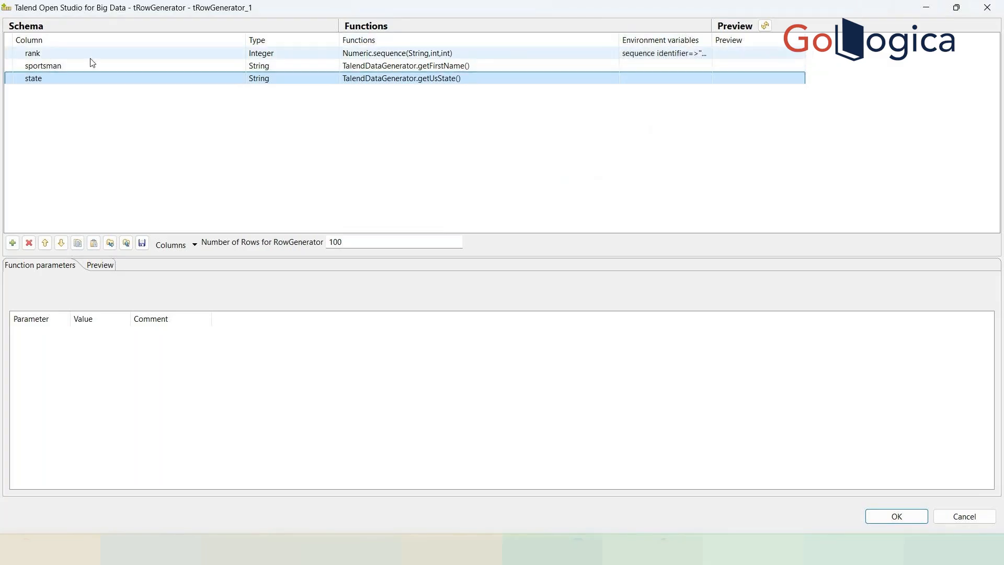
pyautogui.click(83, 69)
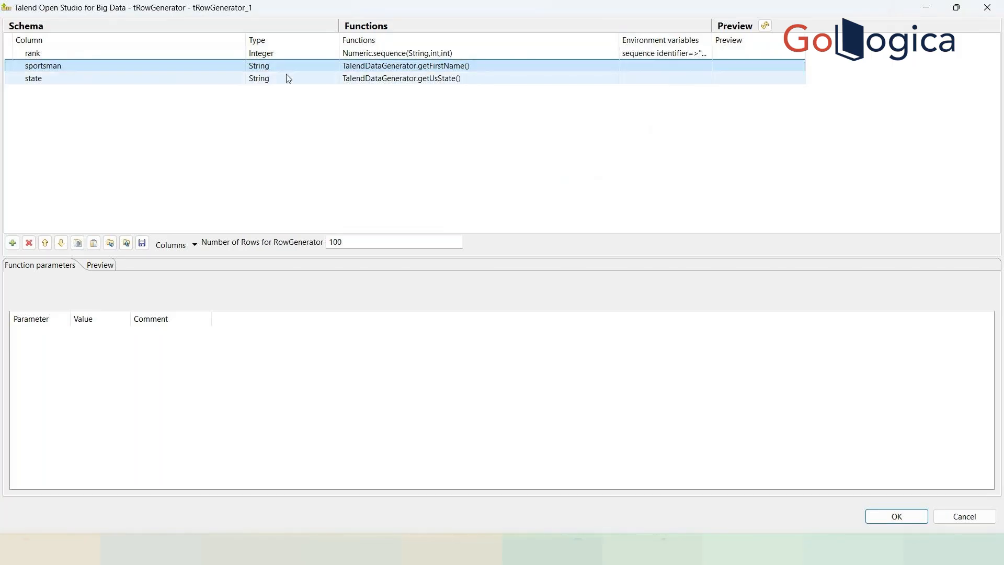
pyautogui.click(61, 82)
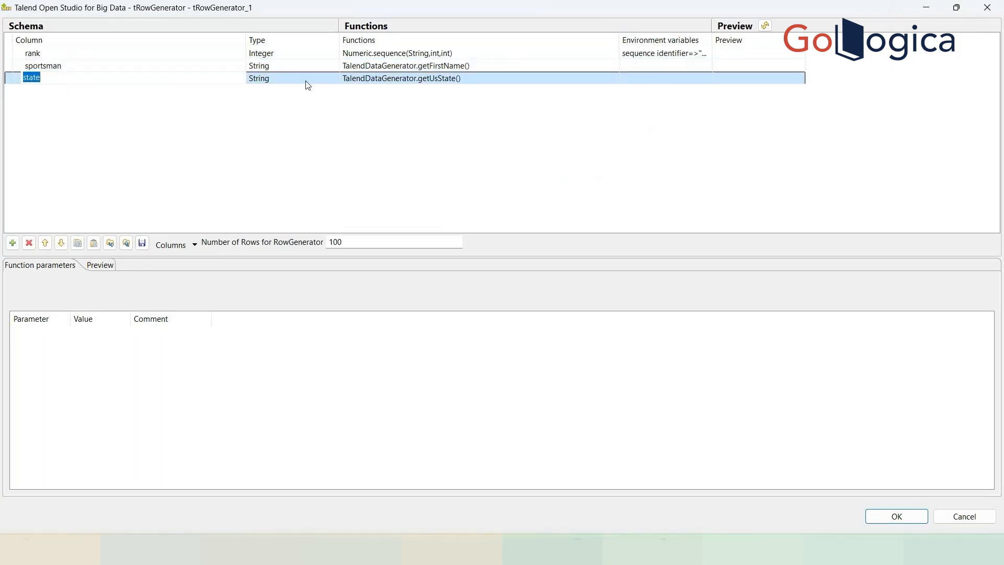
pyautogui.click(432, 79)
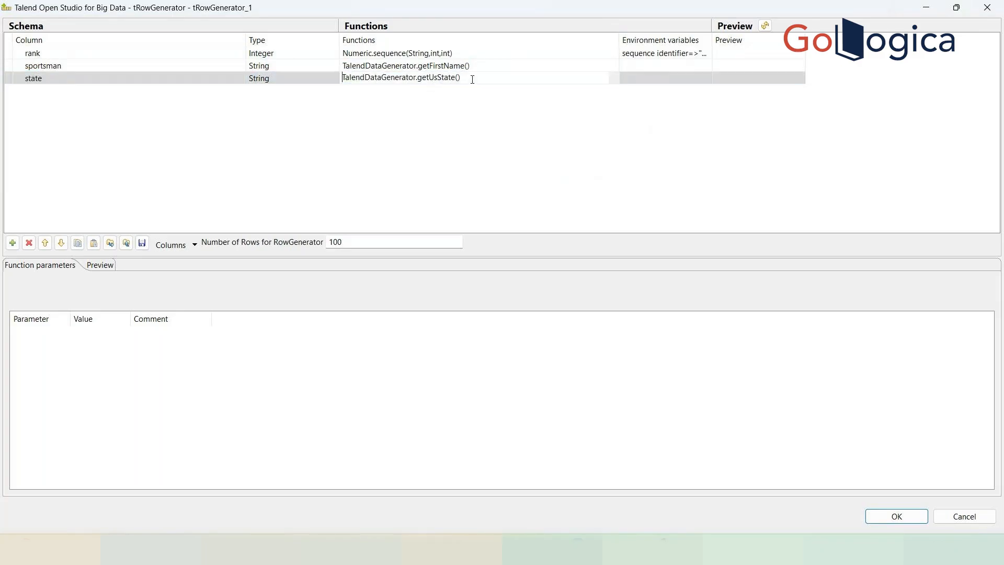
# Preview 10 generated rows and widen the preview columns to examine the rank, sportsman and state values
pyautogui.click(101, 268)
pyautogui.click(161, 283)
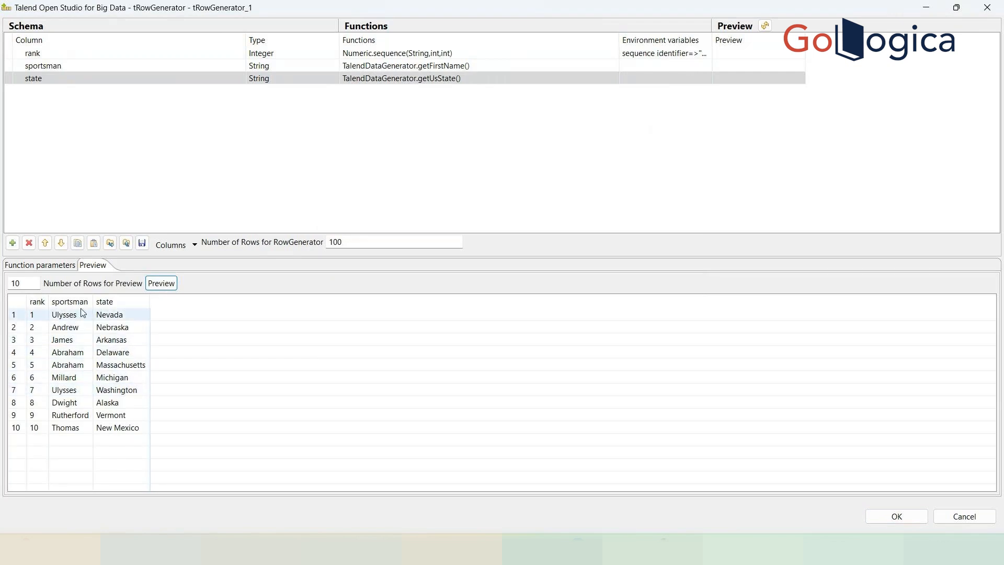
pyautogui.moveTo(92, 301); pyautogui.dragTo(281, 301)
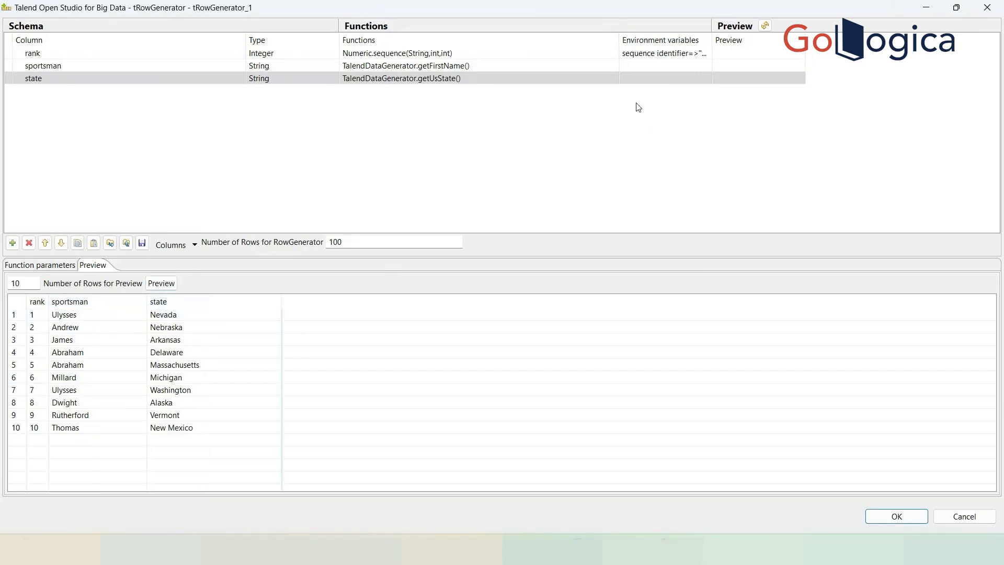
# Change the state column's function to TalendDataGenerator.getUsStateId()
pyautogui.click(614, 82)
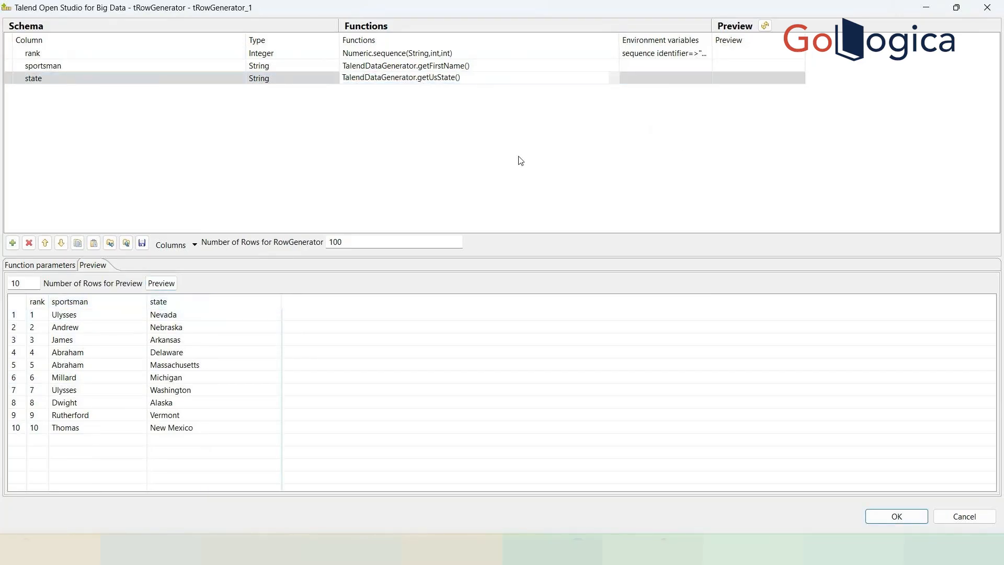
pyautogui.click(618, 80)
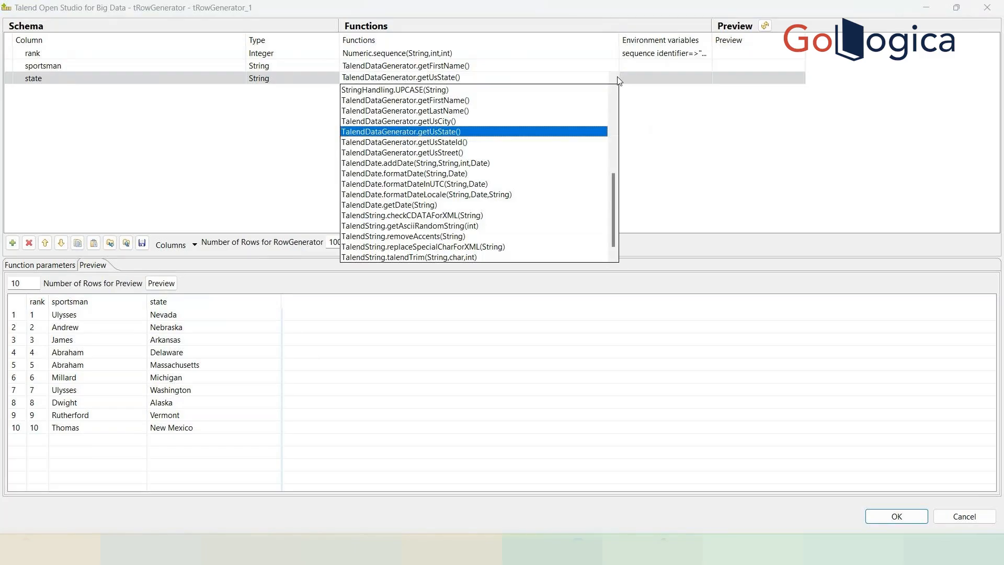
pyautogui.click(454, 143)
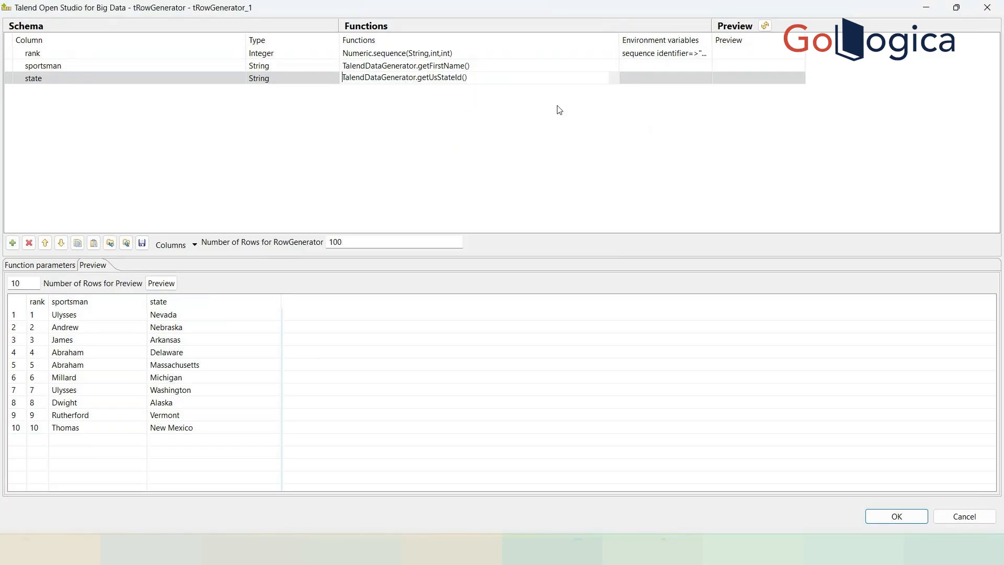
# Regenerate the 10-row preview and widen its columns to check the values produced for the state column
pyautogui.click(161, 283)
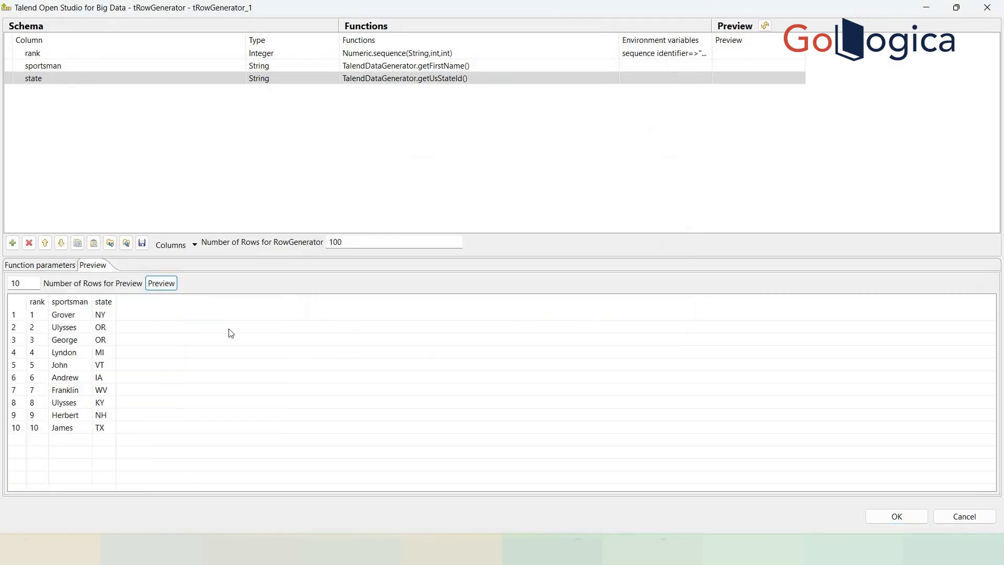
pyautogui.click(454, 81)
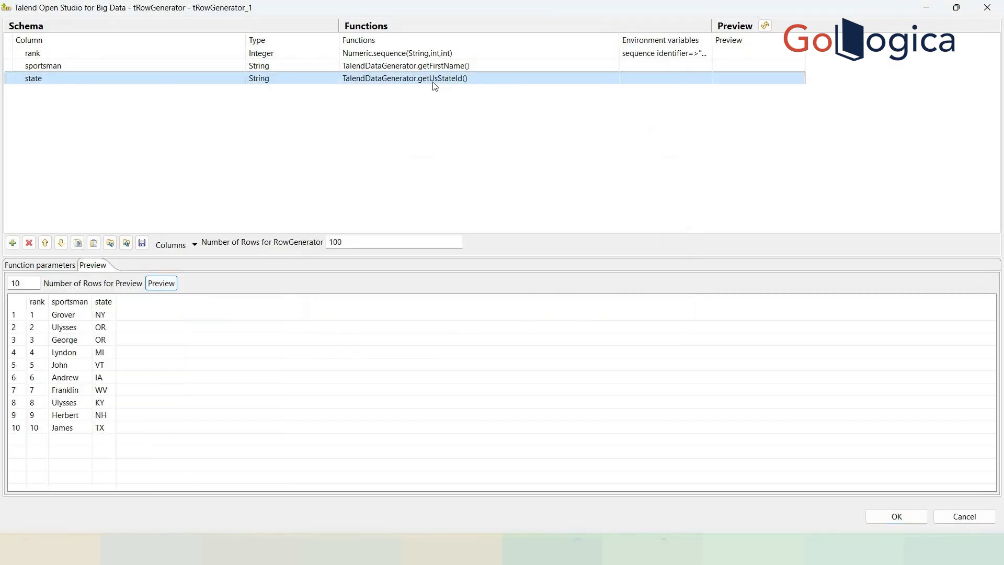
pyautogui.click(408, 312)
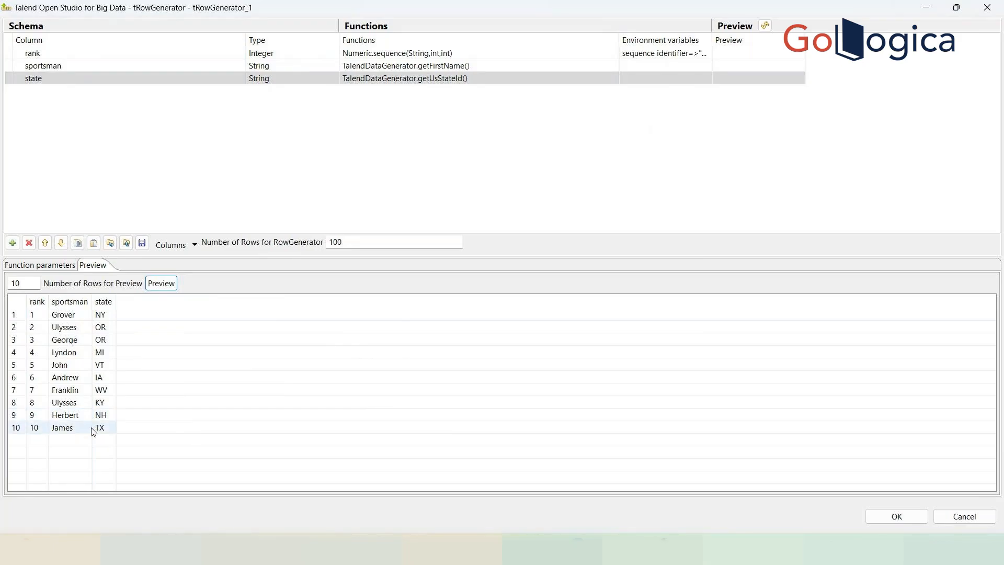
pyautogui.moveTo(116, 301); pyautogui.dragTo(126, 302)
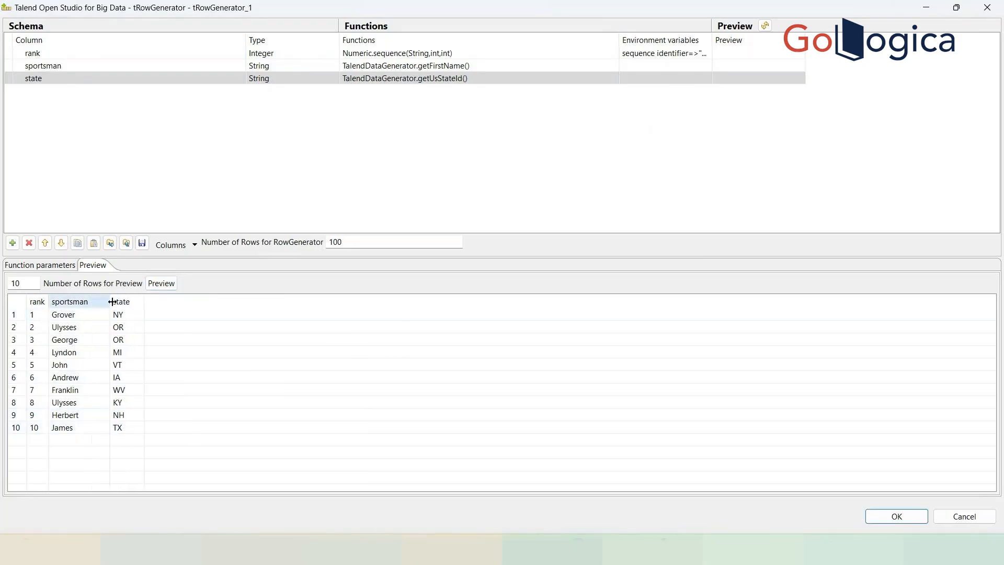
pyautogui.moveTo(92, 302); pyautogui.dragTo(109, 303)
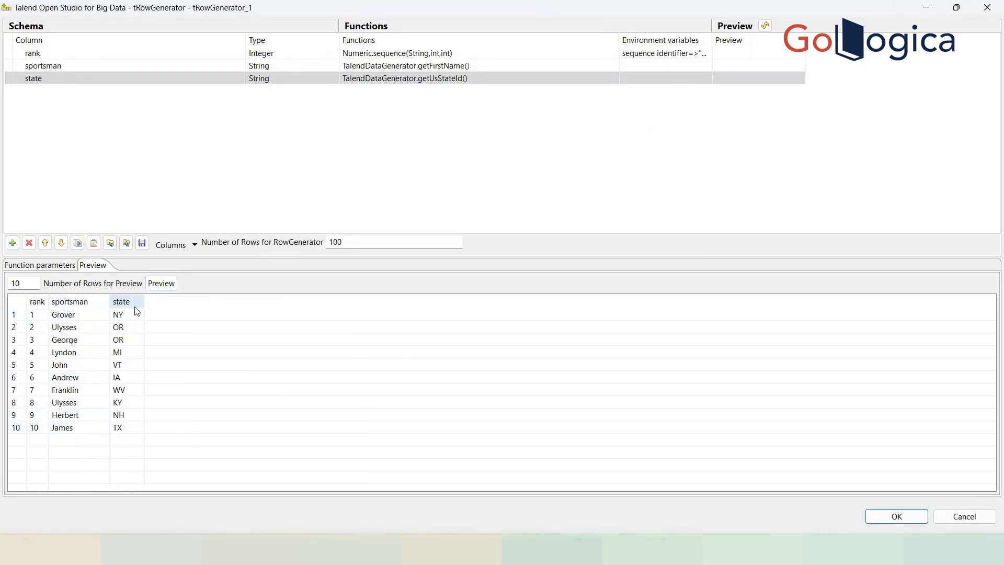
# Set the state column's function to TalendDataGenerator.getUsState(), regenerate the 10-row preview and dismiss the chat notification
pyautogui.click(612, 79)
pyautogui.click(616, 81)
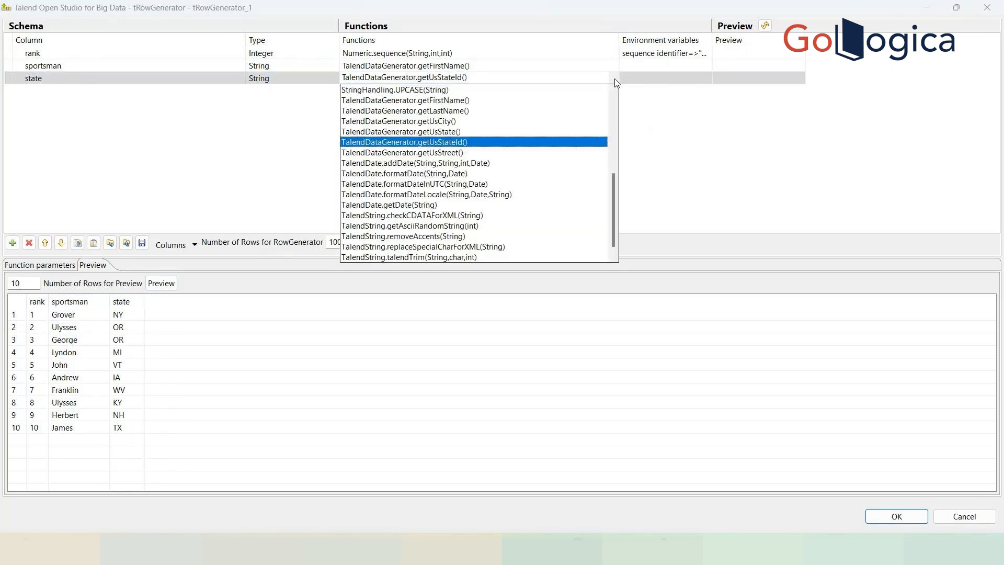
pyautogui.click(457, 131)
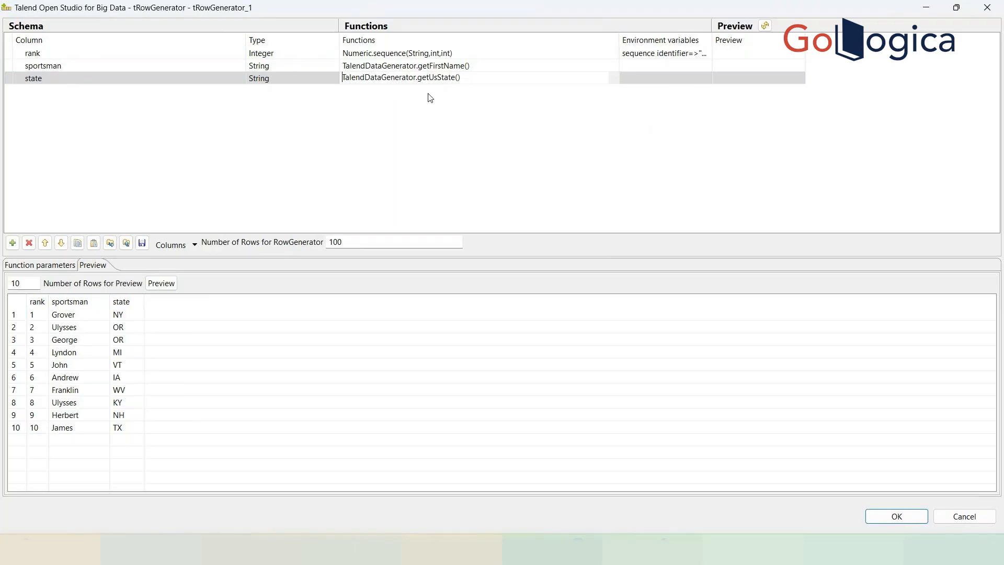
pyautogui.click(161, 284)
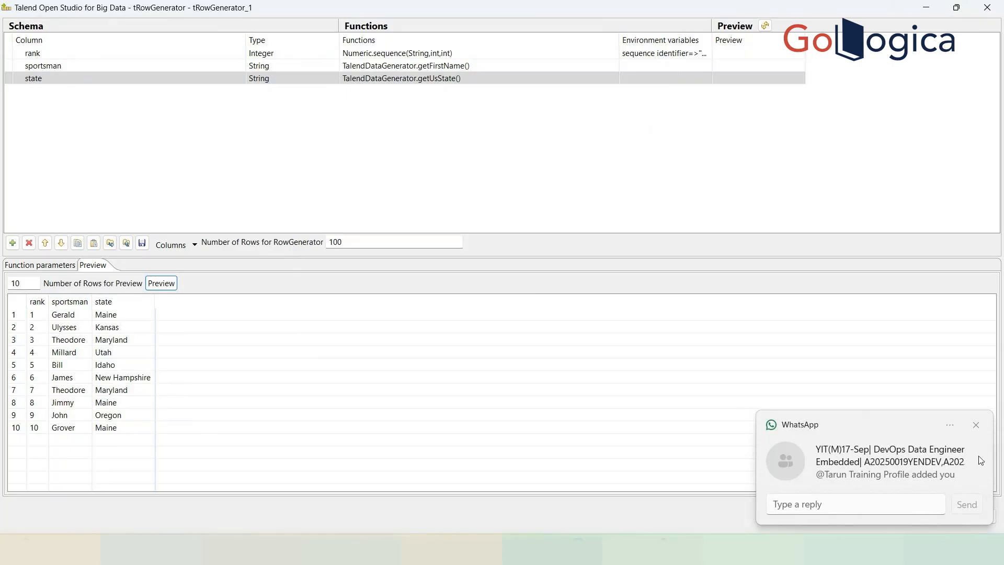
pyautogui.click(976, 425)
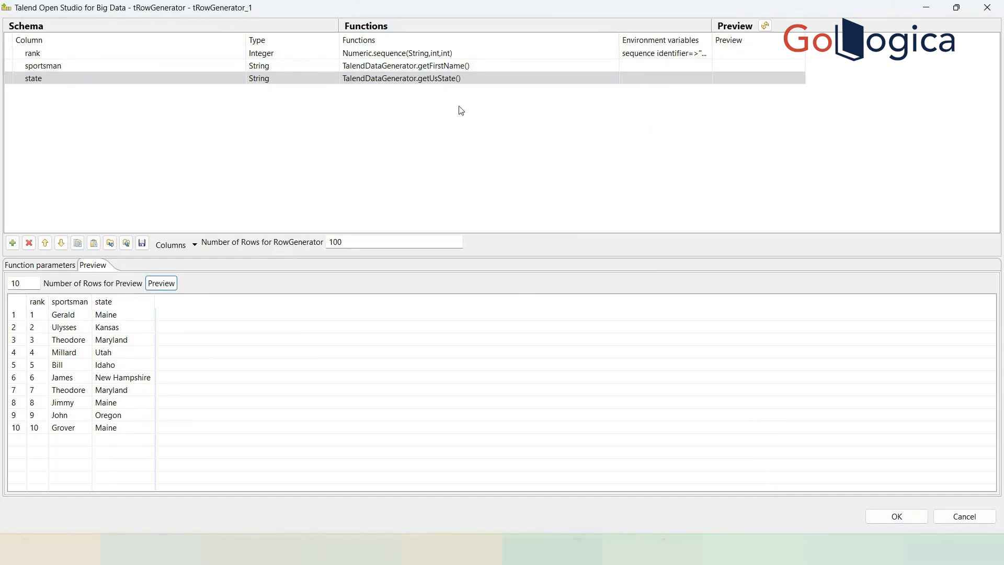
# Widen the Environment variables column to read rank's sequence parameters, and accept the tRowGenerator_1 configuration
pyautogui.moveTo(712, 43); pyautogui.dragTo(850, 41)
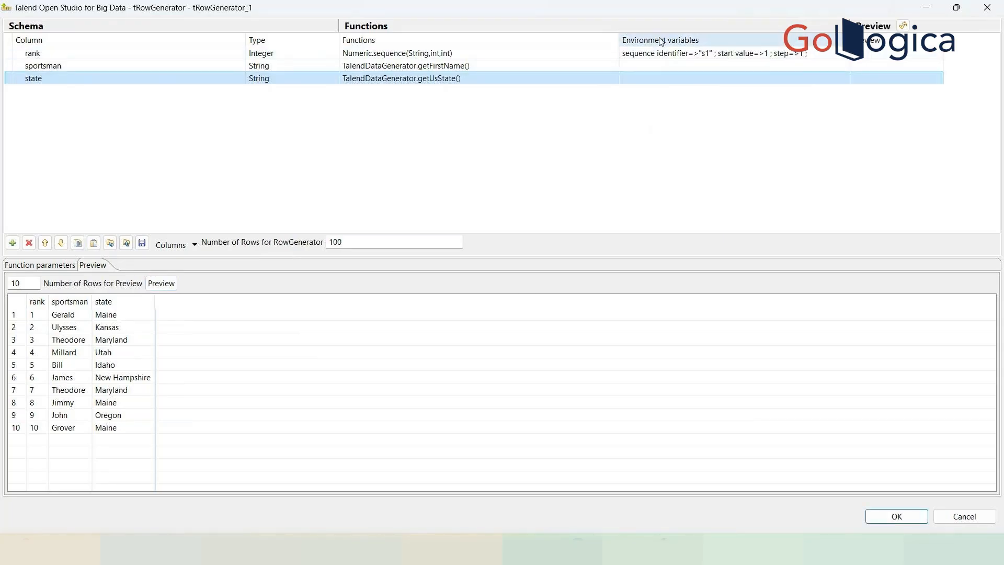
pyautogui.moveTo(619, 40); pyautogui.dragTo(653, 40)
pyautogui.click(717, 80)
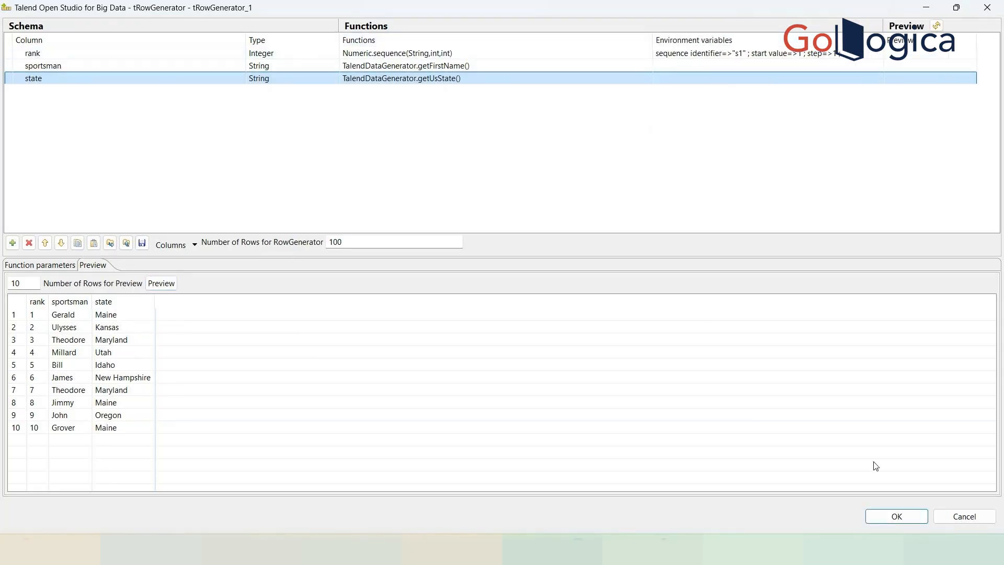
pyautogui.click(882, 516)
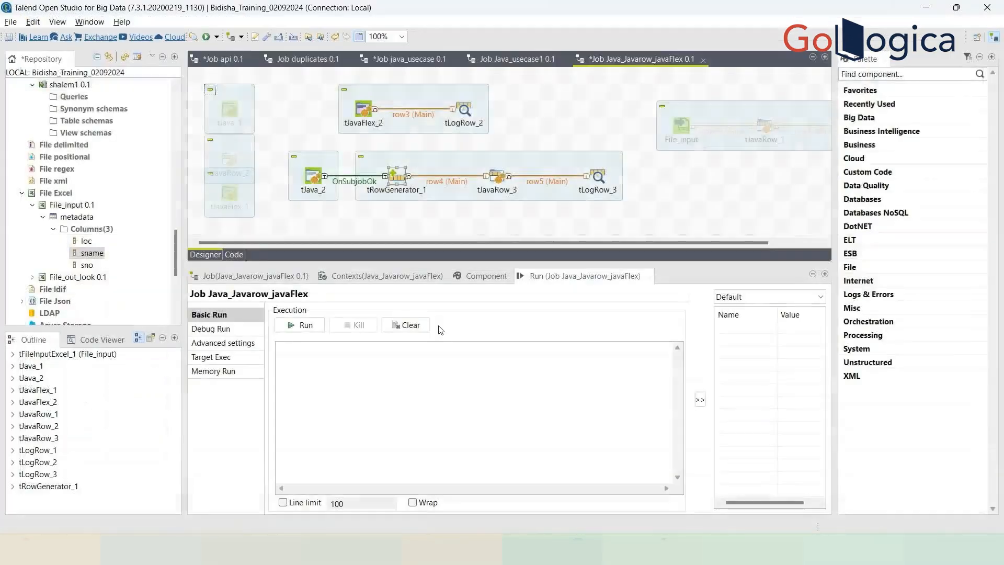
pyautogui.click(408, 327)
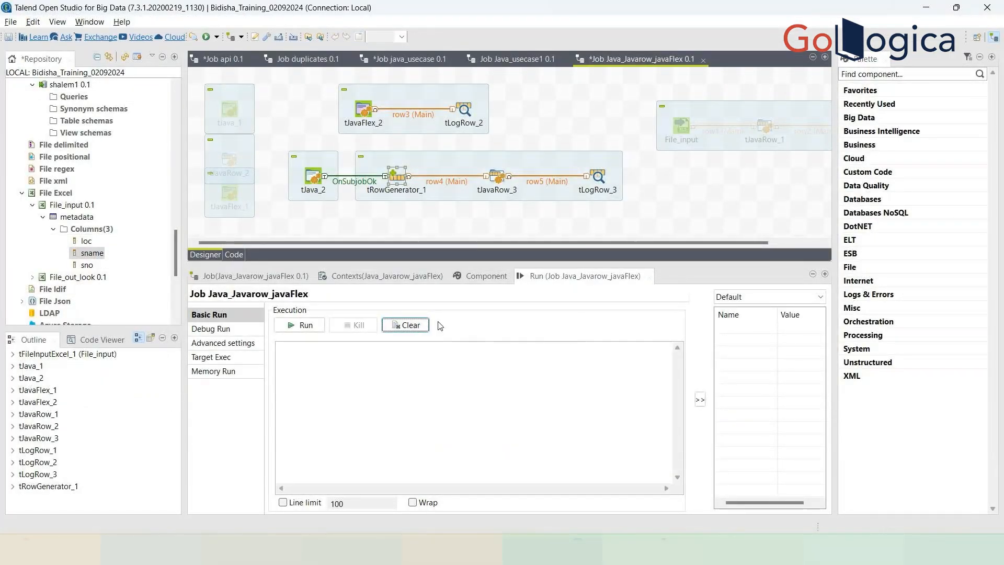
# Try to generate the code for tJavaRow_3 and inspect its input and output schemas
pyautogui.click(495, 178)
pyautogui.doubleClick(495, 178)
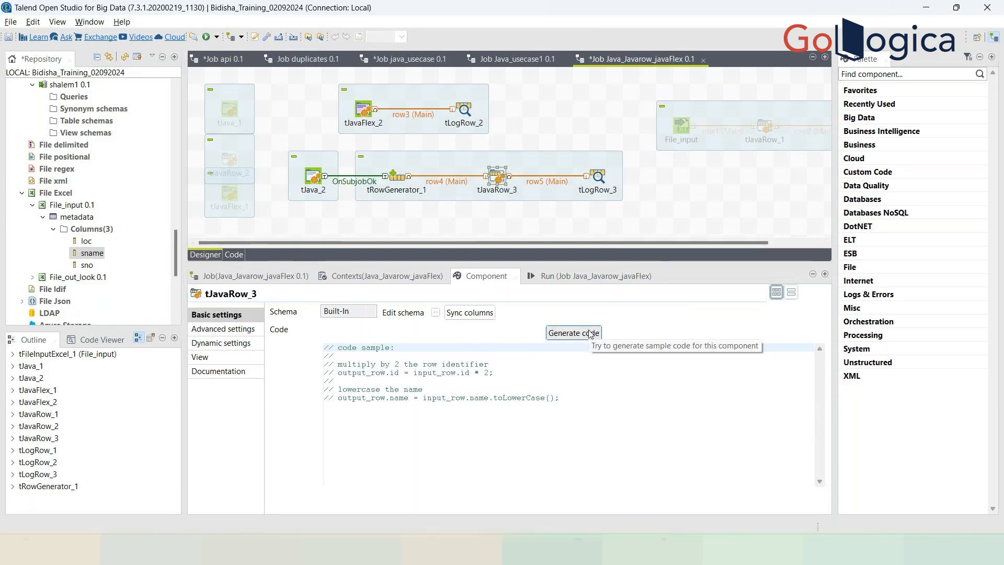
pyautogui.click(572, 339)
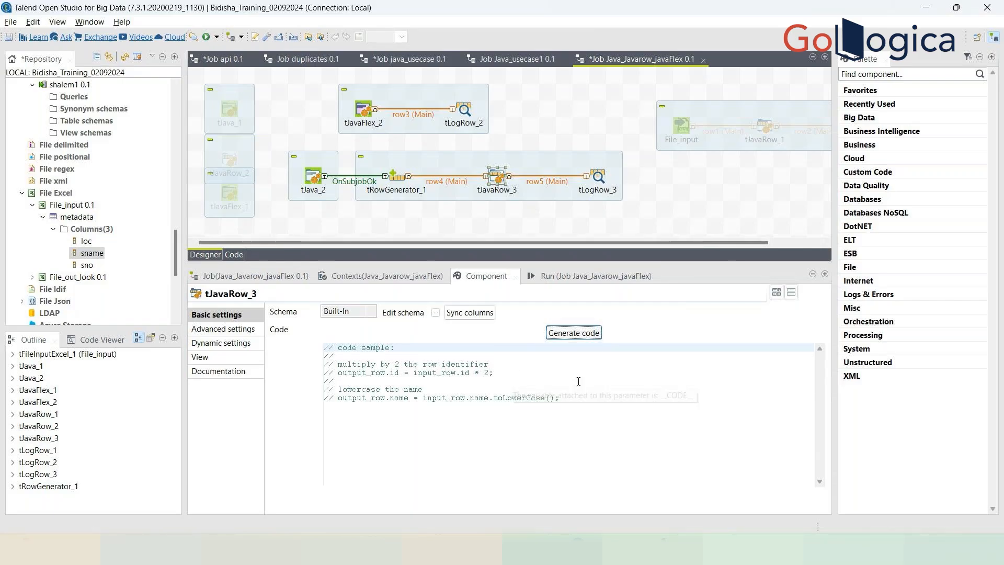
pyautogui.click(436, 314)
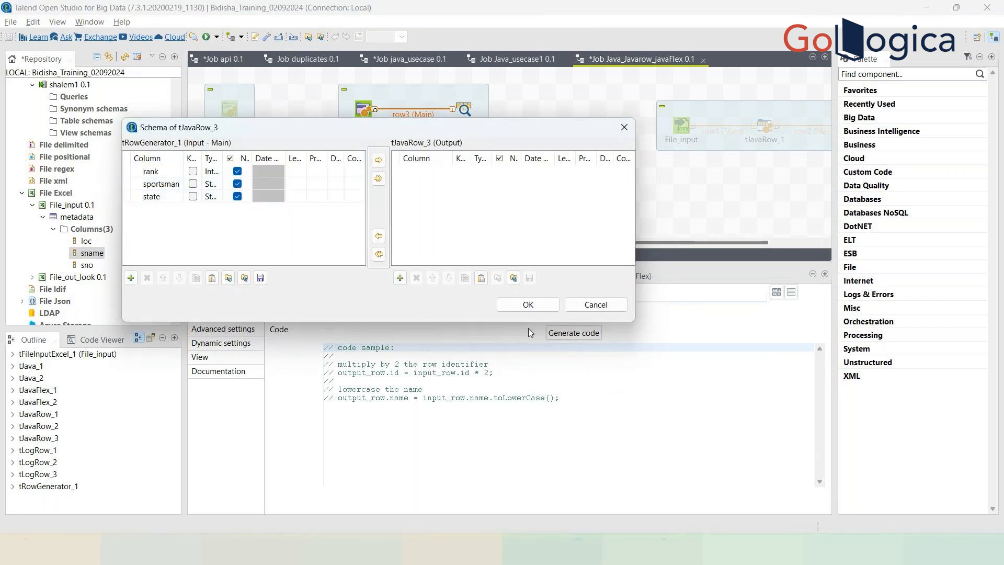
pyautogui.click(526, 304)
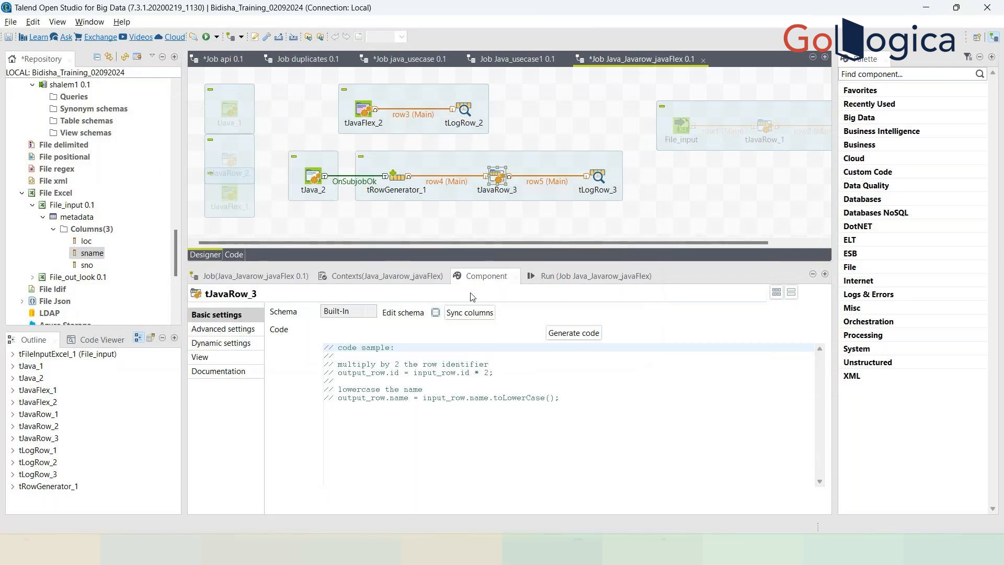
pyautogui.click(434, 312)
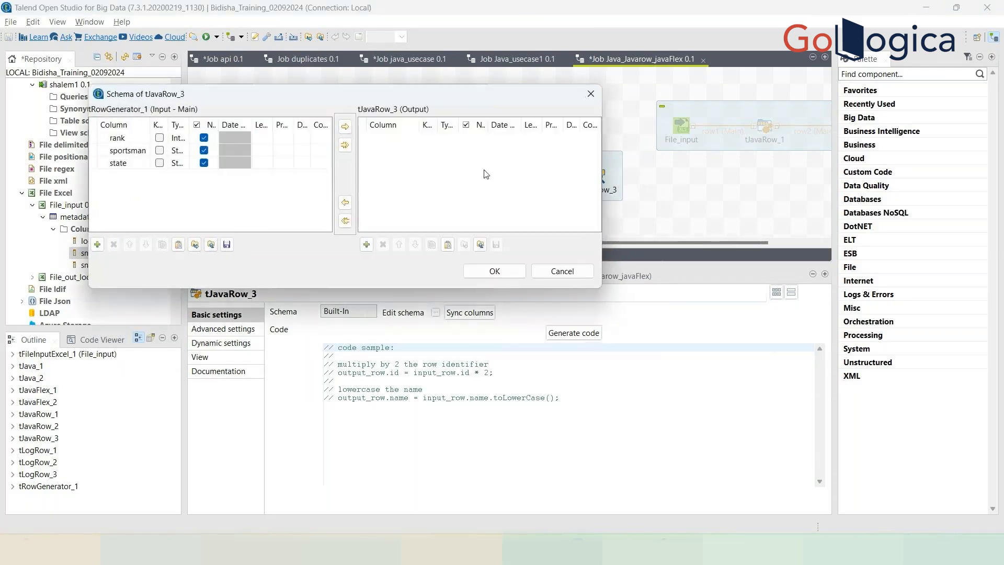
pyautogui.click(502, 274)
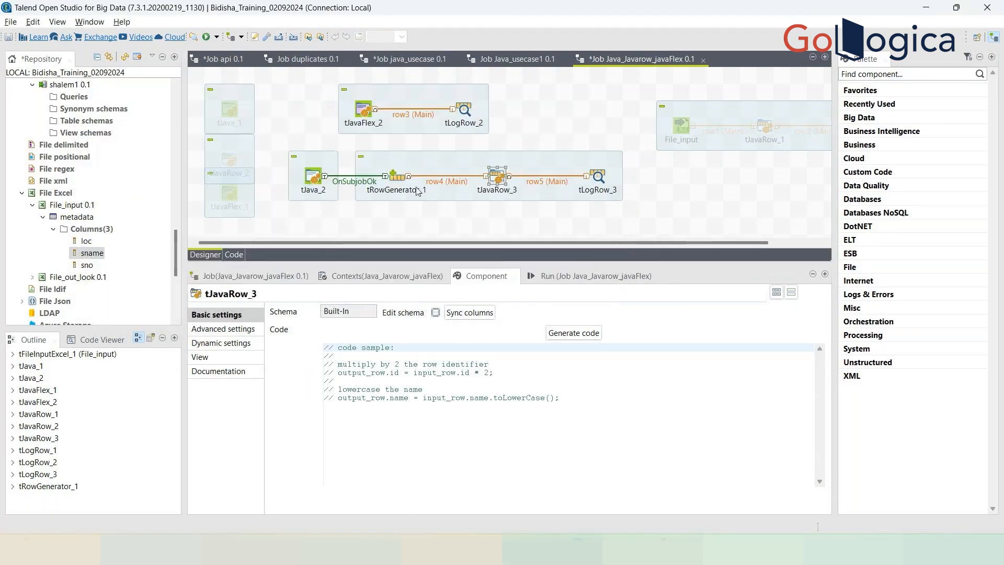
# Sync tJavaRow_3's columns with tRowGenerator_1, propagating the changes, and generate its mapping code over the sample code
pyautogui.click(477, 314)
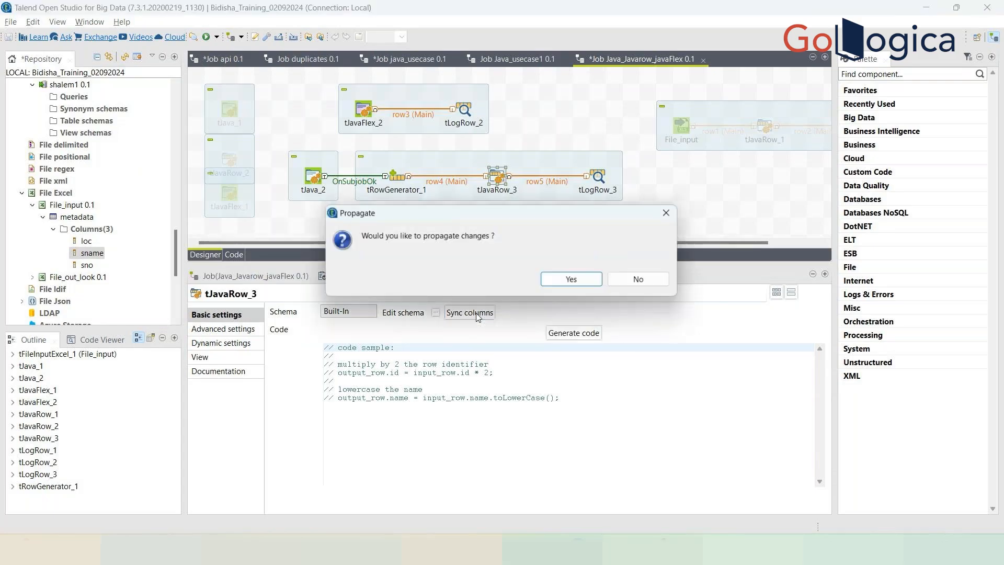
pyautogui.click(565, 279)
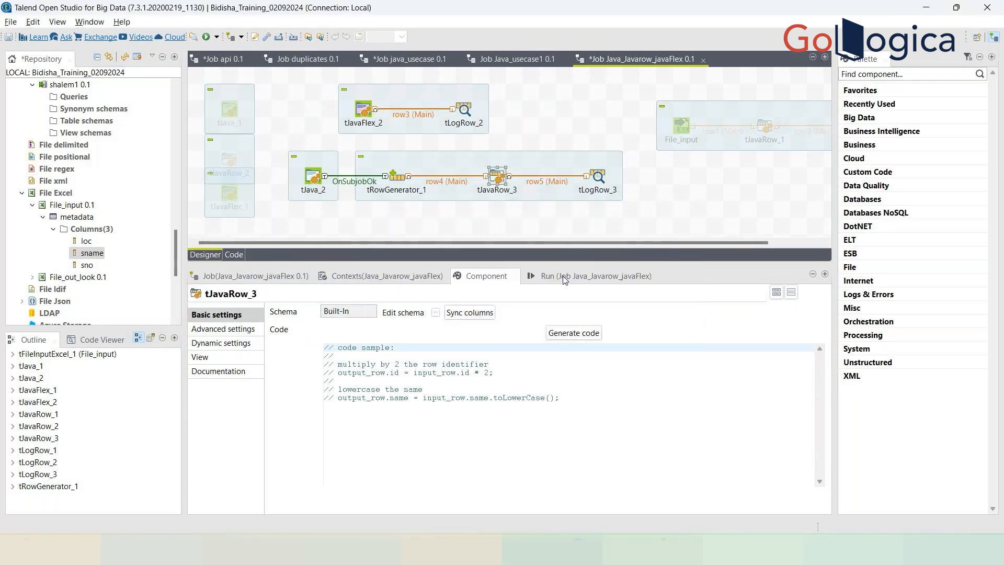
pyautogui.click(436, 312)
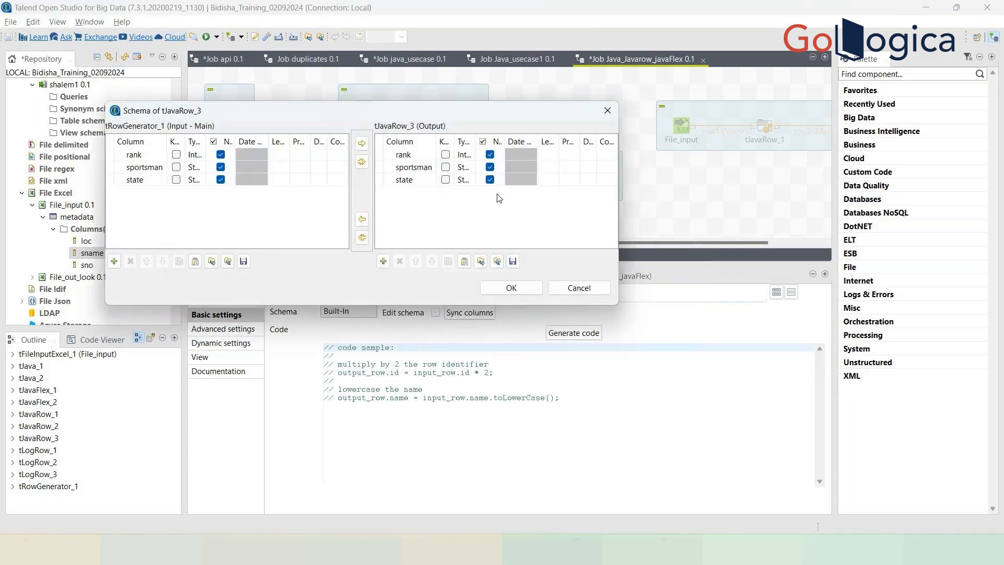
pyautogui.click(519, 291)
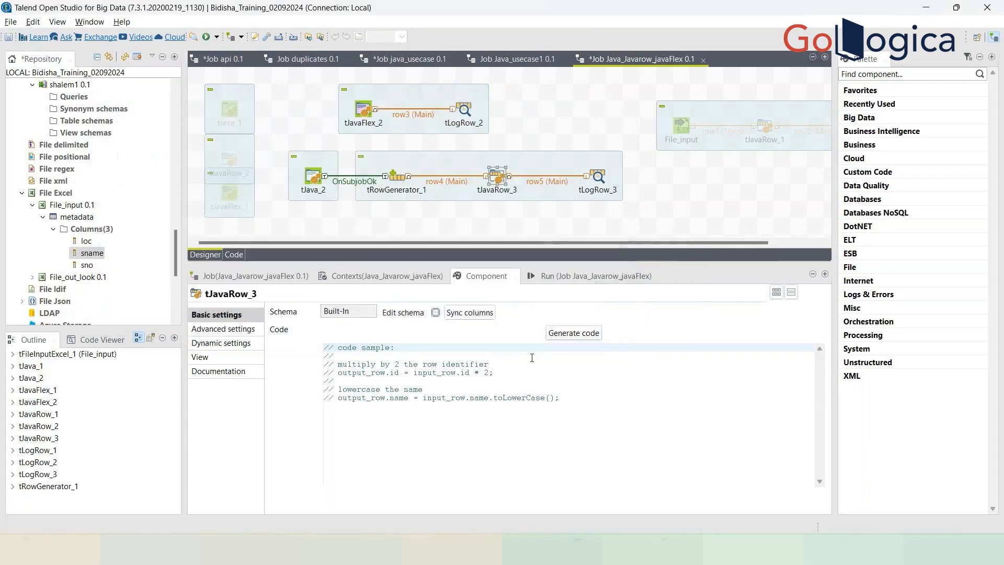
pyautogui.click(563, 334)
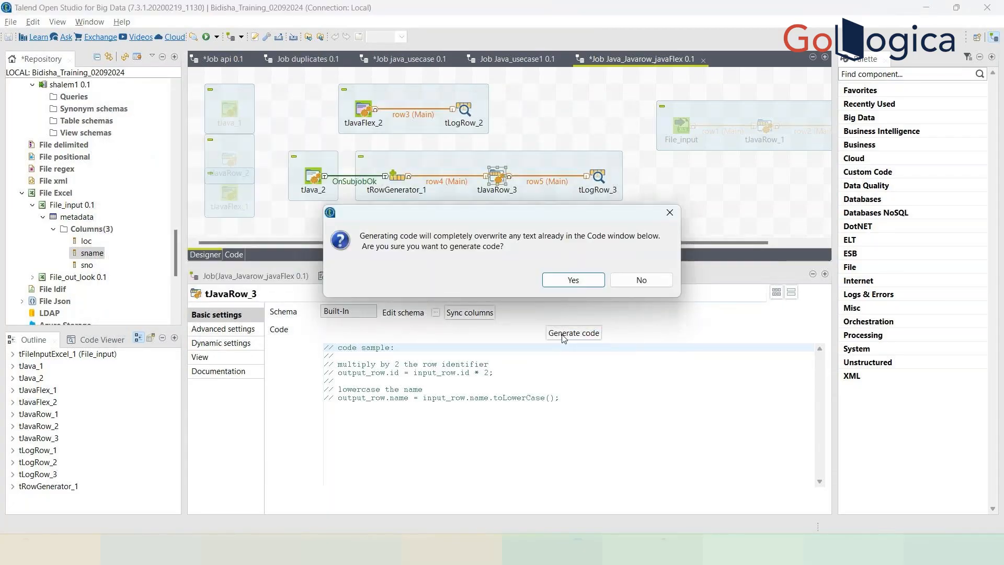
pyautogui.click(572, 280)
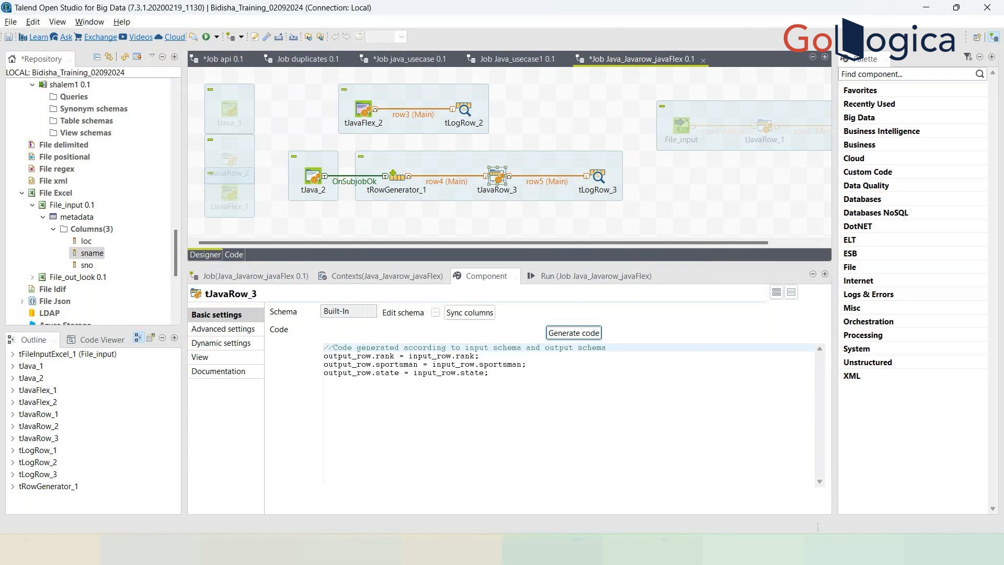
# Copy the three output_row lines with StringHandling.UPCASE(input_row.state) from the Word document and paste them below tJavaRow_3's generated code in Talend
pyautogui.hotkey('alt', 'Tab')
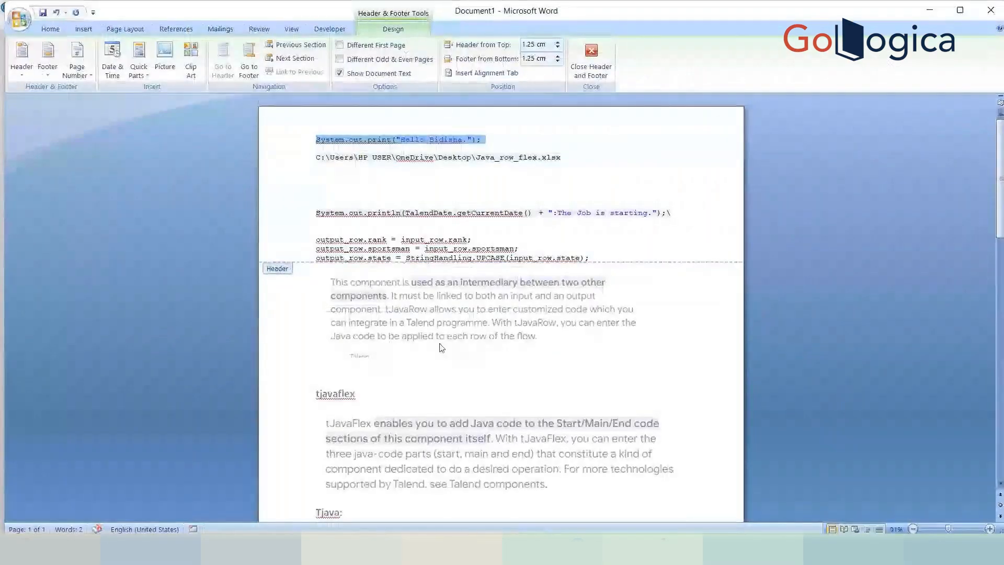
pyautogui.moveTo(596, 253); pyautogui.dragTo(317, 240)
pyautogui.hotkey('ctrl', 'c')
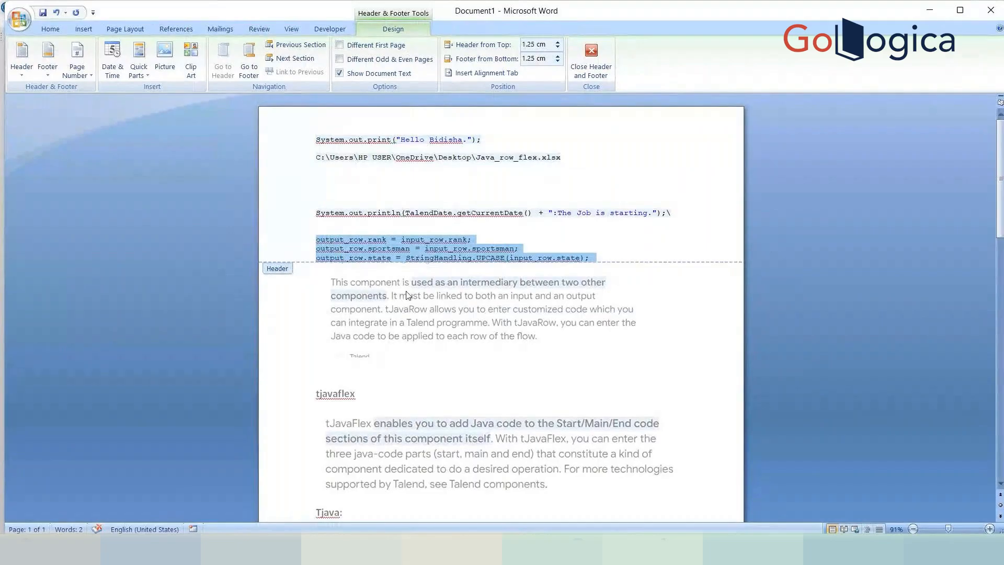
pyautogui.hotkey('alt', 'Tab')
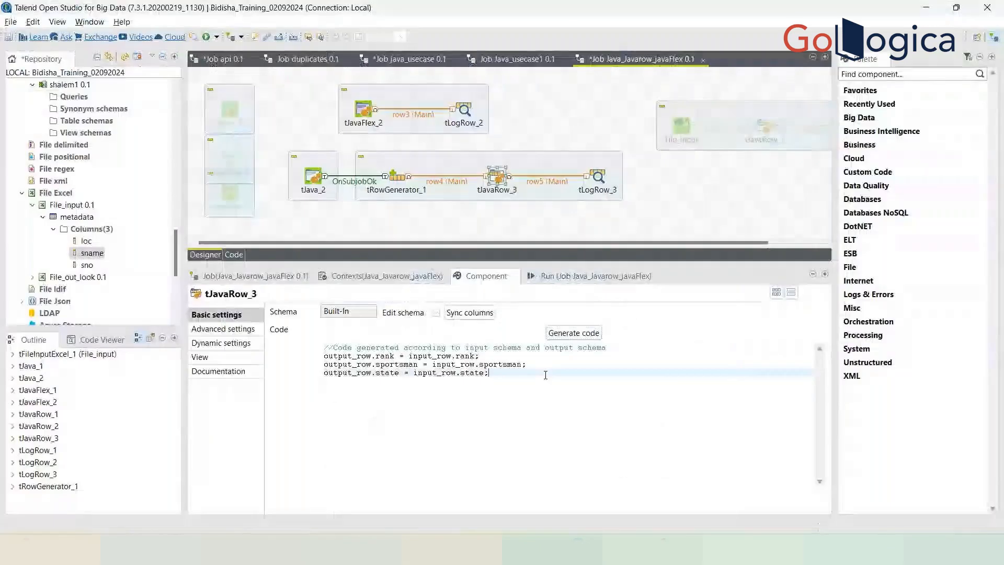
pyautogui.hotkey('ctrl', 'v')
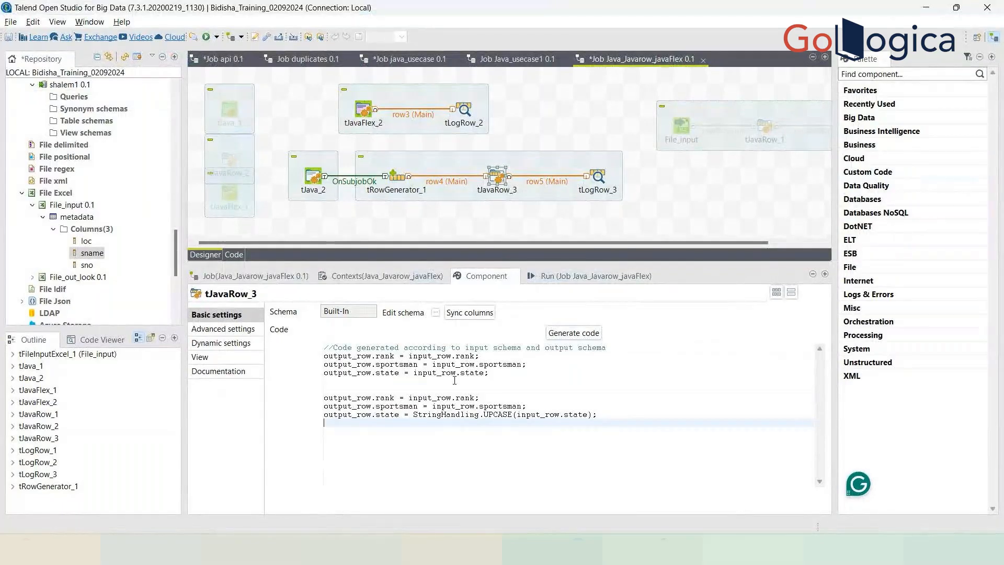
# Compare tJavaRow_3's generated rank, sportsman and state mappings with the pasted block that applies StringHandling.UPCASE to state
pyautogui.moveTo(479, 356); pyautogui.dragTo(325, 356)
pyautogui.click(331, 364)
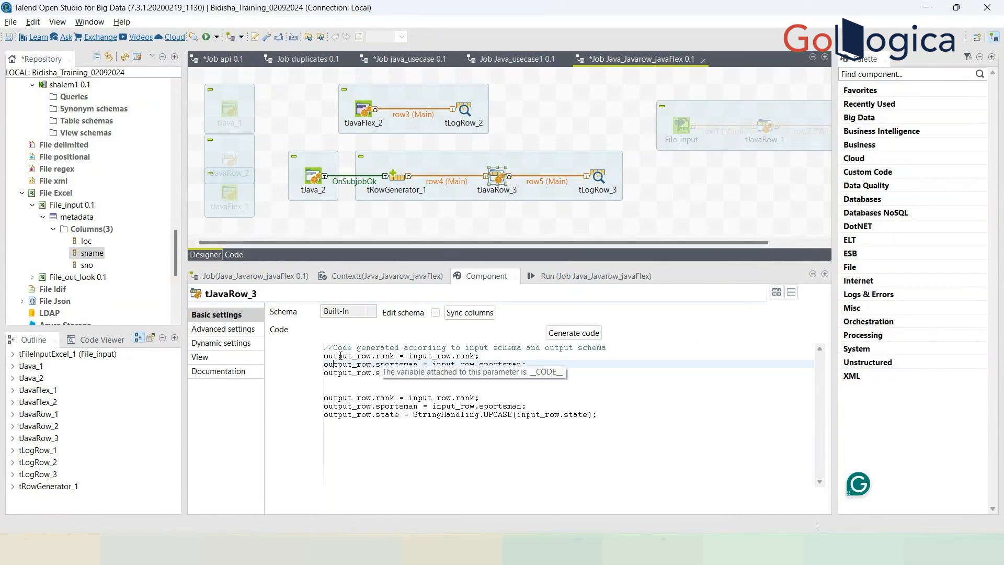
pyautogui.moveTo(324, 355); pyautogui.dragTo(479, 356)
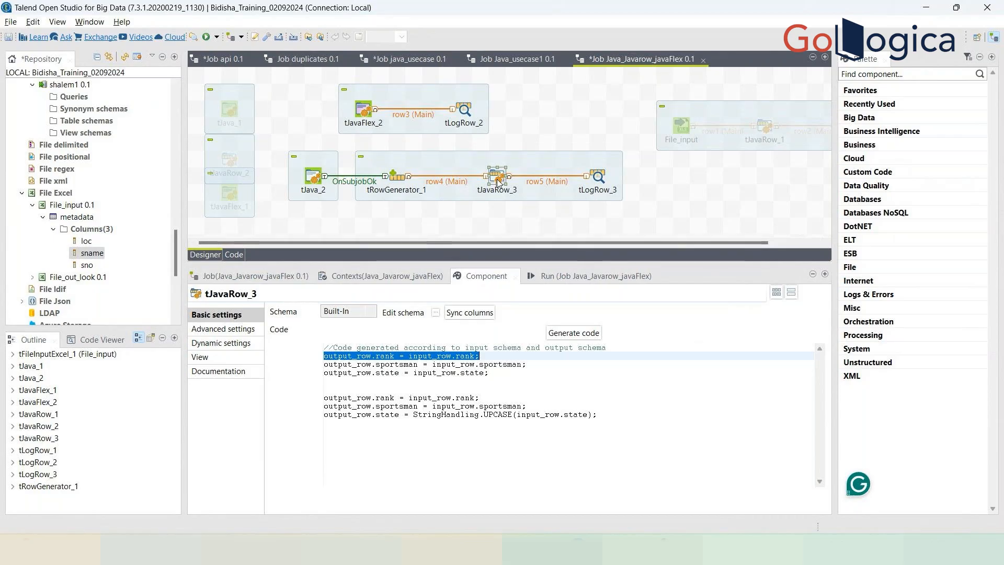
pyautogui.click(373, 362)
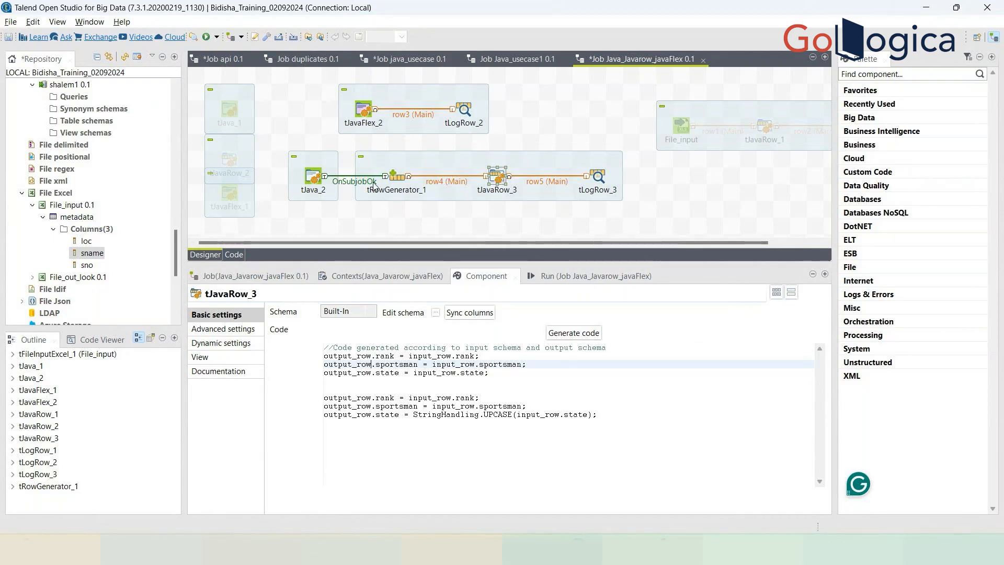
pyautogui.click(336, 373)
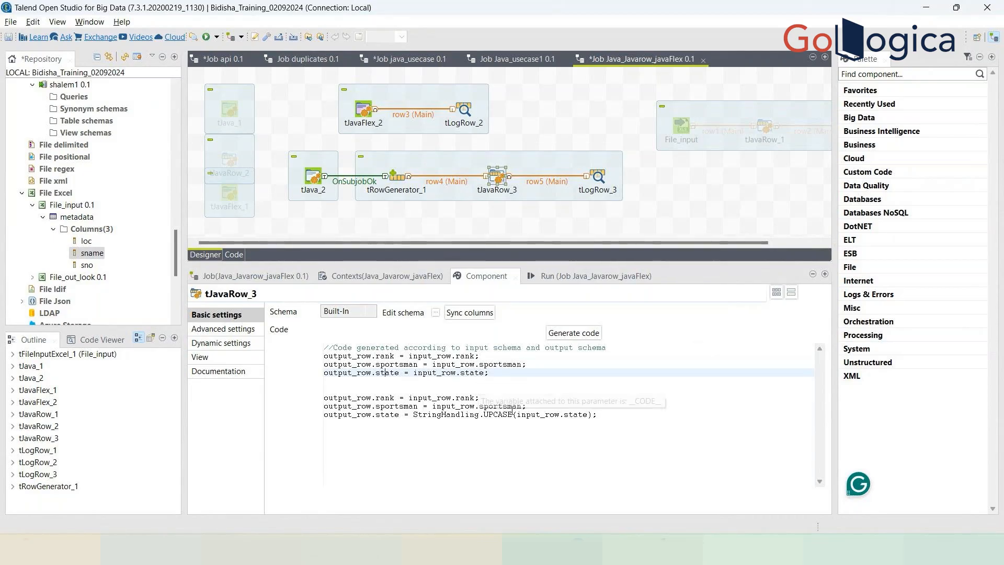
pyautogui.moveTo(527, 406); pyautogui.dragTo(337, 413)
pyautogui.click(369, 398)
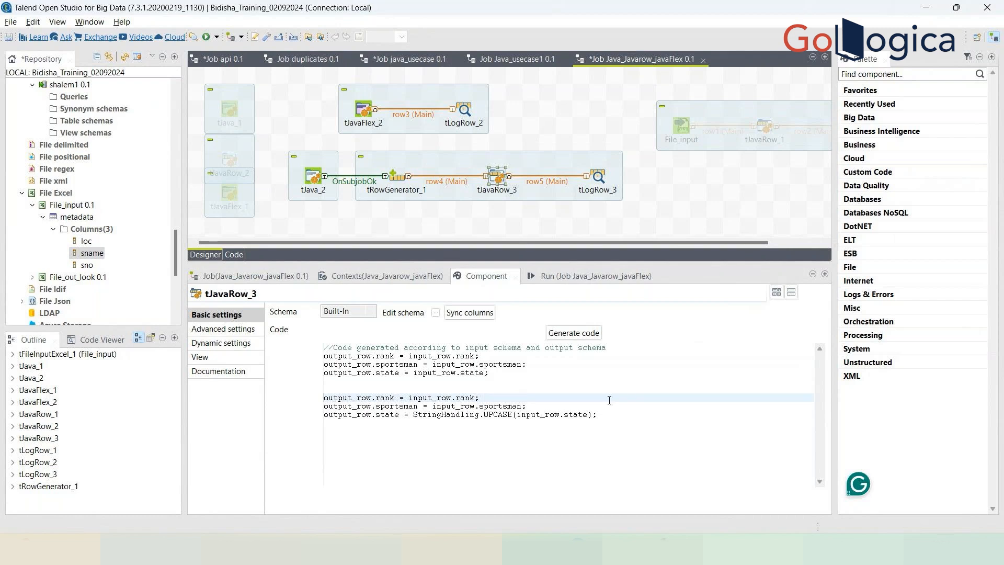
pyautogui.moveTo(324, 415); pyautogui.dragTo(598, 415)
pyautogui.press('Down')
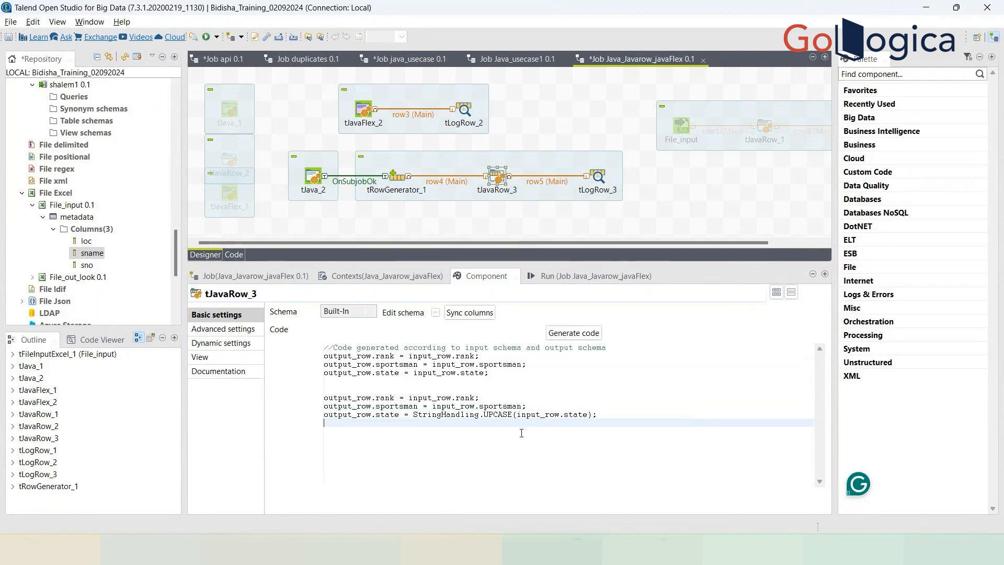
pyautogui.doubleClick(489, 416)
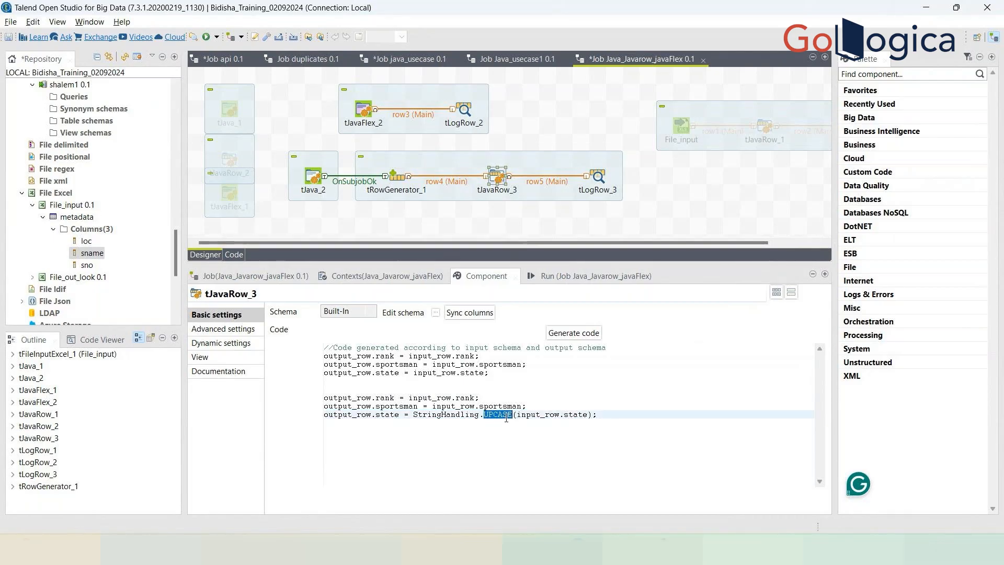
pyautogui.click(504, 419)
pyautogui.doubleClick(504, 418)
pyautogui.click(525, 441)
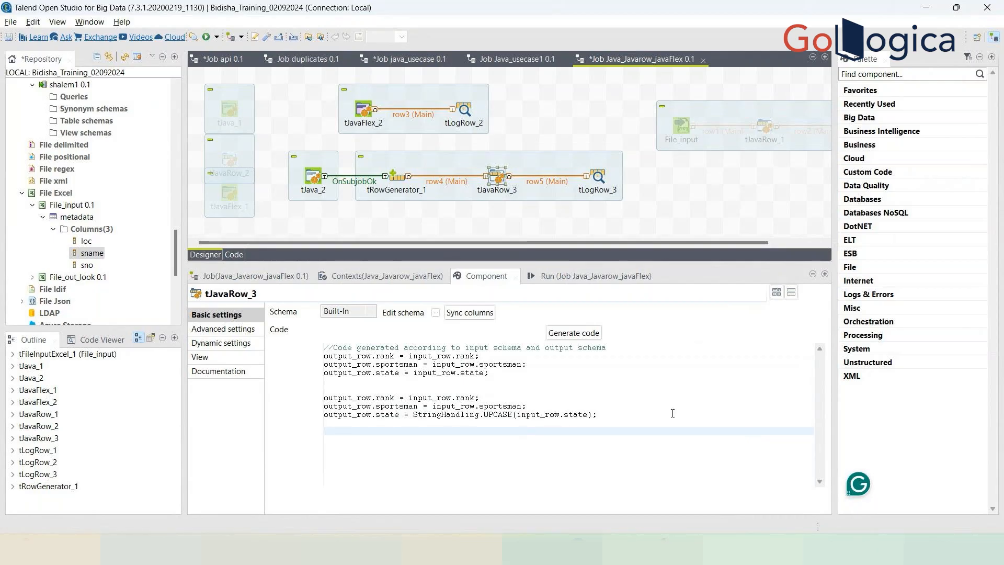
pyautogui.click(329, 356)
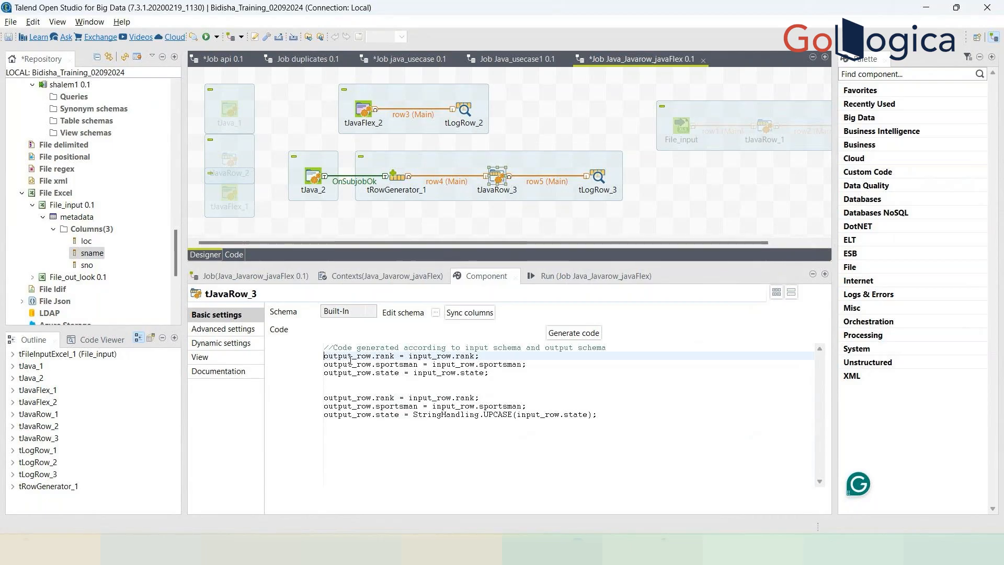
pyautogui.click(615, 417)
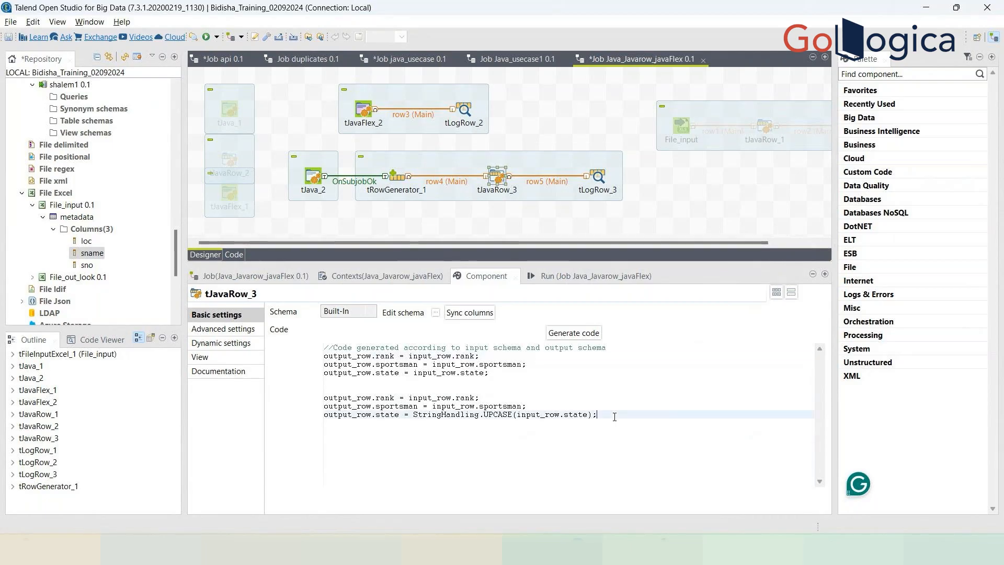
pyautogui.moveTo(614, 417); pyautogui.dragTo(325, 398)
pyautogui.click(499, 379)
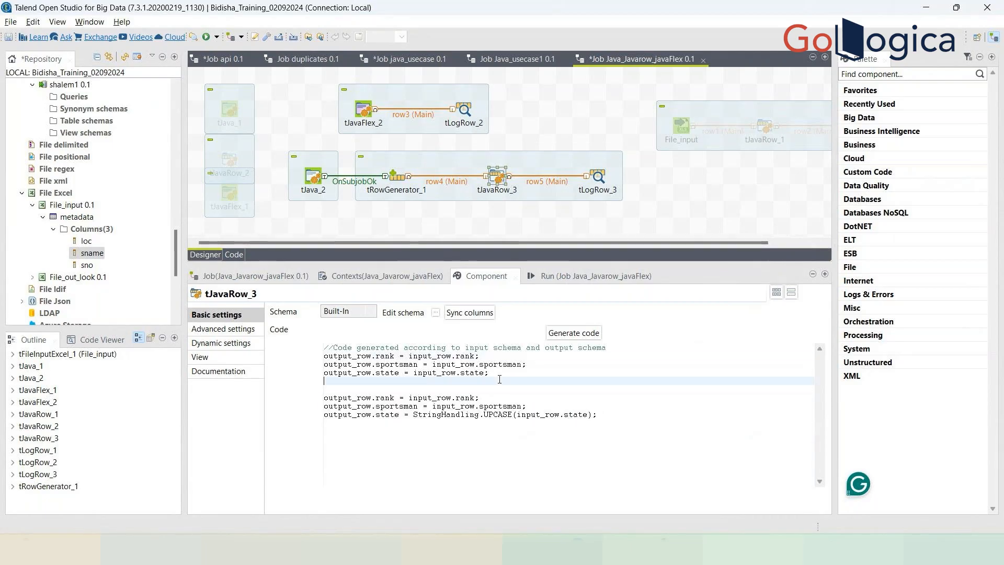
# Comment out tJavaRow_3's three generated output_row lines with // and remove one blank line above the StringHandling.UPCASE block
pyautogui.moveTo(500, 375); pyautogui.dragTo(324, 355)
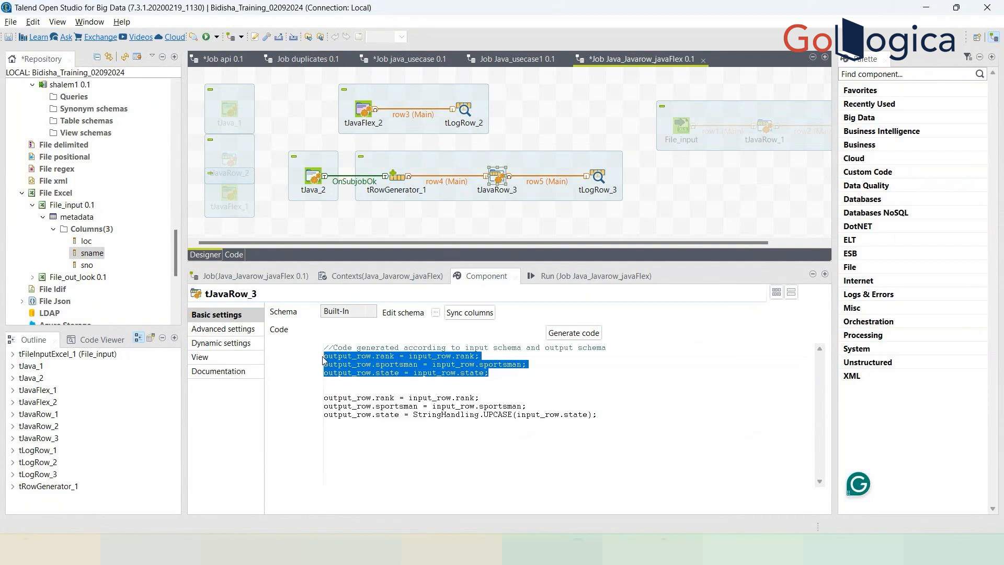
pyautogui.click(348, 365)
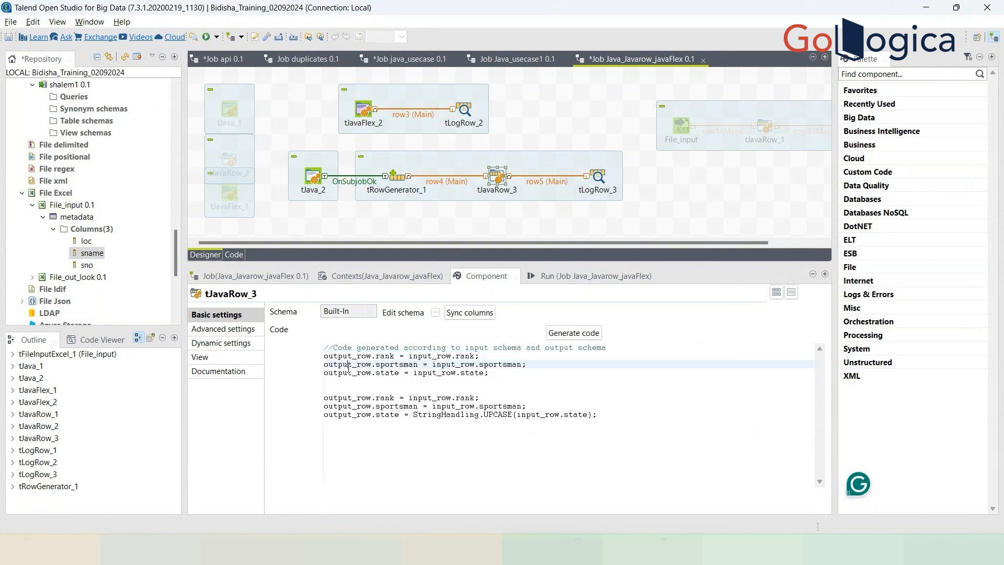
pyautogui.click(324, 356)
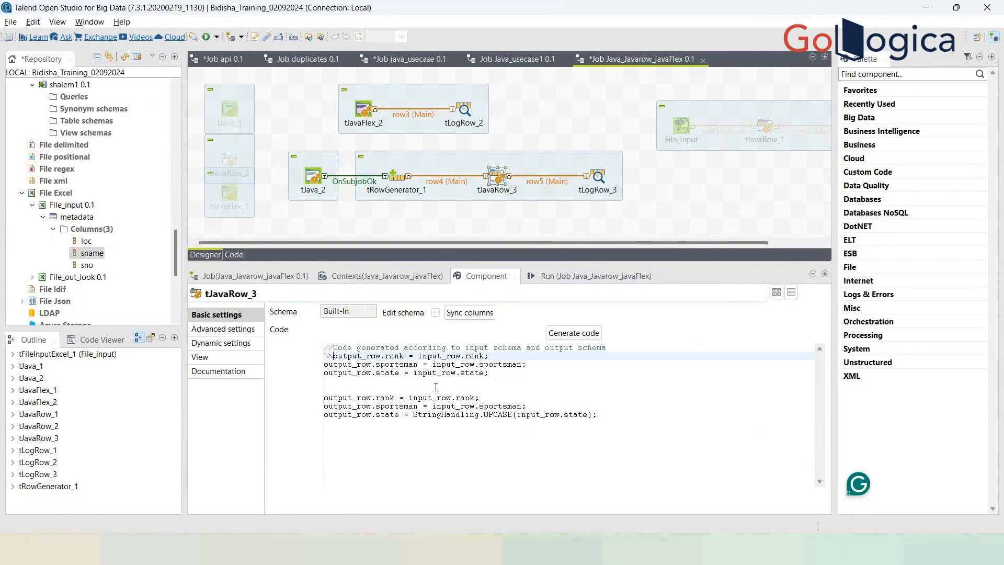
pyautogui.write('//')
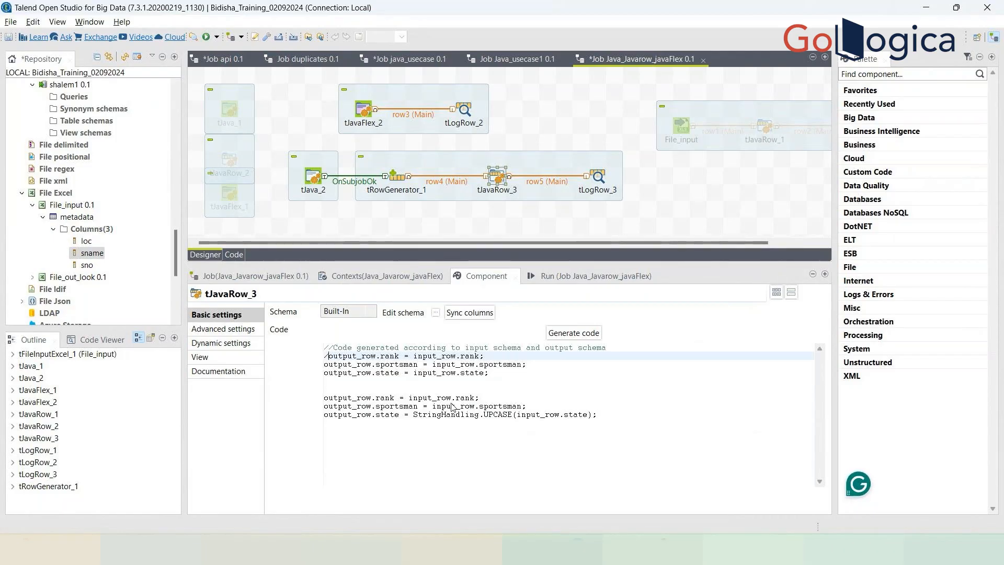
pyautogui.click(325, 365)
pyautogui.write('//')
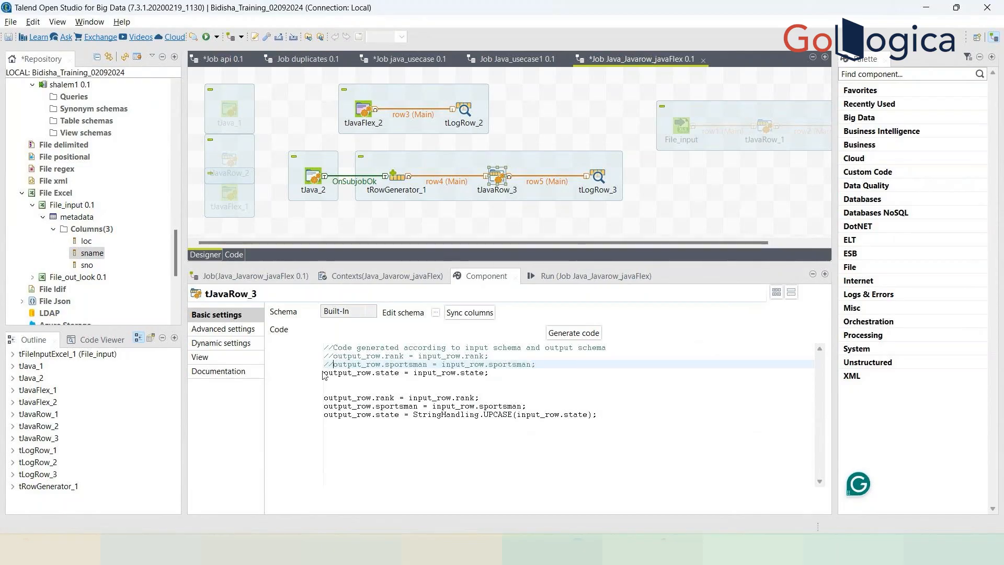
pyautogui.click(326, 374)
pyautogui.write('//')
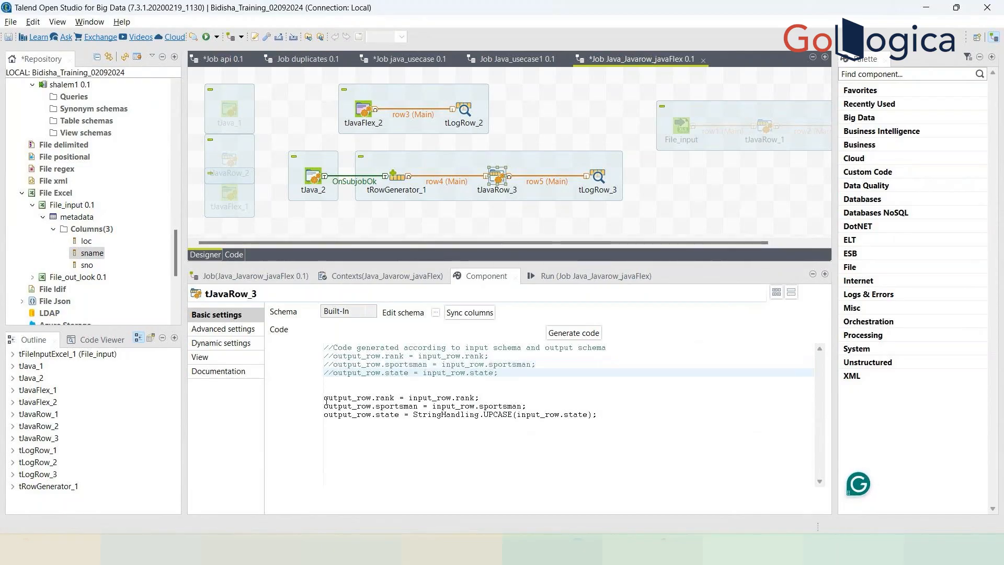
pyautogui.click(325, 399)
pyautogui.press('BackSpace')
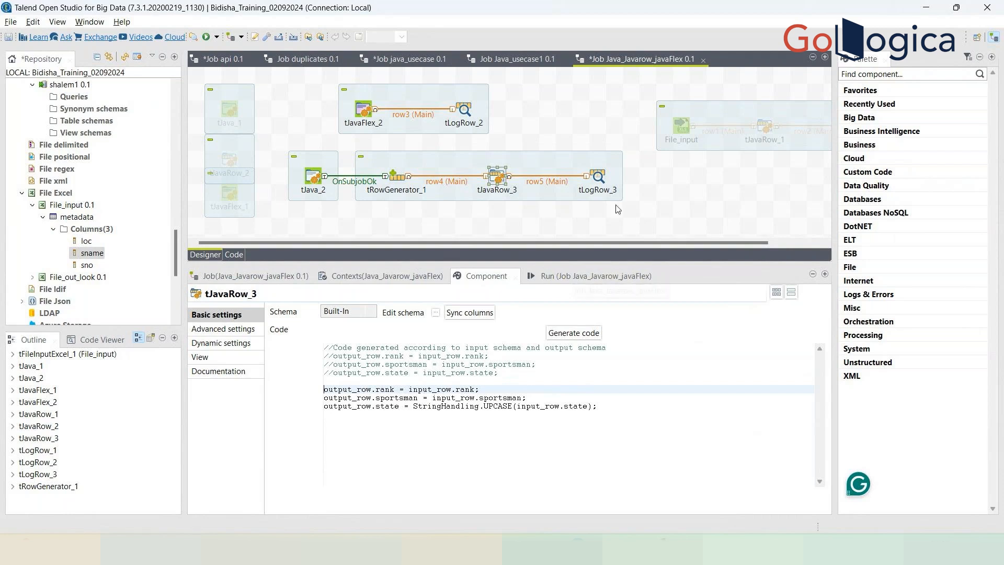
# Run the Java_Javarow_javaFlex job and check the state column in the tLogRow_3 output table
pyautogui.click(603, 273)
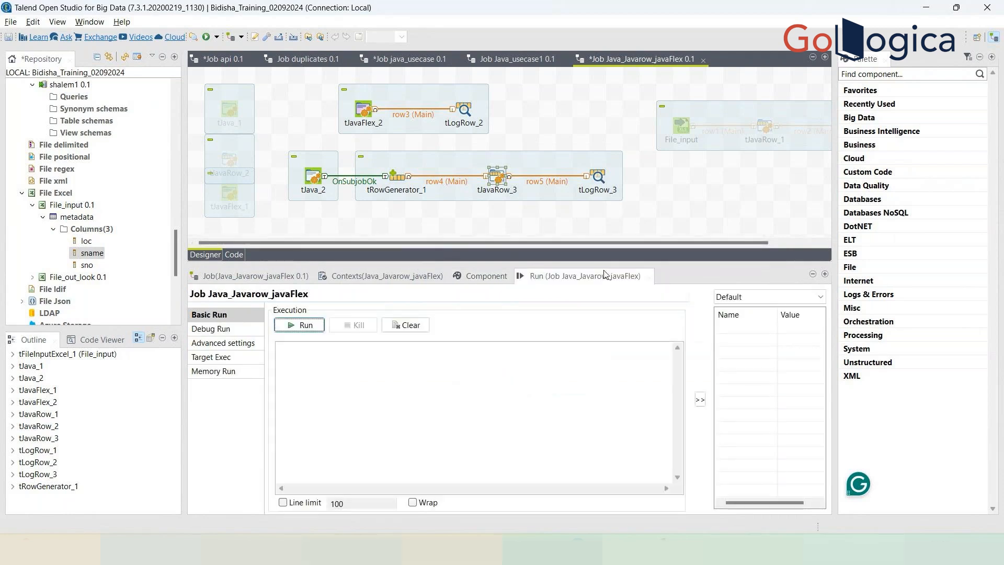
pyautogui.click(296, 325)
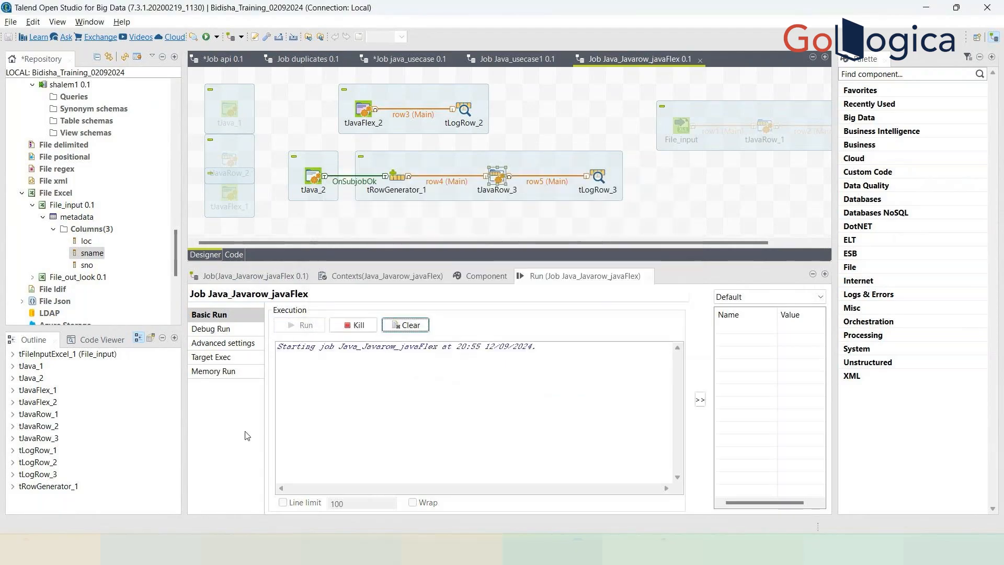
pyautogui.scroll(7, 471, 422)
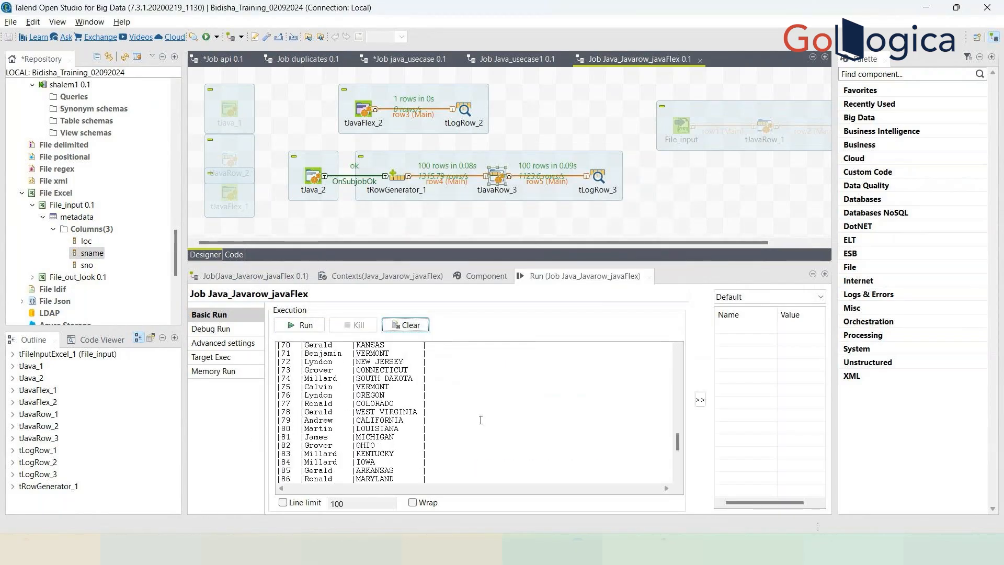
pyautogui.scroll(20, 481, 419)
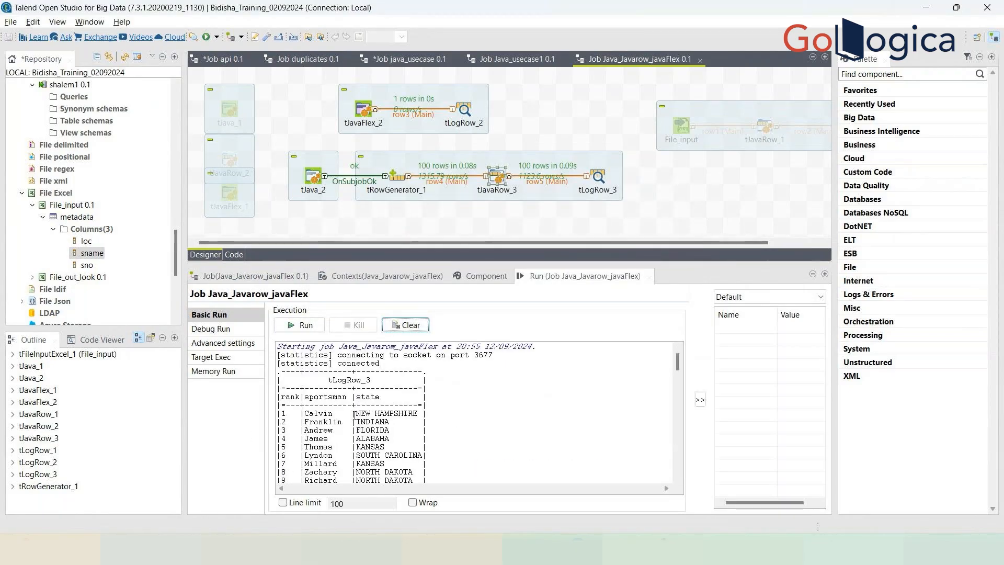
pyautogui.moveTo(356, 414); pyautogui.dragTo(416, 414)
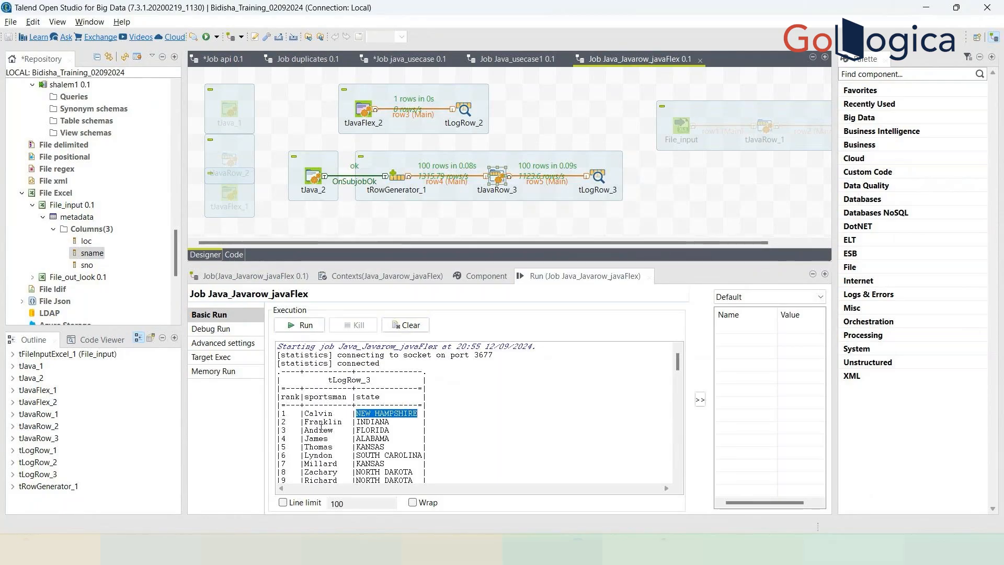
pyautogui.moveTo(314, 405); pyautogui.dragTo(427, 405)
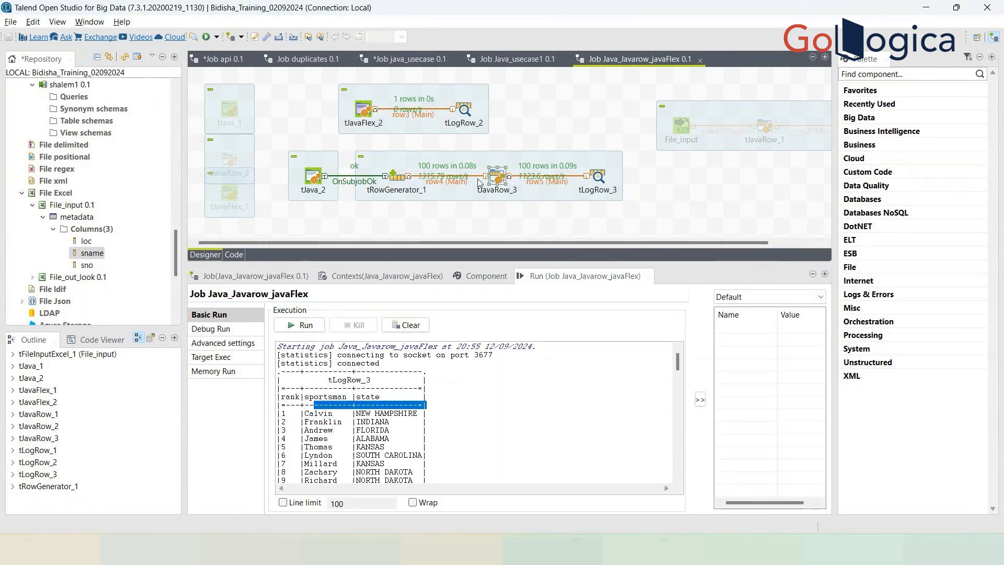
# Preview the rows produced by tRowGenerator_1 to check the letter case of the source state values
pyautogui.doubleClick(498, 177)
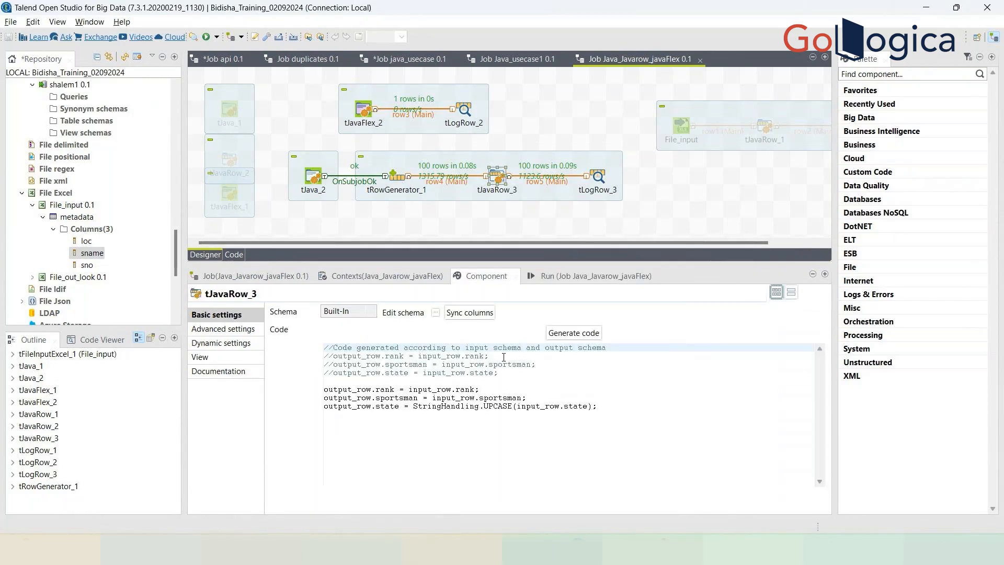
pyautogui.click(398, 178)
pyautogui.doubleClick(398, 178)
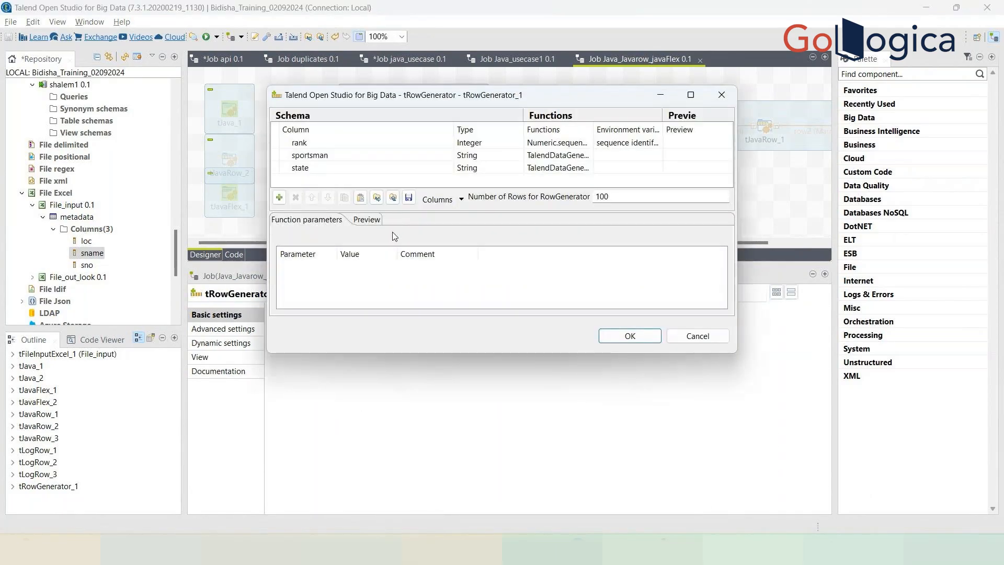
pyautogui.click(366, 219)
pyautogui.click(428, 236)
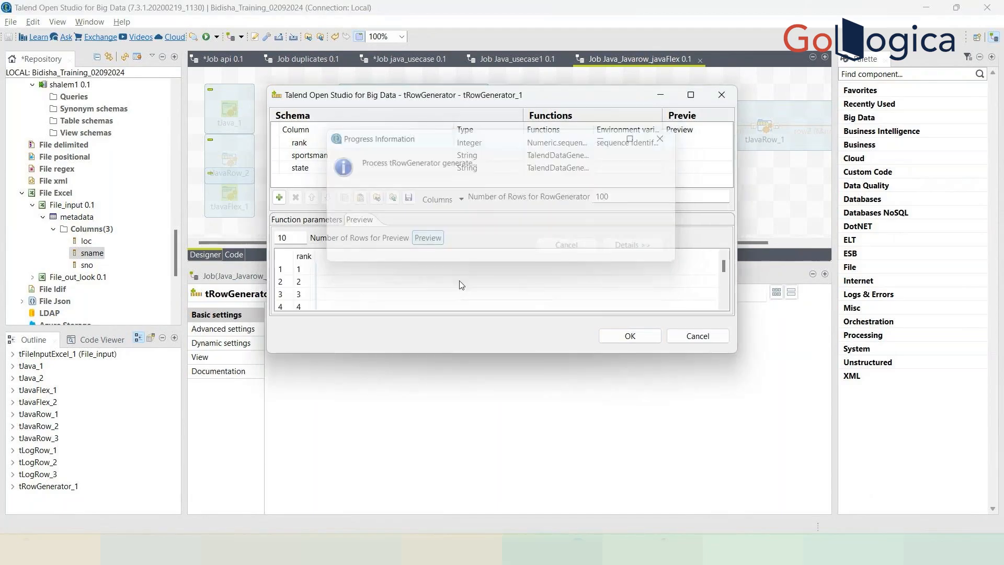
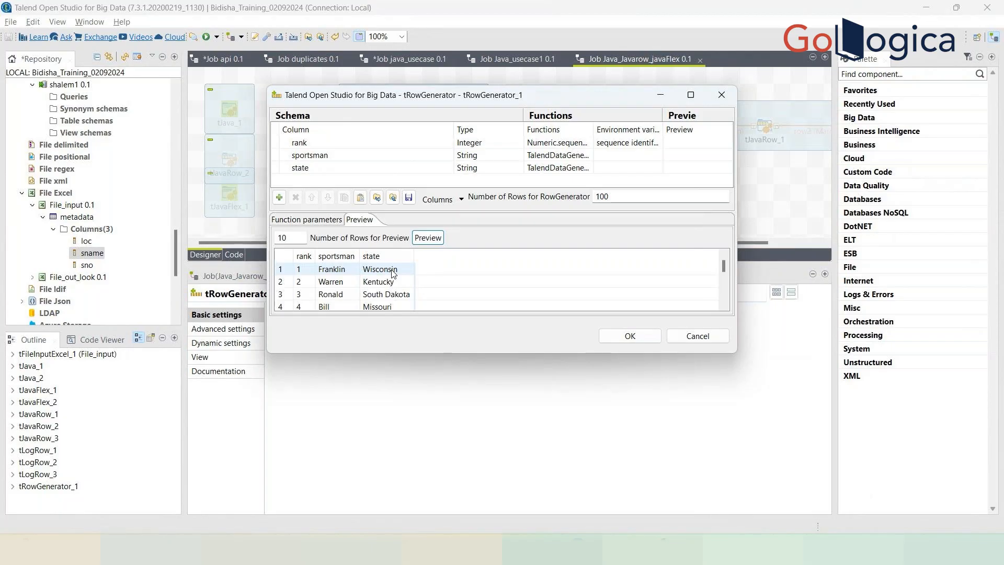
pyautogui.click(619, 337)
# Compare tJavaRow_3's StringHandling.UPCASE(input_row.state) line with the state column in the job's run output
pyautogui.click(499, 178)
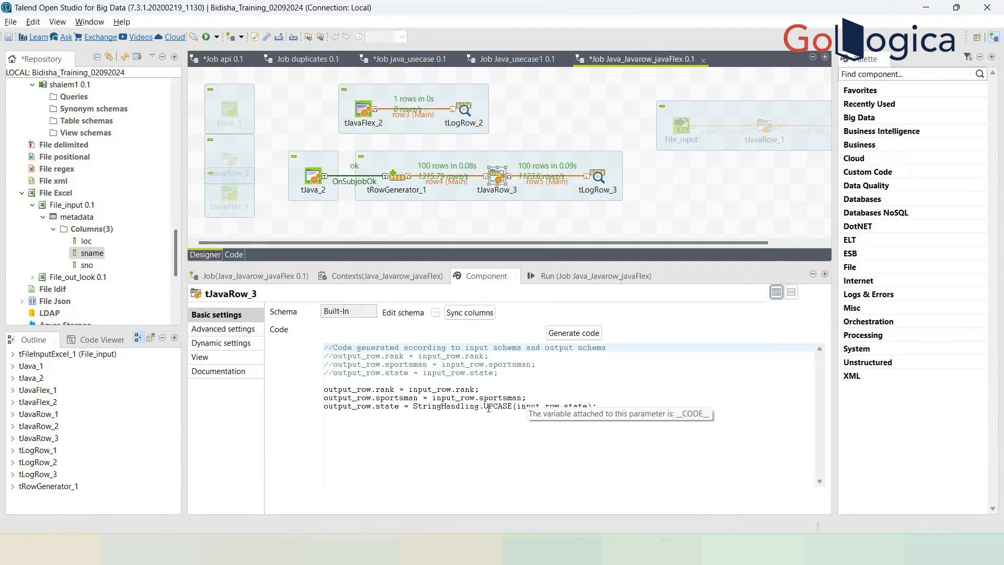
pyautogui.doubleClick(488, 407)
pyautogui.click(505, 407)
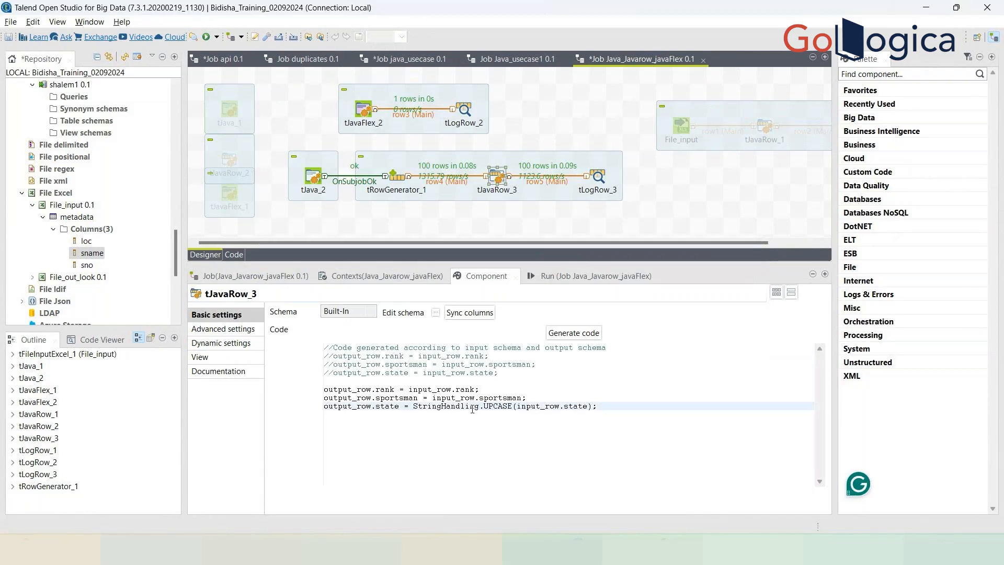
pyautogui.press('F6')
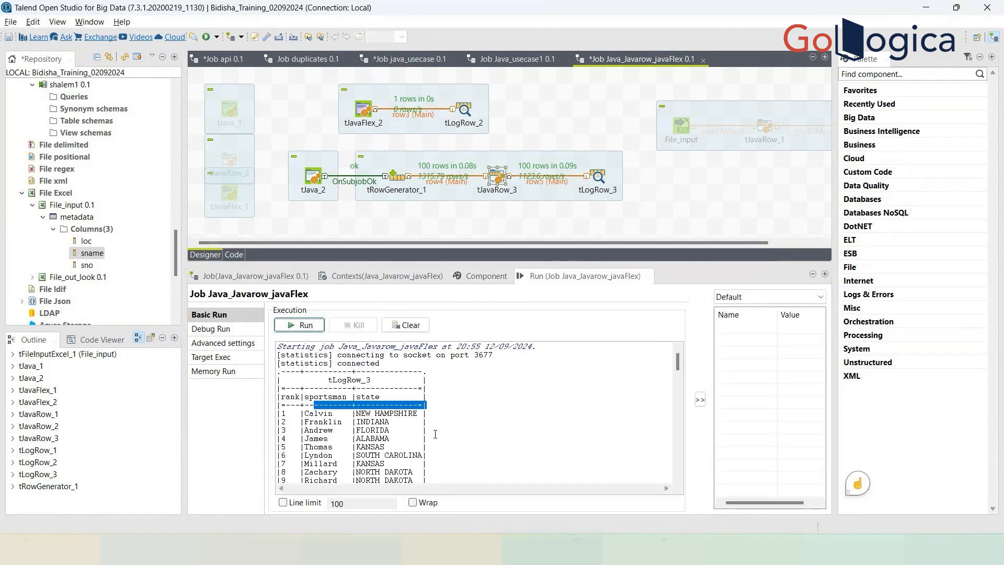
pyautogui.click(395, 437)
pyautogui.click(395, 218)
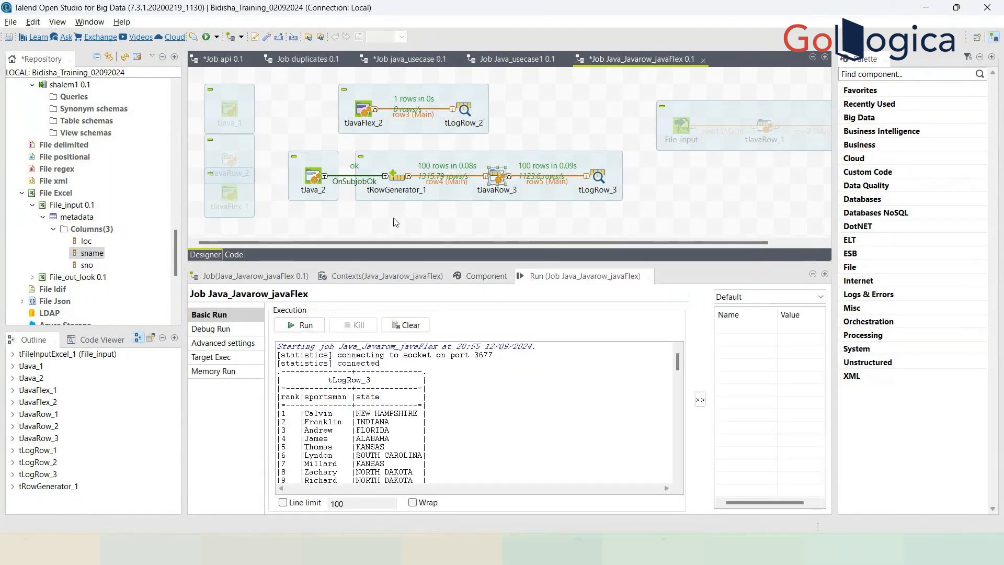
pyautogui.click(499, 179)
pyautogui.doubleClick(499, 179)
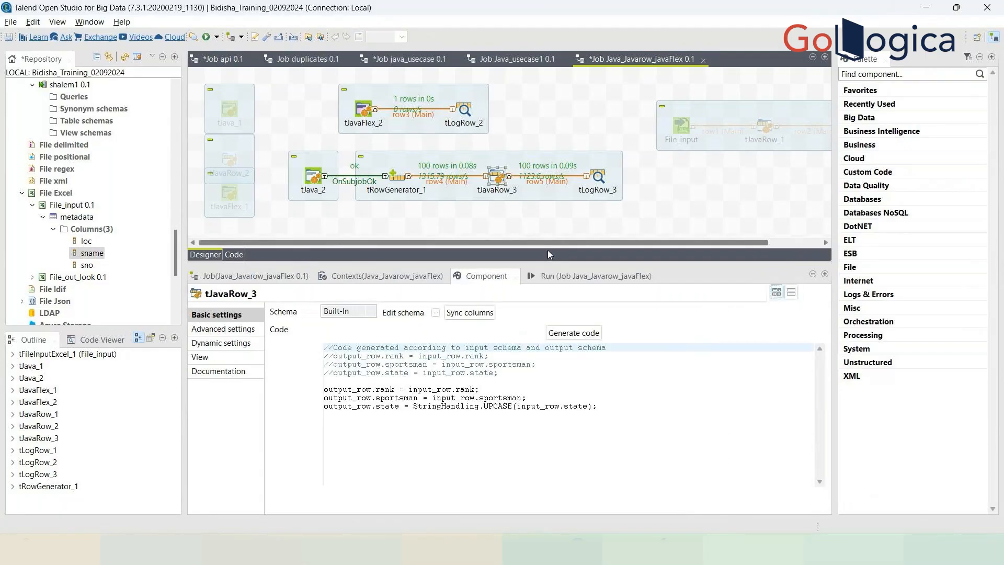
pyautogui.click(563, 274)
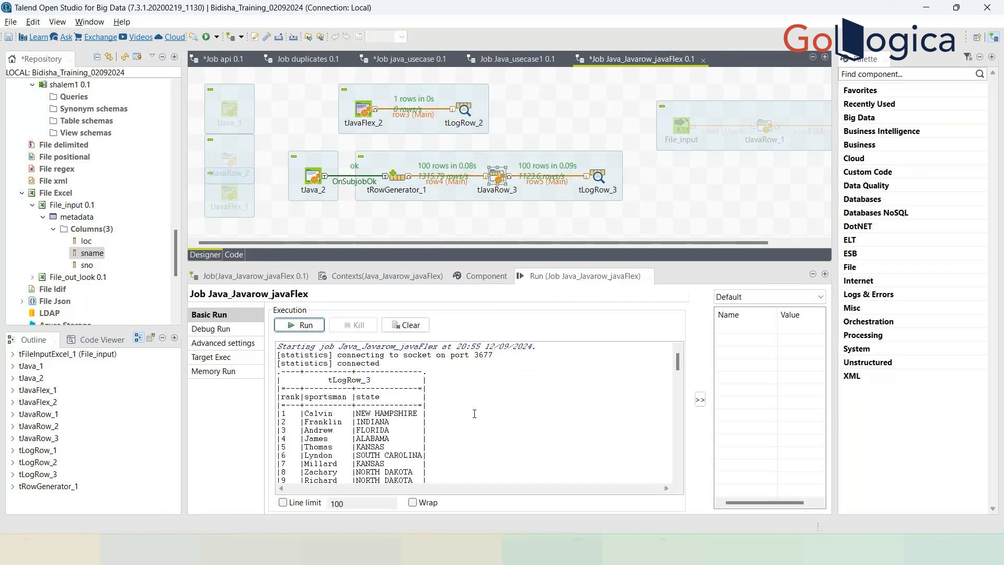
# Review tJavaFlex_2's main code and locate its printed greeting in the job's run output
pyautogui.doubleClick(363, 113)
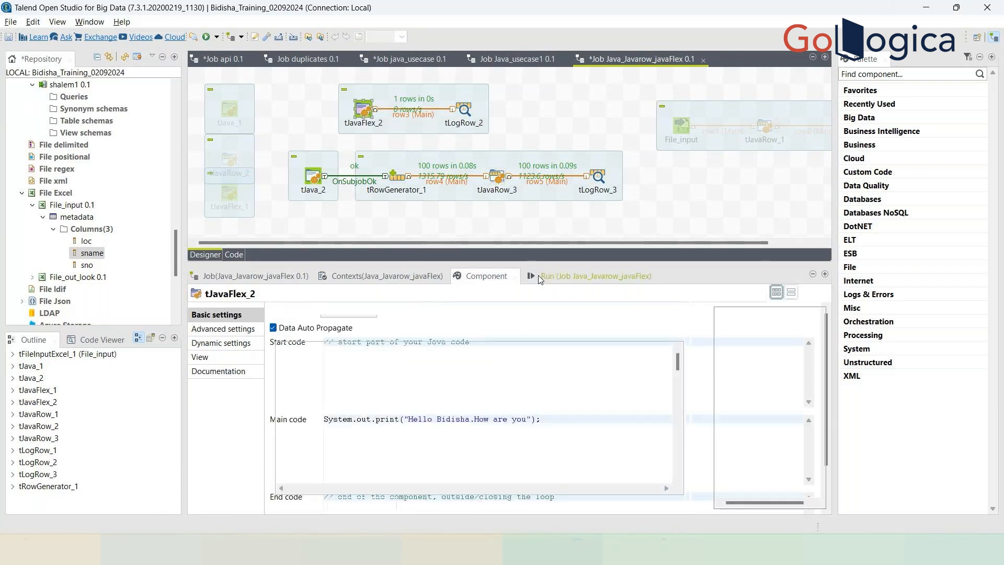
pyautogui.click(530, 273)
pyautogui.scroll(-20, 474, 366)
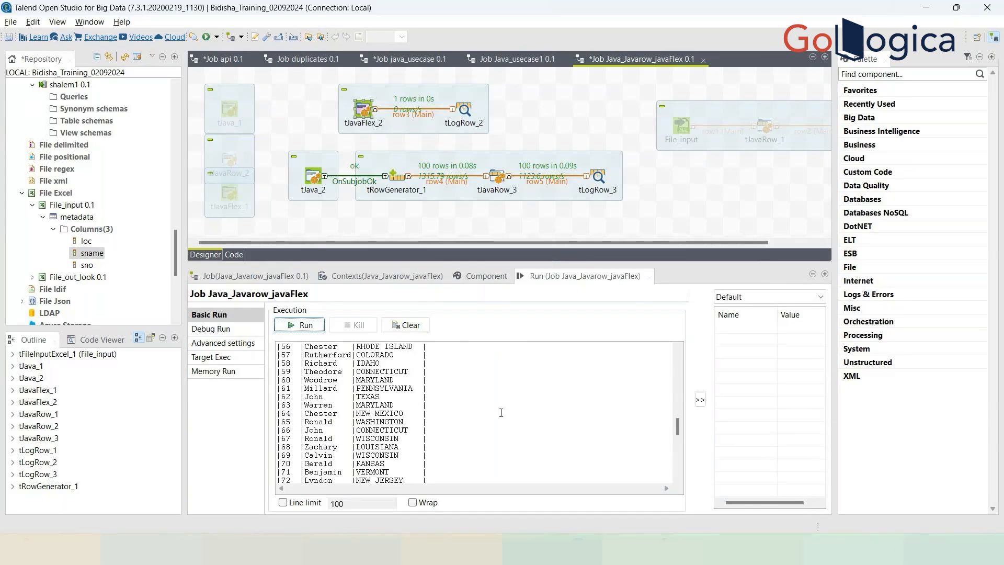
pyautogui.scroll(-12, 501, 413)
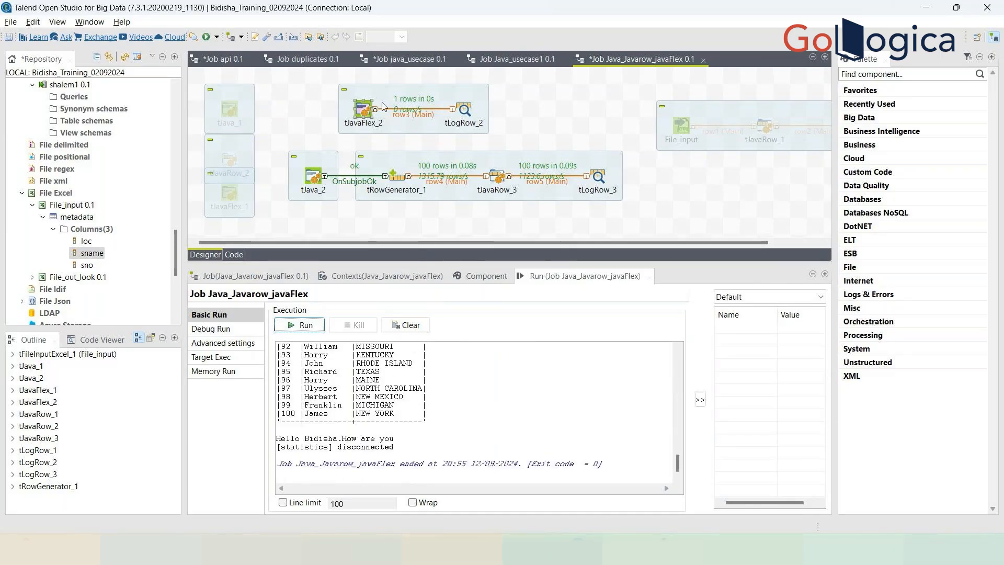
pyautogui.scroll(20, 462, 397)
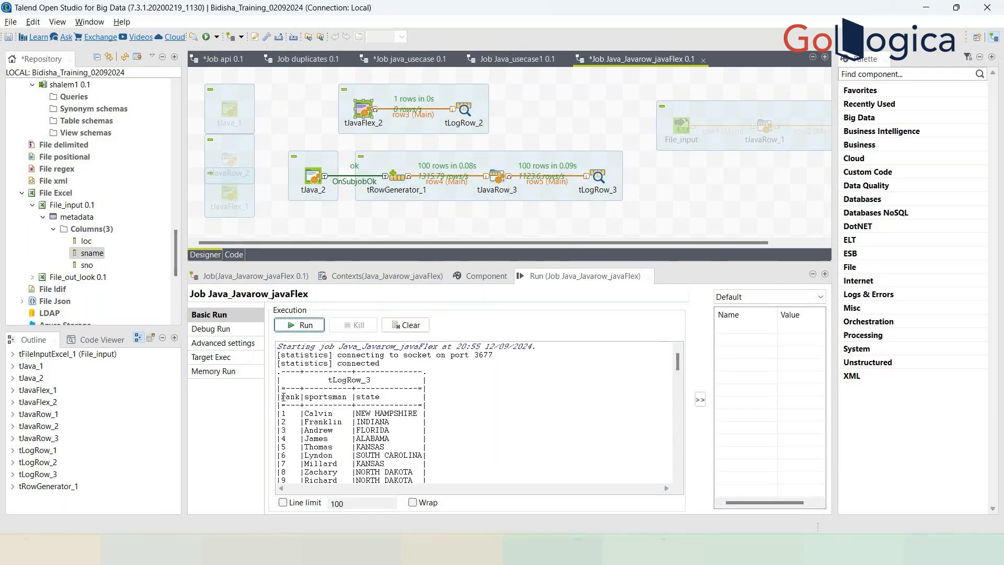
# Examine the run output in order, from the tLogRow_3 table of the second subjob to the tJavaFlex_2 greeting
pyautogui.moveTo(282, 397); pyautogui.dragTo(427, 439)
pyautogui.moveTo(280, 136); pyautogui.dragTo(588, 213)
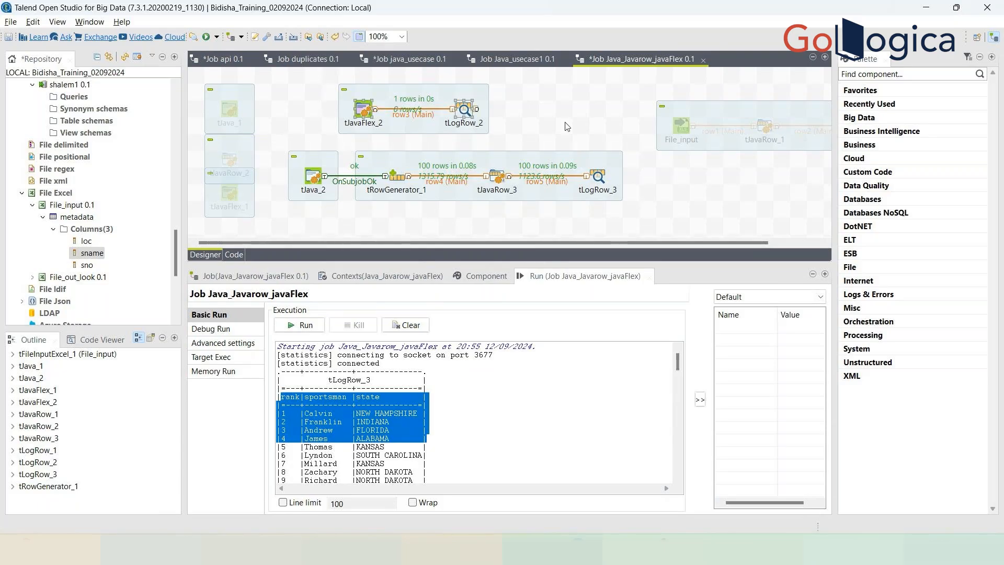
pyautogui.scroll(-7, 555, 406)
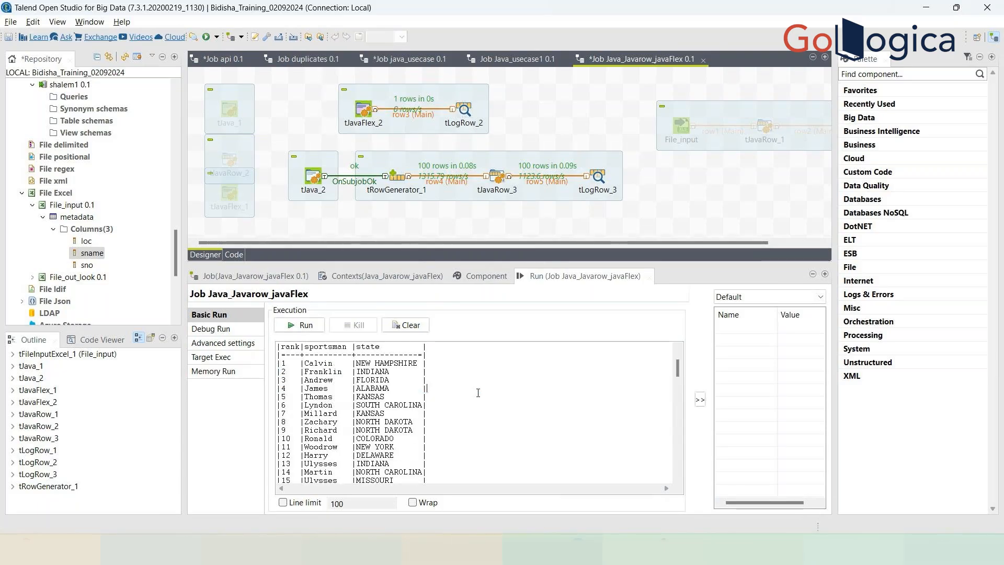
pyautogui.scroll(-12, 471, 393)
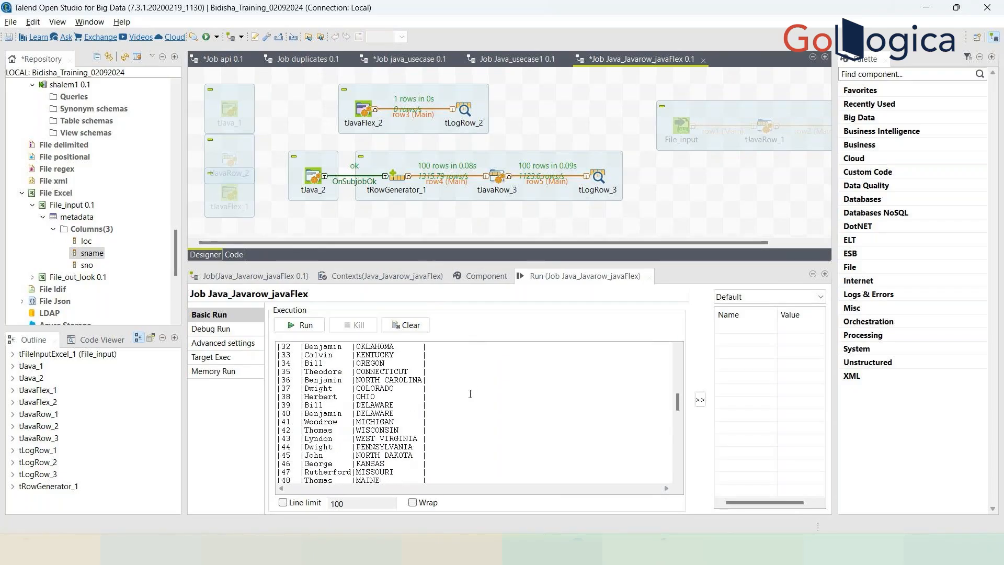
pyautogui.scroll(-14, 468, 393)
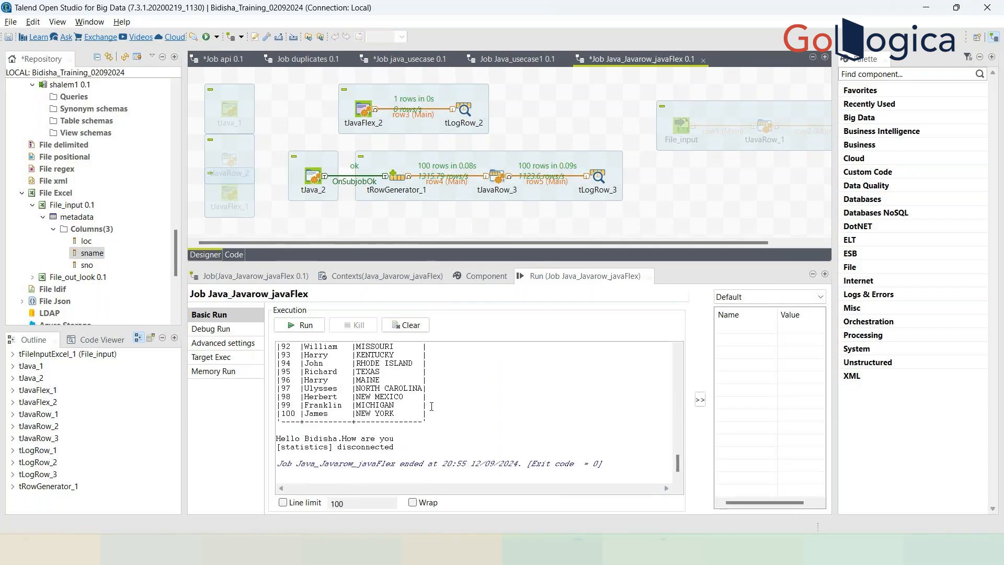
pyautogui.moveTo(277, 438); pyautogui.dragTo(405, 436)
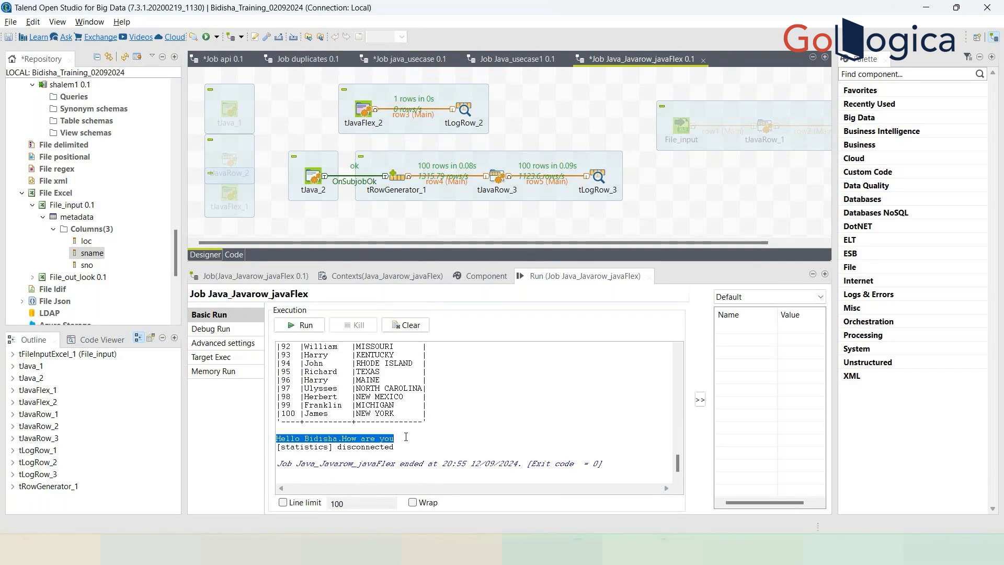
pyautogui.click(413, 442)
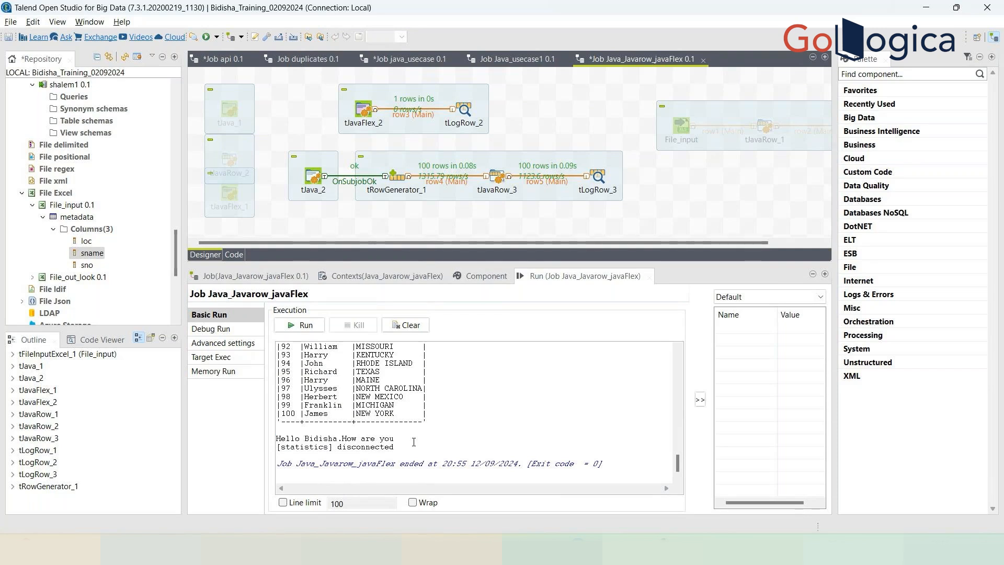
# Preview 100 generated rows in the tRowGenerator_1 editor and look through them to the last row
pyautogui.scroll(9, 402, 179)
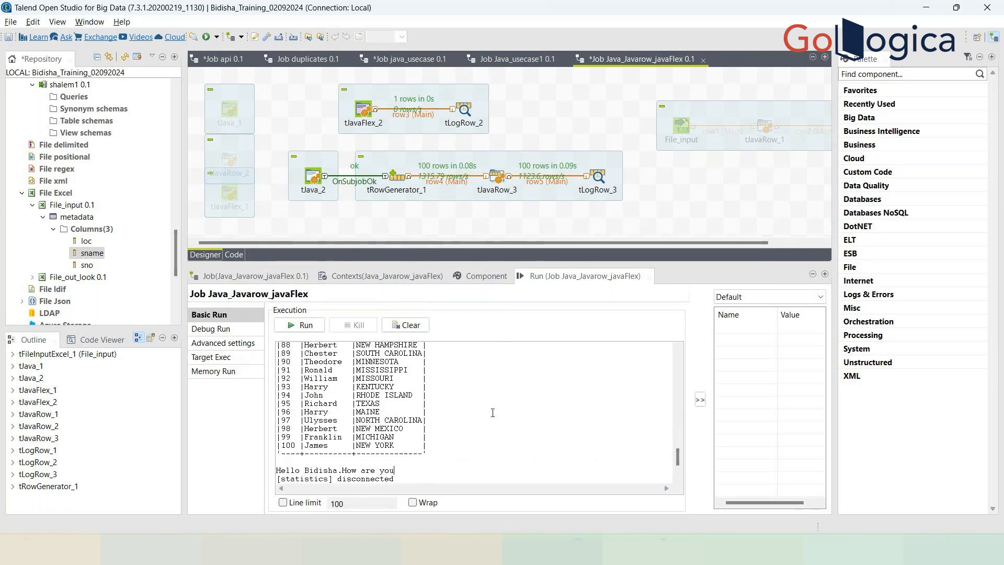
pyautogui.doubleClick(401, 179)
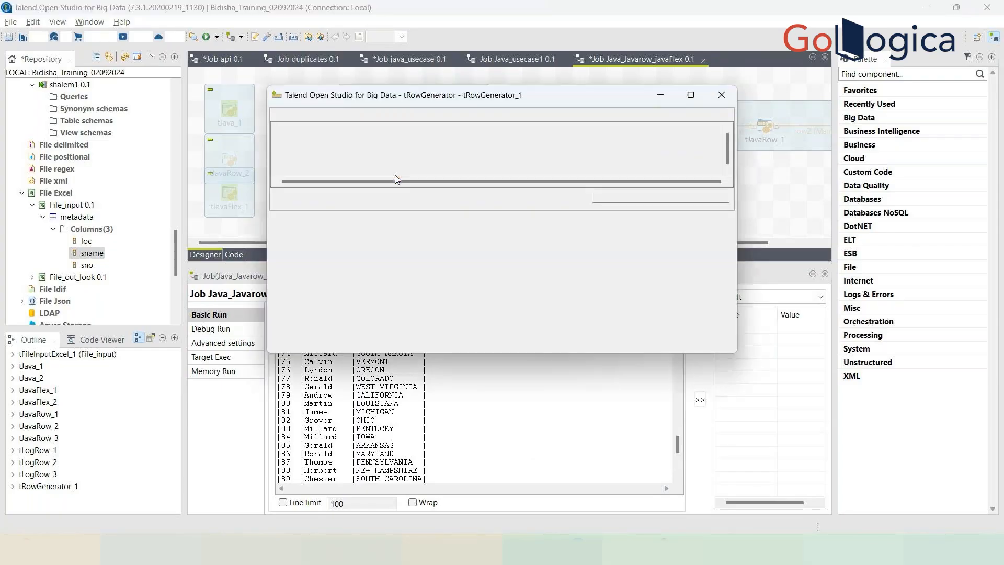
pyautogui.click(367, 219)
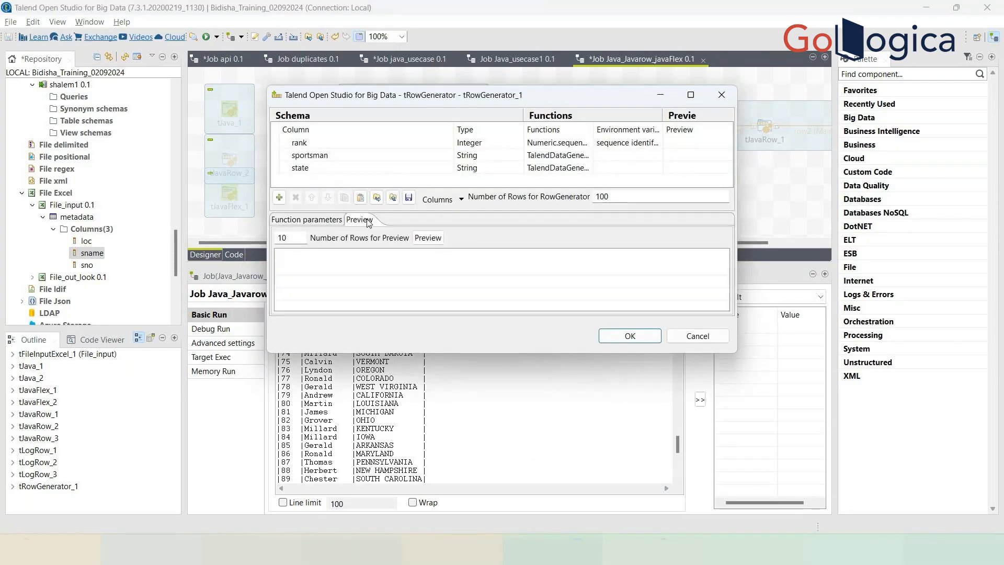
pyautogui.doubleClick(293, 236)
pyautogui.write('101')
pyautogui.press('BackSpace')
pyautogui.write('0')
pyautogui.click(428, 237)
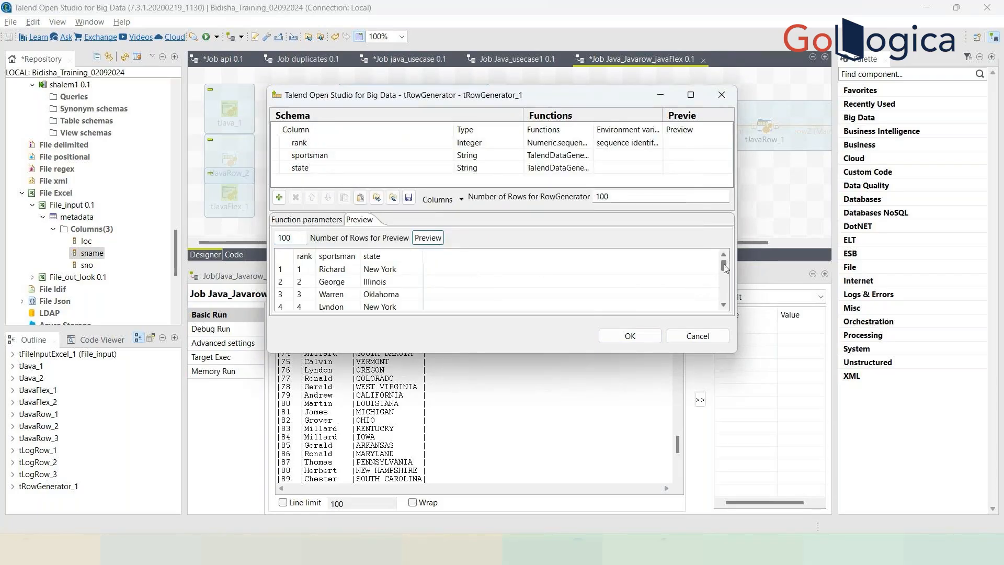
pyautogui.moveTo(725, 267); pyautogui.dragTo(733, 318)
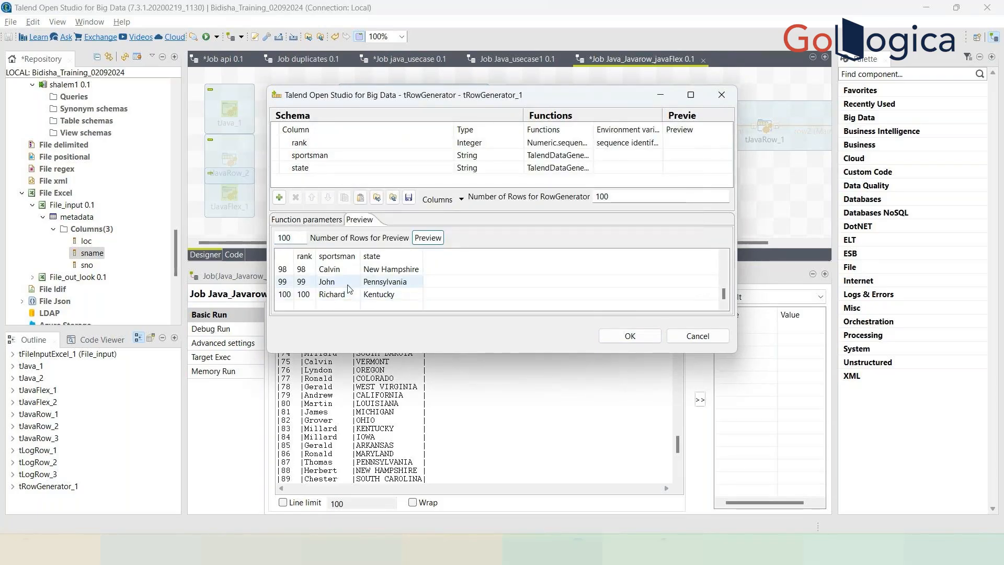
# Preview 1000 rows in the tRowGenerator_1 editor, look through the final rows and confirm the editor
pyautogui.click(301, 237)
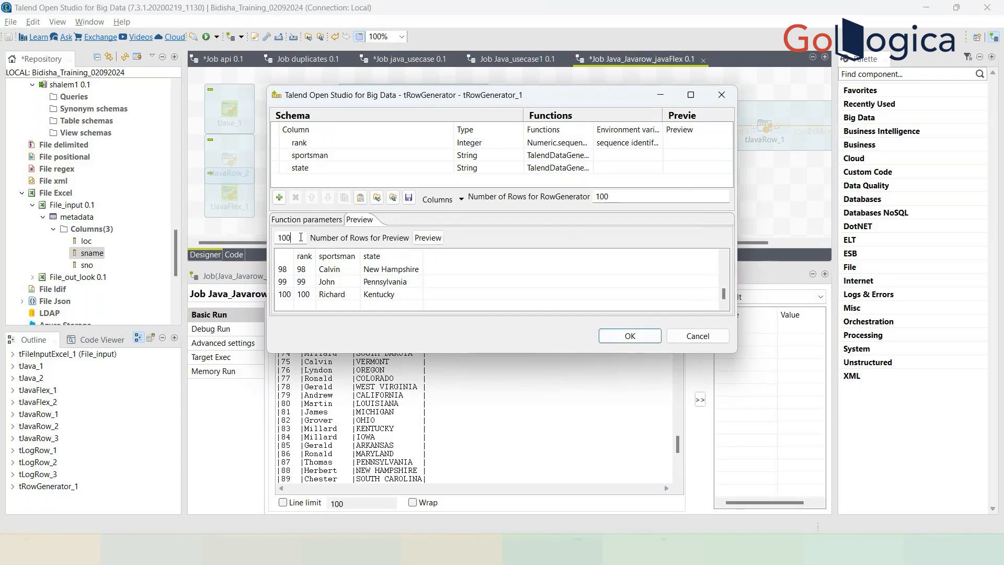
pyautogui.write('0')
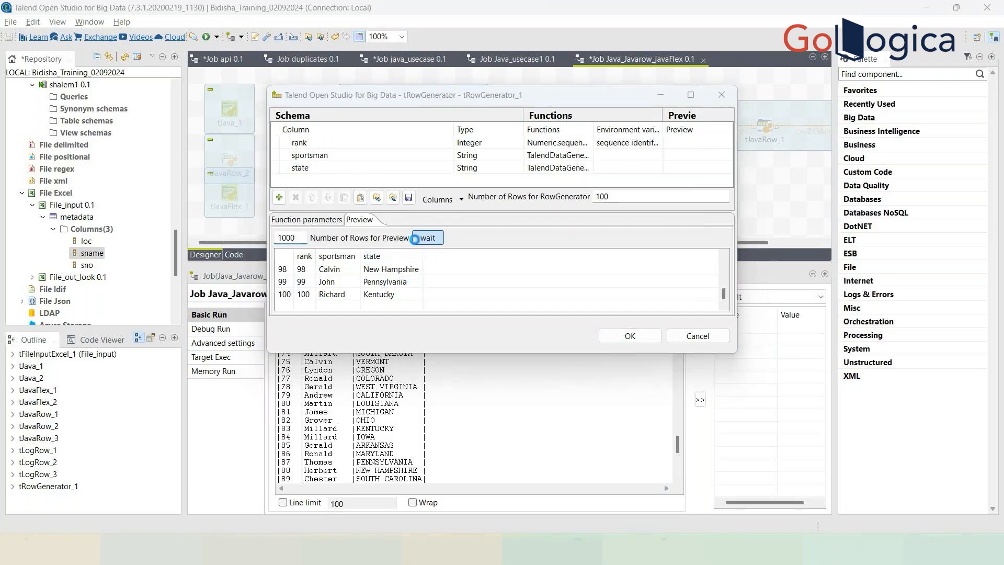
pyautogui.click(426, 237)
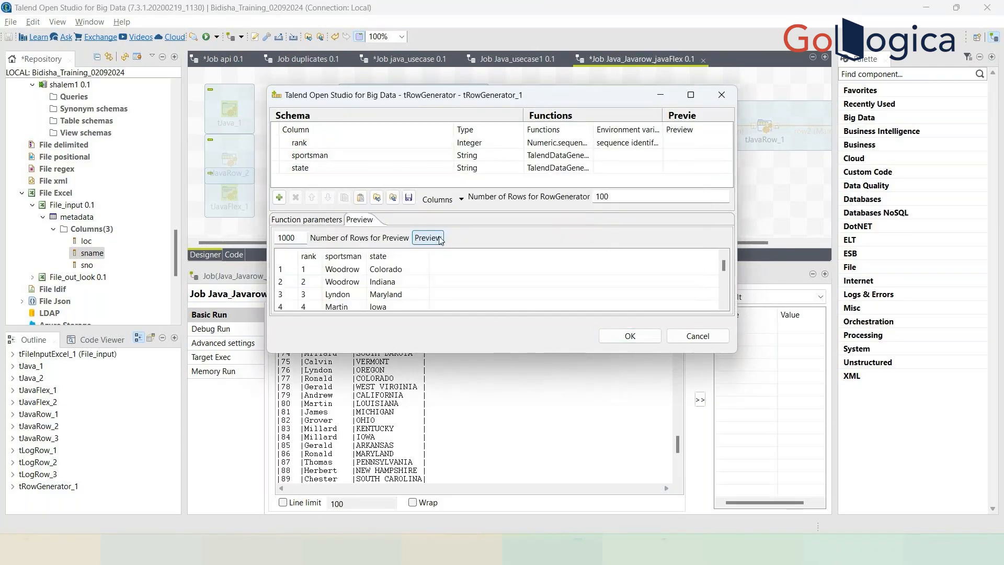
pyautogui.scroll(-20, 340, 285)
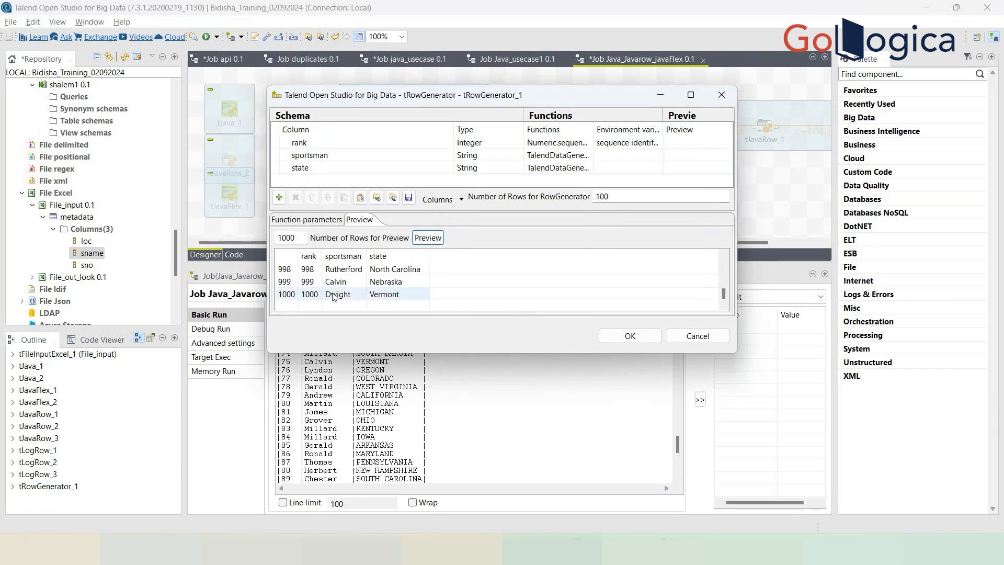
pyautogui.scroll(5, 331, 295)
pyautogui.scroll(12, 329, 293)
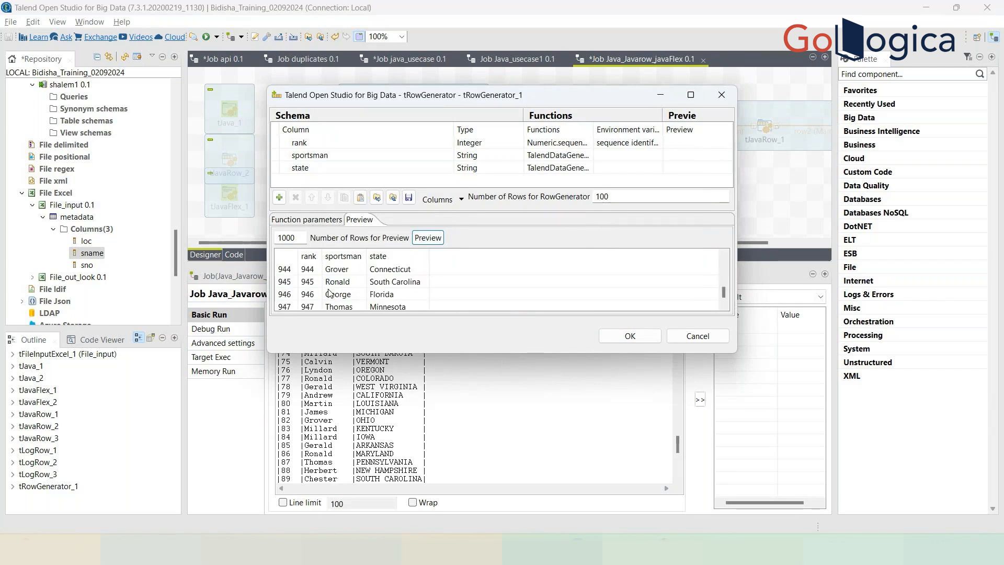
pyautogui.scroll(20, 329, 294)
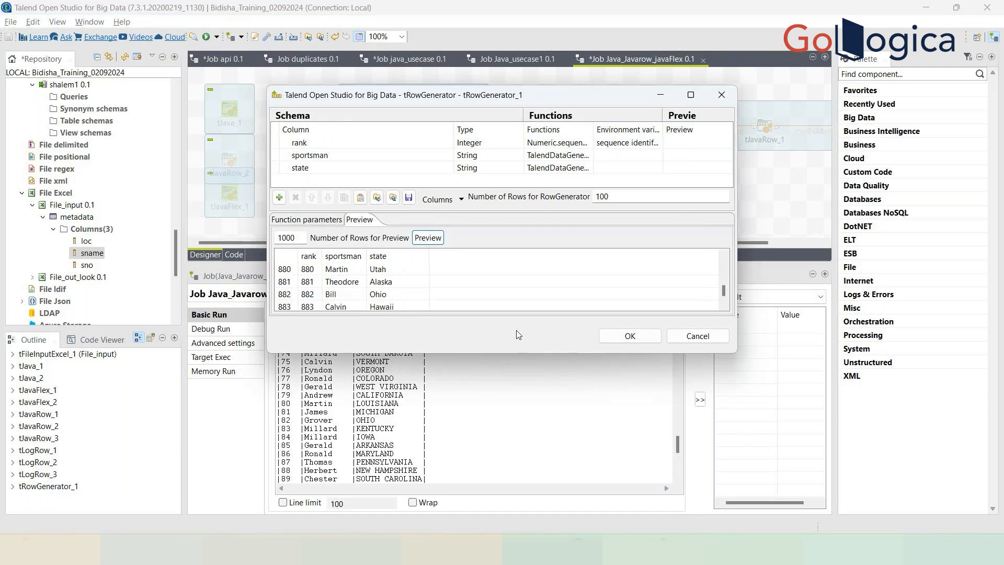
pyautogui.click(630, 335)
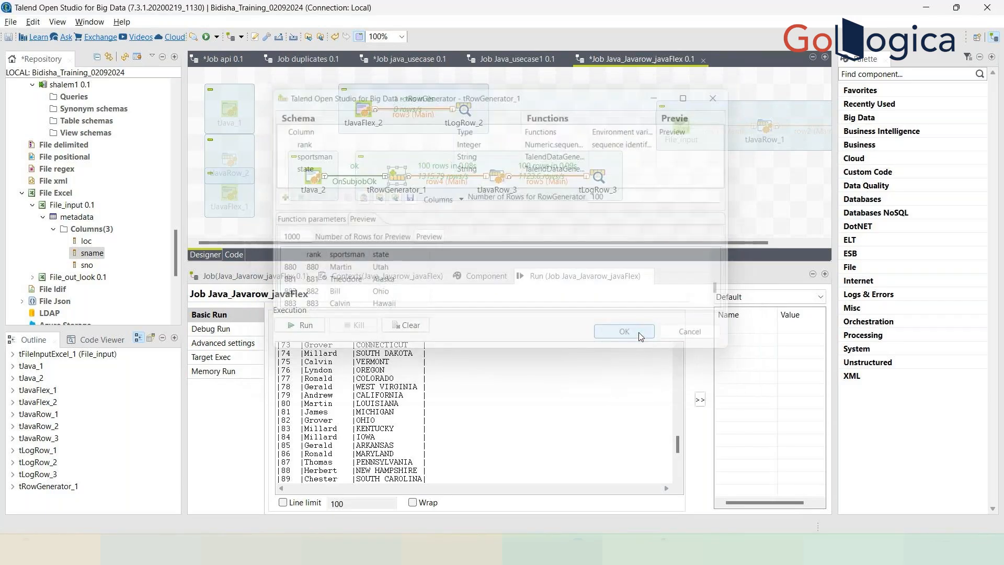
# Run the Java_Javarow_javaFlex job again and clear its run output
pyautogui.click(301, 325)
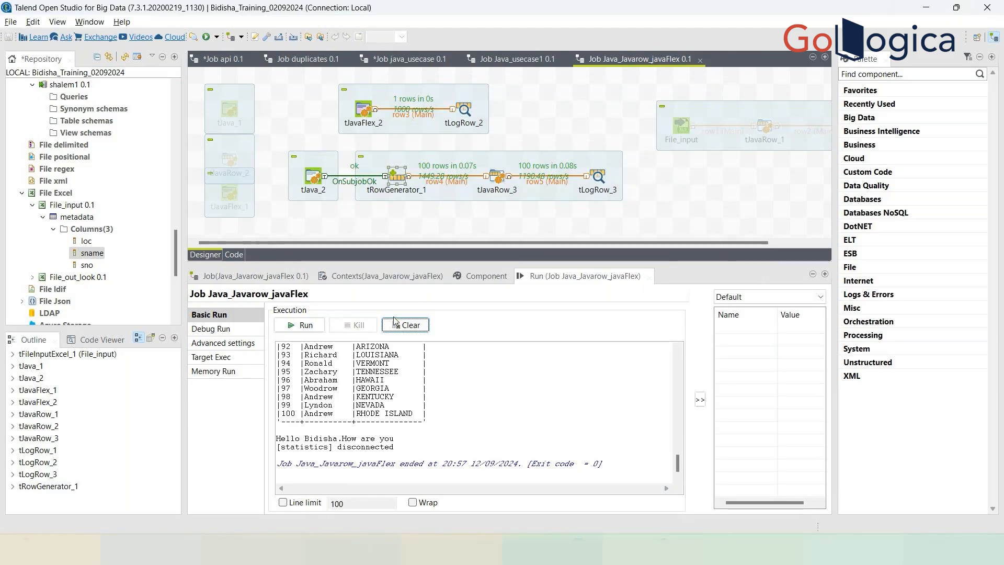
pyautogui.click(394, 323)
pyautogui.click(496, 177)
pyautogui.click(316, 177)
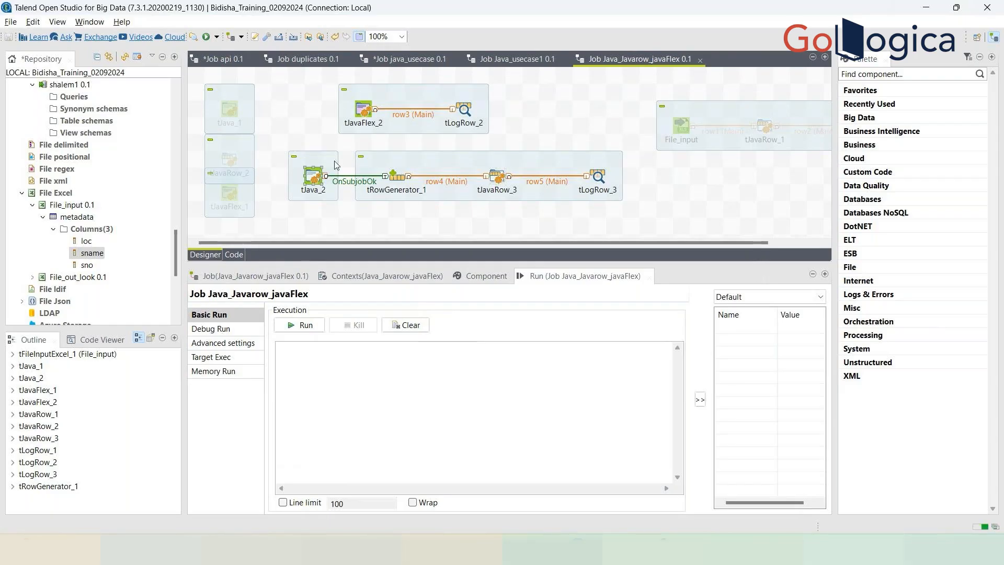
pyautogui.click(360, 110)
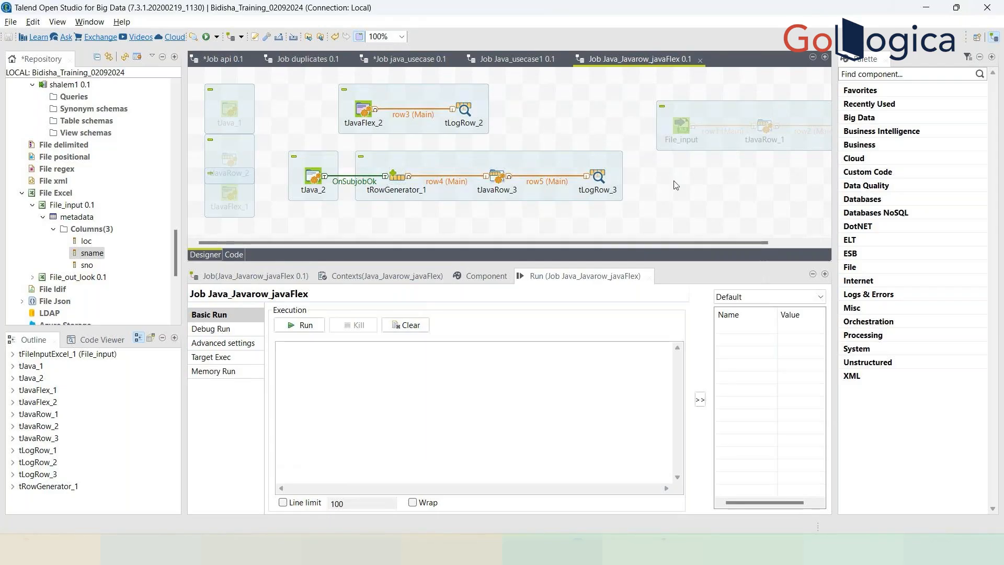
pyautogui.moveTo(684, 244); pyautogui.dragTo(736, 237)
pyautogui.moveTo(588, 94); pyautogui.dragTo(747, 165)
pyautogui.rightClick(708, 128)
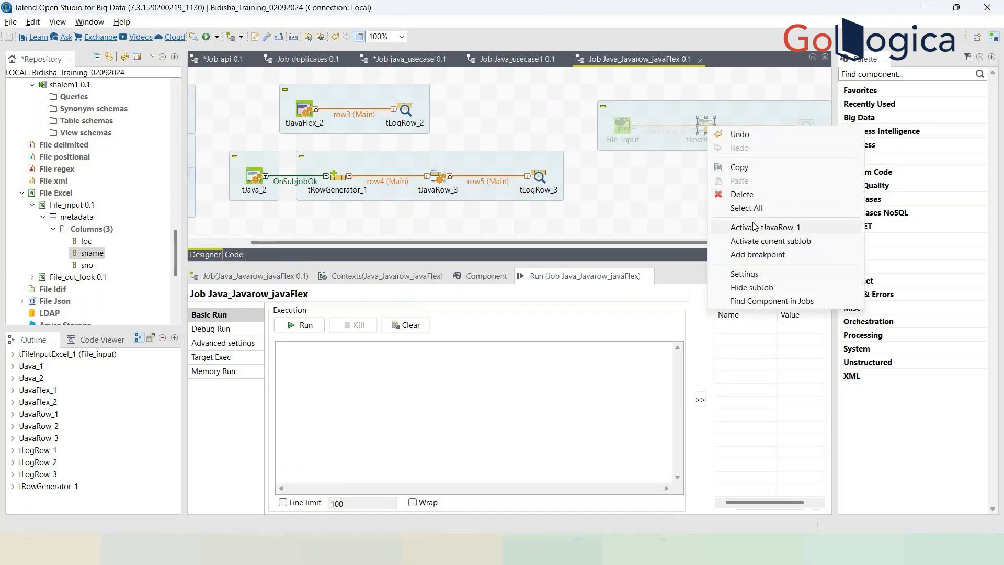
pyautogui.click(765, 227)
pyautogui.moveTo(589, 93); pyautogui.dragTo(831, 188)
pyautogui.rightClick(616, 126)
pyautogui.click(657, 227)
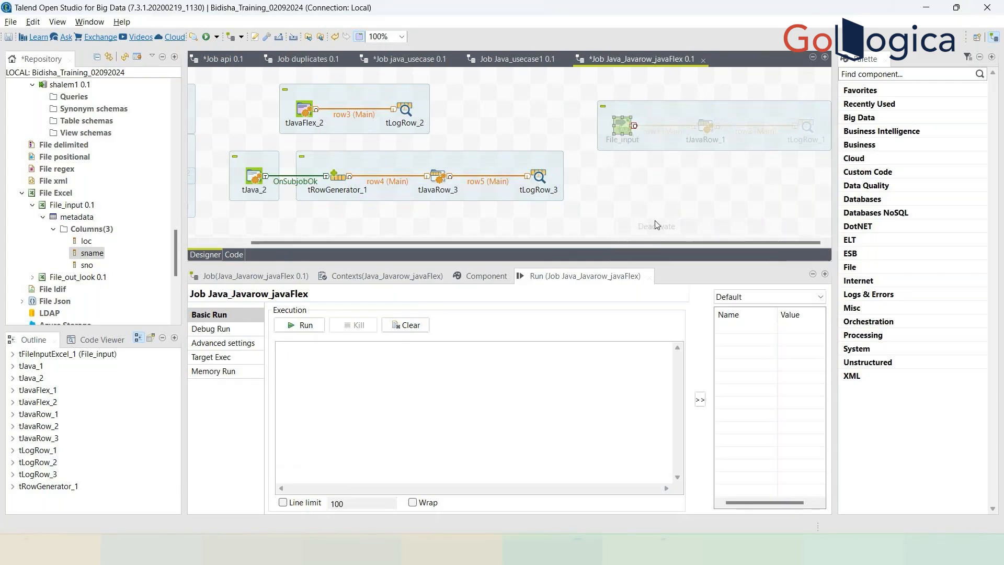
# Activate the File_input, tJavaRow_1 and tLogRow_1 components one by one to re-enable their subjob
pyautogui.rightClick(628, 126)
pyautogui.click(596, 146)
pyautogui.click(621, 129)
pyautogui.rightClick(622, 133)
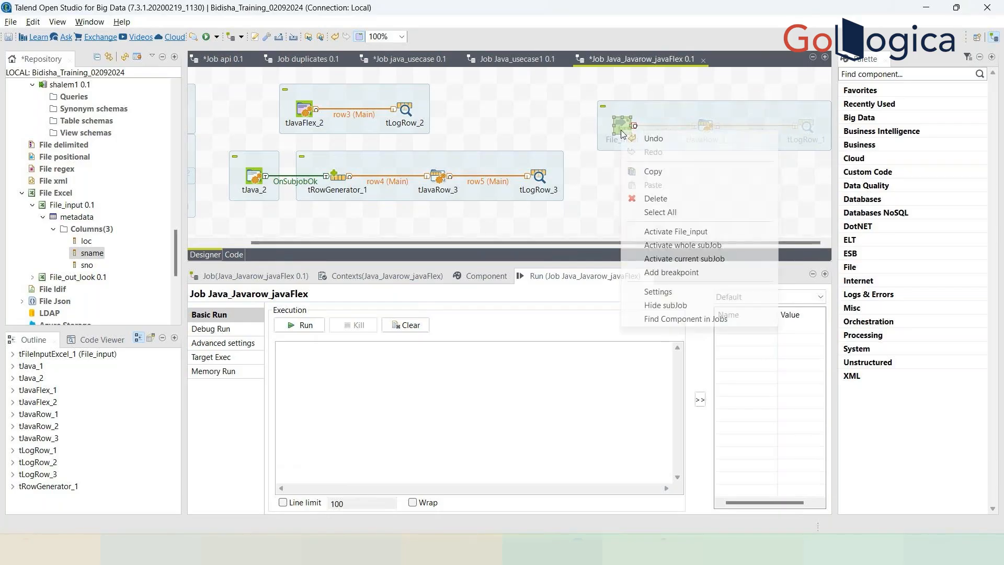
pyautogui.click(661, 230)
pyautogui.rightClick(705, 125)
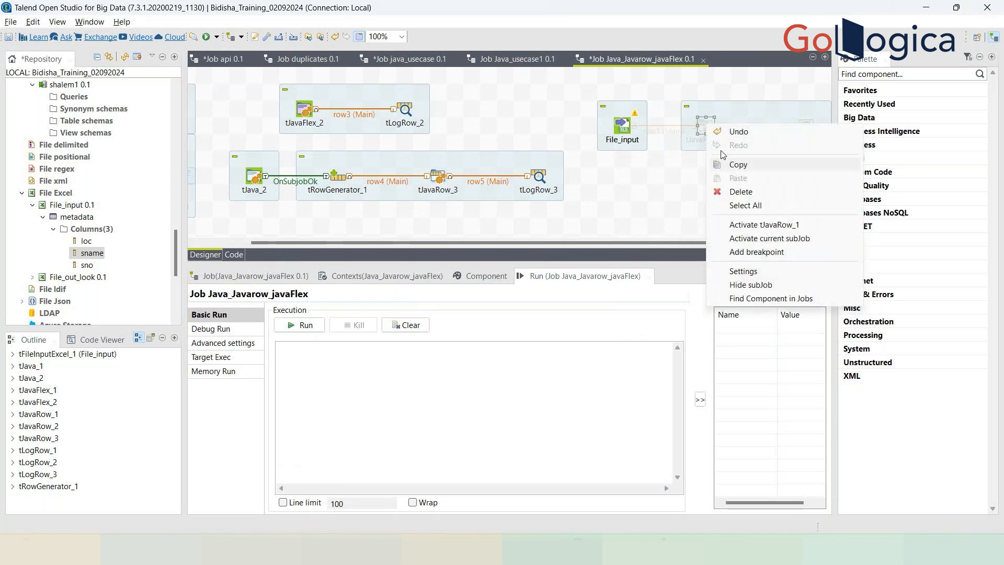
pyautogui.click(751, 225)
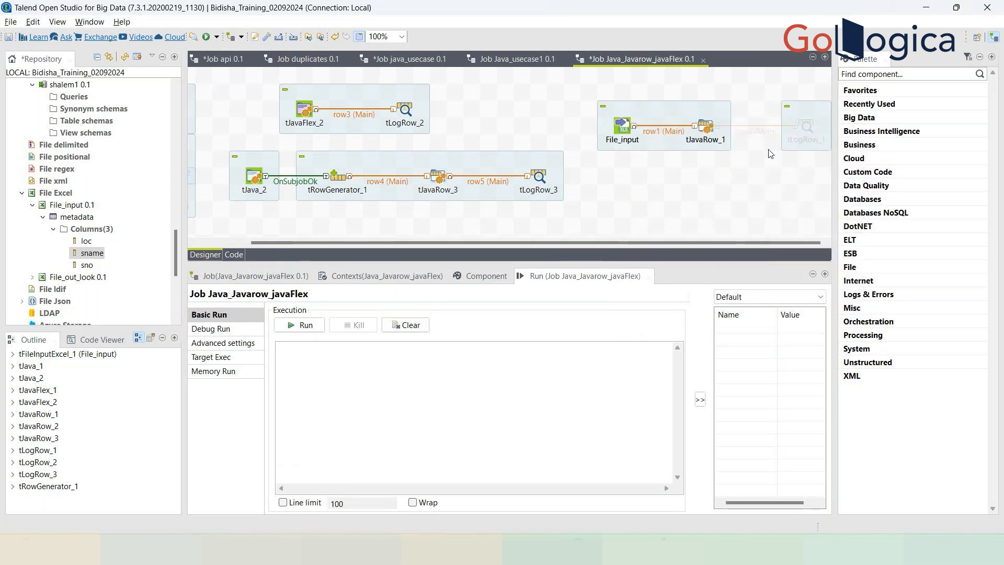
pyautogui.rightClick(808, 122)
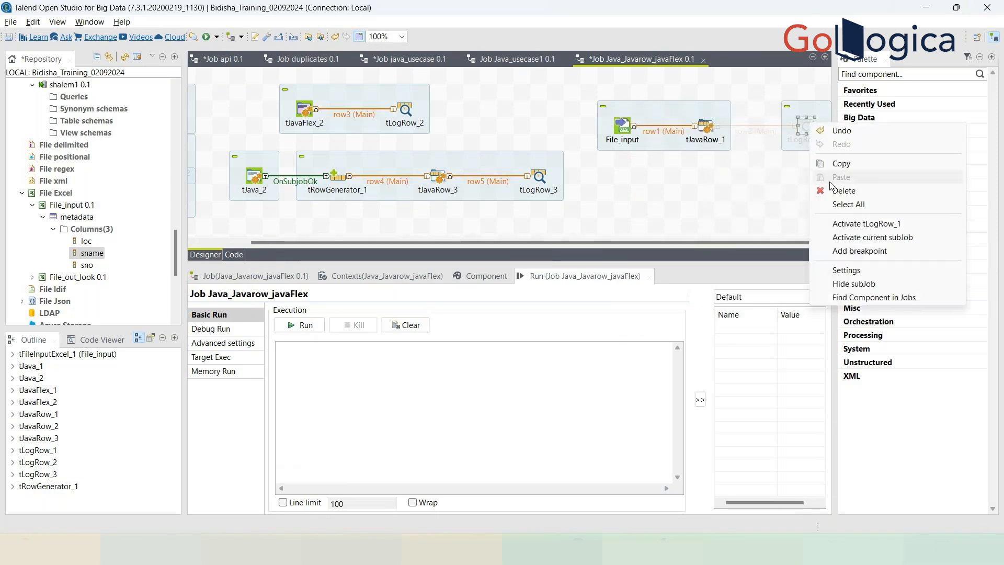
pyautogui.click(852, 226)
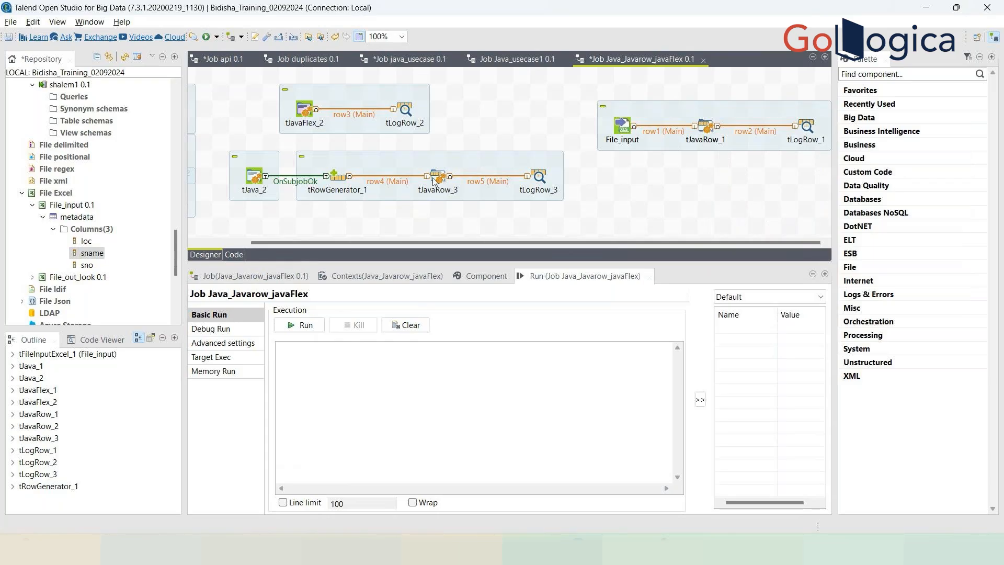
# Save the Java_Javarow_javaFlex job, and close it together with the Java_usecase1 job
pyautogui.click(366, 132)
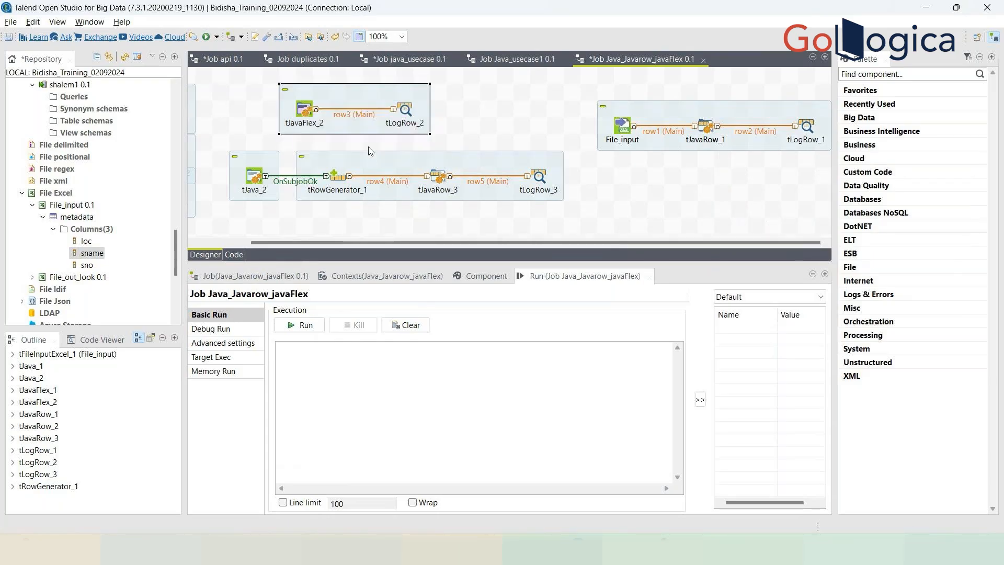
pyautogui.click(360, 152)
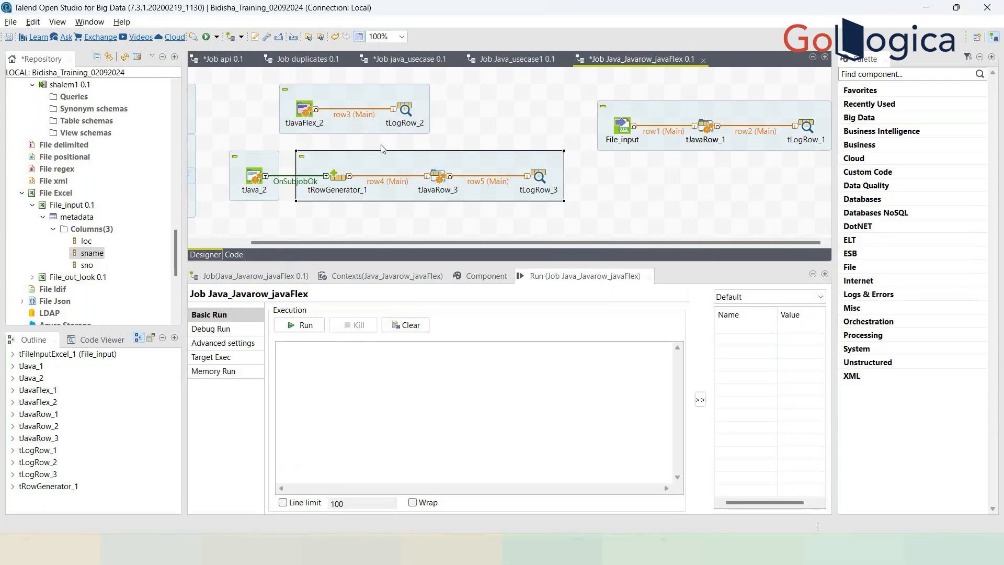
pyautogui.click(7, 36)
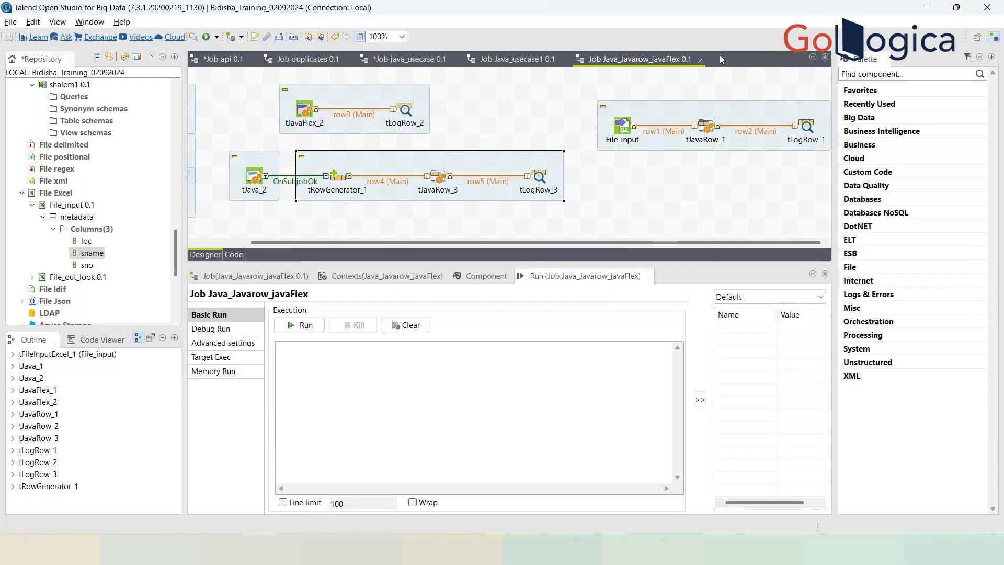
pyautogui.click(700, 61)
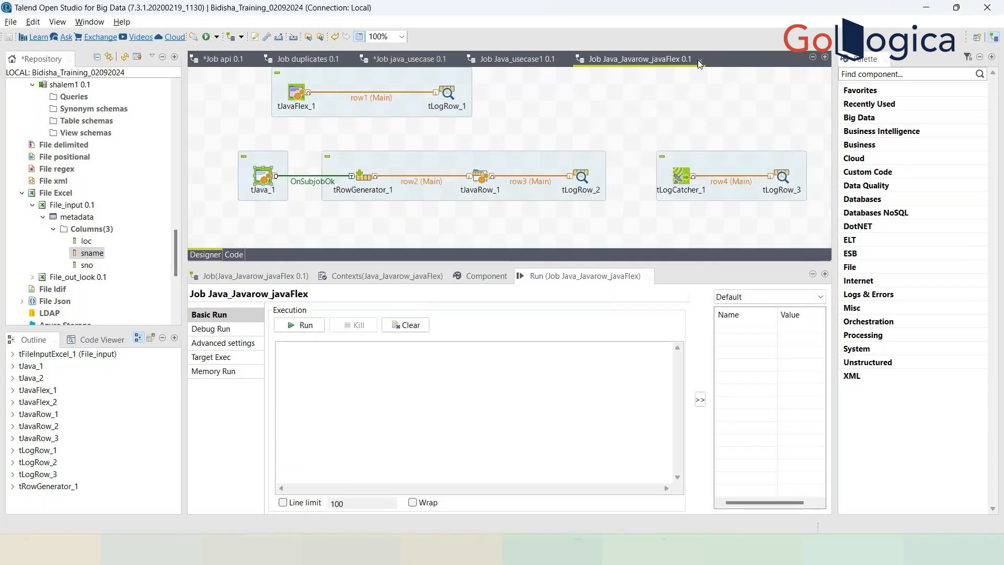
pyautogui.click(564, 62)
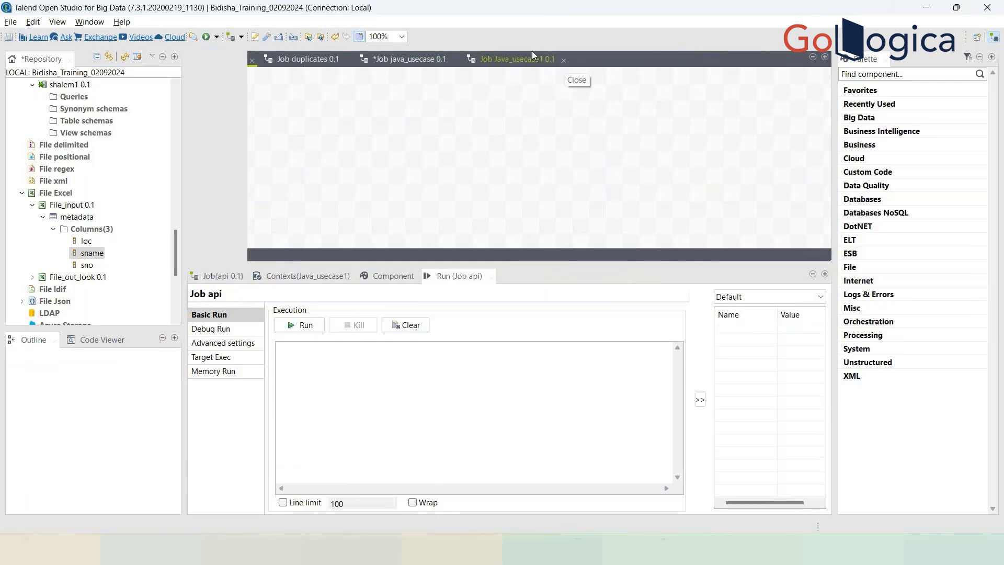
# In the duplicates job, move the two deactivated subjobs up and shift the tUniqRow_1 and tLogCatcher_1 subjobs to the left
pyautogui.click(308, 61)
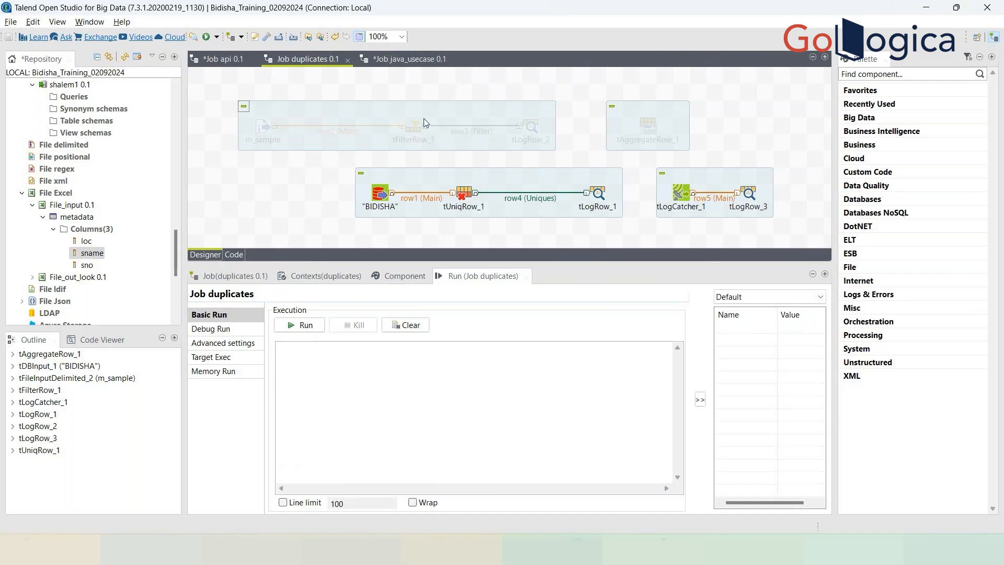
pyautogui.moveTo(418, 108); pyautogui.dragTo(415, 74)
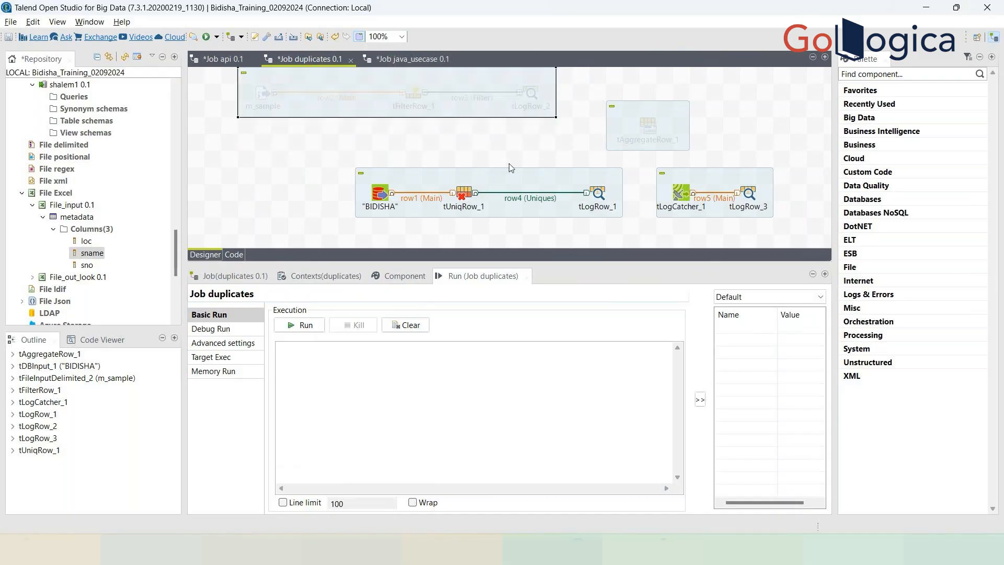
pyautogui.click(645, 124)
pyautogui.moveTo(647, 108); pyautogui.dragTo(656, 87)
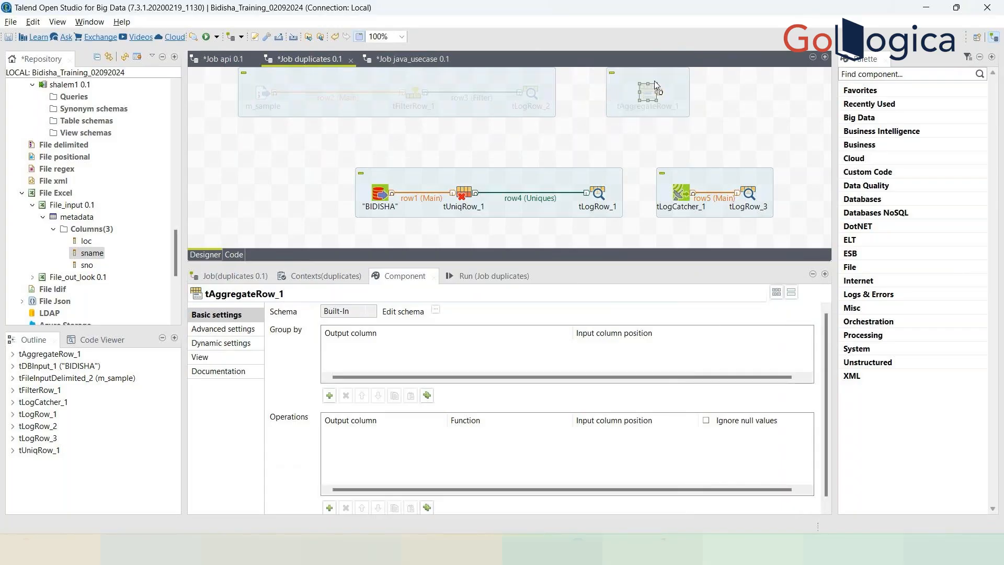
pyautogui.moveTo(523, 176); pyautogui.dragTo(387, 158)
pyautogui.moveTo(682, 176); pyautogui.dragTo(613, 165)
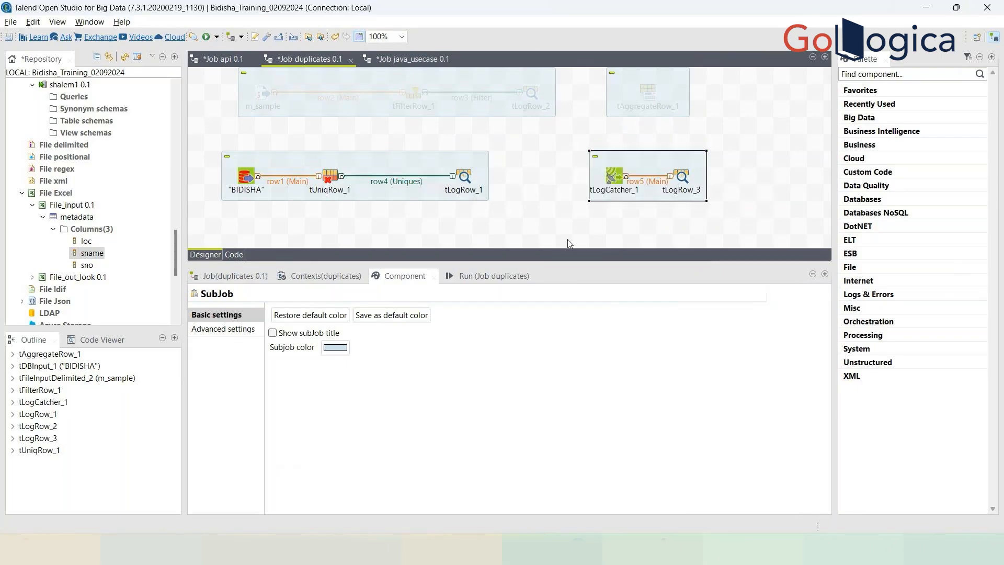
# Review the basic settings and query of the Oracle database input that feeds tUniqRow_1
pyautogui.click(491, 276)
pyautogui.click(523, 213)
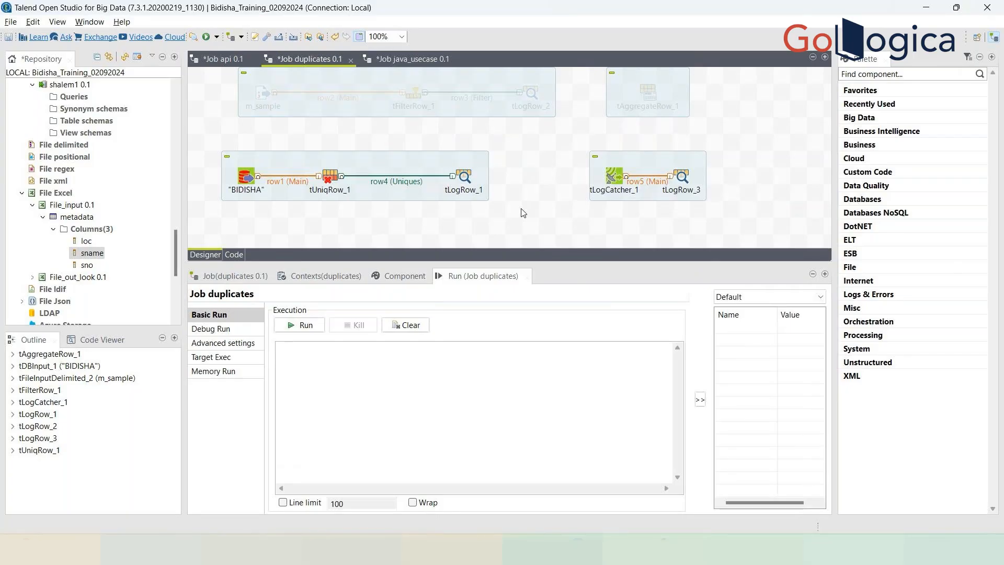
pyautogui.click(246, 179)
pyautogui.doubleClick(246, 180)
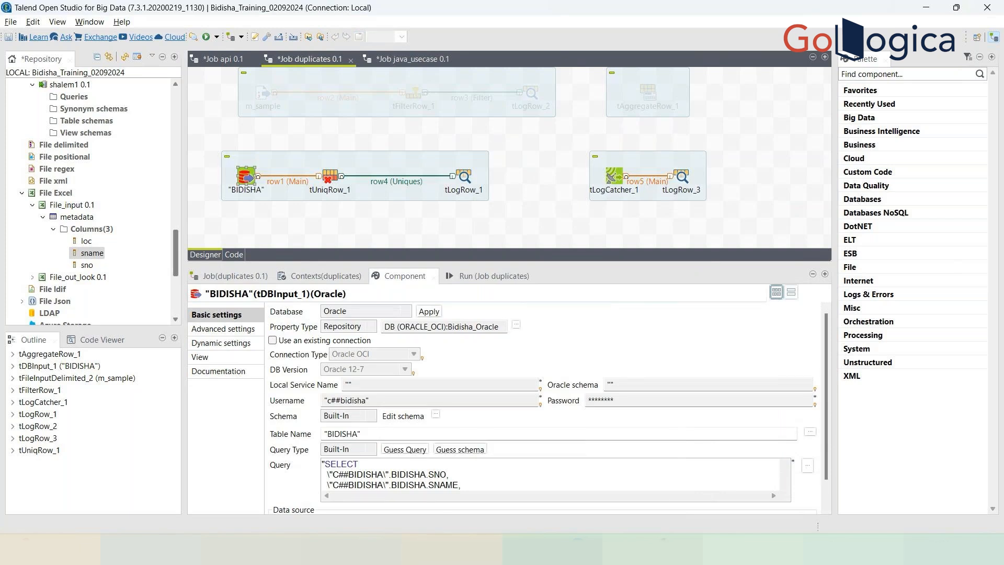
# Rerun the selected query on the input's source table in Oracle SQL Developer, and return to Talend to view tUniqRow_1's unique key settings
pyautogui.hotkey('alt', 'Tab')
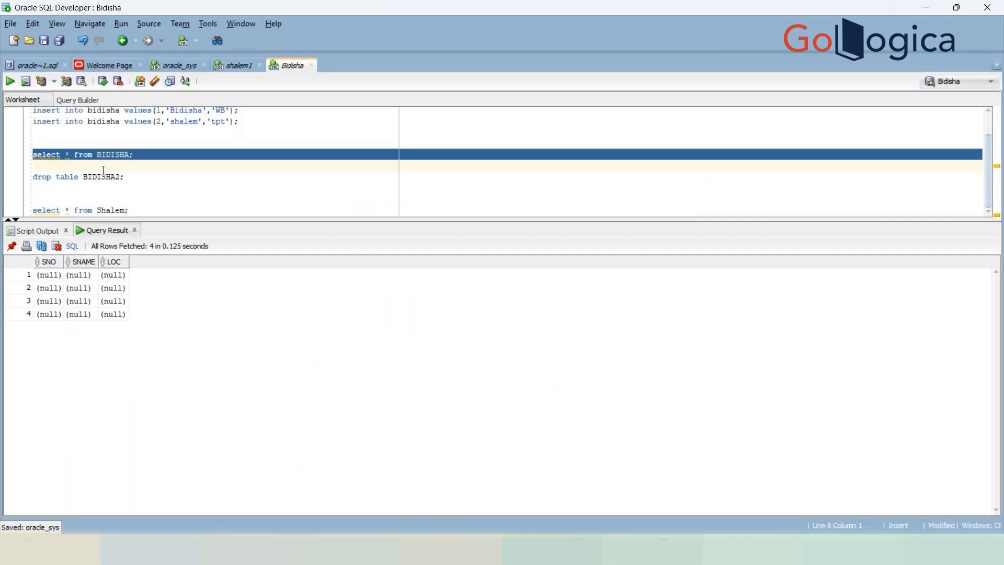
pyautogui.click(10, 82)
pyautogui.click(928, 9)
pyautogui.click(328, 177)
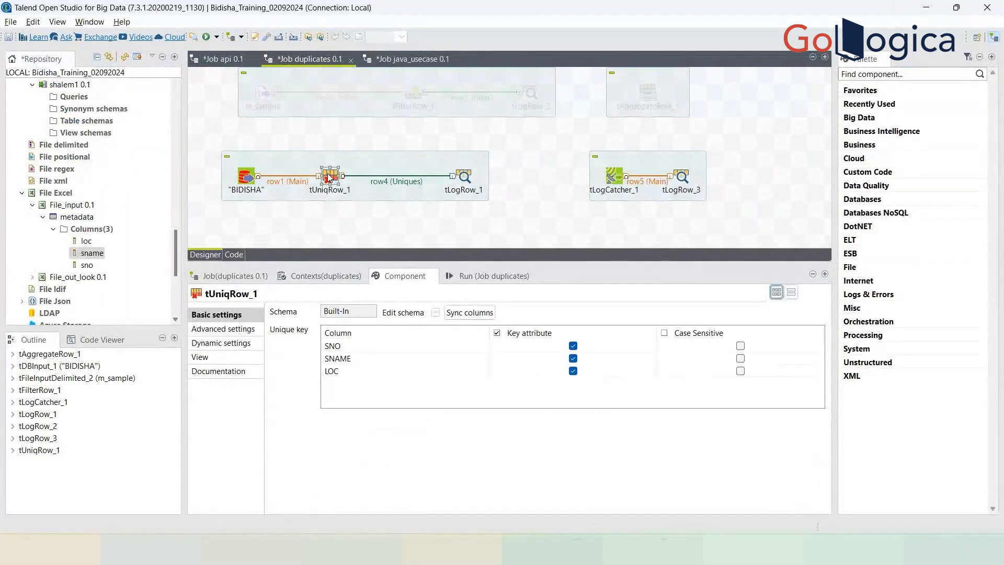
# Inspect the input and output schemas of tUniqRow_1 in an enlarged window, toggling Nullable off and back on for all input columns
pyautogui.click(435, 312)
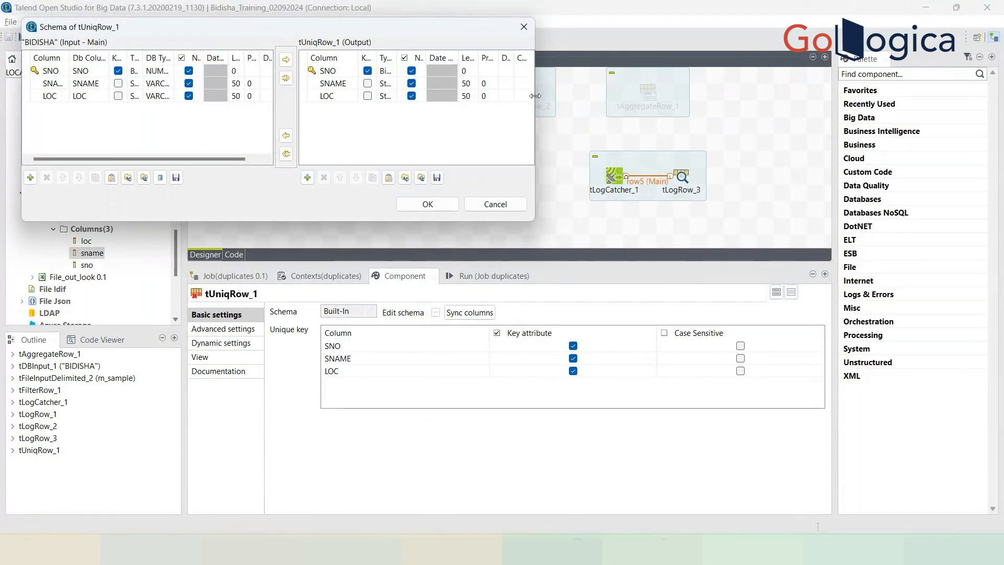
pyautogui.moveTo(534, 96); pyautogui.dragTo(791, 99)
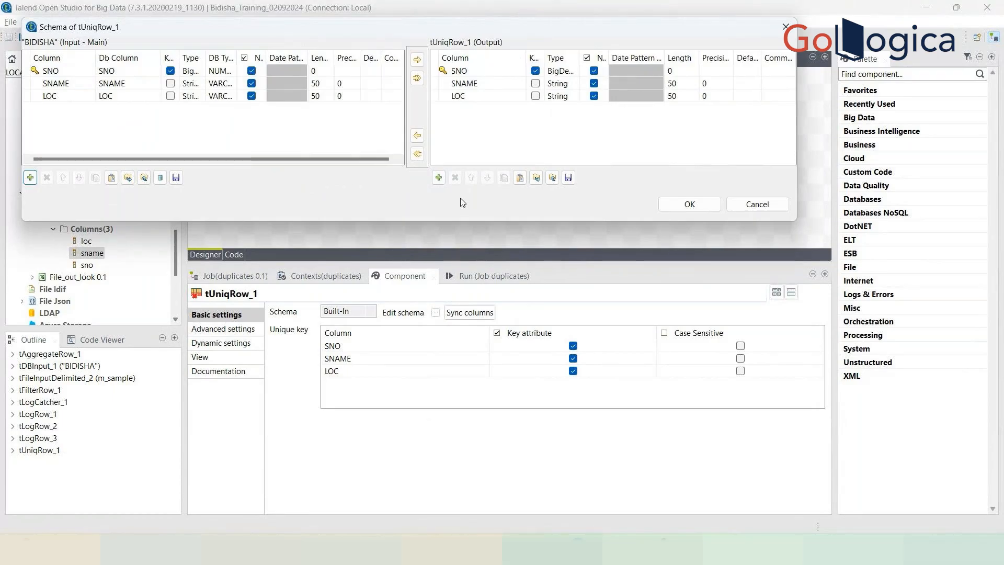
pyautogui.moveTo(428, 220); pyautogui.dragTo(428, 344)
pyautogui.moveTo(265, 58)
pyautogui.mouseDown()
pyautogui.moveTo(298, 58)
pyautogui.moveTo(245, 58)
pyautogui.moveTo(265, 58)
pyautogui.mouseUp()
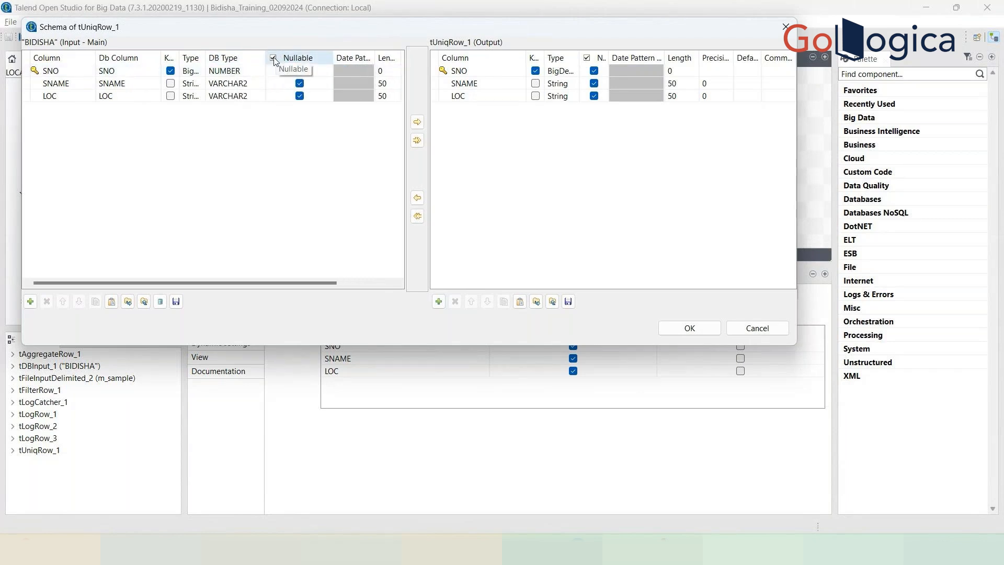
pyautogui.click(272, 59)
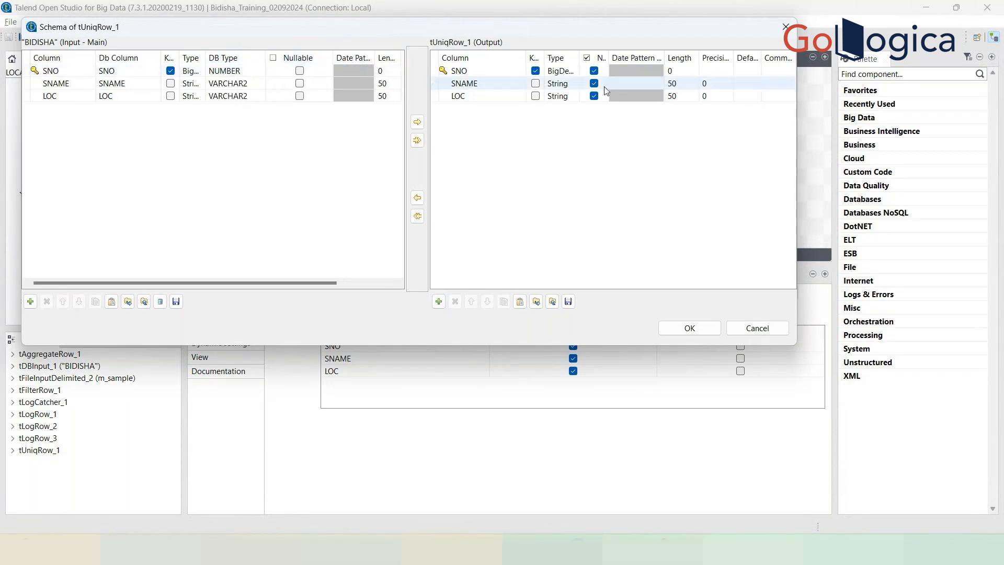
pyautogui.click(272, 58)
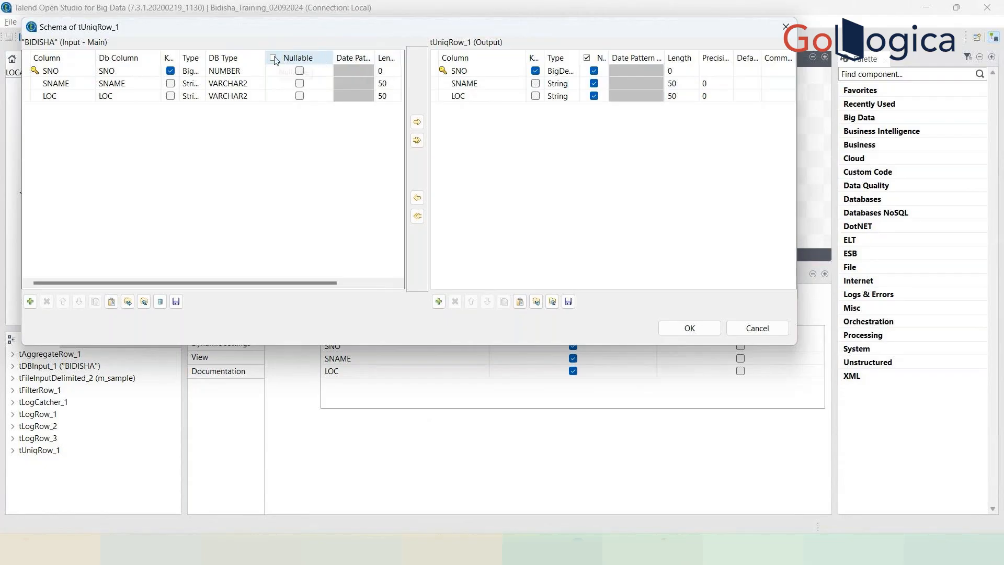
pyautogui.click(678, 329)
# Run the duplicates job and highlight the data row printed by tLogRow_1
pyautogui.click(506, 275)
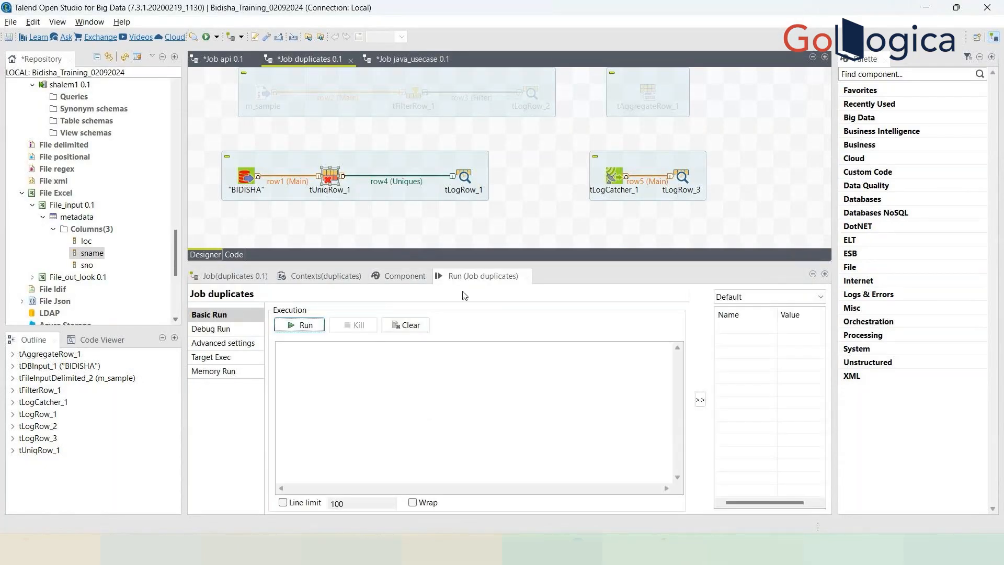
pyautogui.click(306, 325)
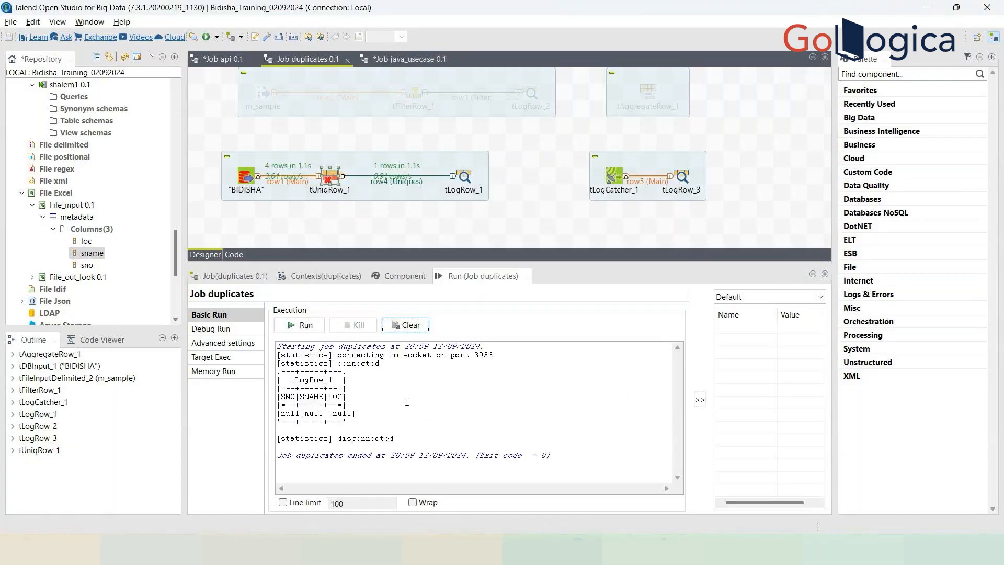
pyautogui.moveTo(361, 413); pyautogui.dragTo(268, 415)
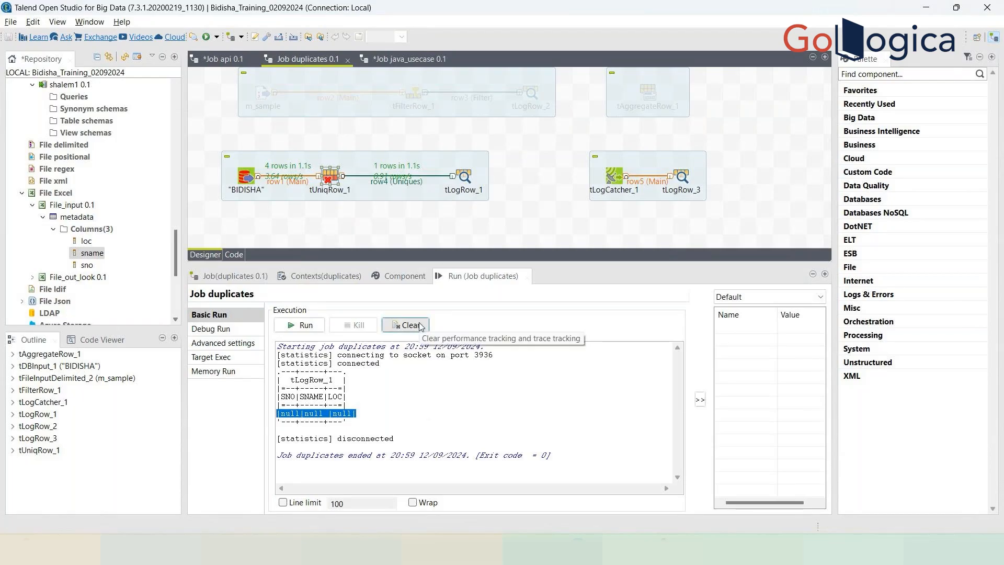
# Return to the tUniqRow_1 settings and reopen its schema for editing
pyautogui.click(327, 178)
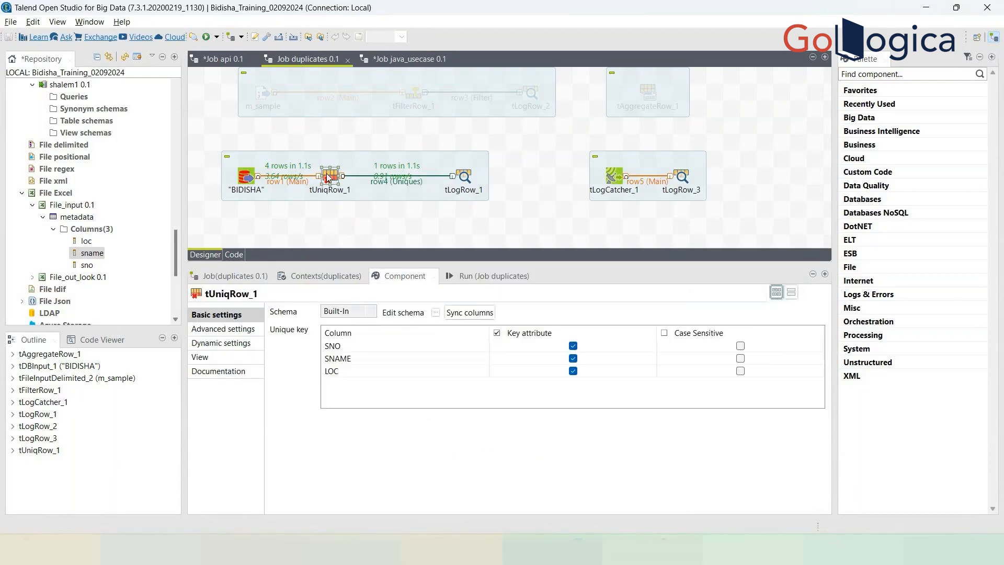
pyautogui.click(436, 314)
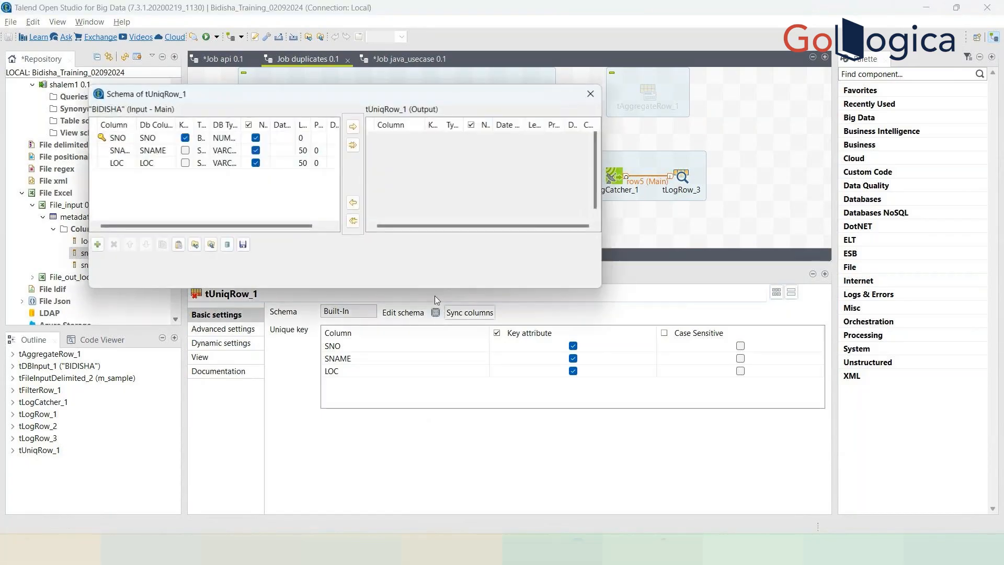
# Make all columns non-nullable in both the input and output schemas of tUniqRow_1 and accept the schema changes
pyautogui.click(248, 125)
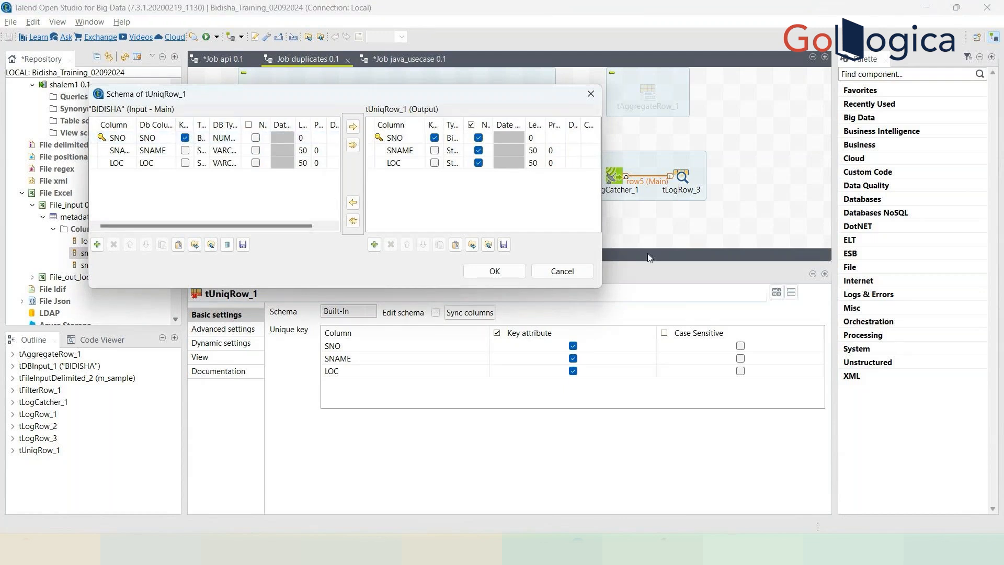
pyautogui.moveTo(603, 252); pyautogui.dragTo(860, 327)
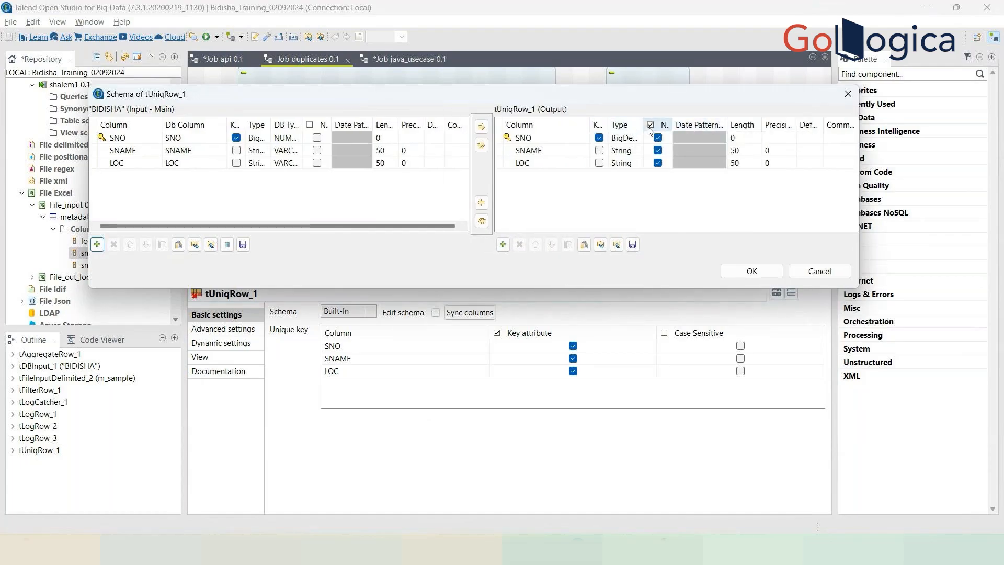
pyautogui.moveTo(644, 124); pyautogui.dragTo(547, 122)
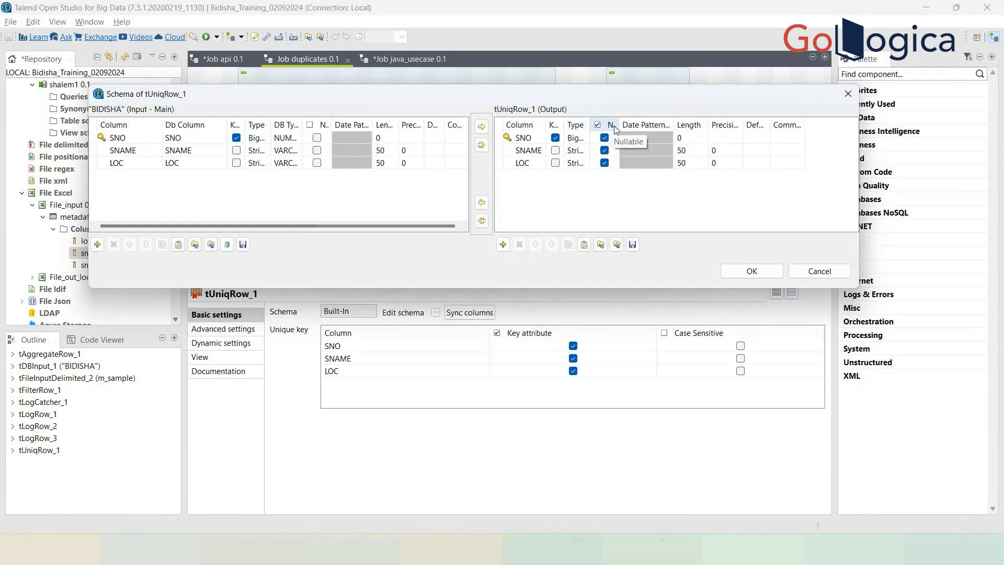
pyautogui.moveTo(620, 126); pyautogui.dragTo(668, 125)
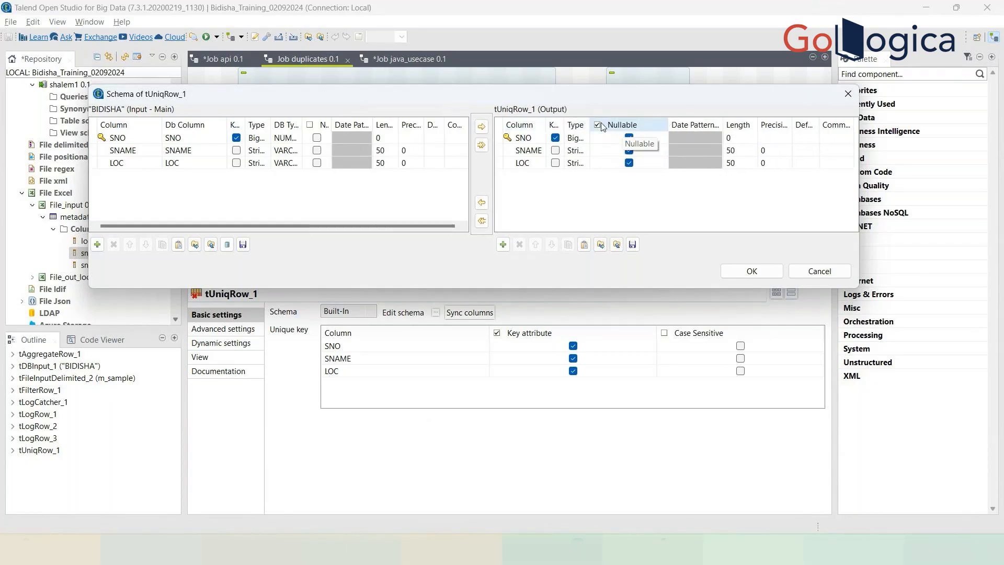
pyautogui.click(598, 126)
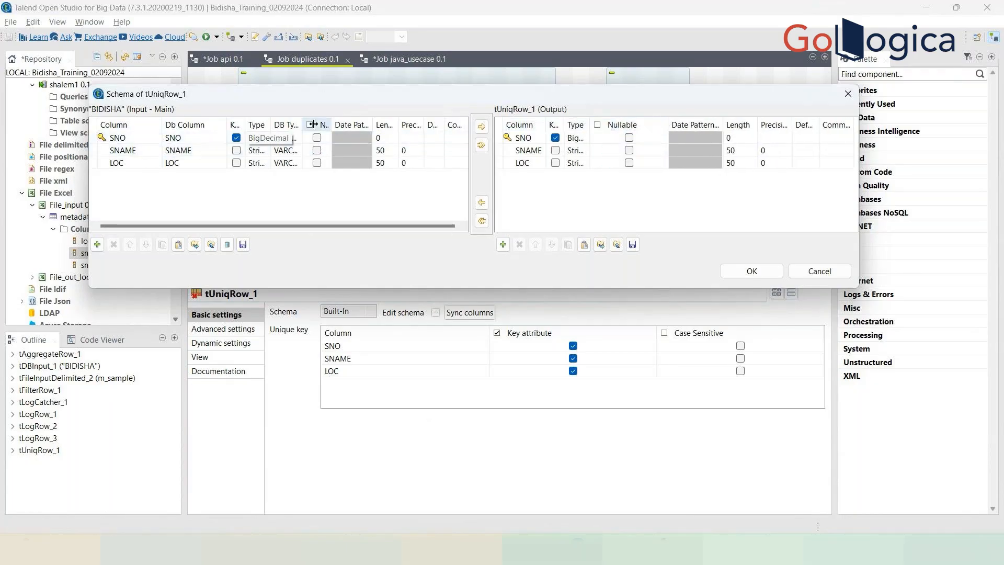
pyautogui.click(741, 270)
pyautogui.click(572, 279)
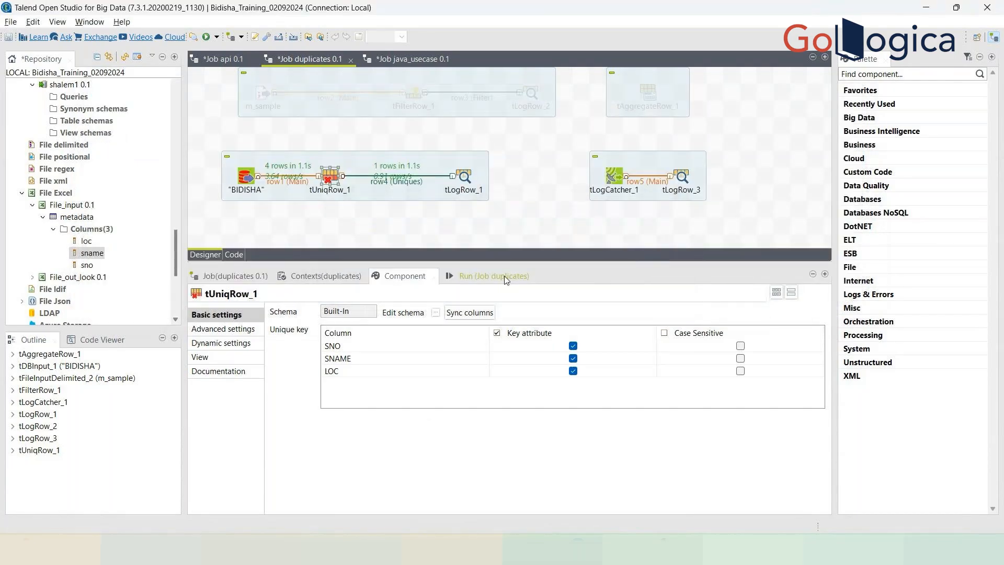
# Clear the run output, run the duplicates job and highlight the runtime exception's message in the console
pyautogui.click(506, 281)
pyautogui.click(407, 325)
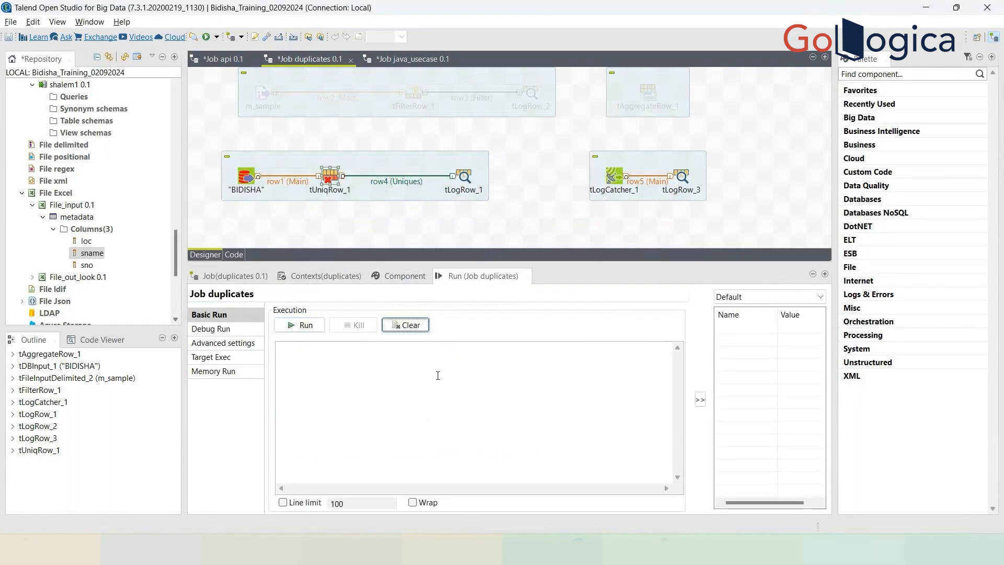
pyautogui.click(303, 326)
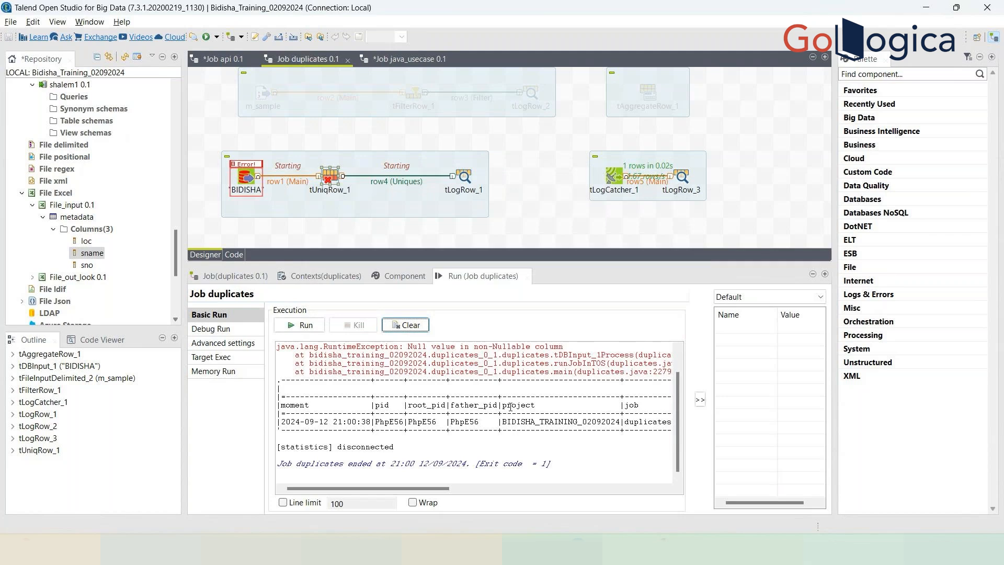
pyautogui.scroll(2, 510, 408)
pyautogui.moveTo(409, 379); pyautogui.dragTo(574, 381)
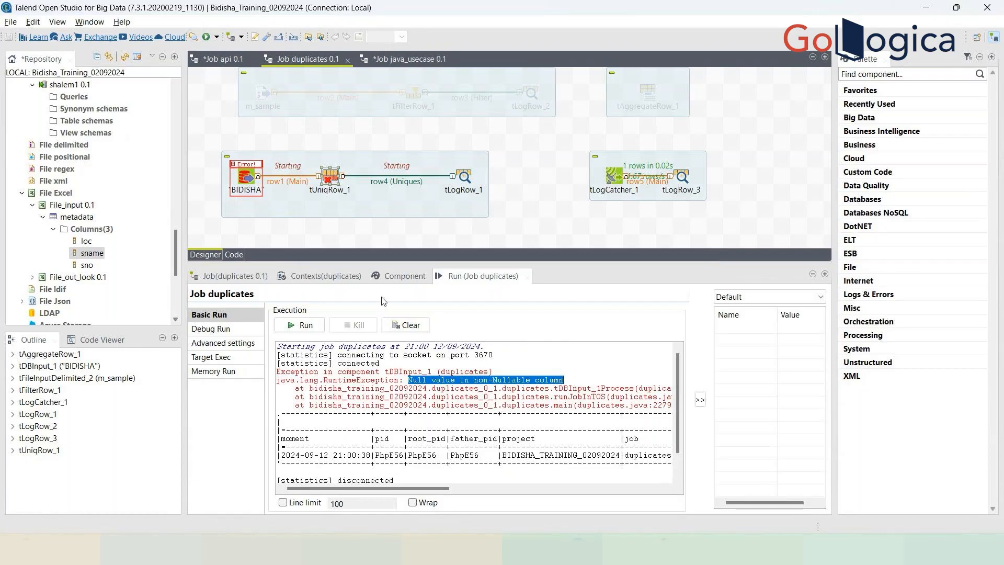
pyautogui.doubleClick(329, 179)
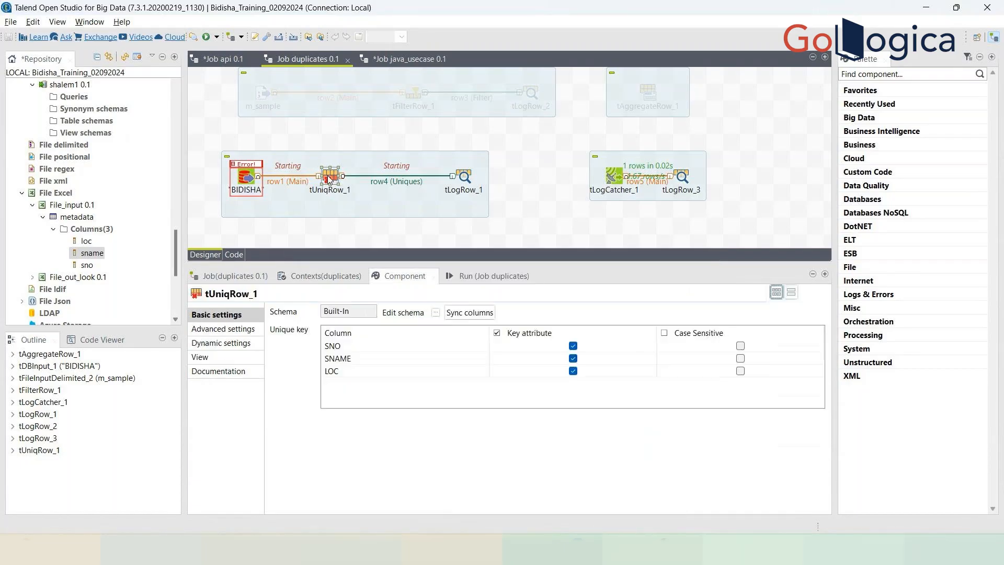
pyautogui.click(490, 279)
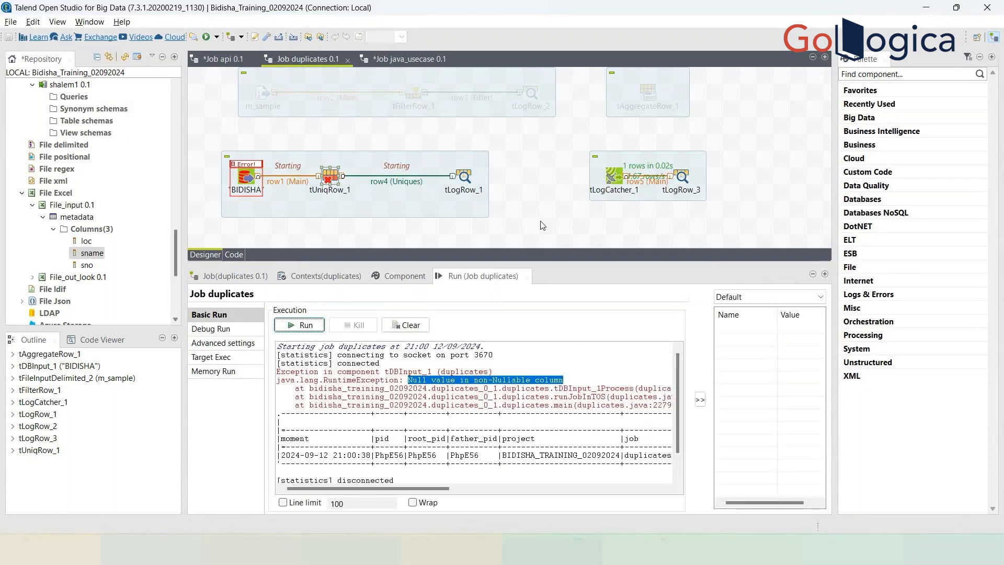
# Select the subjob containing tUniqRow_1 and clear the previous run output
pyautogui.click(268, 159)
pyautogui.rightClick(268, 159)
pyautogui.press('Escape')
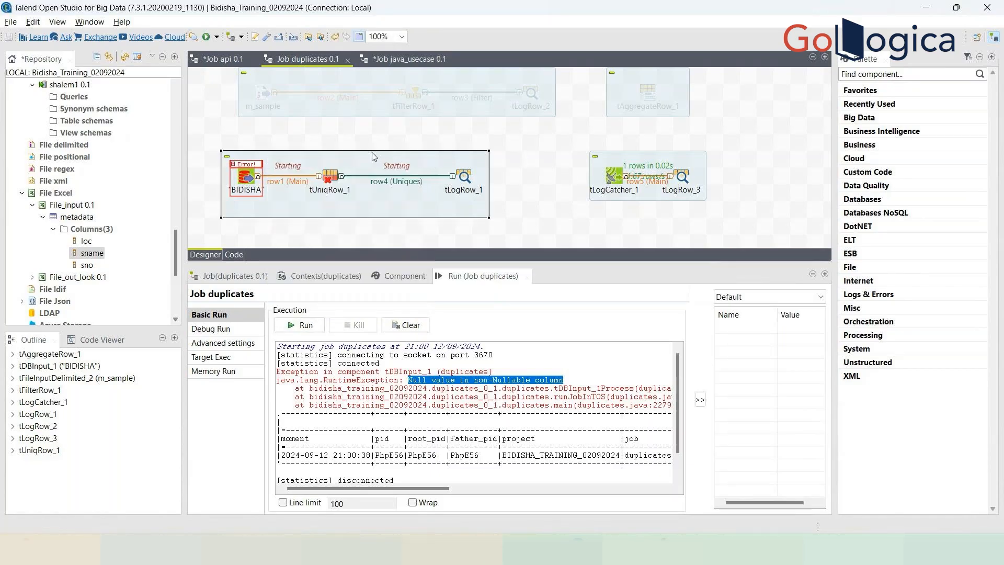
pyautogui.click(229, 345)
pyautogui.click(225, 315)
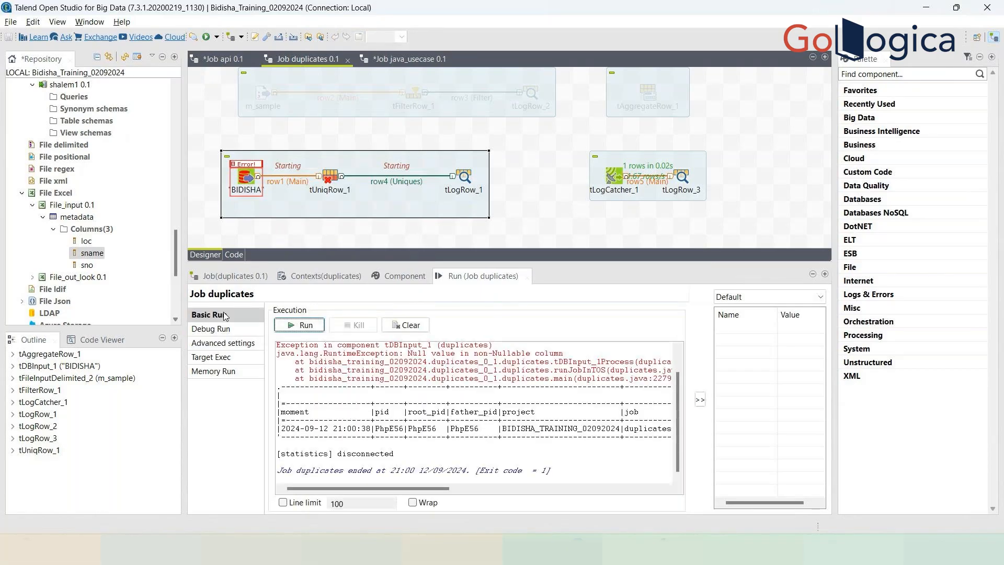
pyautogui.click(405, 325)
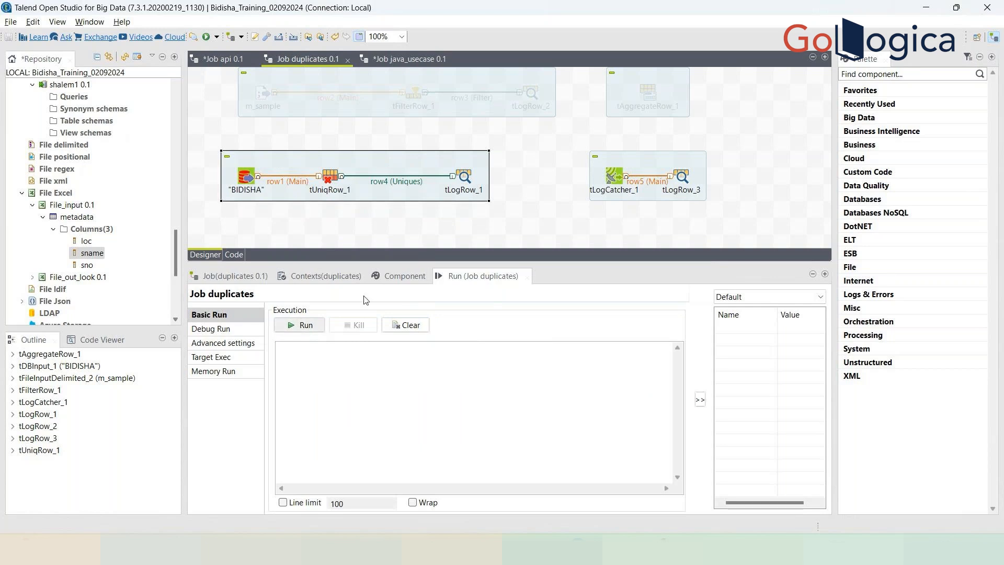
# Show a title on the tUniqRow_1 subjob and set it to "Null values using tUniqRow"
pyautogui.click(397, 272)
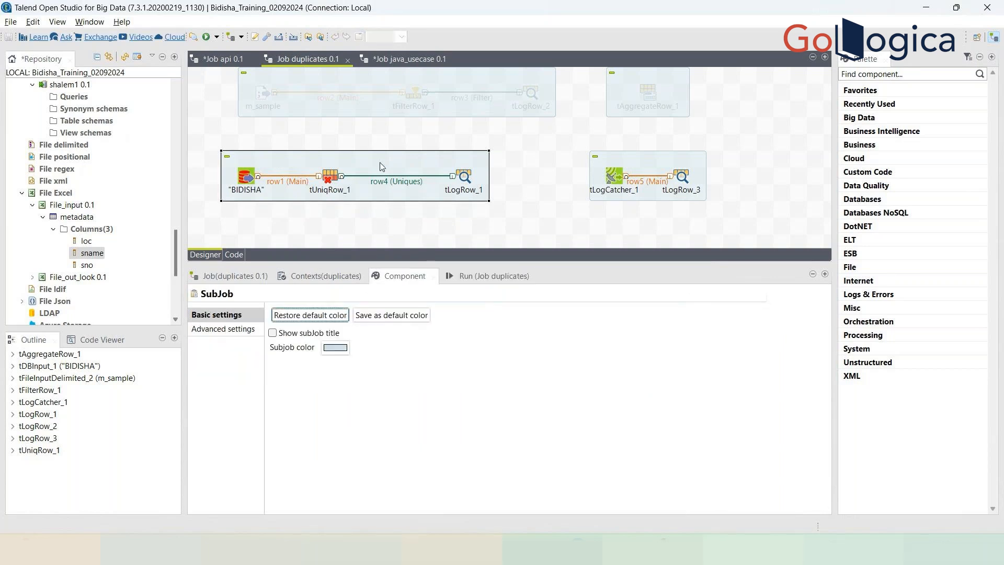
pyautogui.click(272, 333)
pyautogui.click(388, 348)
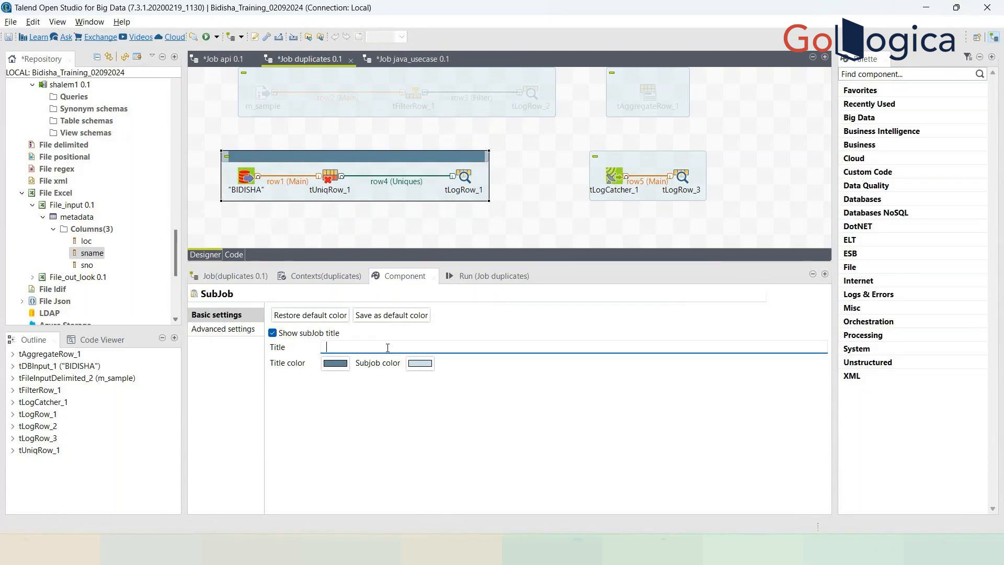
pyautogui.write('Nulls')
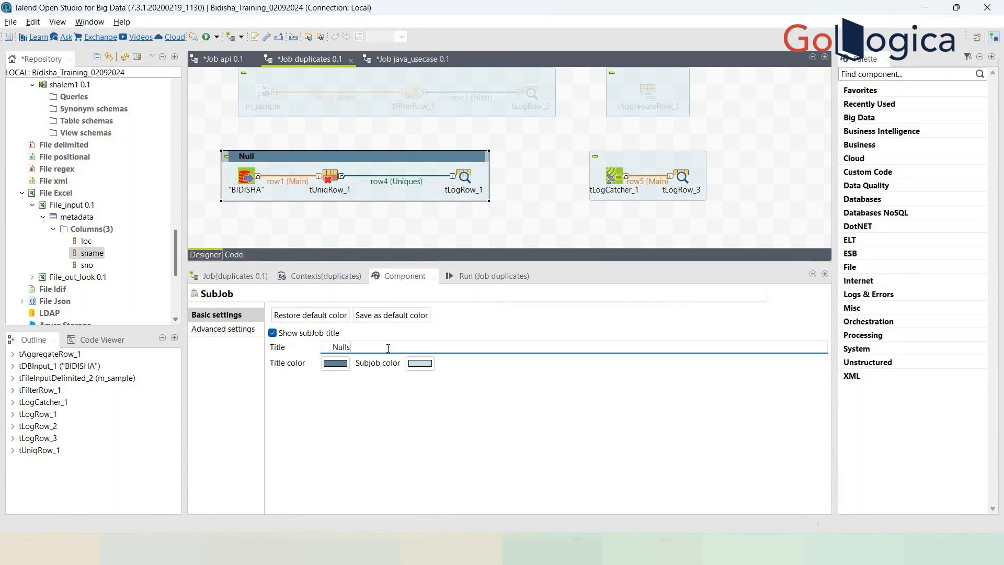
pyautogui.write(' using tUniq')
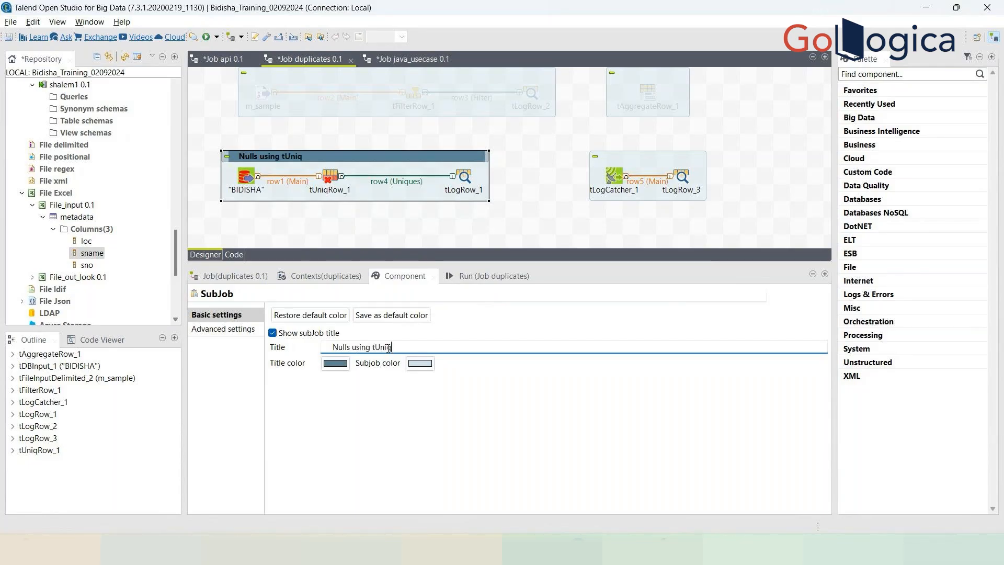
pyautogui.write('Row')
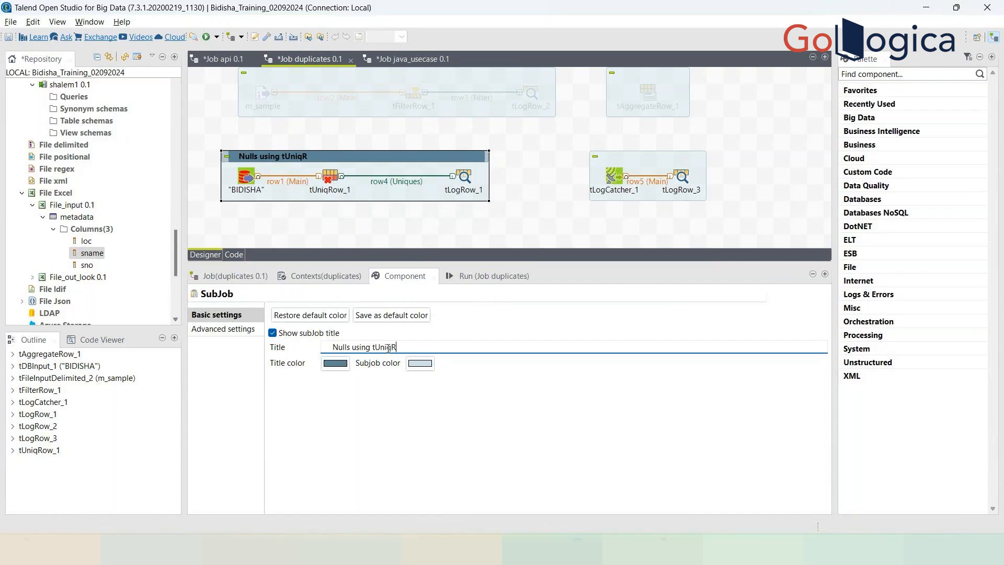
pyautogui.click(350, 347)
pyautogui.press('BackSpace')
pyautogui.write('values')
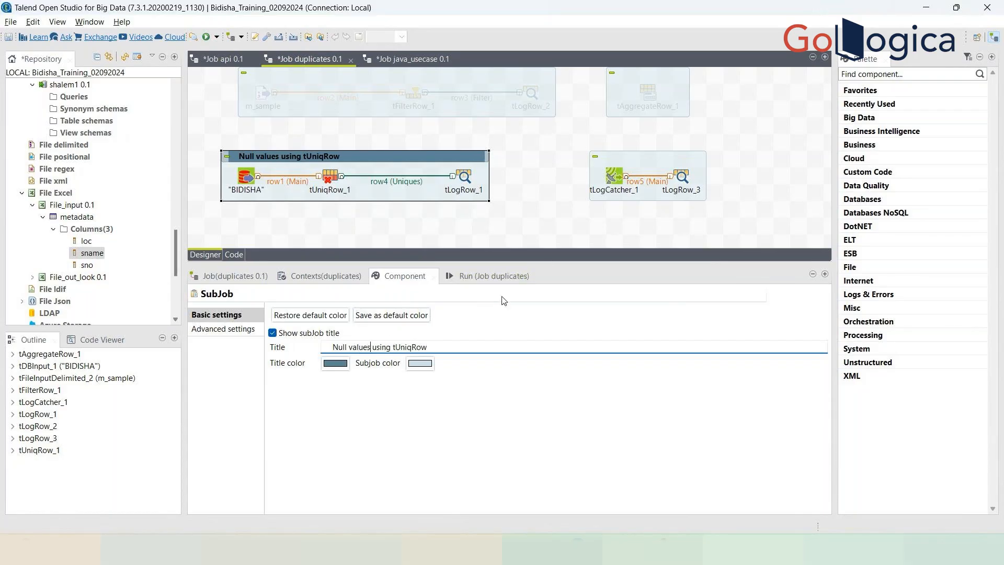
# Centre the tUniqRow_1 subjob's title over its block by padding the text with leading spaces
pyautogui.click(486, 276)
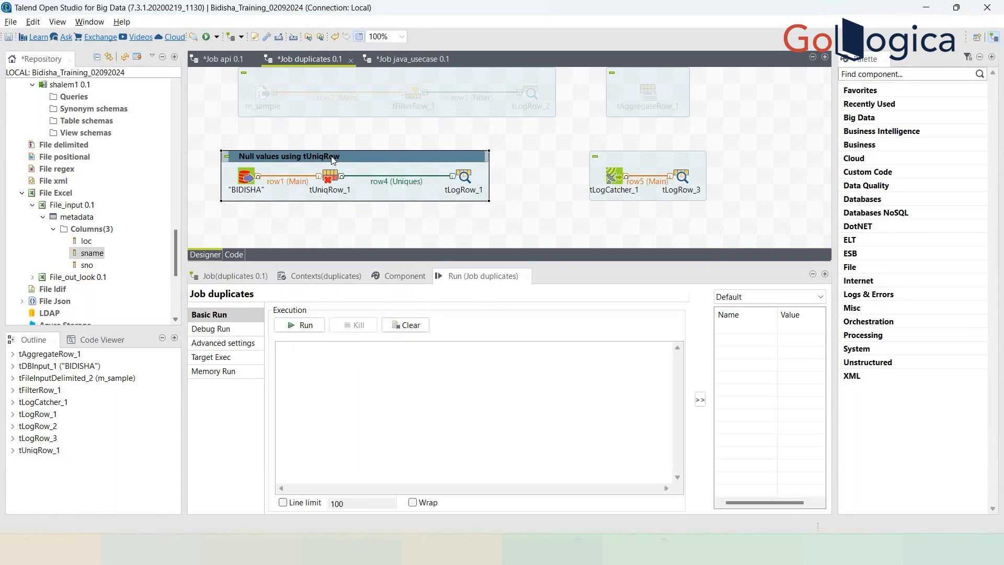
pyautogui.click(404, 276)
pyautogui.click(331, 349)
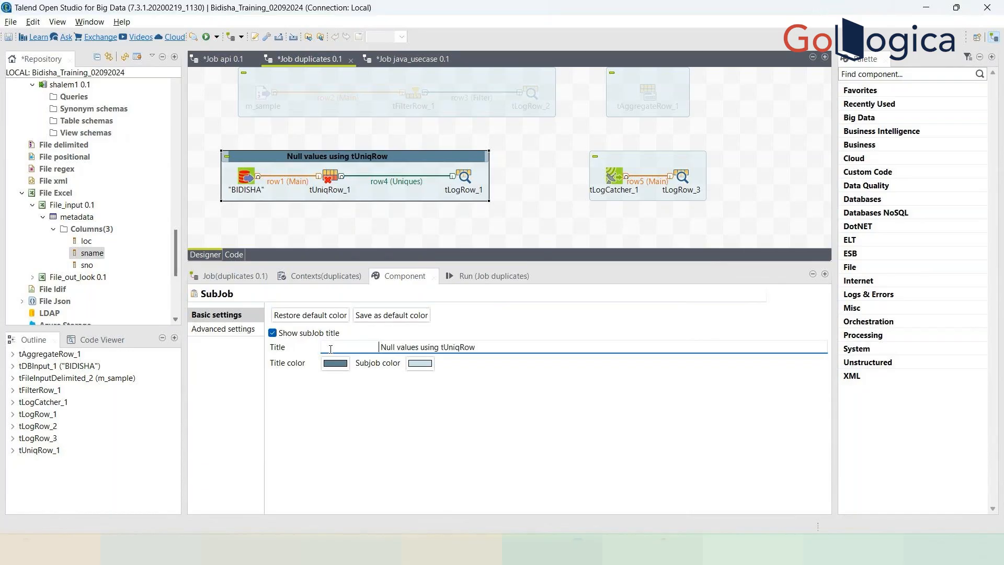
pyautogui.click(494, 276)
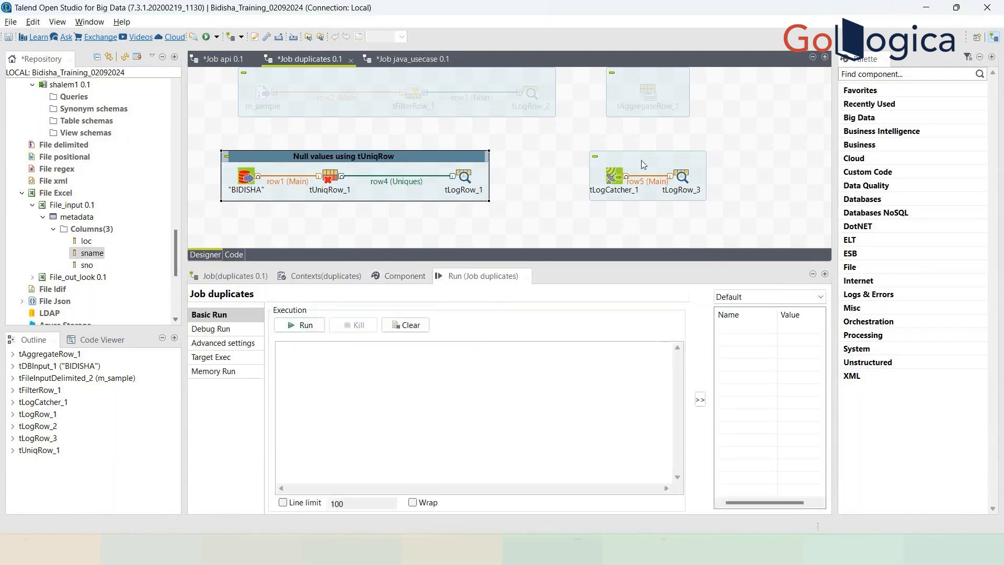
# Show a title on the tLogCatcher_1 subjob and set it to "Logs", centred with leading spaces
pyautogui.rightClick(643, 164)
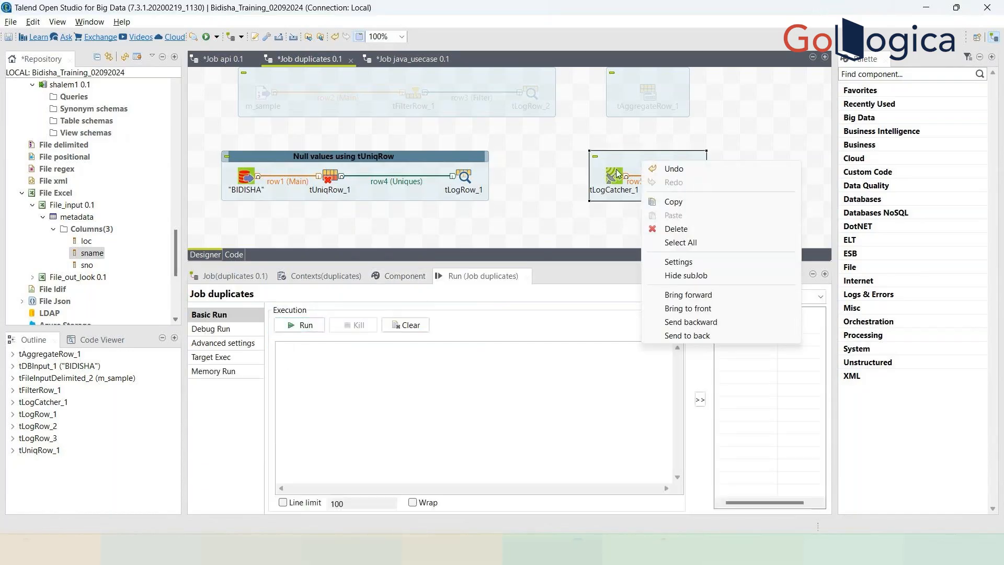
pyautogui.press('Escape')
pyautogui.click(404, 276)
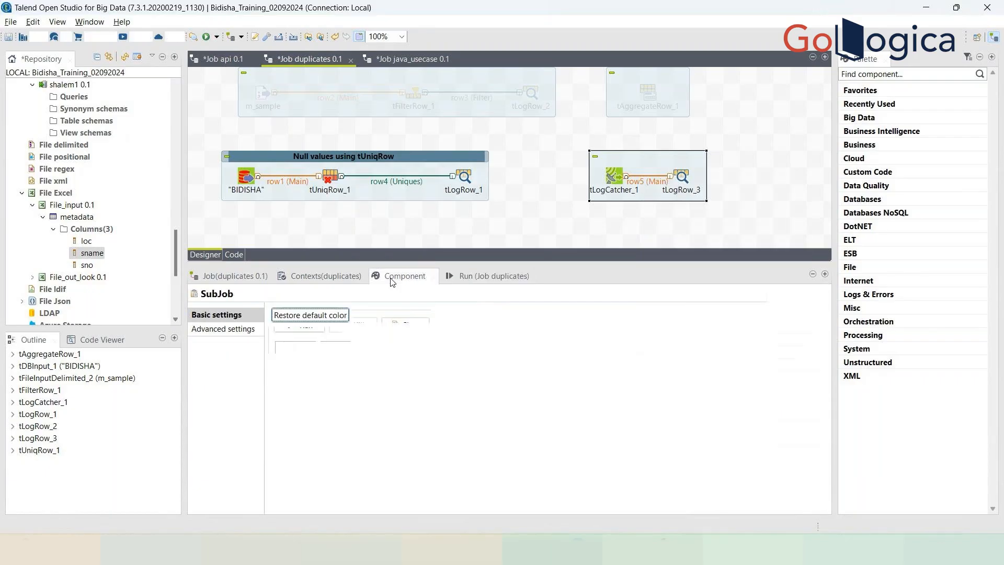
pyautogui.click(272, 333)
pyautogui.click(418, 346)
pyautogui.write('Lo')
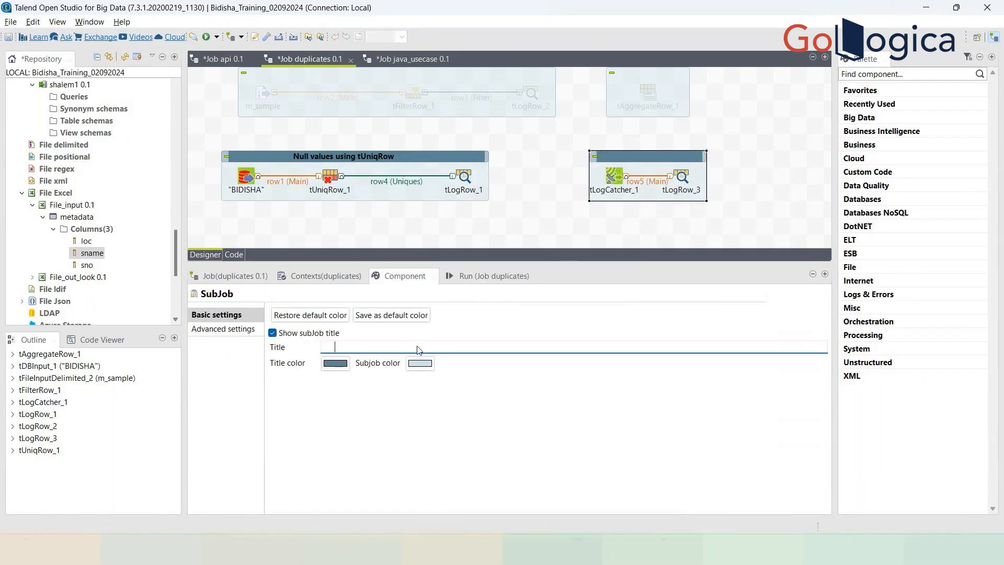
pyautogui.write('gs')
pyautogui.press('BackSpace')
pyautogui.press('BackSpace')
pyautogui.press('BackSpace')
pyautogui.press('BackSpace')
# Run the duplicates job and review the exception and log catcher output from the start
pyautogui.click(486, 276)
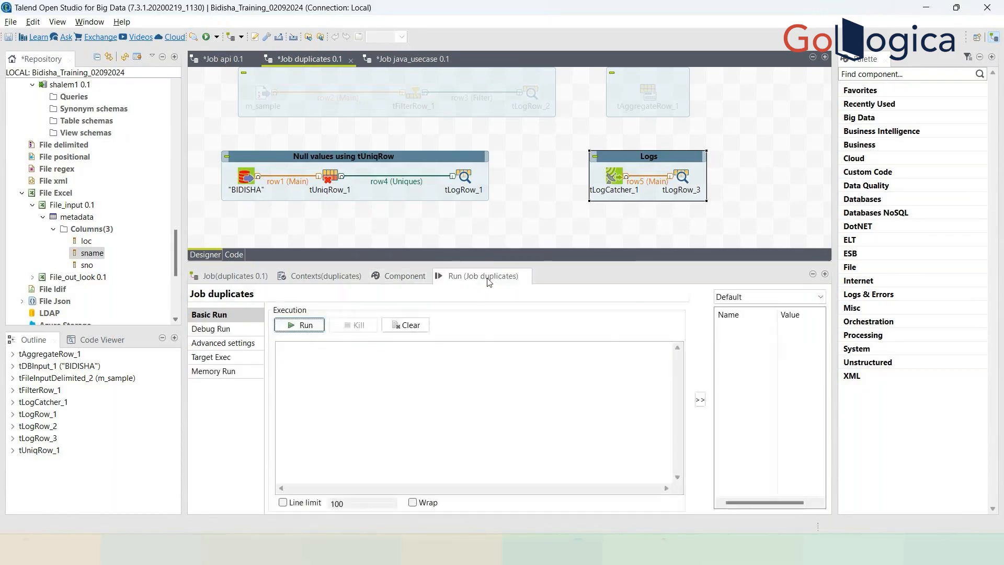
pyautogui.click(308, 325)
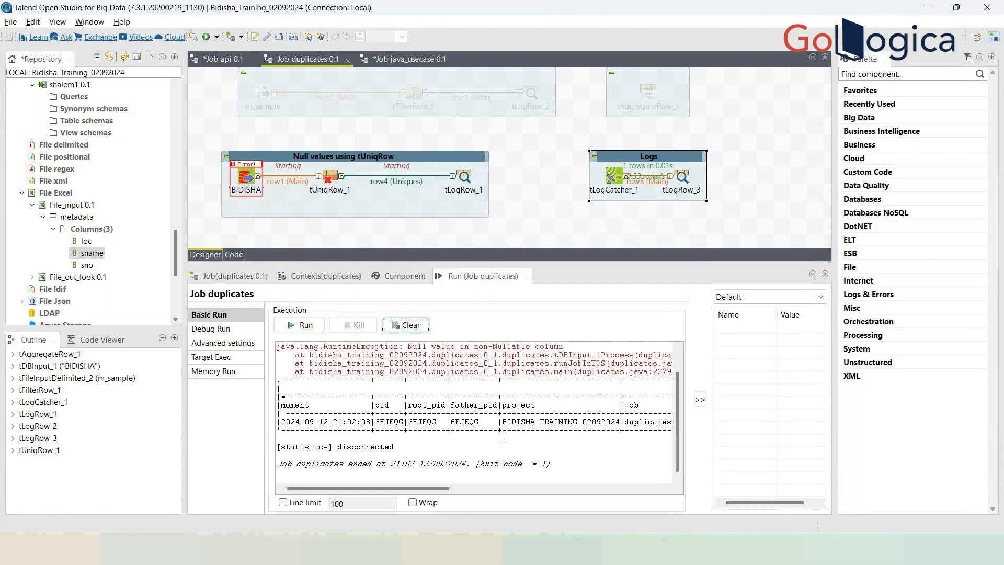
pyautogui.scroll(2, 502, 438)
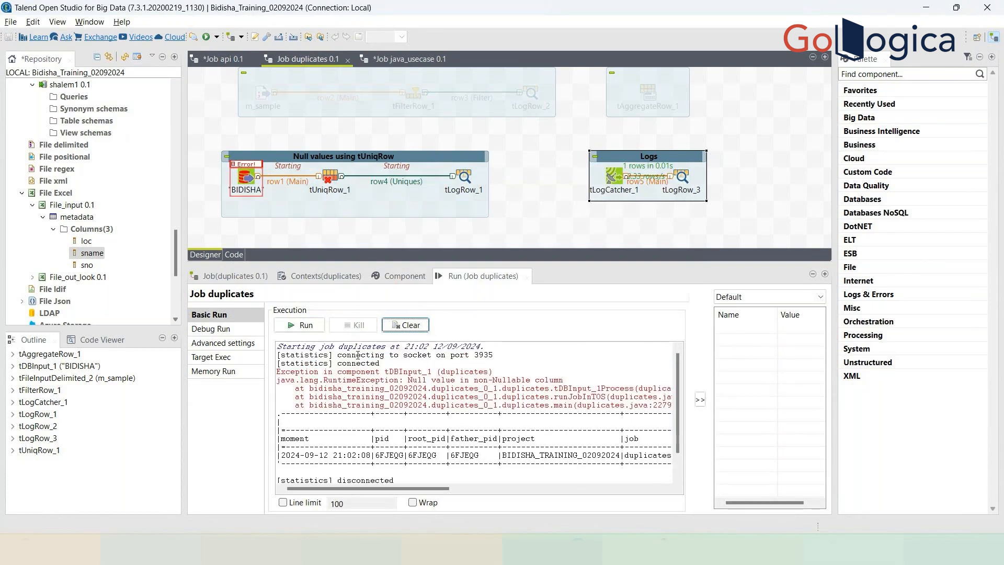
# Examine the job's generated Java code, including the main section of tUniqRow_1
pyautogui.click(234, 255)
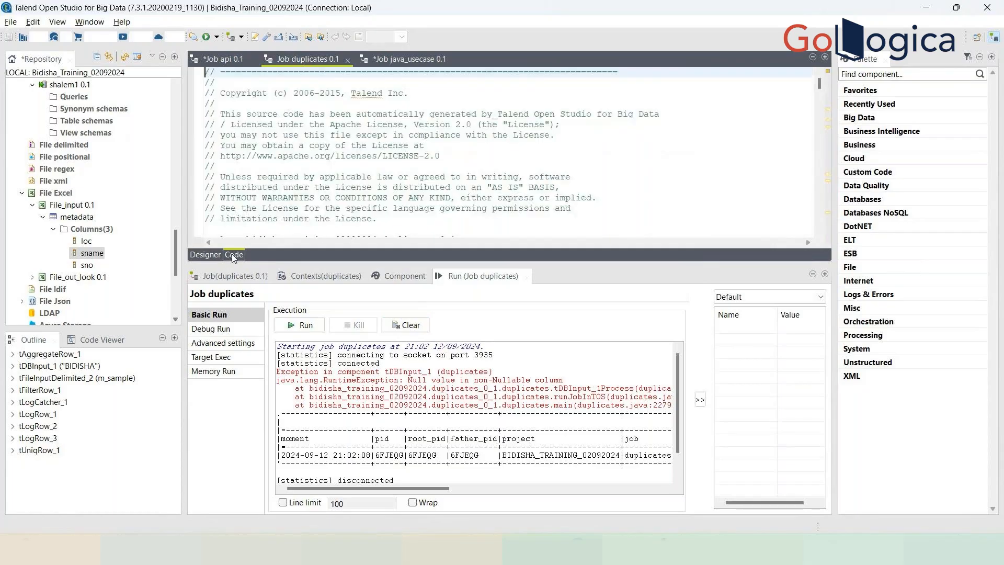
pyautogui.click(205, 255)
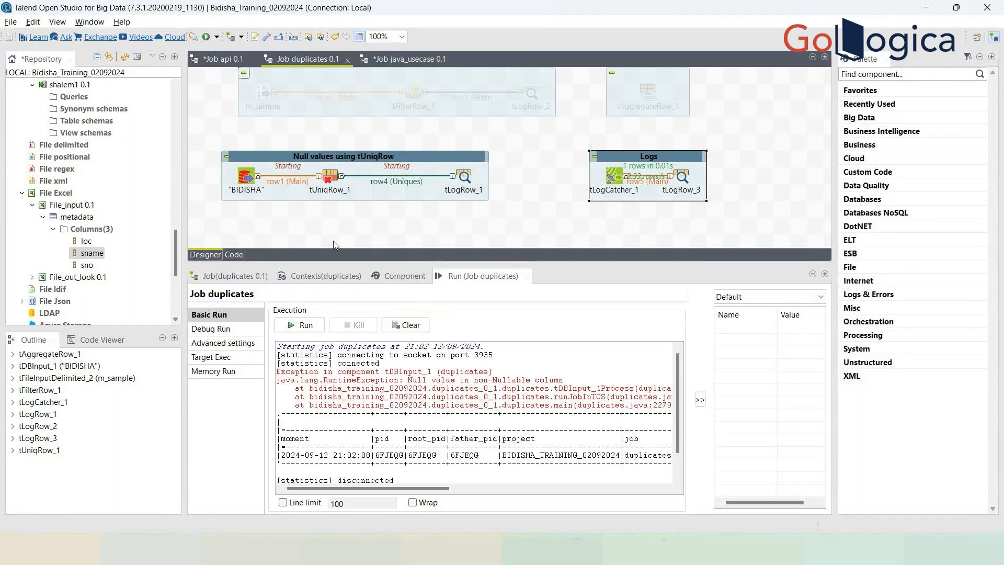
pyautogui.click(237, 255)
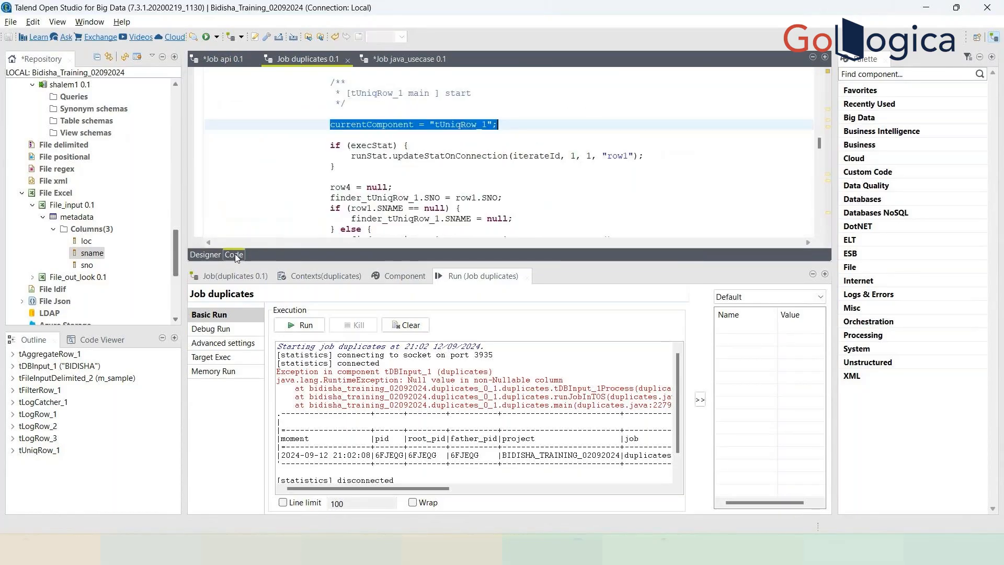
pyautogui.moveTo(498, 124); pyautogui.dragTo(329, 124)
pyautogui.click(481, 124)
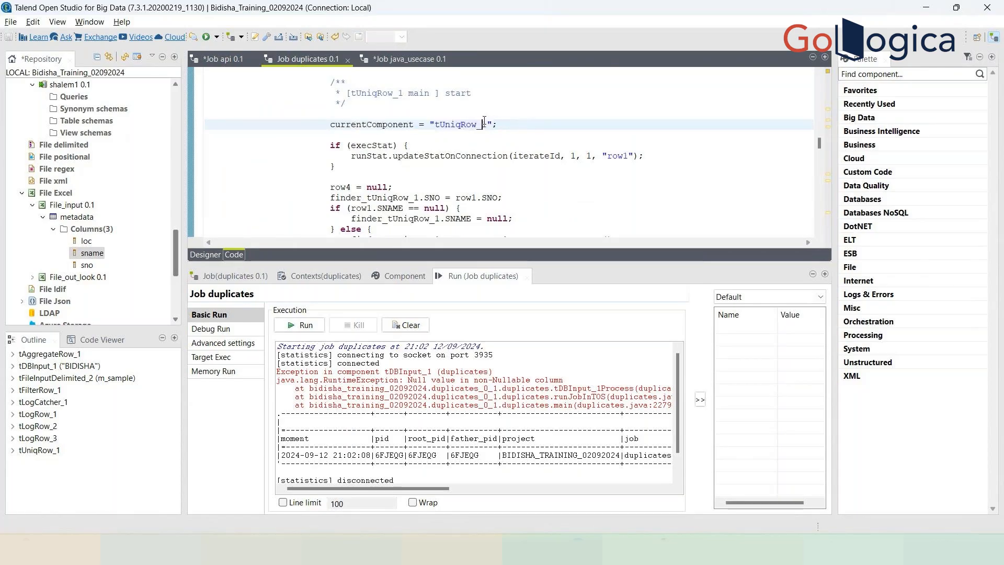
# Return to the job design, clear the run output and run the duplicates job again
pyautogui.click(204, 255)
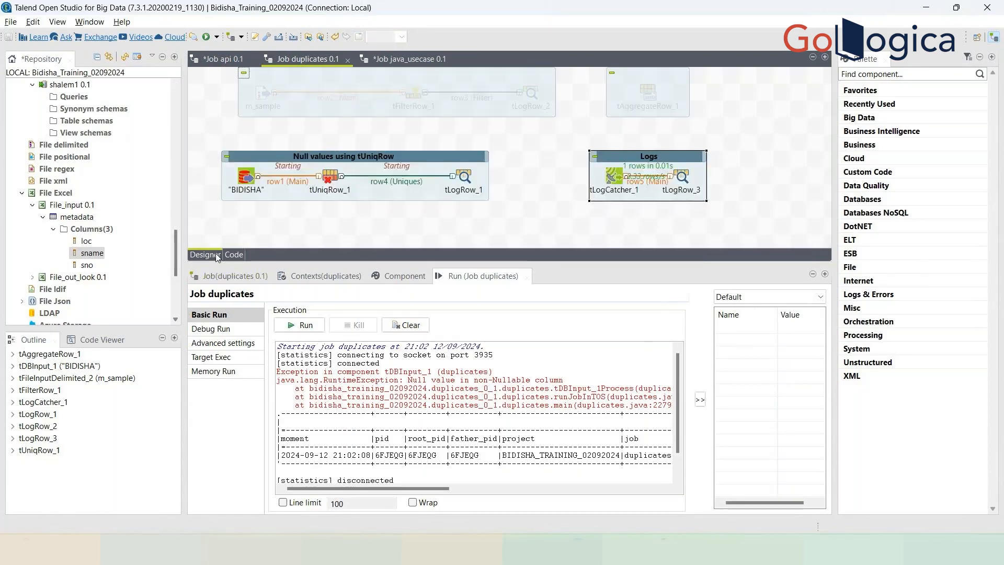
pyautogui.click(405, 325)
pyautogui.click(302, 330)
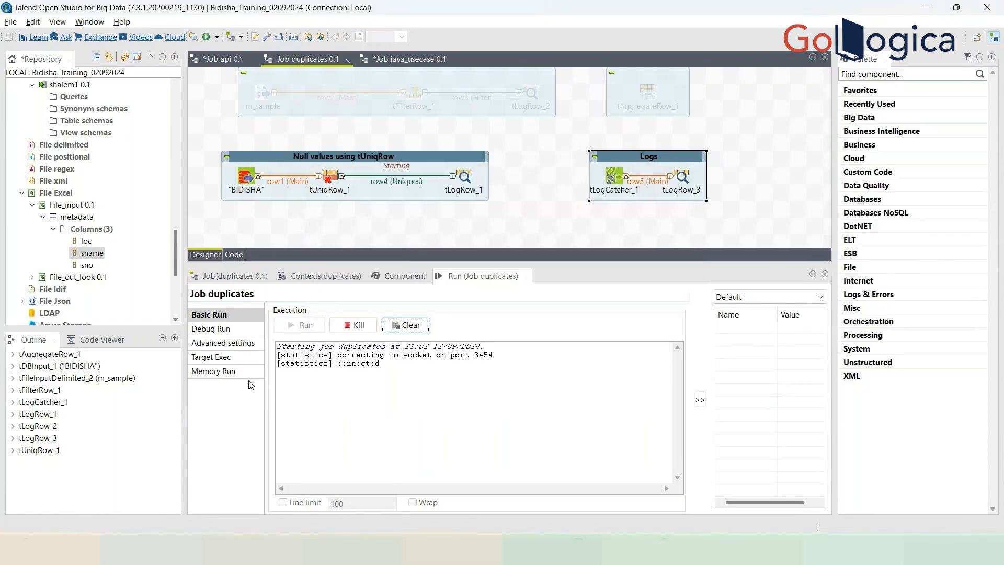
# Check the job's generated Java code, return to the job design and review the latest run output
pyautogui.click(233, 254)
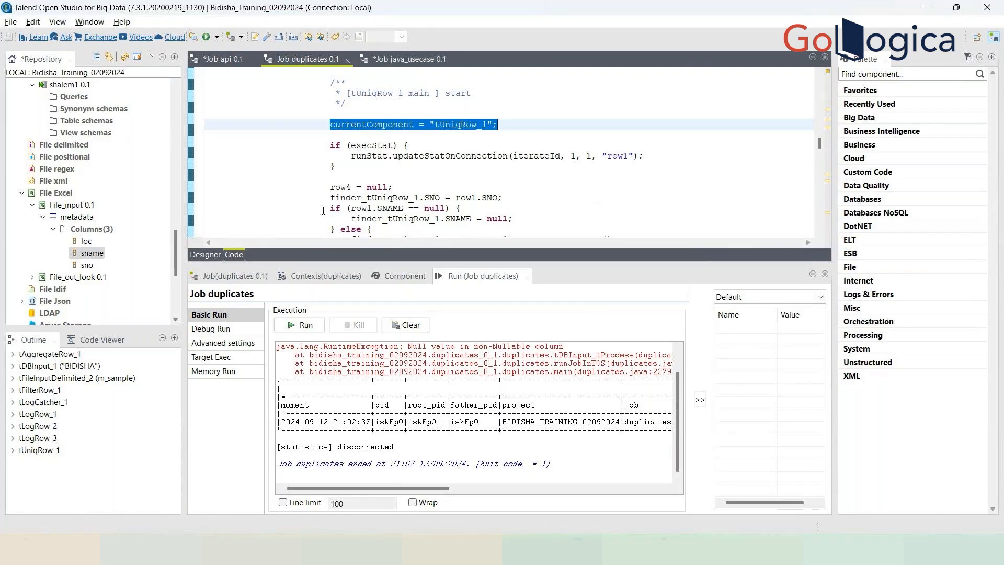
pyautogui.click(205, 255)
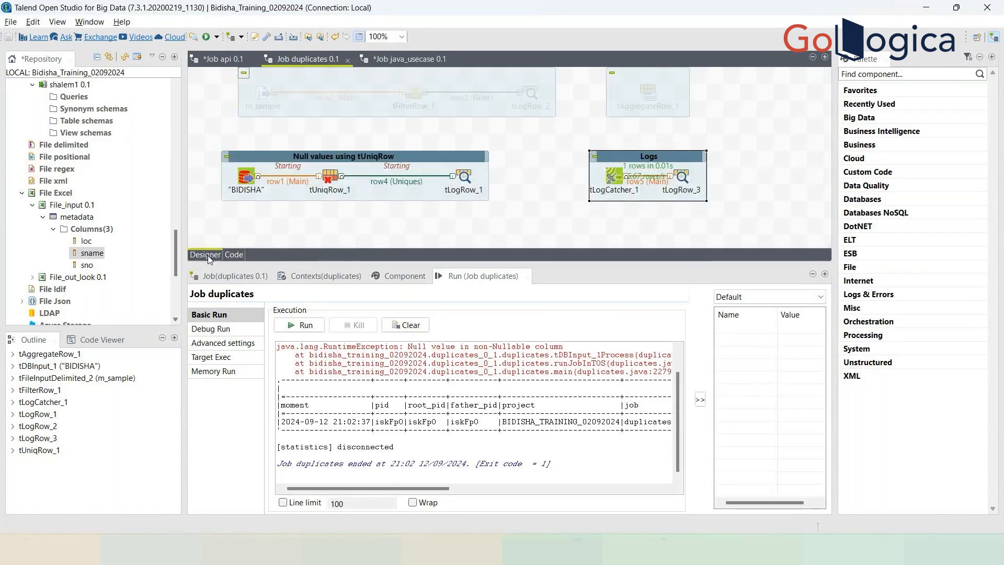
pyautogui.click(618, 179)
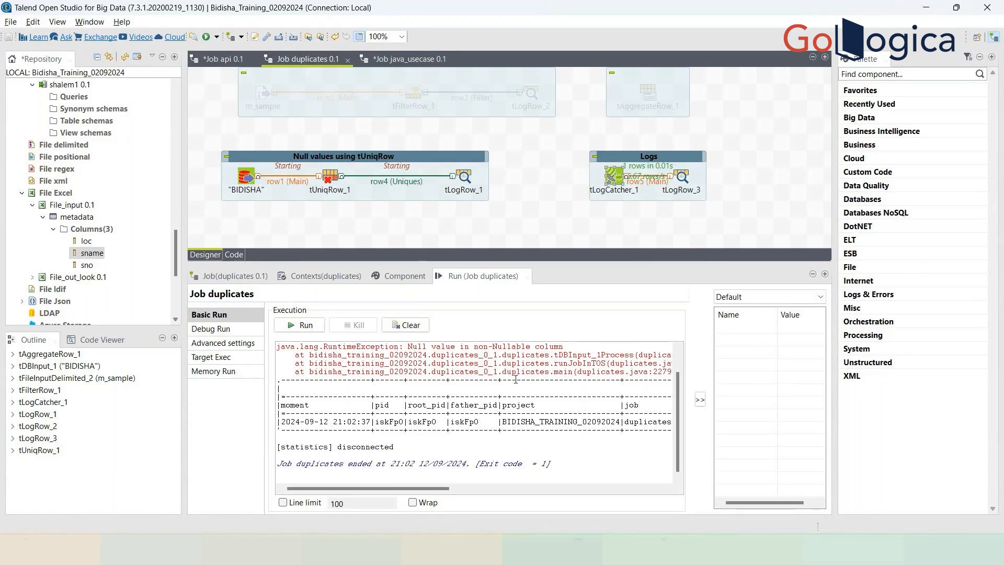
pyautogui.scroll(2, 514, 375)
pyautogui.scroll(-2, 514, 374)
# Inspect the basic settings of tLogRow_3 and tLogCatcher_1, and return to the run output
pyautogui.click(682, 177)
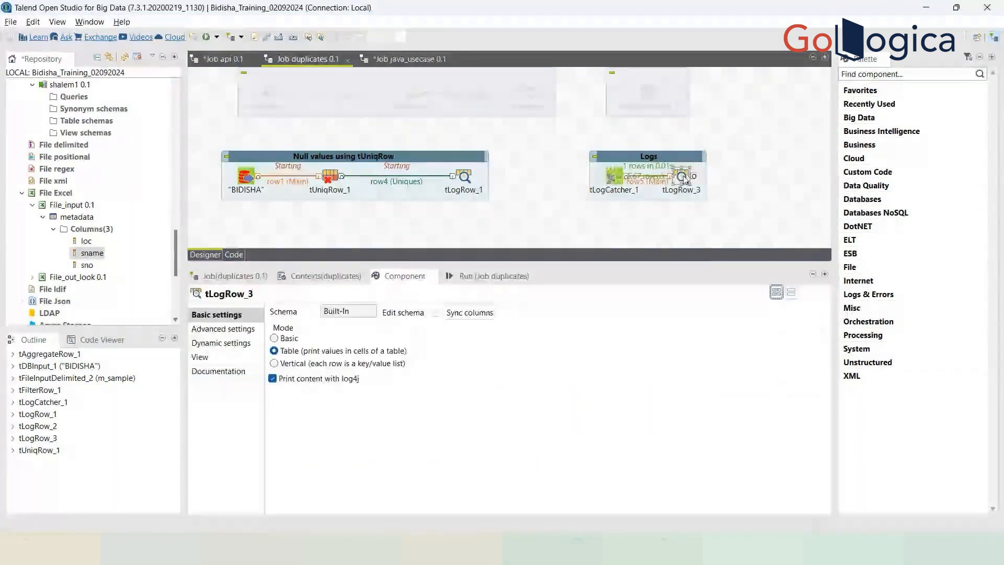
pyautogui.click(614, 176)
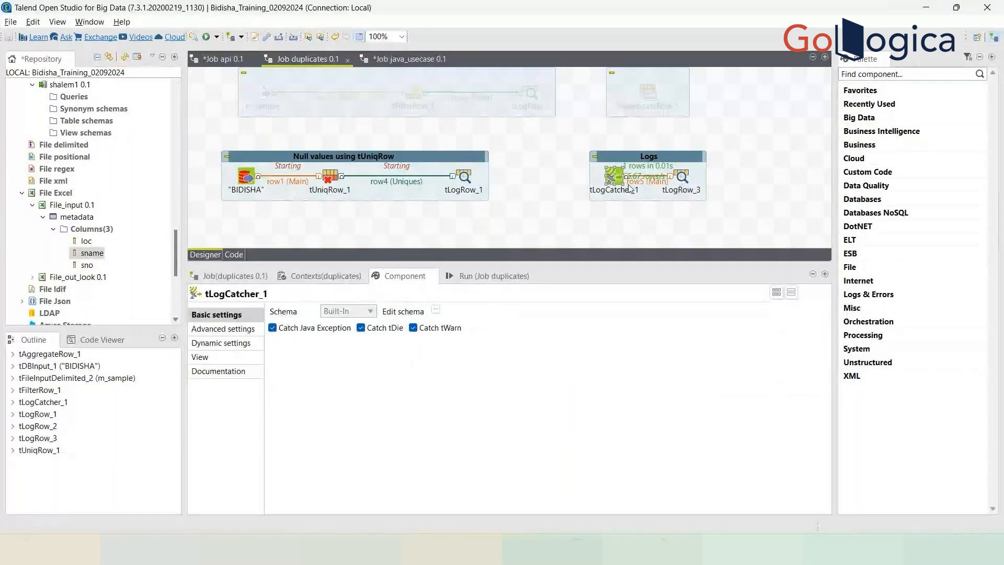
pyautogui.click(509, 276)
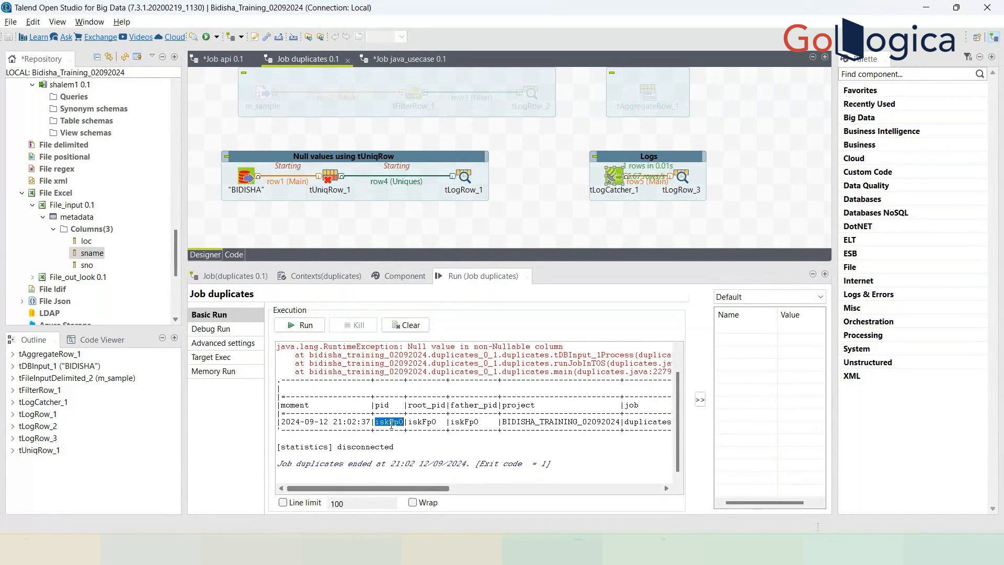
# Examine the pid, project and job columns of the log catcher row in the run output
pyautogui.tripleClick(405, 413)
pyautogui.hscroll(-10, 507, 444)
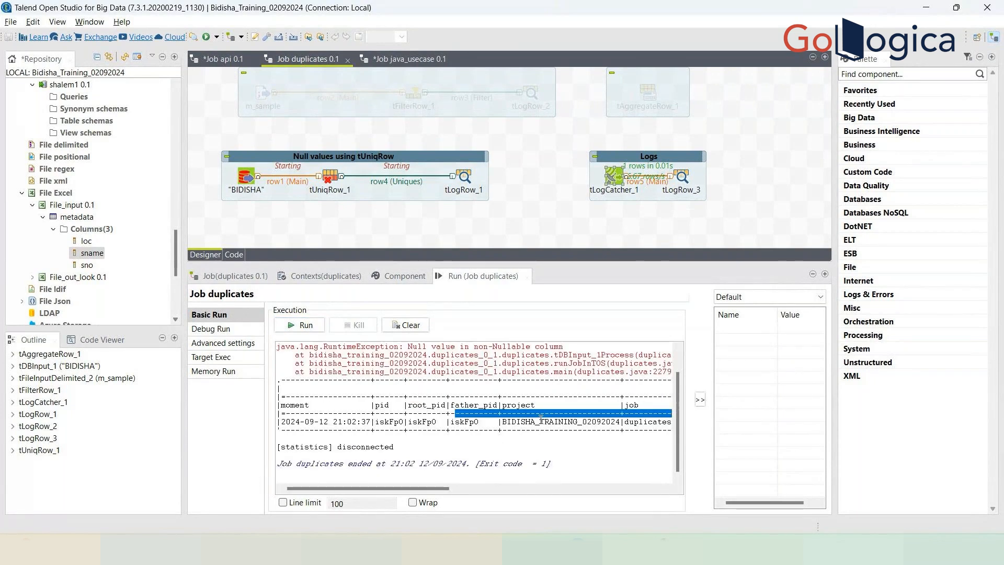
pyautogui.moveTo(535, 422); pyautogui.dragTo(578, 421)
pyautogui.moveTo(443, 492); pyautogui.dragTo(501, 492)
pyautogui.moveTo(360, 421); pyautogui.dragTo(478, 422)
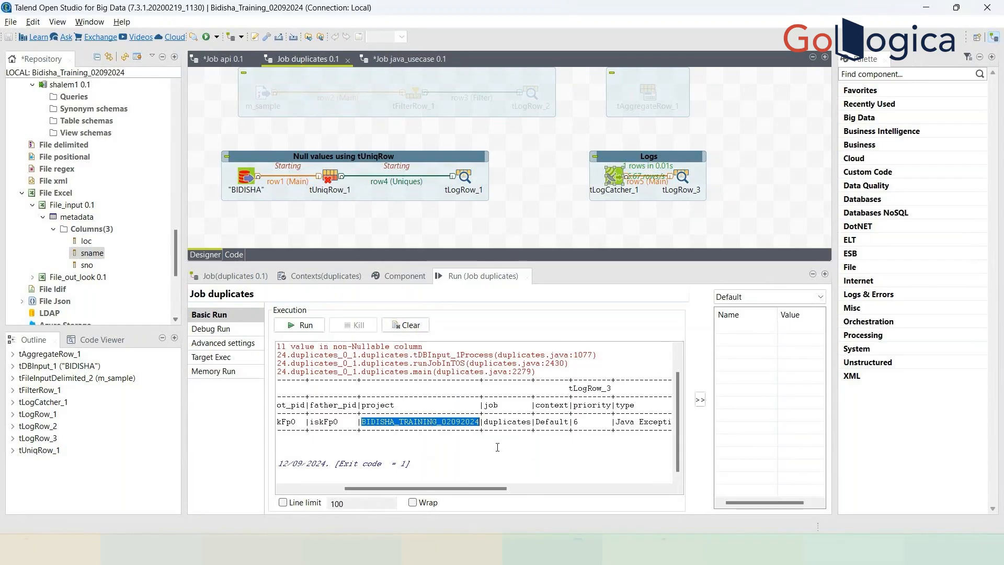
pyautogui.moveTo(498, 490); pyautogui.dragTo(518, 489)
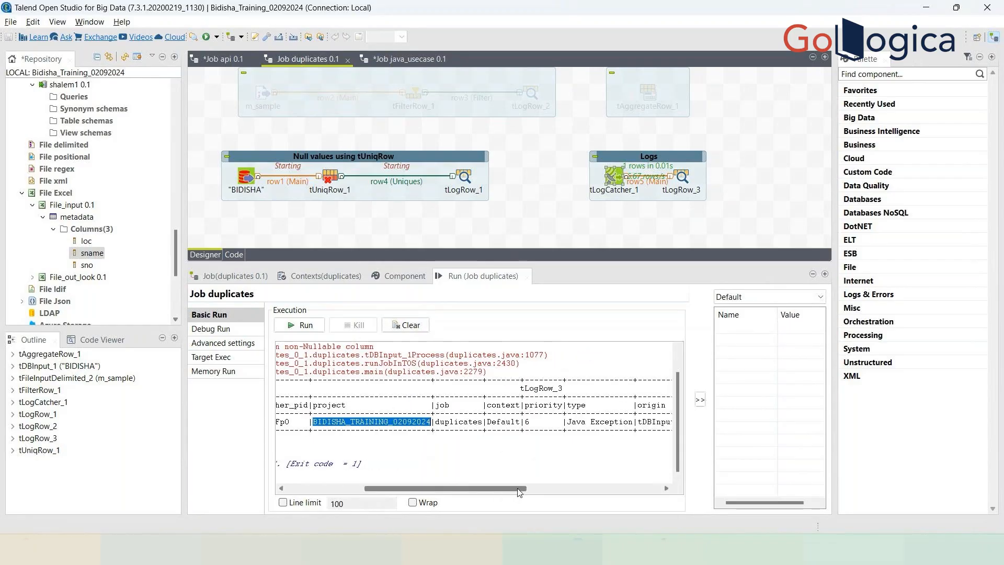
pyautogui.doubleClick(458, 421)
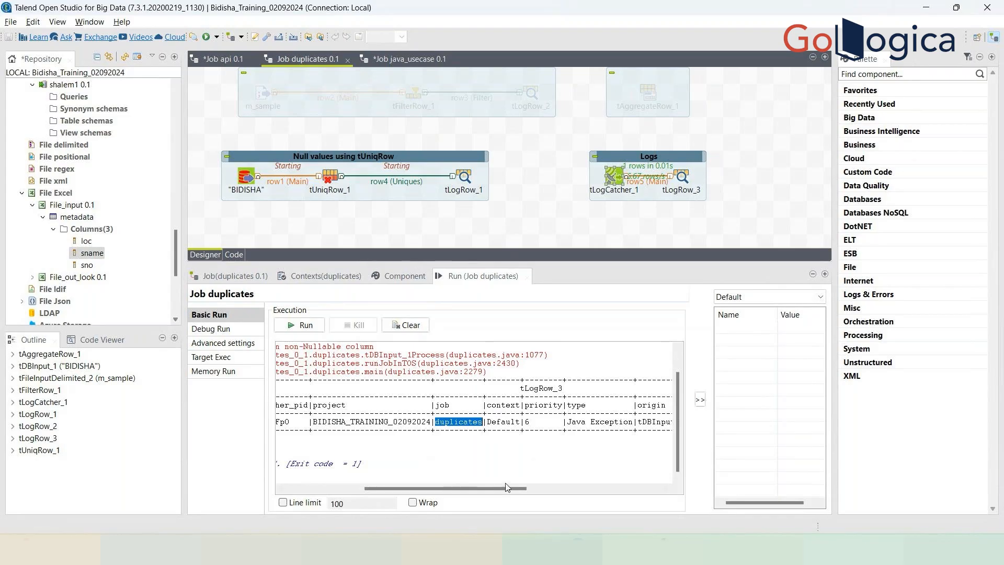
# Examine the type and origin columns of the log catcher row to identify the failing component
pyautogui.moveTo(506, 487); pyautogui.dragTo(561, 487)
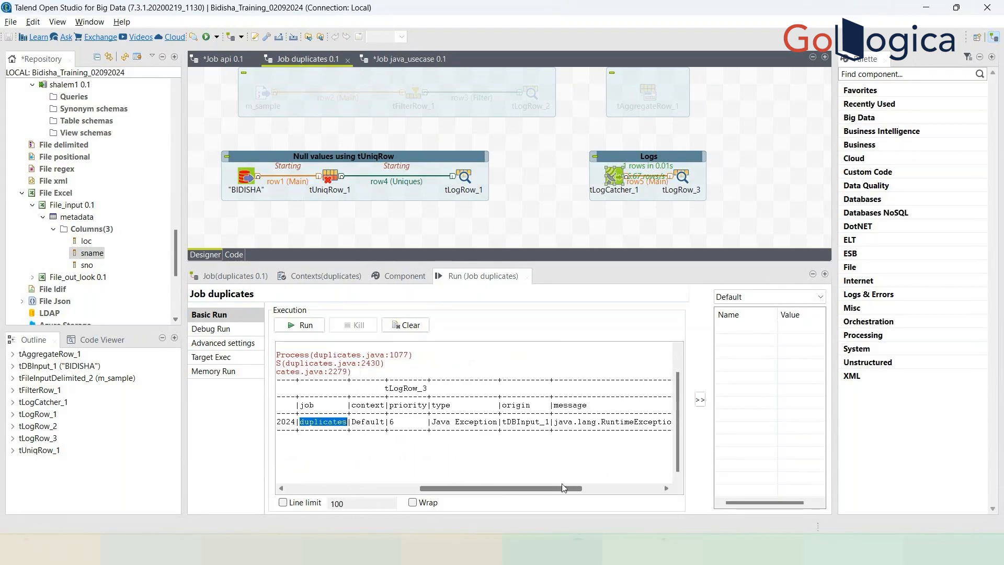
pyautogui.moveTo(497, 422); pyautogui.dragTo(431, 422)
pyautogui.click(530, 421)
pyautogui.doubleClick(530, 422)
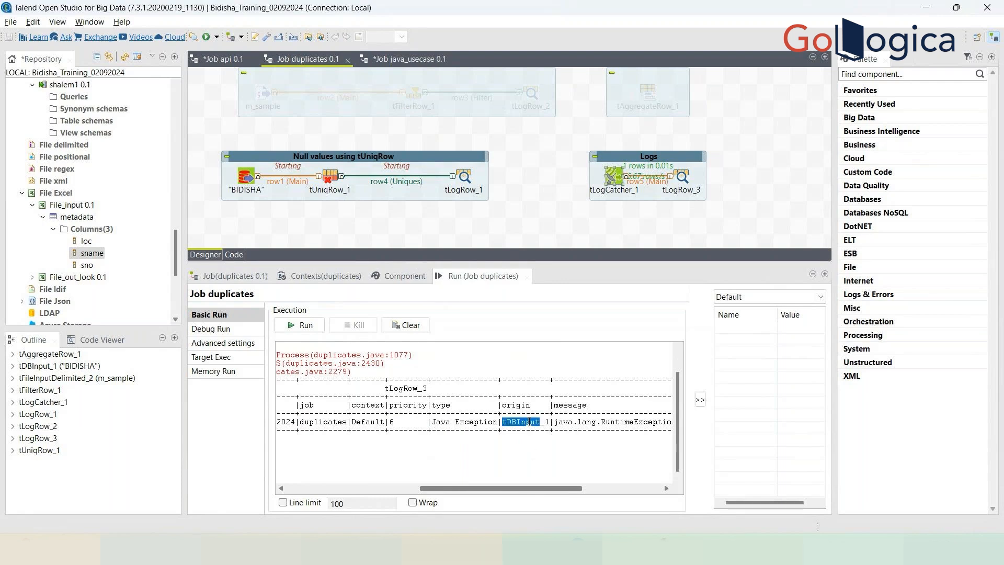
pyautogui.moveTo(581, 488); pyautogui.dragTo(451, 497)
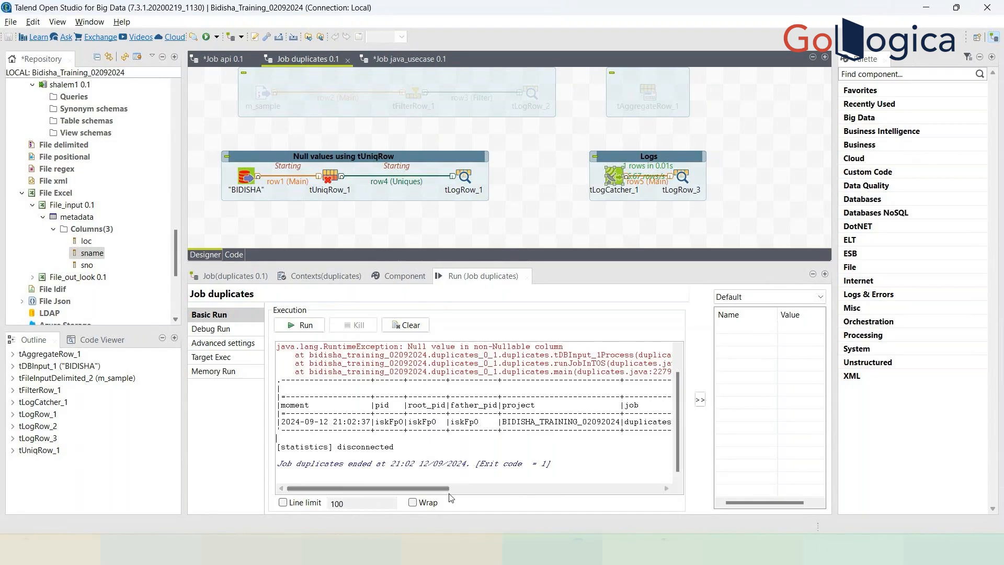
pyautogui.hscroll(5, 459, 428)
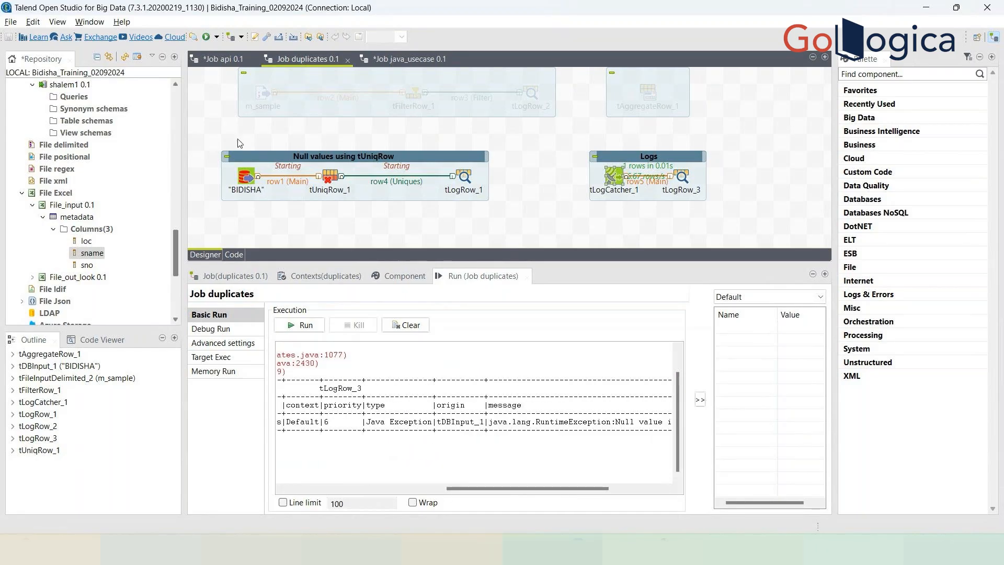
# Inspect the basic settings of tDBInput_1 and tLogRow_1, and return to the run output
pyautogui.click(242, 180)
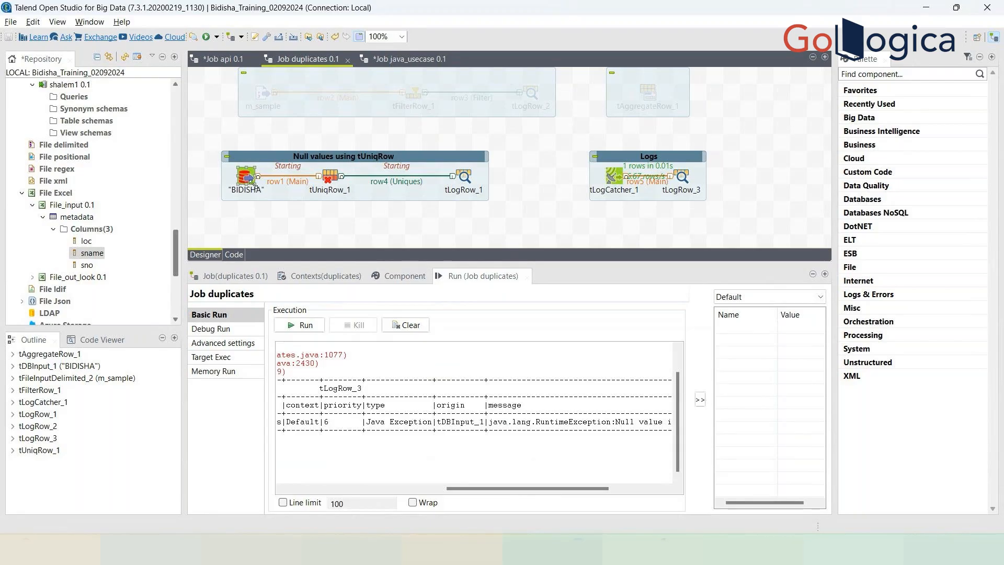
pyautogui.doubleClick(249, 179)
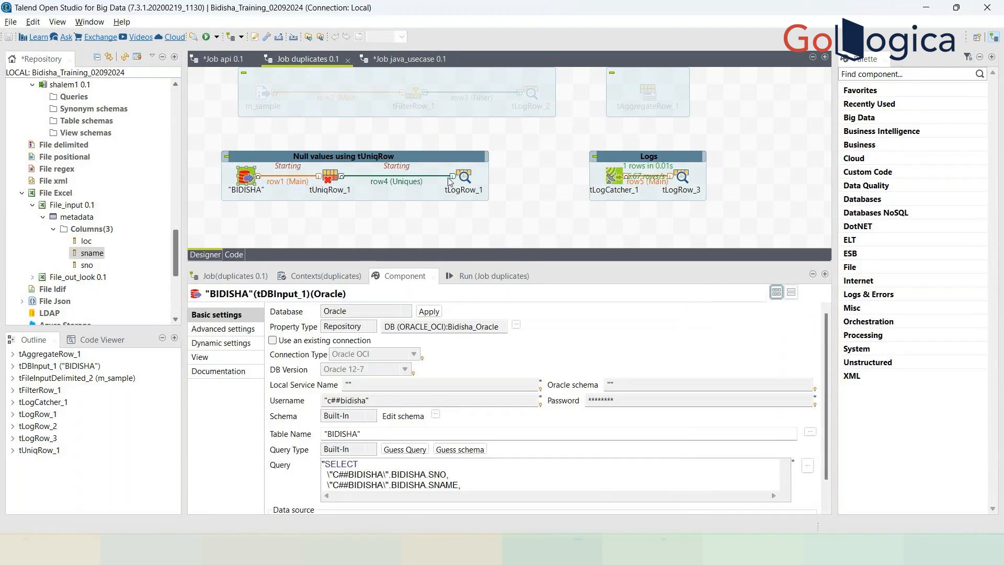
pyautogui.click(465, 177)
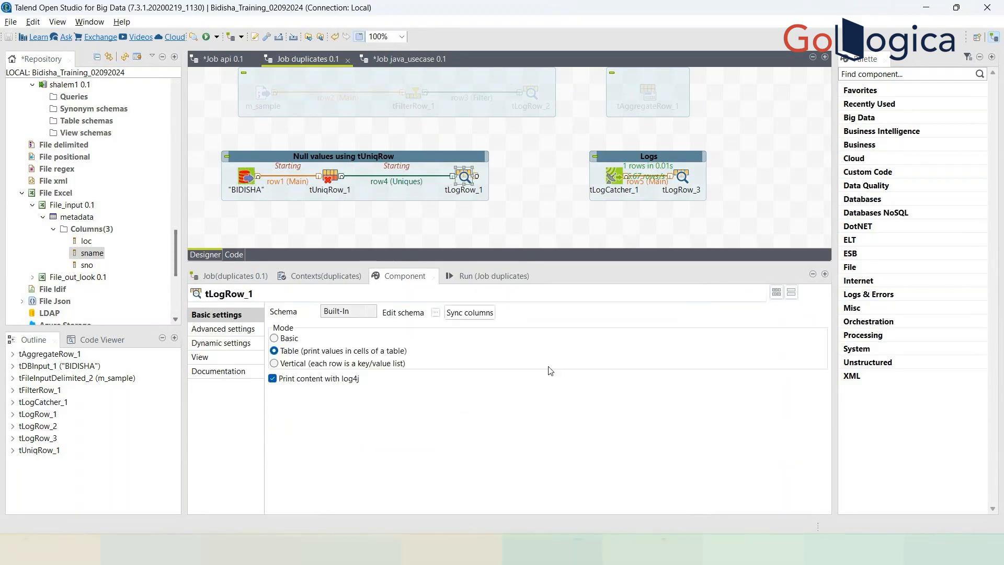
pyautogui.click(466, 176)
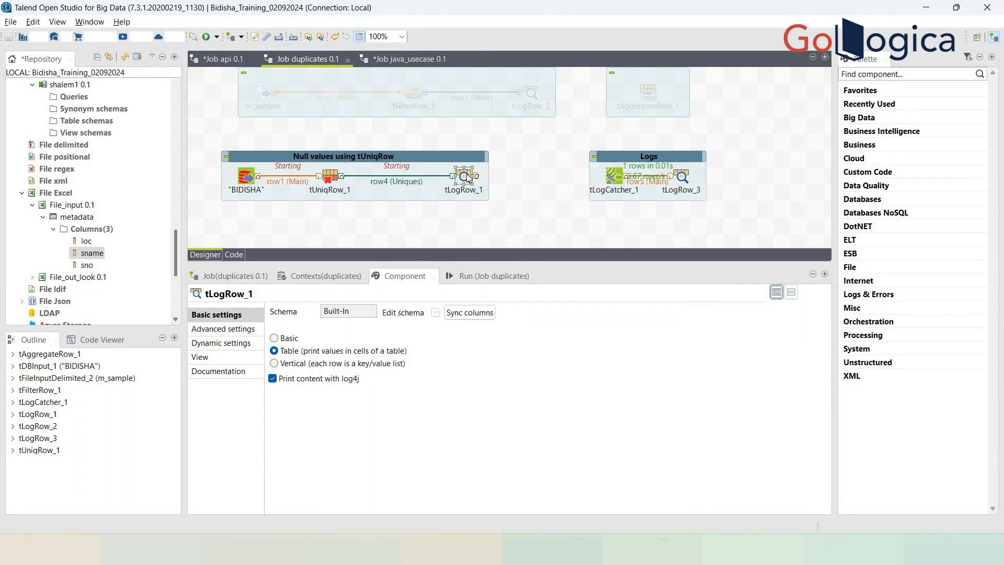
pyautogui.click(496, 276)
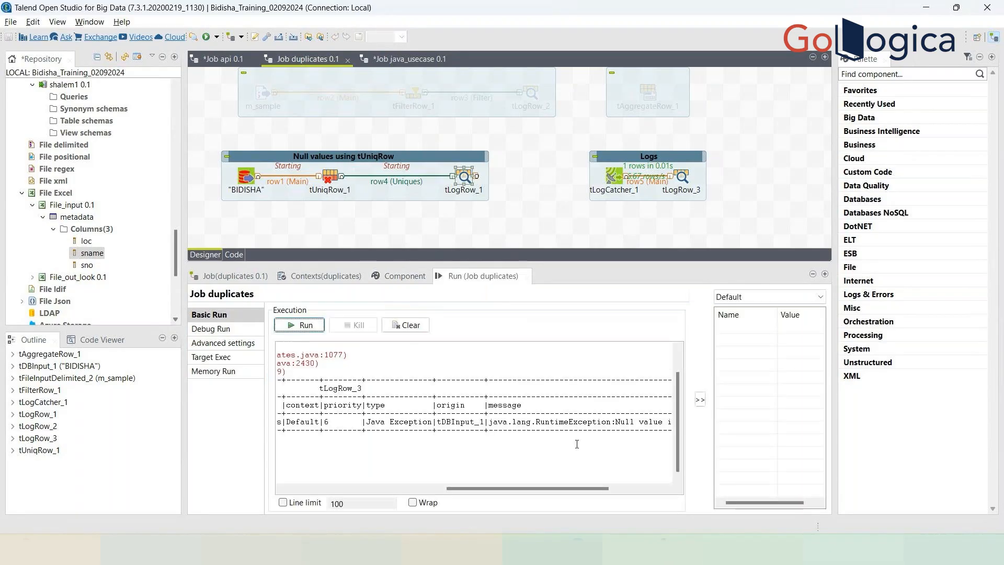
# Examine the exception text in the message column of the log catcher row
pyautogui.moveTo(544, 491); pyautogui.dragTo(606, 492)
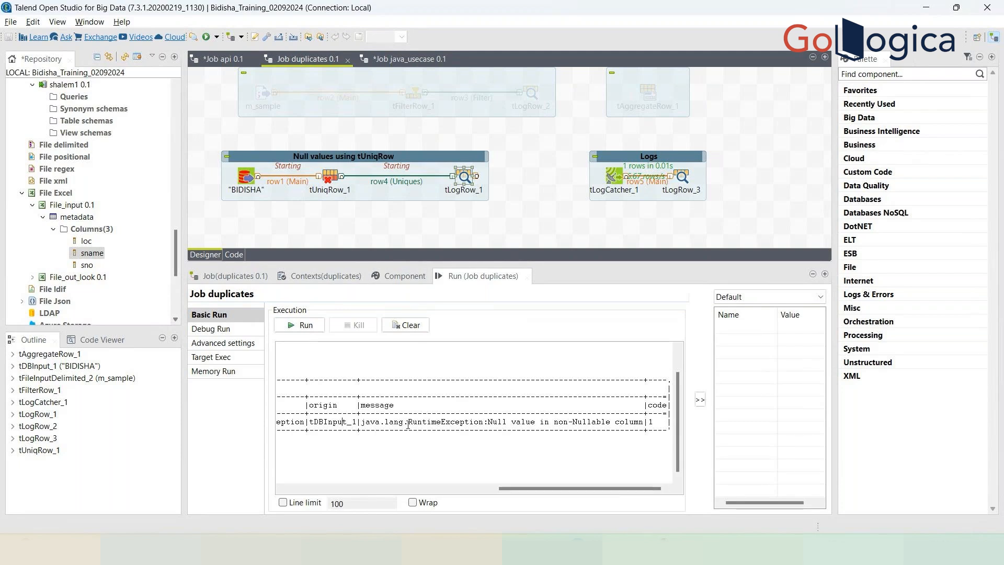
pyautogui.moveTo(408, 425); pyautogui.dragTo(644, 423)
pyautogui.click(511, 422)
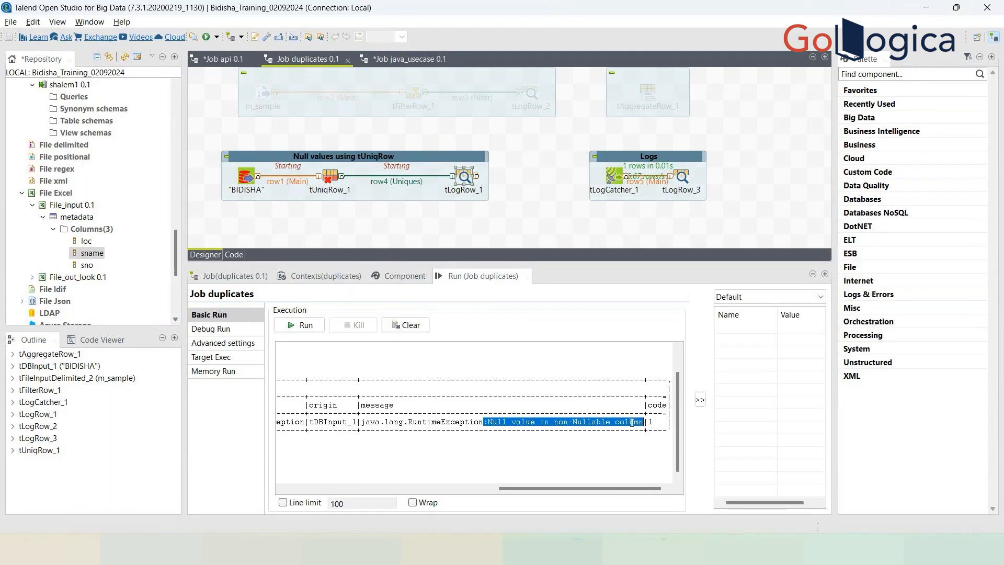
pyautogui.click(632, 422)
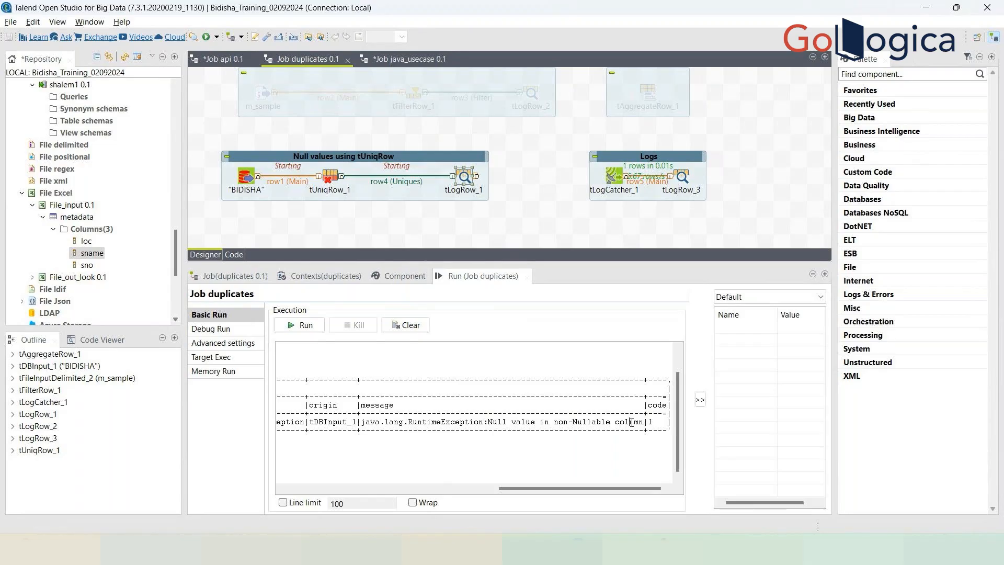
pyautogui.moveTo(486, 421); pyautogui.dragTo(643, 422)
pyautogui.click(553, 420)
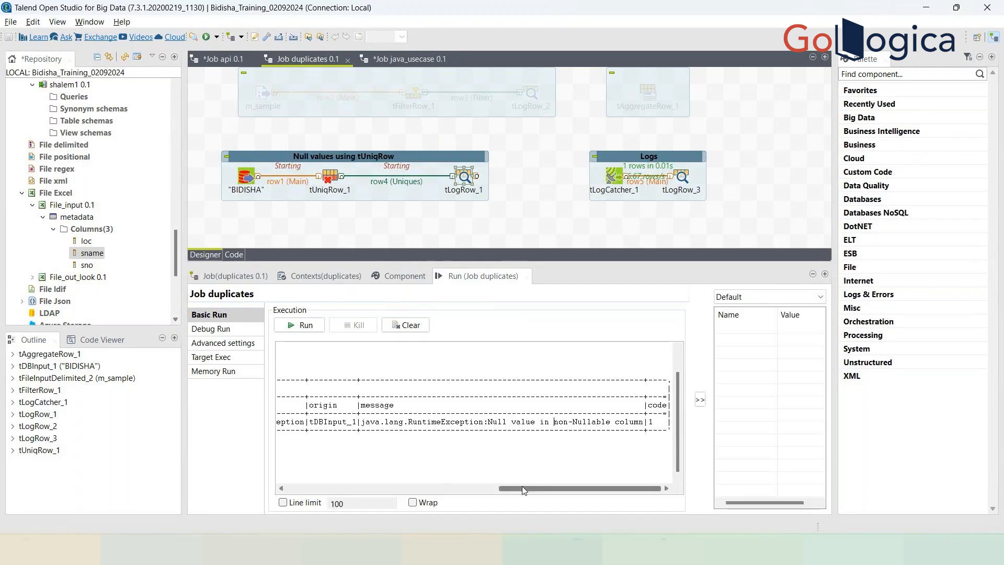
pyautogui.moveTo(522, 485)
pyautogui.mouseDown()
pyautogui.moveTo(313, 486)
pyautogui.moveTo(437, 472)
pyautogui.moveTo(610, 414)
pyautogui.moveTo(620, 435)
pyautogui.moveTo(612, 422)
pyautogui.mouseUp()
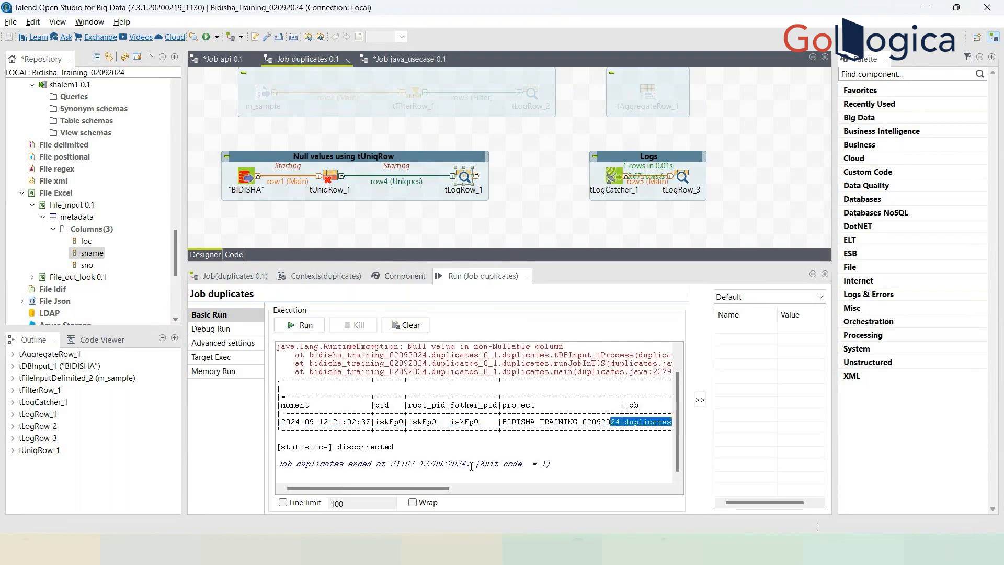
pyautogui.moveTo(438, 486); pyautogui.dragTo(650, 486)
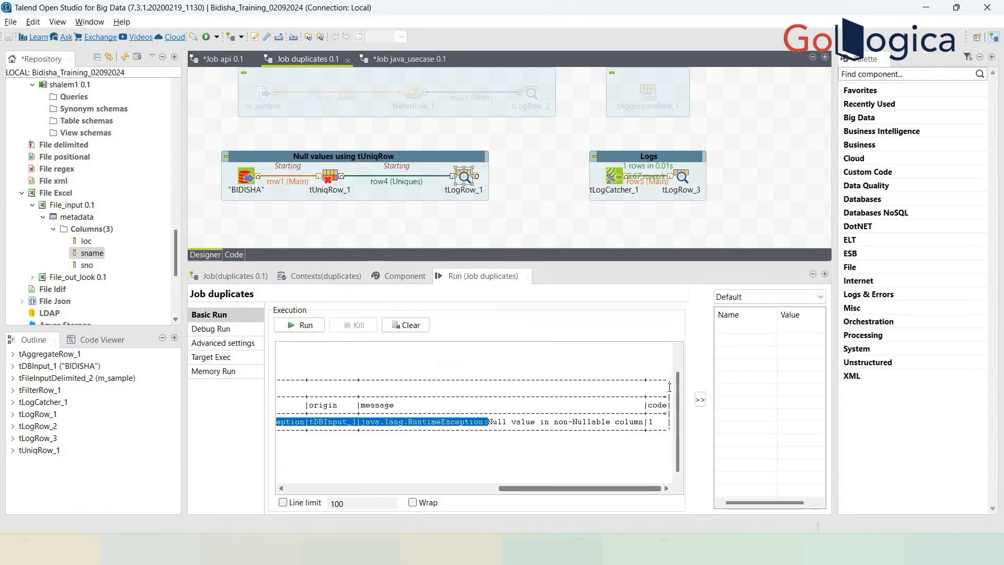
# Compare the exception trace at the start of the run output with the message caught by tLogCatcher_1
pyautogui.click(616, 172)
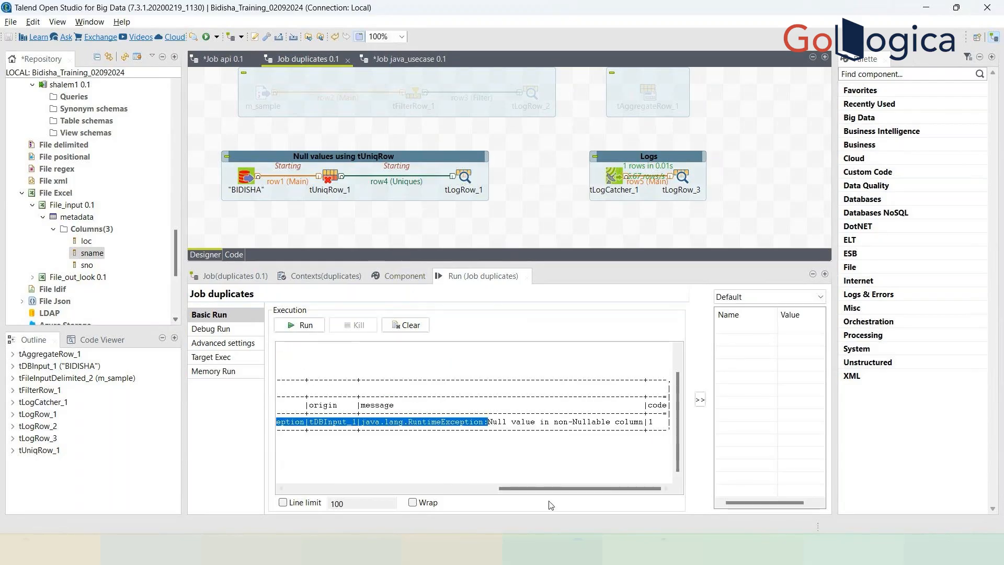
pyautogui.moveTo(544, 484); pyautogui.dragTo(316, 477)
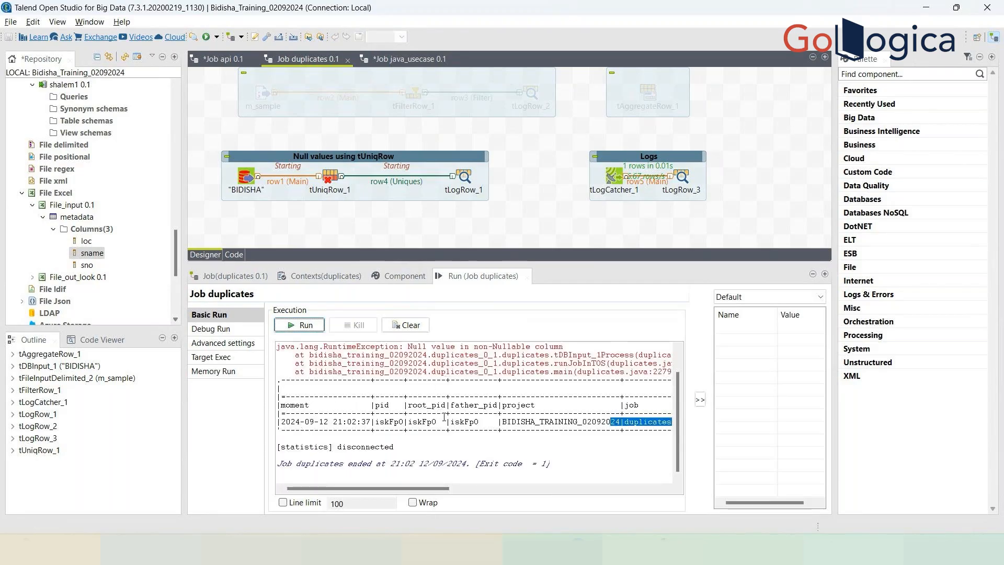
pyautogui.scroll(2, 443, 415)
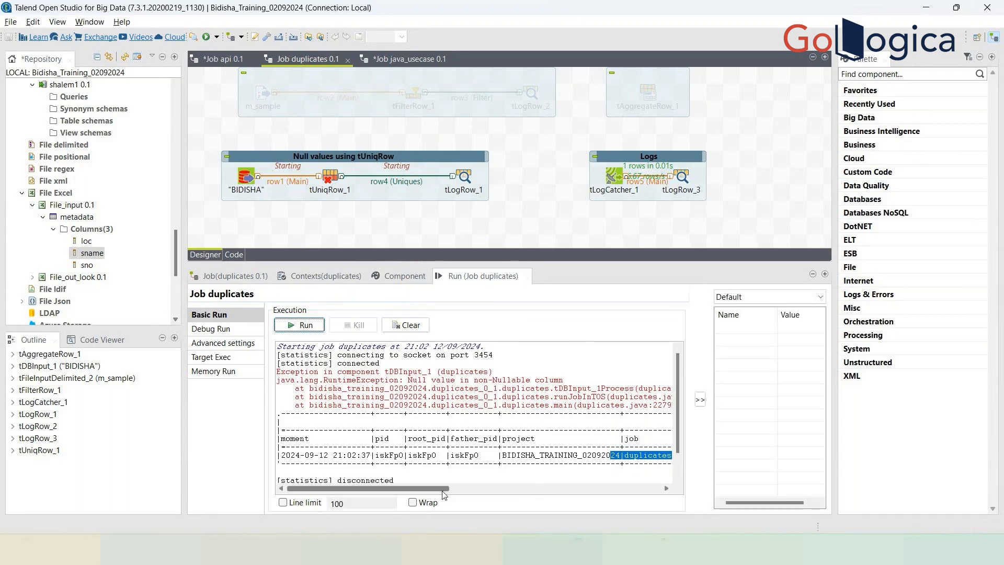
pyautogui.moveTo(444, 495); pyautogui.dragTo(672, 455)
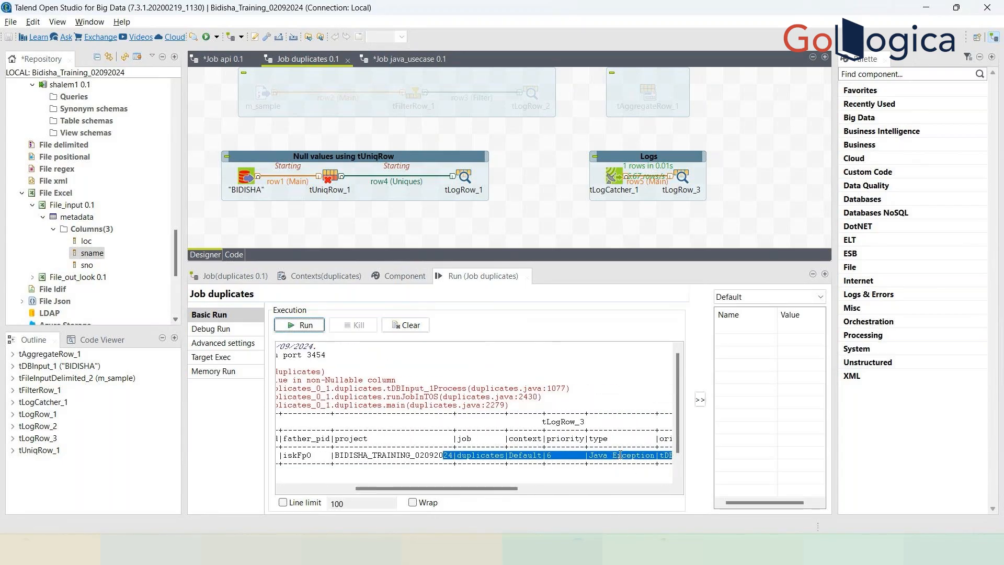
pyautogui.moveTo(507, 485); pyautogui.dragTo(648, 486)
pyautogui.doubleClick(604, 450)
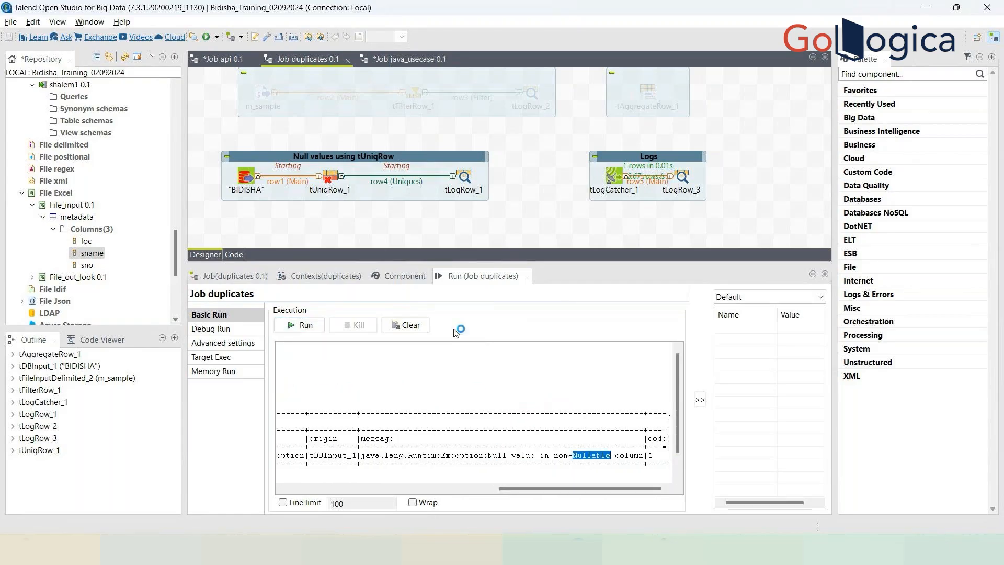
# Inspect the table name setting of tDBInput_1 and the unique key settings of tUniqRow_1
pyautogui.click(326, 178)
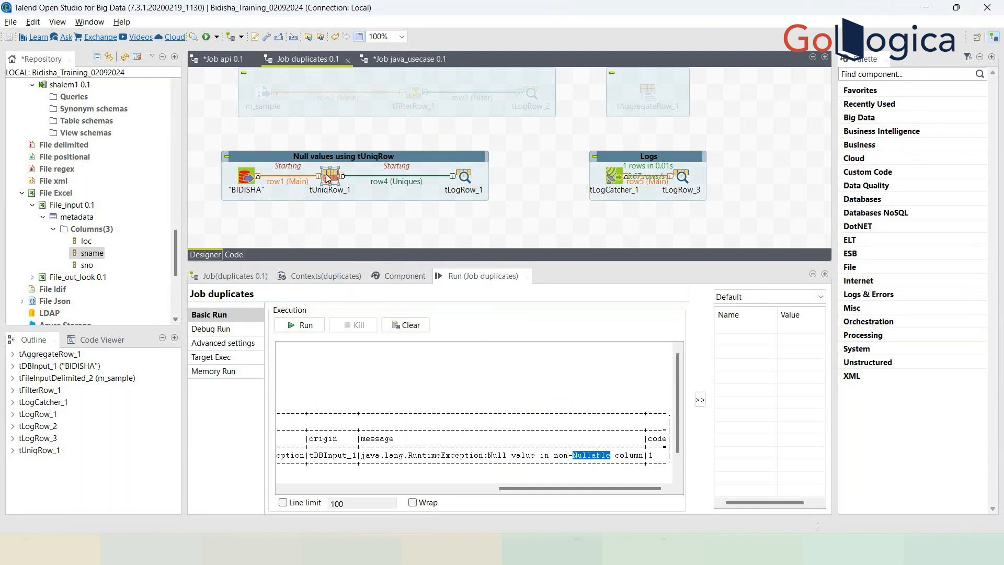
pyautogui.click(244, 179)
pyautogui.doubleClick(245, 179)
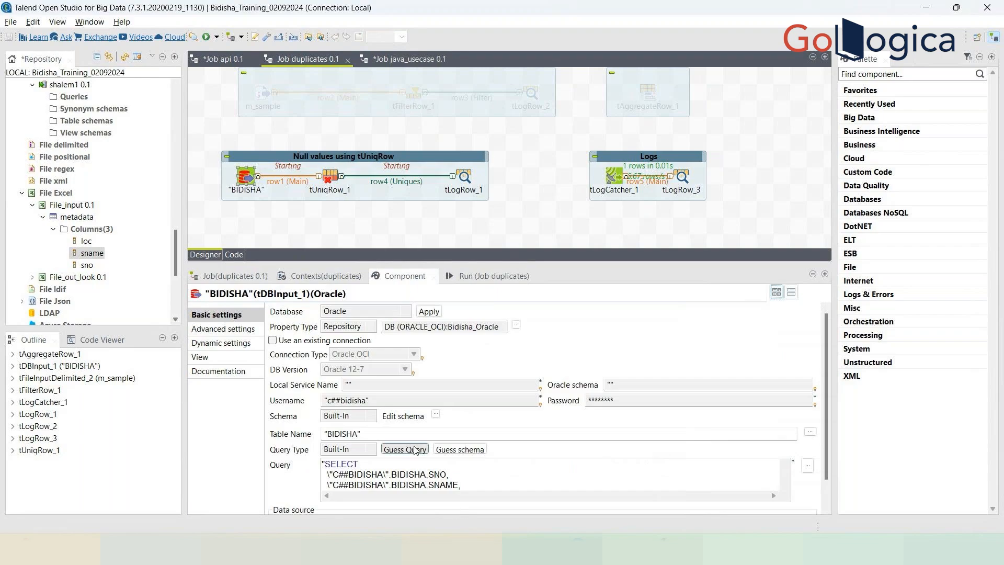
pyautogui.click(360, 433)
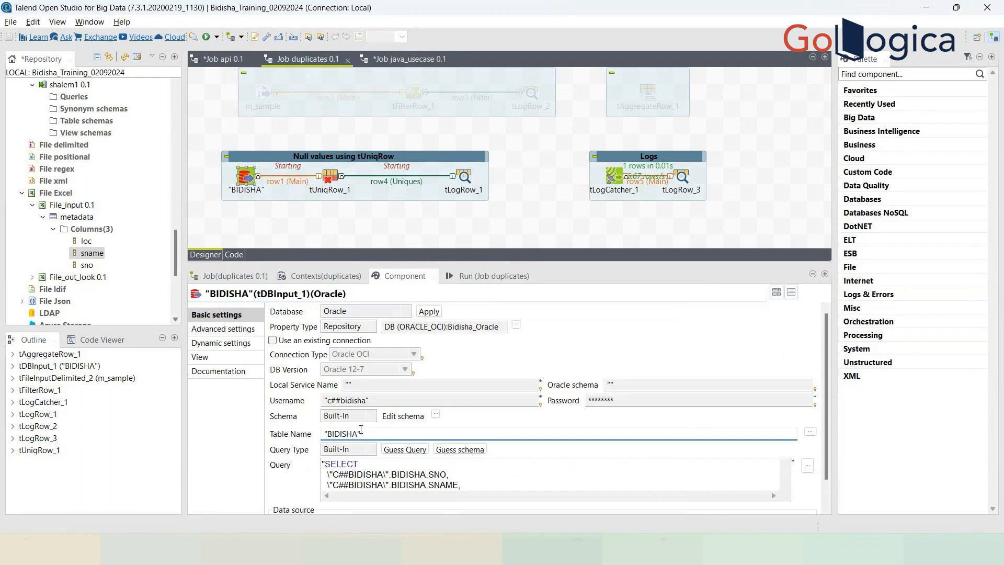
pyautogui.click(493, 275)
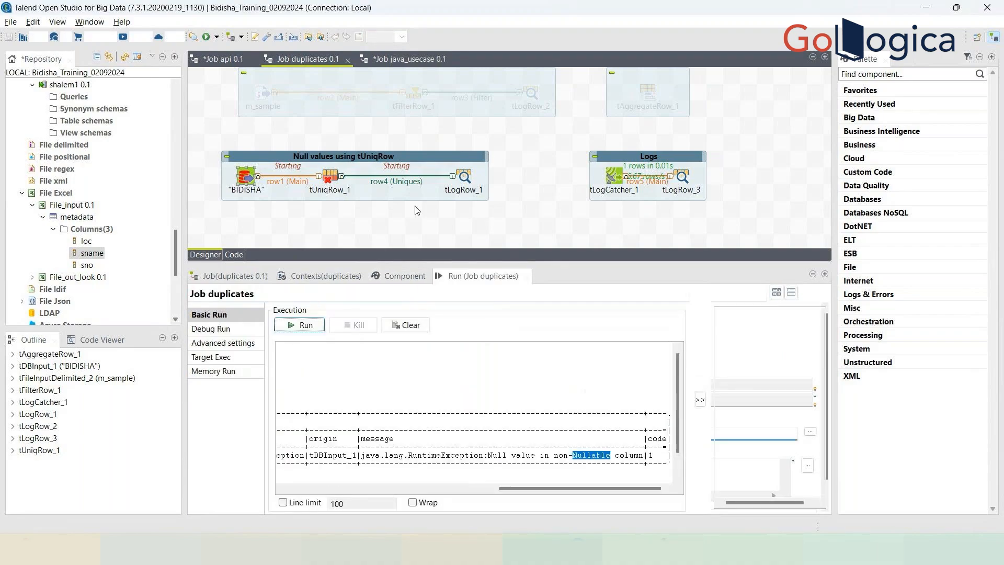
pyautogui.doubleClick(335, 176)
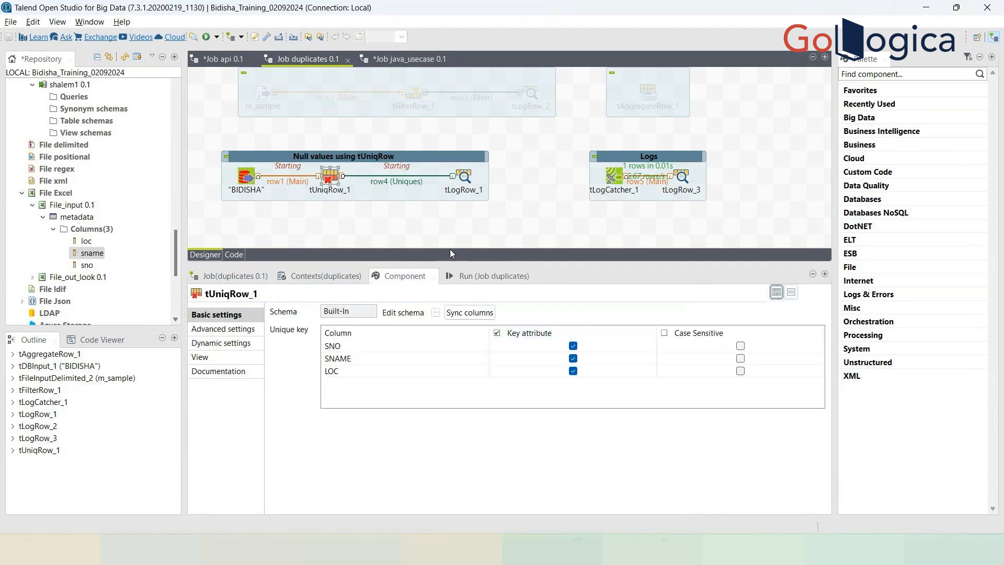
# Add a tMap component below tLogRow_1 and check its mapping editor before it is connected
pyautogui.click(470, 282)
pyautogui.click(462, 220)
pyautogui.write('tmap')
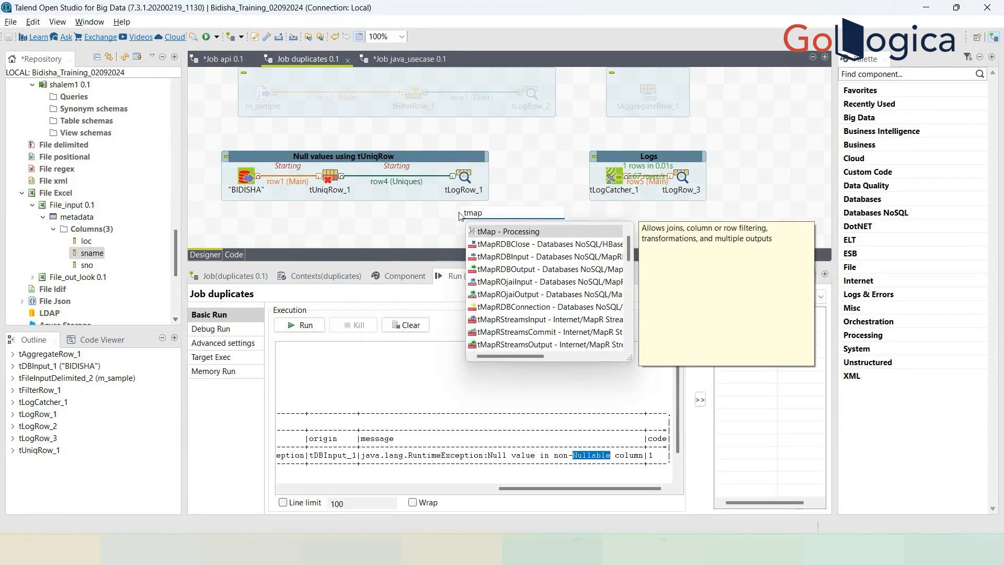
pyautogui.click(487, 233)
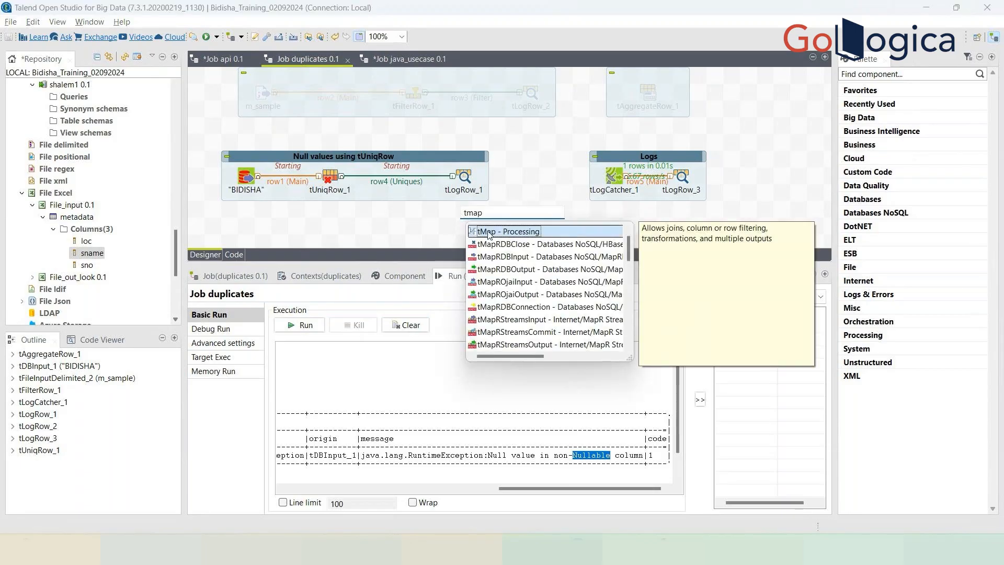
pyautogui.doubleClick(487, 233)
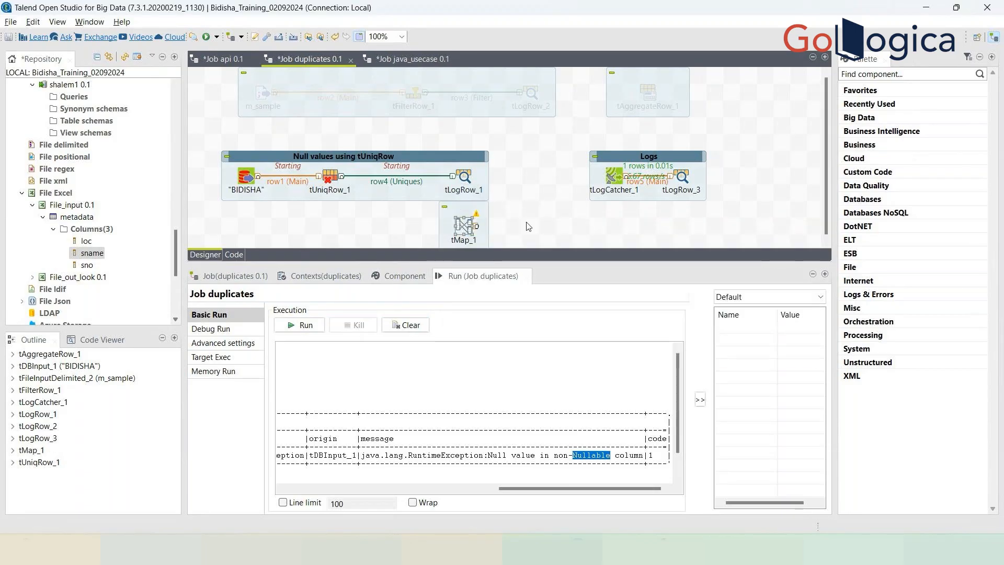
pyautogui.doubleClick(464, 228)
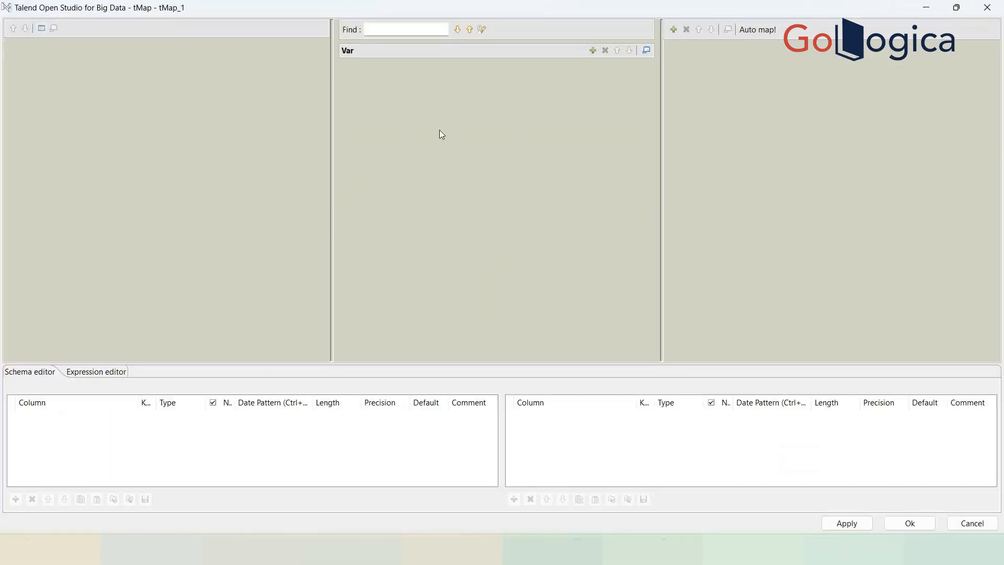
pyautogui.click(914, 523)
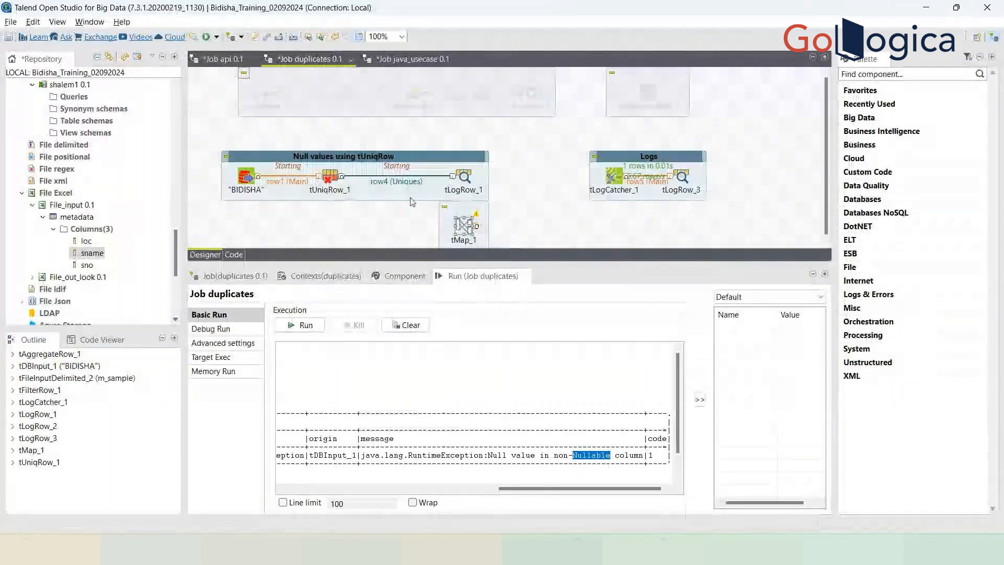
# Move tMap_1 into the gap between tLogRow_1 and the Logs subjob
pyautogui.click(403, 182)
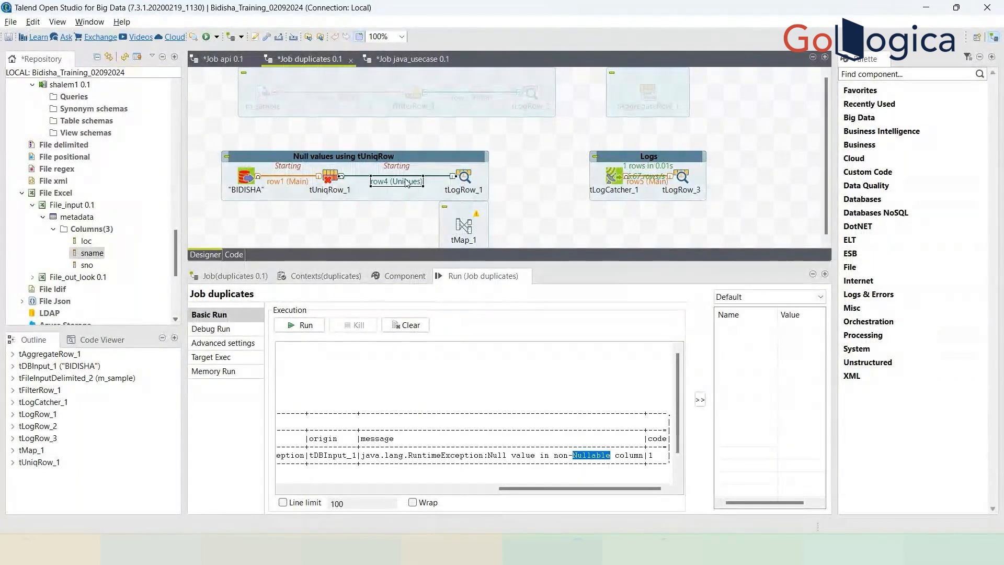
pyautogui.moveTo(458, 227); pyautogui.dragTo(524, 178)
pyautogui.rightClick(462, 180)
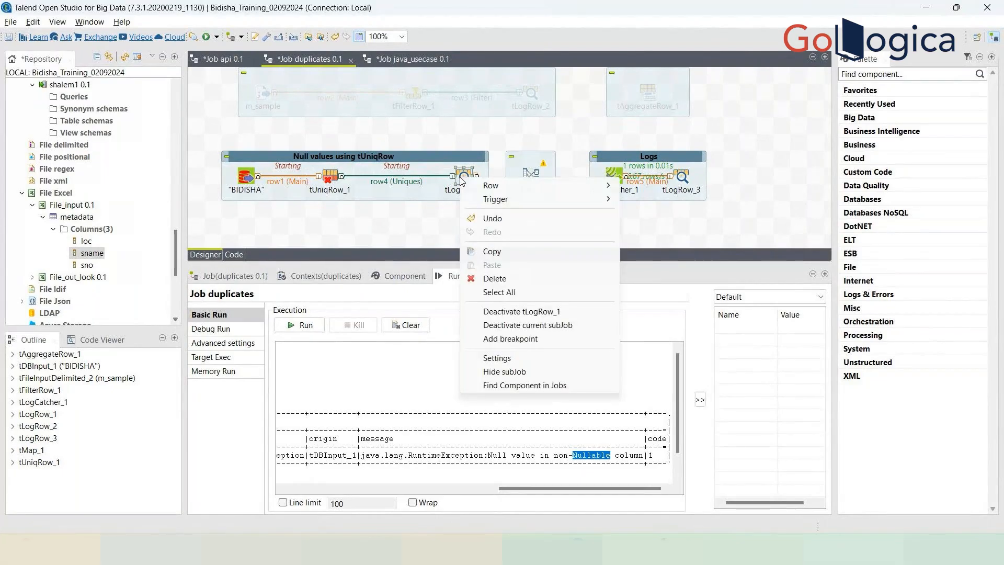
pyautogui.press('Escape')
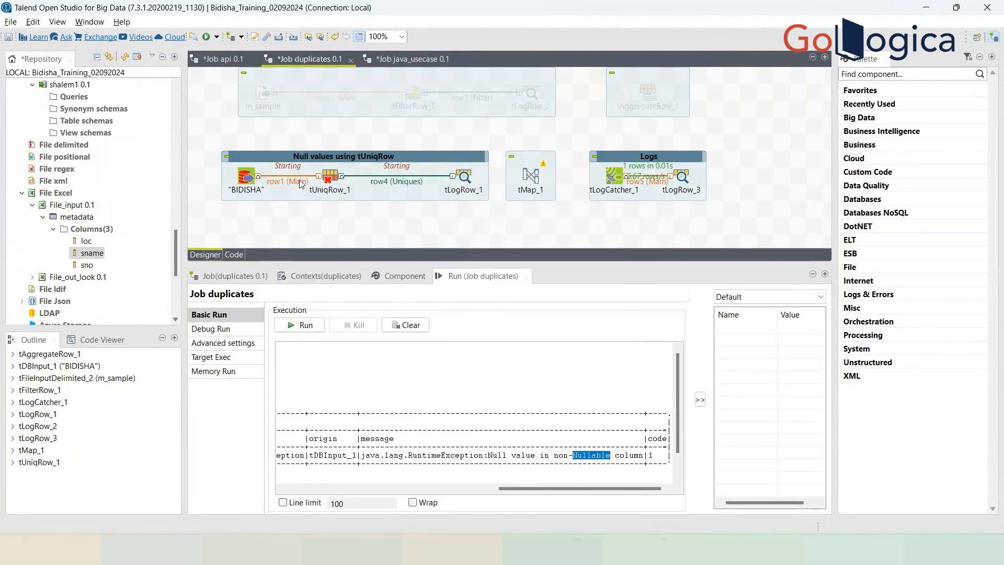
pyautogui.rightClick(281, 182)
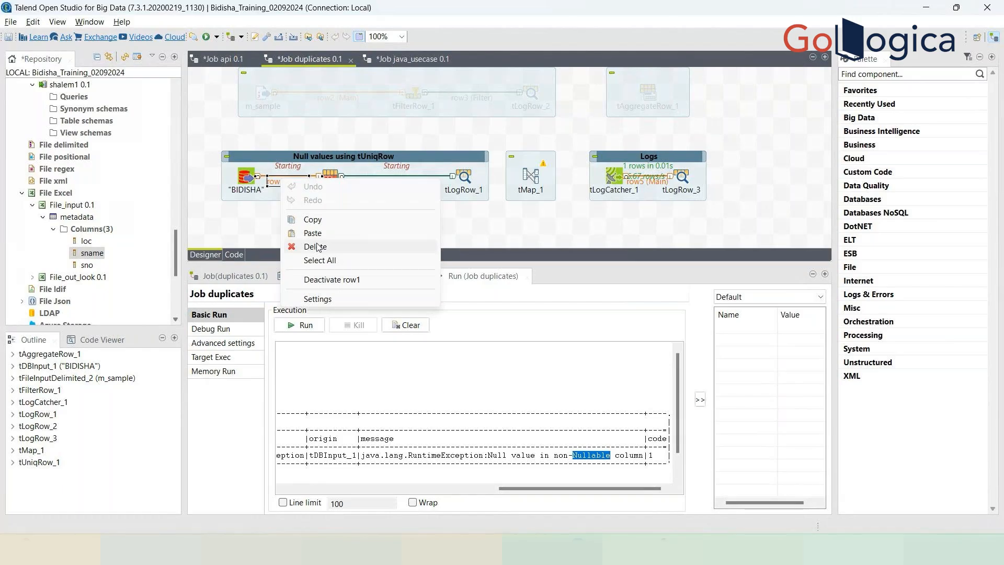
pyautogui.press('Escape')
# Insert tMap_1 between tUniqRow_1 and tLogRow_1, naming its output f and taking the schema of the target component
pyautogui.click(377, 183)
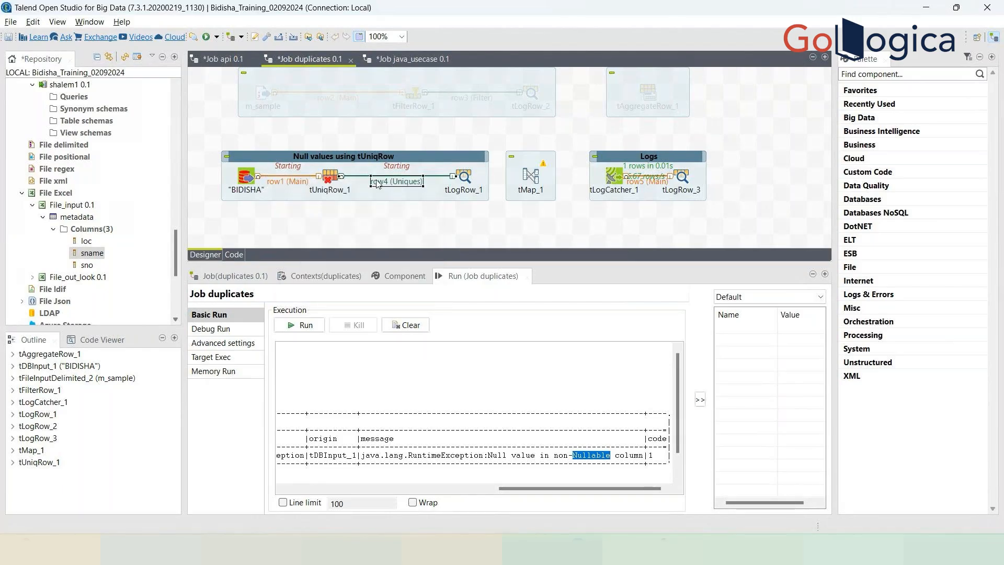
pyautogui.press('Delete')
pyautogui.moveTo(530, 176); pyautogui.dragTo(460, 183)
pyautogui.click(330, 177)
pyautogui.click(396, 176)
pyautogui.write('f')
pyautogui.click(555, 286)
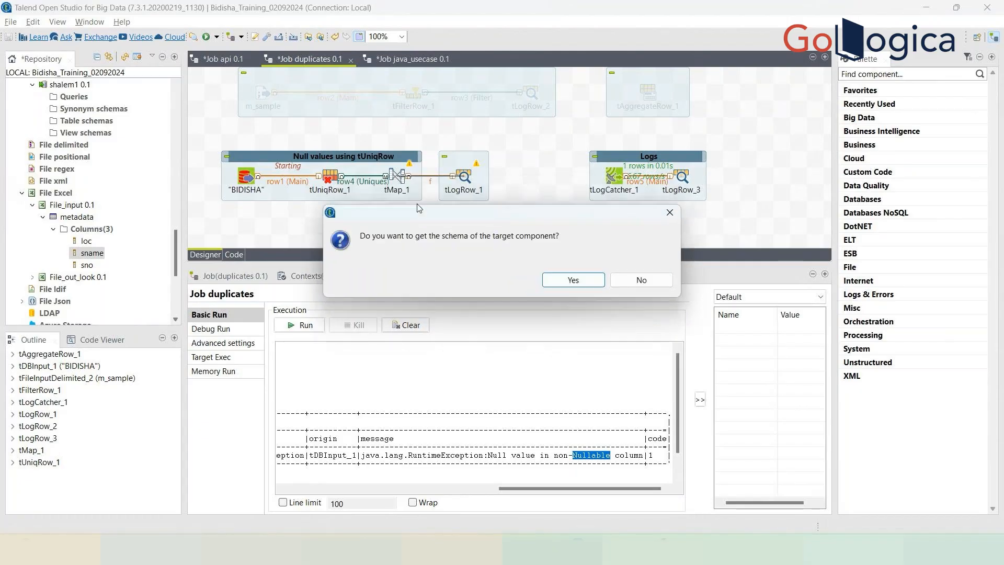
pyautogui.click(573, 280)
# Auto-map the SNO, SNAME and LOC columns of row4 to output f in tMap_1
pyautogui.doubleClick(396, 177)
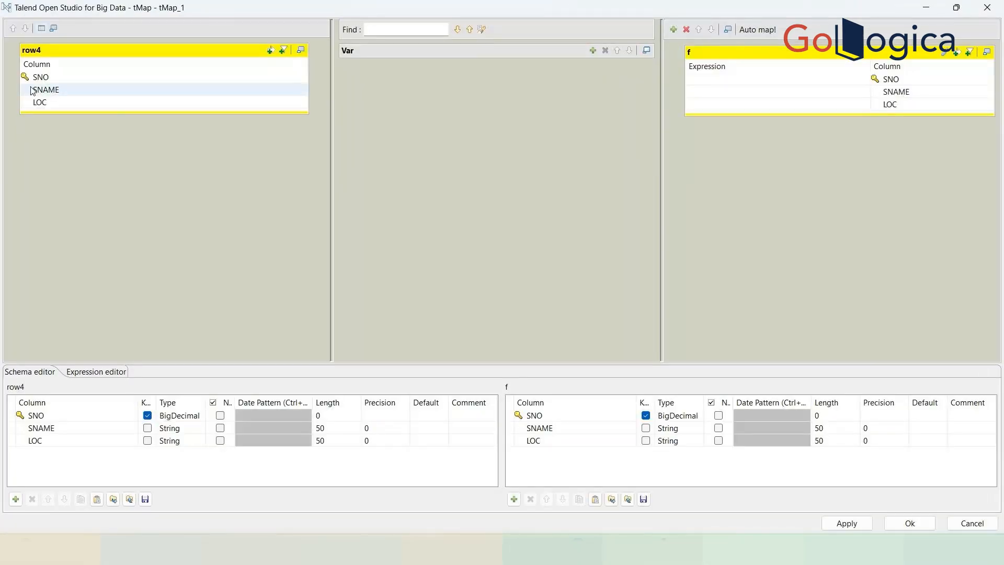
pyautogui.click(57, 415)
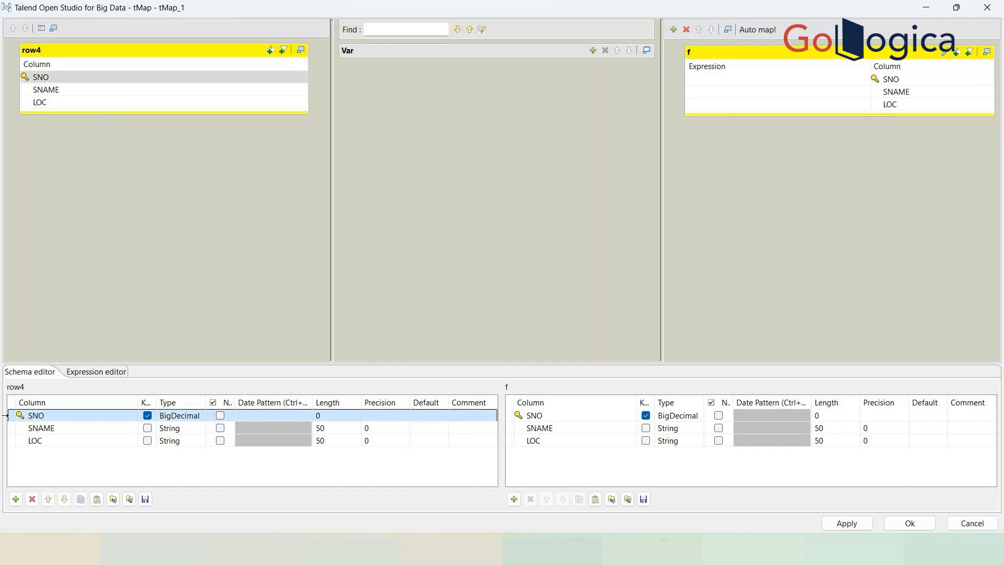
pyautogui.keyDown('shift'); pyautogui.click(66, 440); pyautogui.keyUp('shift')
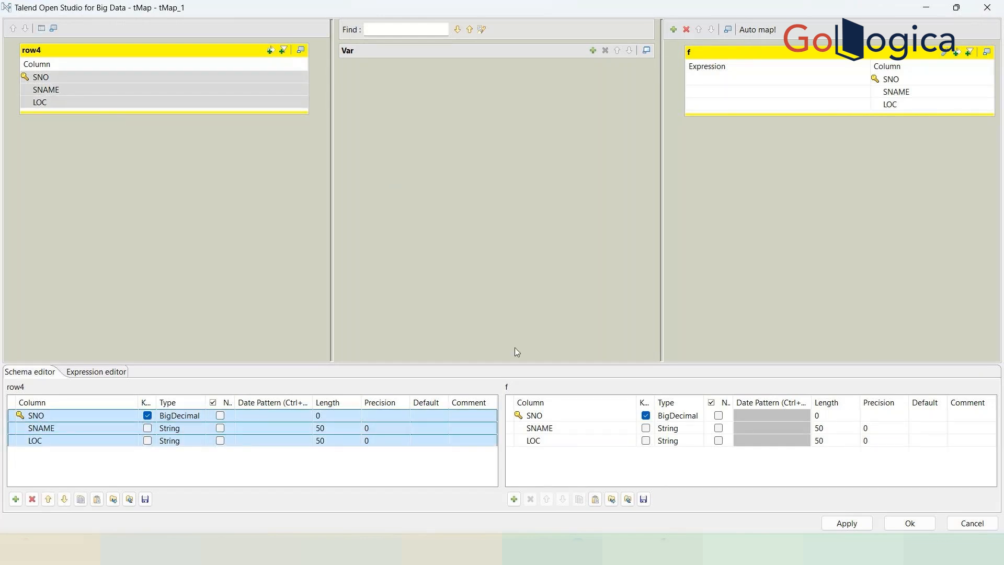
pyautogui.click(760, 30)
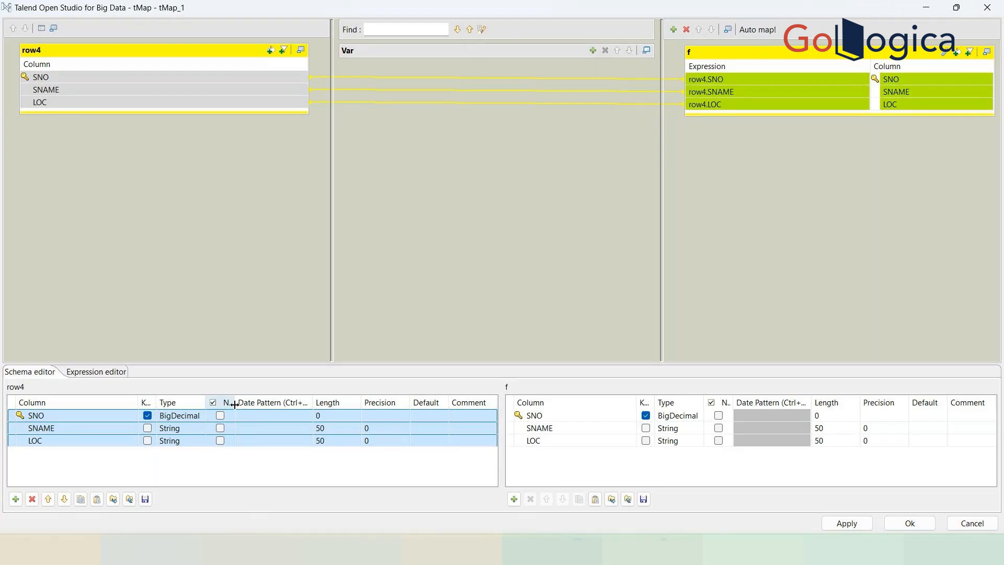
# Mark all columns of output f as nullable in the tMap_1 schema editor, leaving the row4 columns non-nullable
pyautogui.moveTo(234, 402); pyautogui.dragTo(305, 402)
pyautogui.moveTo(334, 359); pyautogui.dragTo(338, 186)
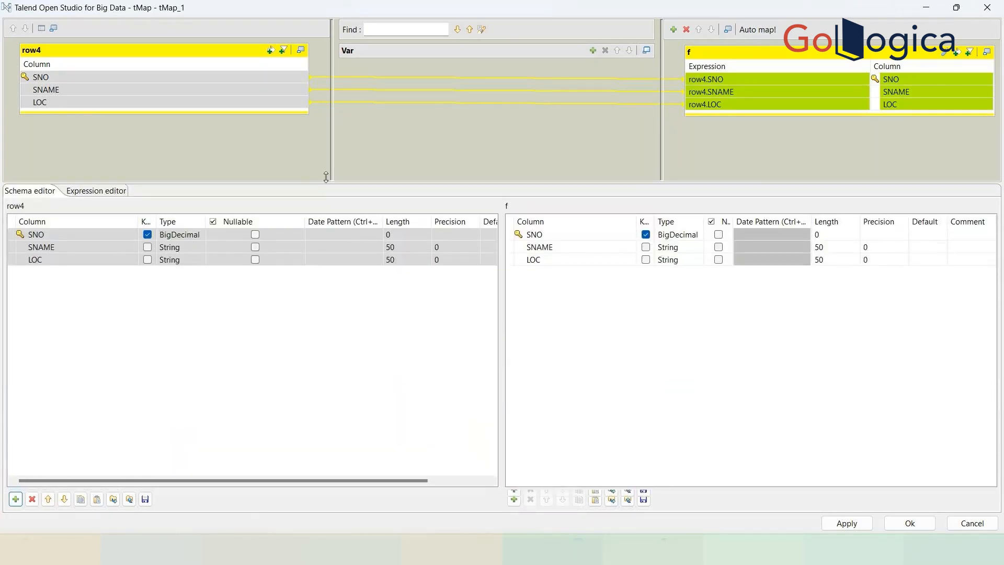
pyautogui.click(259, 231)
pyautogui.hotkey('ctrl', 'a')
pyautogui.click(212, 221)
pyautogui.click(212, 221)
pyautogui.click(680, 238)
pyautogui.click(711, 222)
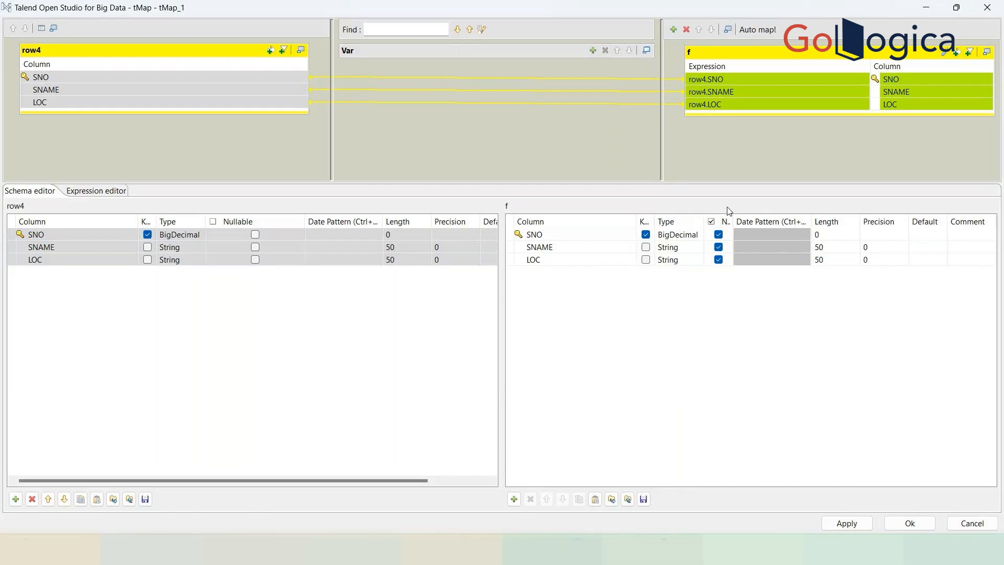
pyautogui.moveTo(701, 182); pyautogui.dragTo(701, 234)
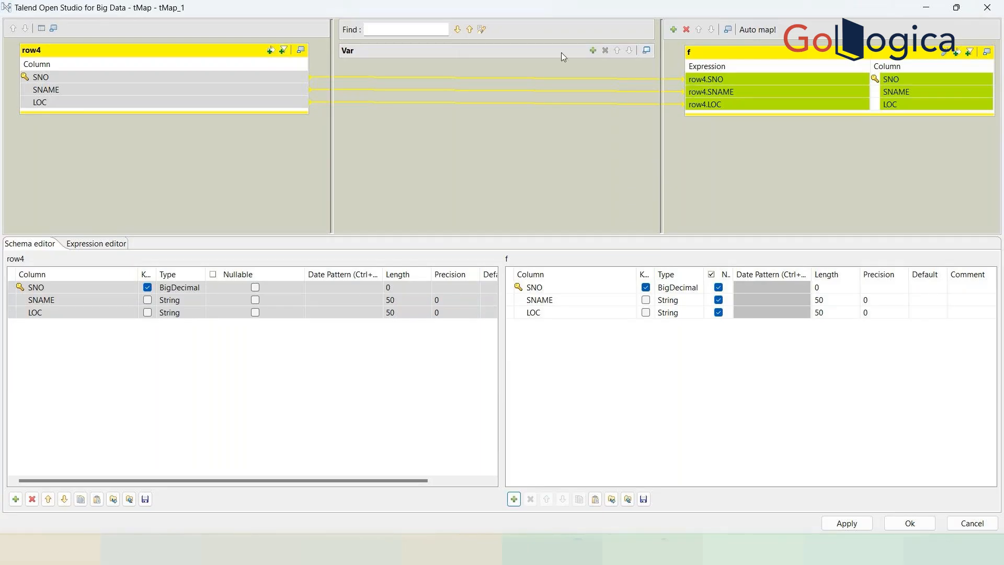
# Add a String variable to the Var table of tMap_1
pyautogui.click(847, 80)
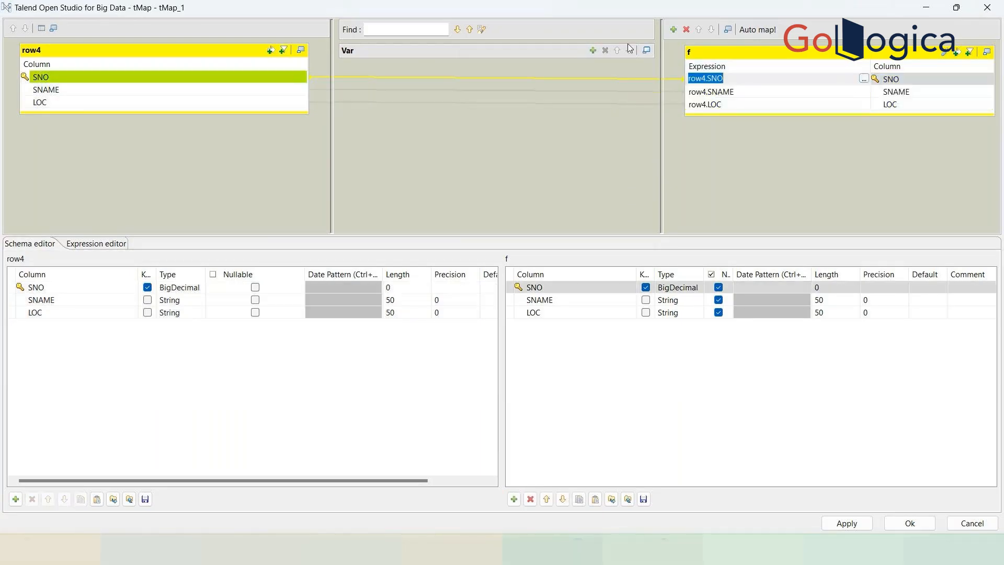
pyautogui.click(592, 51)
pyautogui.click(480, 78)
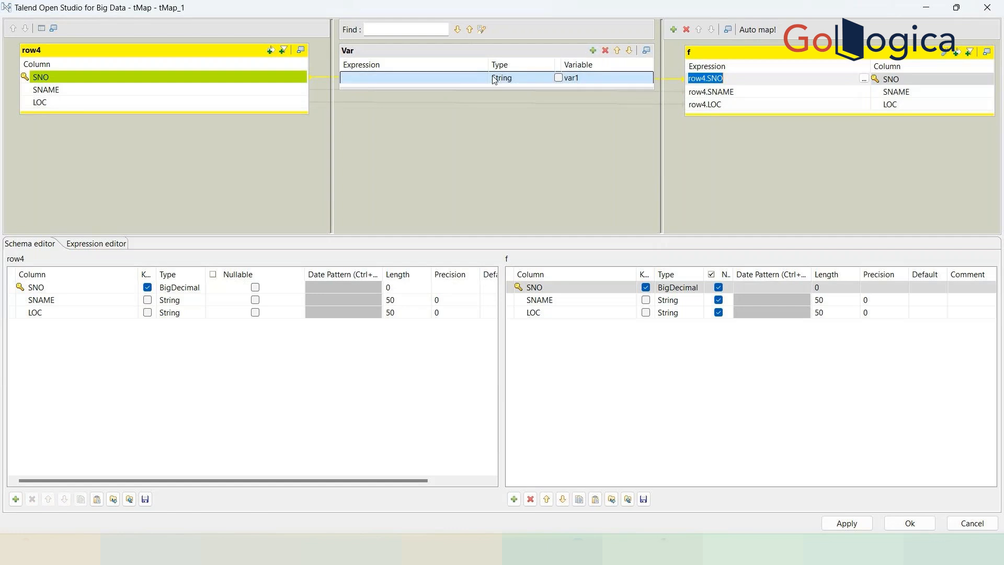
# Examine the TalendDate, TalendDataGenerator, TalendString and StringHandling functions in the variable's Expression Builder without entering an expression
pyautogui.click(482, 78)
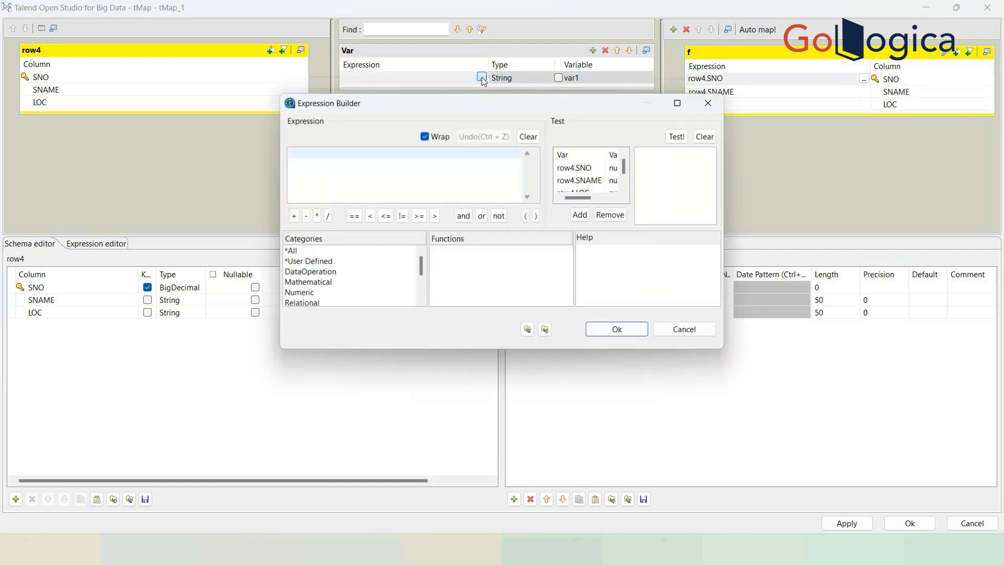
pyautogui.moveTo(419, 267); pyautogui.dragTo(422, 285)
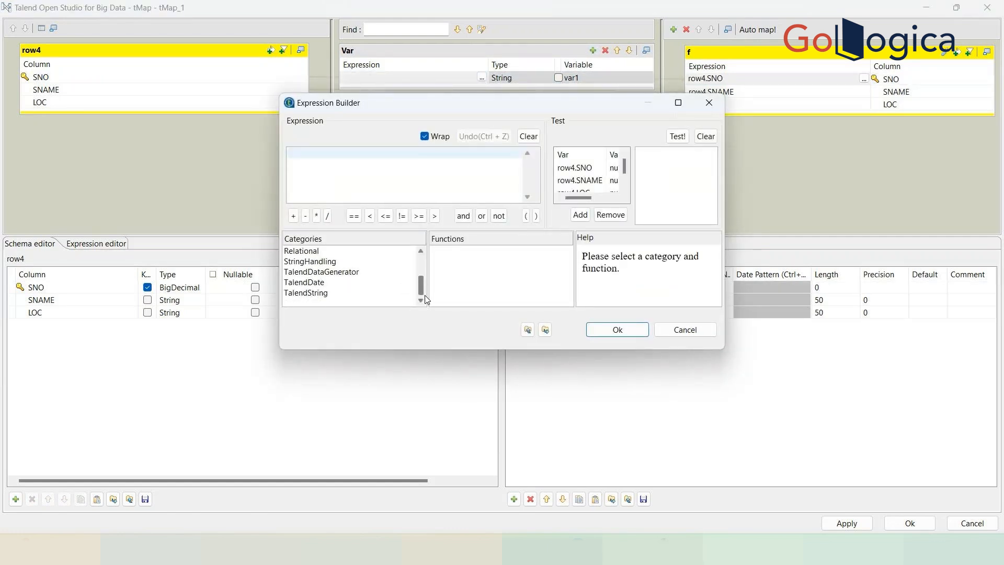
pyautogui.click(325, 282)
pyautogui.scroll(-10, 516, 283)
pyautogui.scroll(8, 517, 282)
pyautogui.scroll(2, 515, 278)
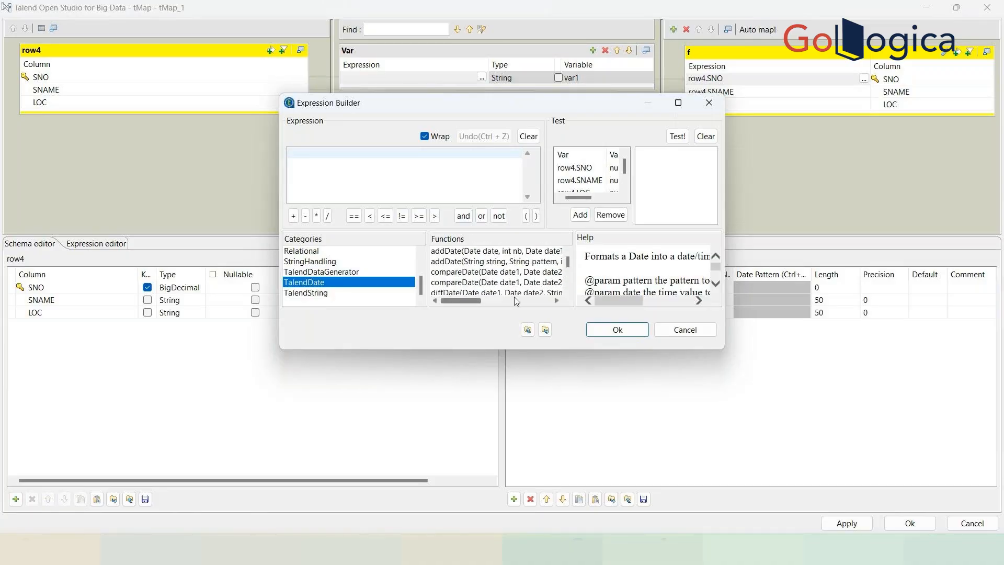
pyautogui.click(356, 273)
pyautogui.click(333, 292)
pyautogui.click(334, 282)
pyautogui.click(337, 272)
pyautogui.click(340, 262)
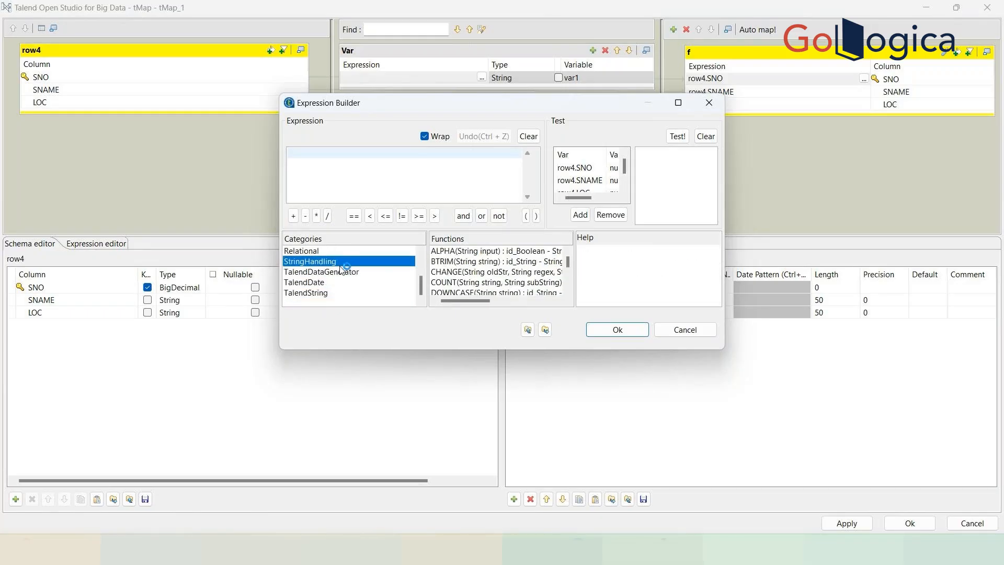
pyautogui.scroll(2, 341, 268)
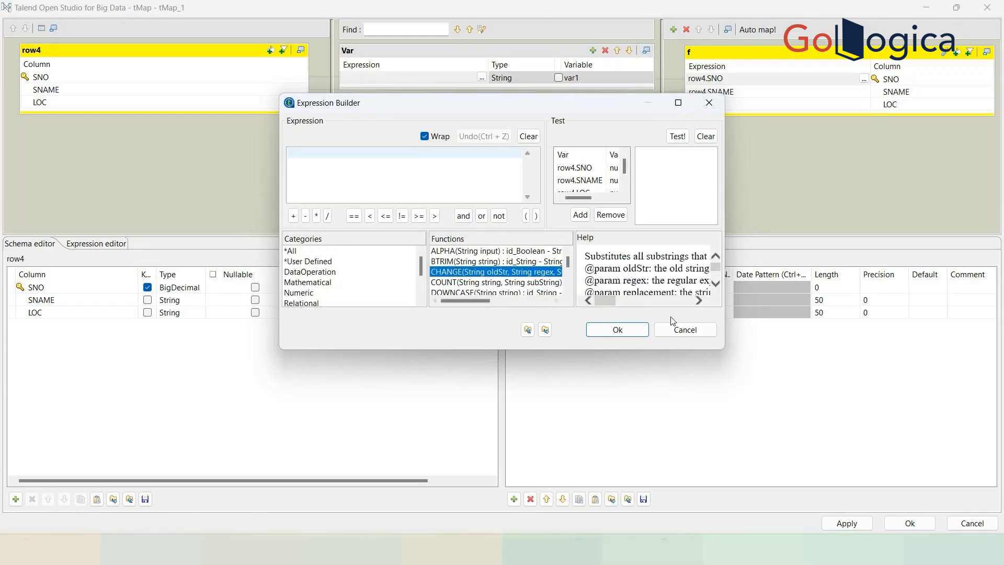
pyautogui.click(702, 330)
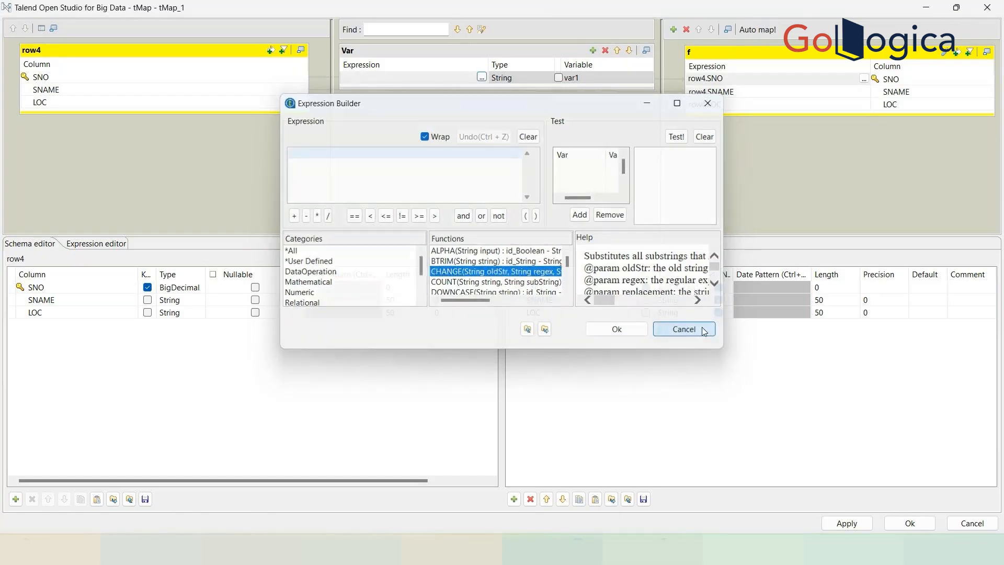
pyautogui.click(482, 78)
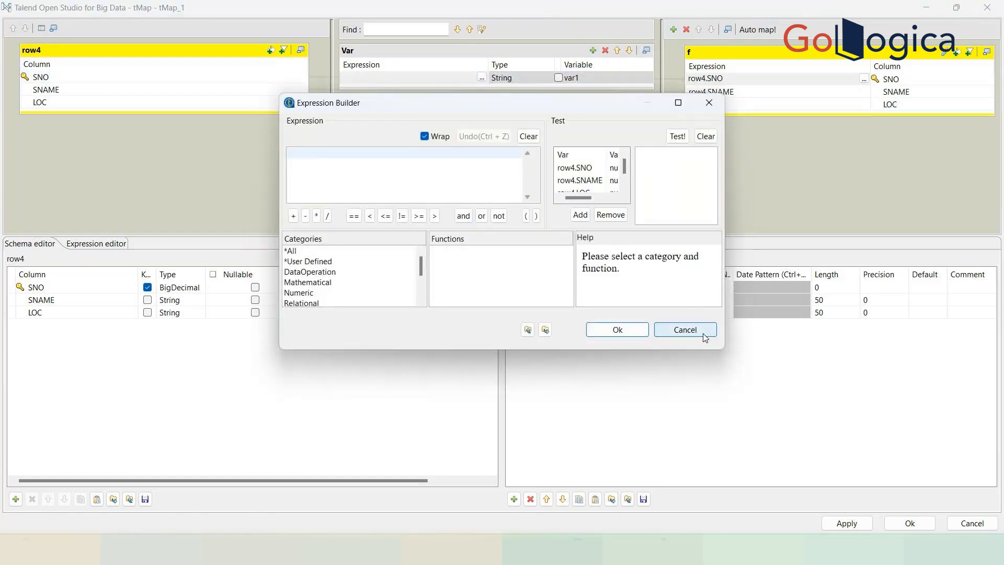
pyautogui.click(702, 330)
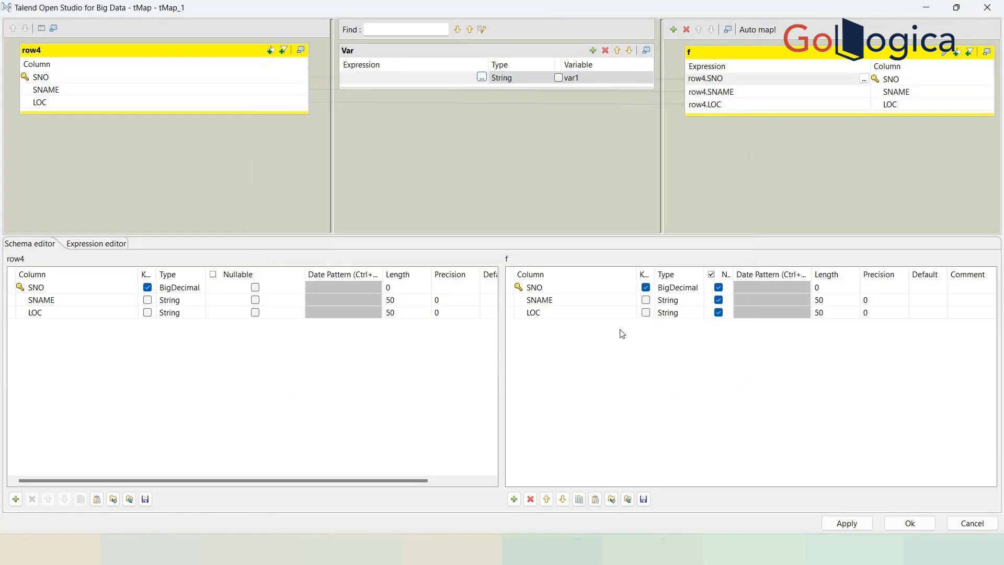
# Save the tMap_1 mapping without propagating the changes, and shift the null values and Logs subjobs slightly upward
pyautogui.click(921, 522)
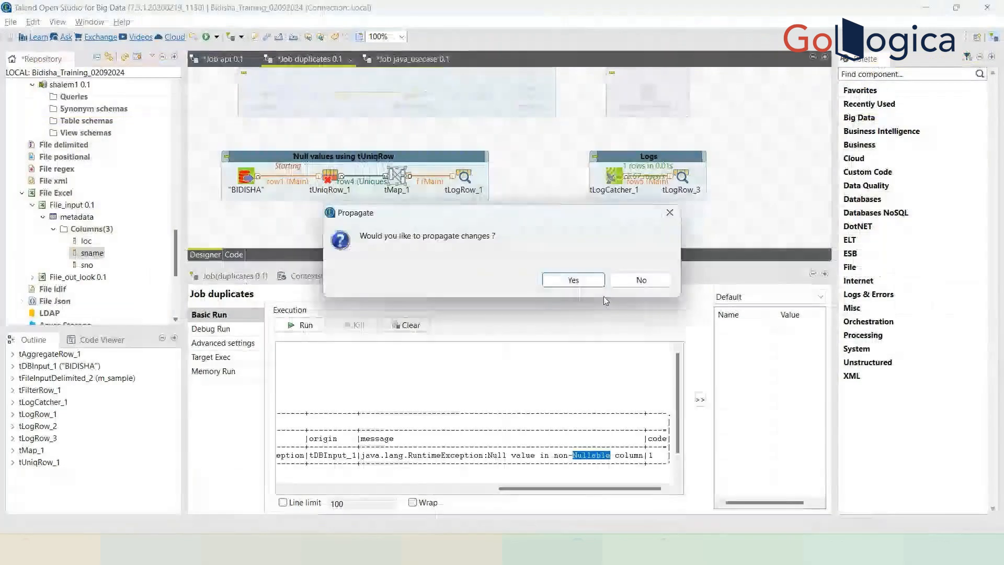
pyautogui.click(638, 279)
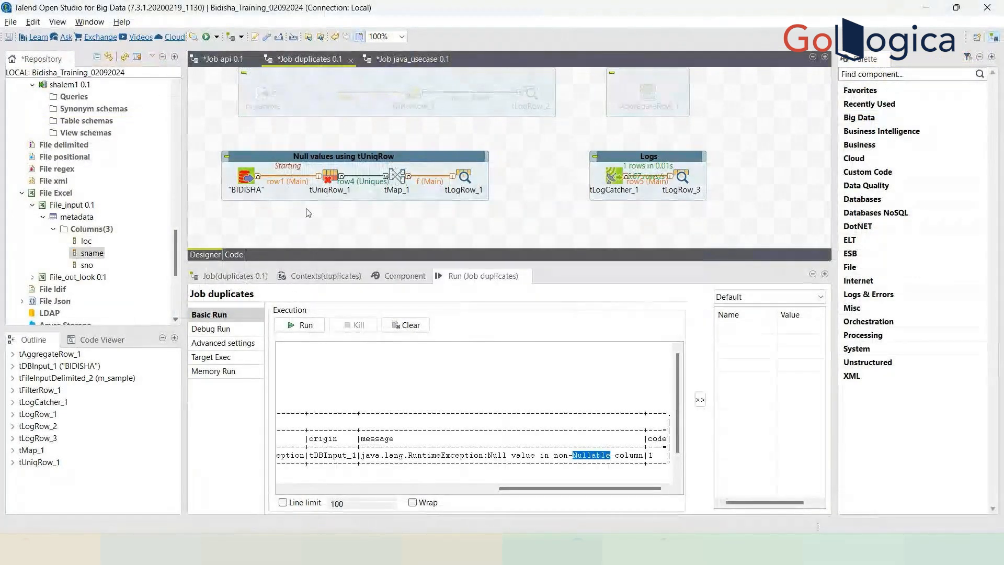
pyautogui.moveTo(289, 158); pyautogui.dragTo(289, 141)
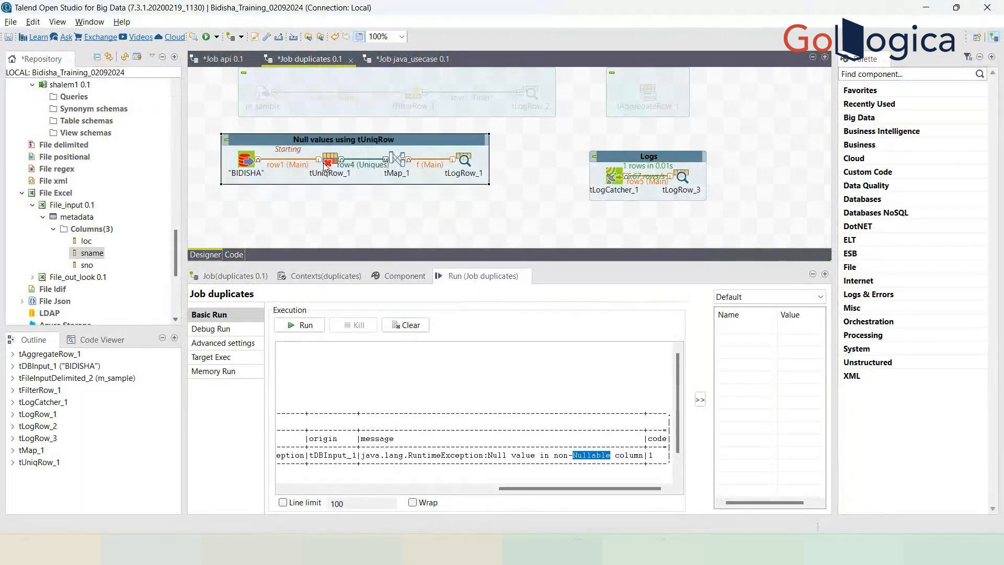
pyautogui.moveTo(645, 155); pyautogui.dragTo(628, 137)
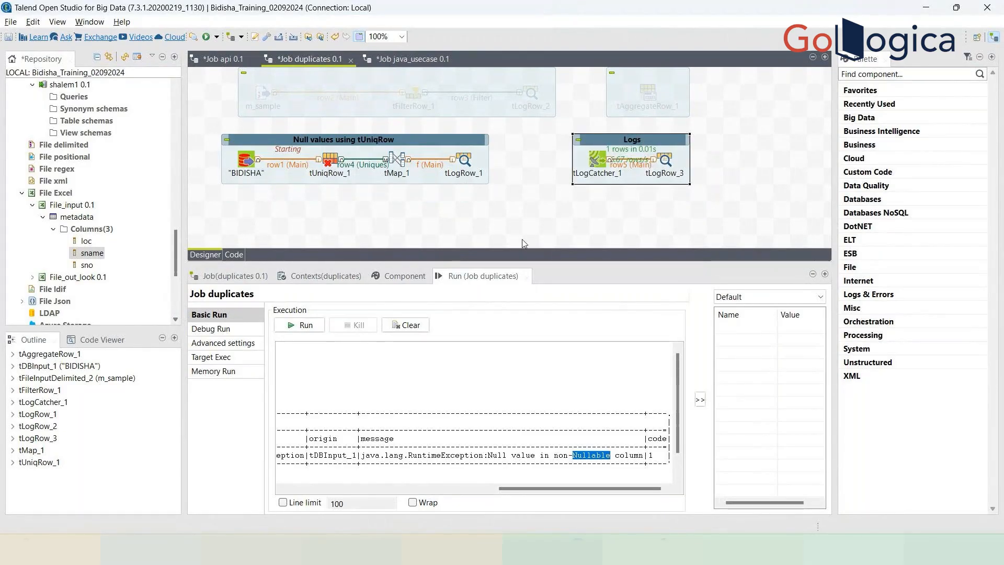
# Inspect the basic settings of tLogCatcher_1 and the null values subjob
pyautogui.click(597, 159)
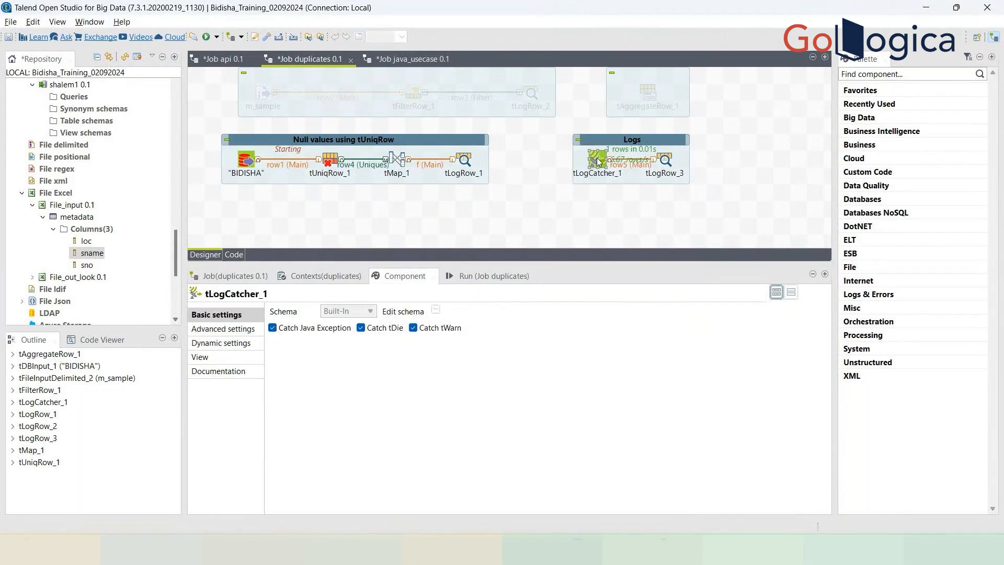
pyautogui.click(347, 141)
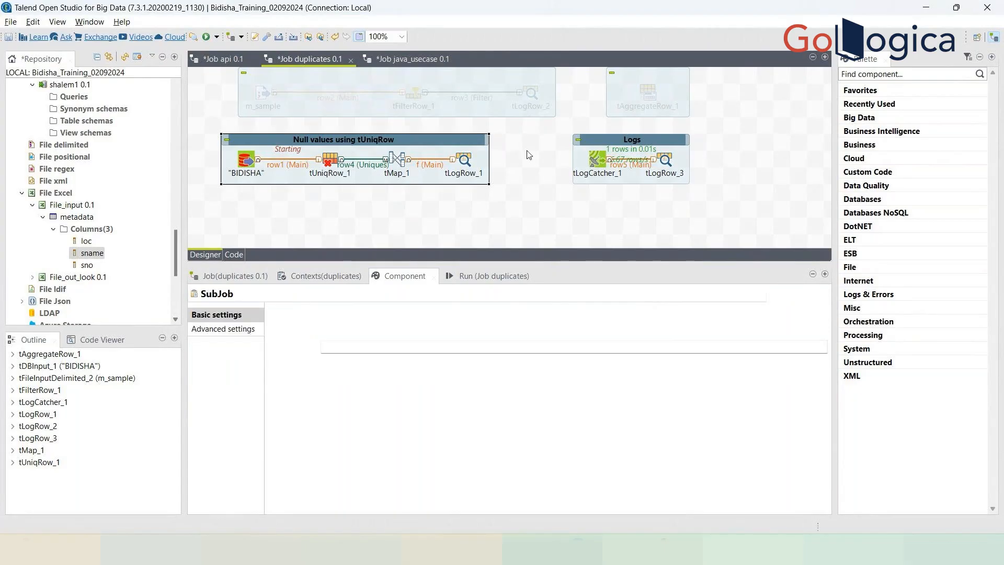
pyautogui.click(528, 155)
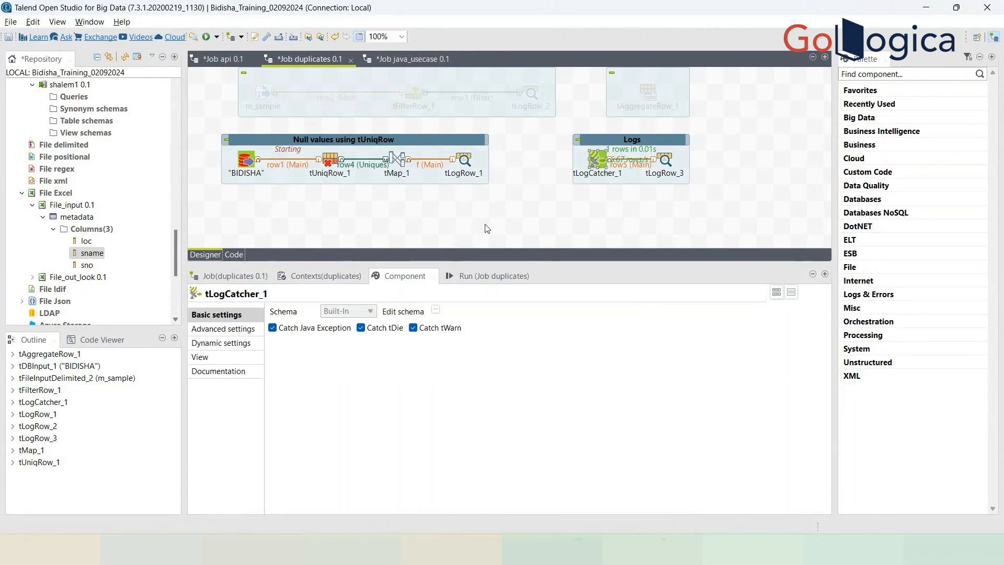
# Review the execution output of the duplicates job and clear its run console
pyautogui.click(494, 272)
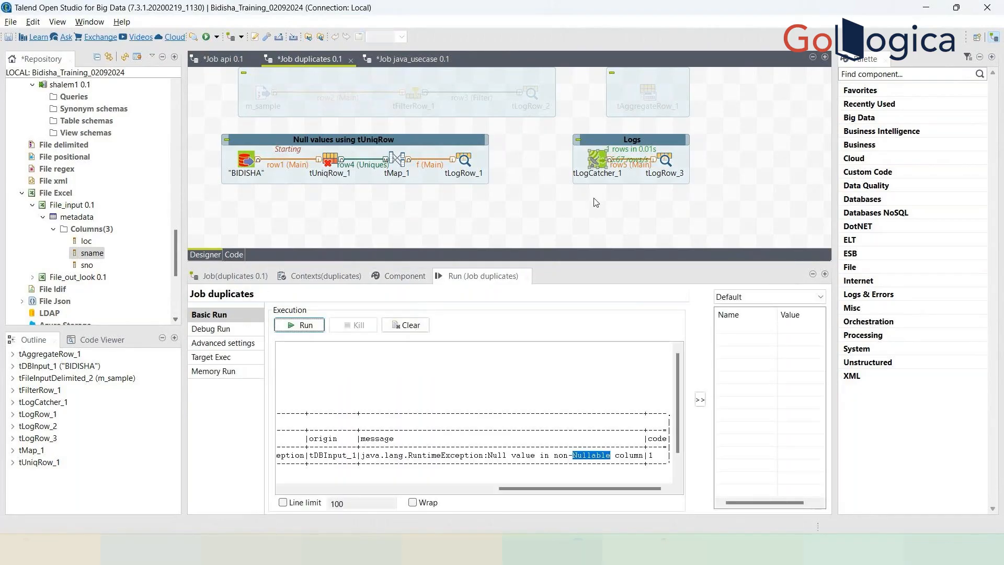
pyautogui.click(299, 325)
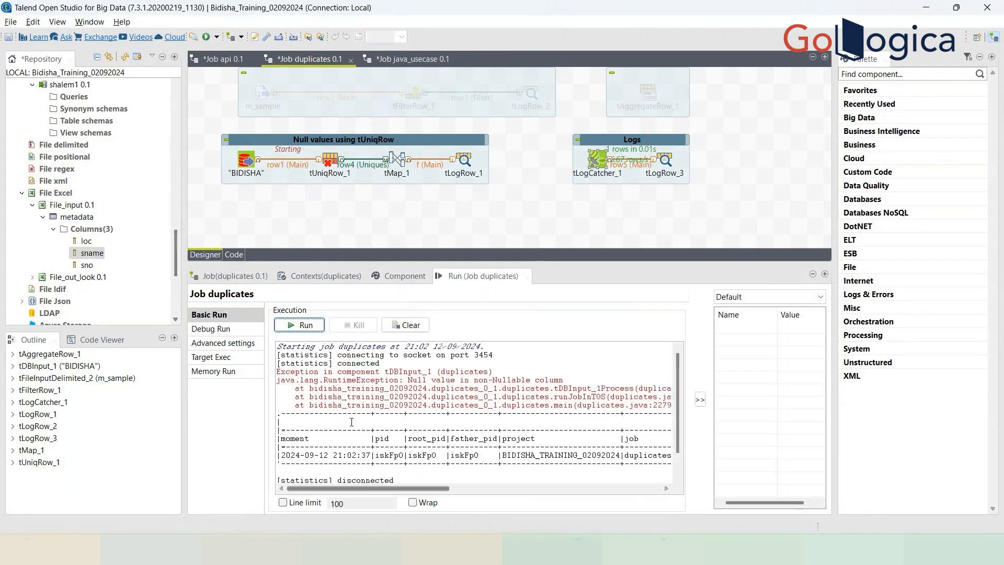
pyautogui.click(405, 325)
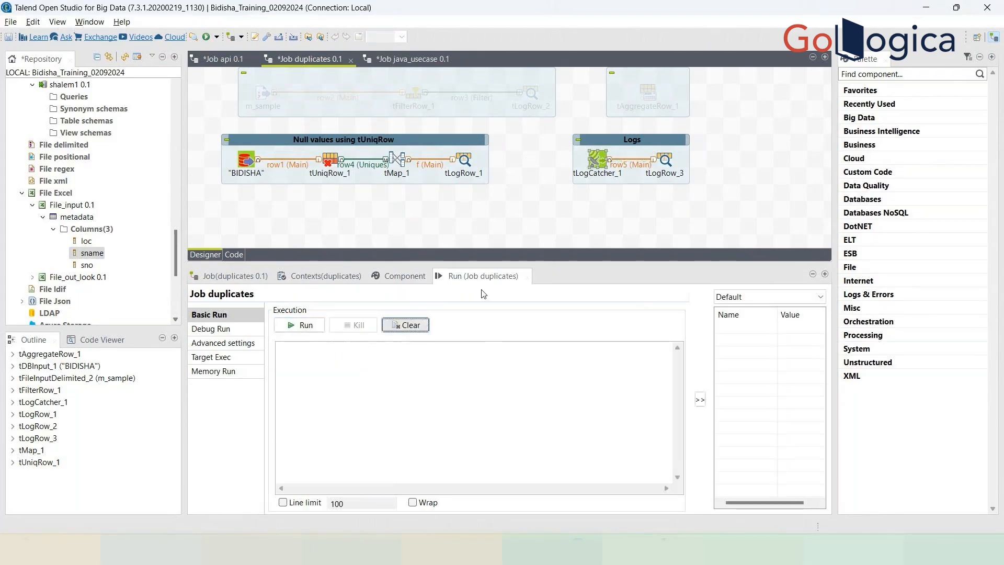
# Close all open jobs, saving the changes in duplicates and discarding those in java_usecase and api
pyautogui.click(350, 59)
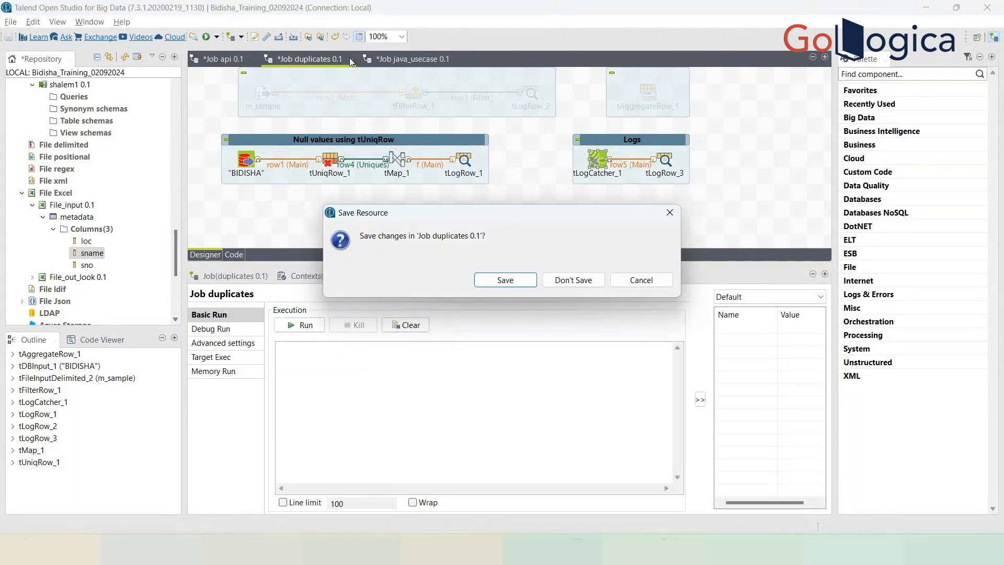
pyautogui.click(505, 280)
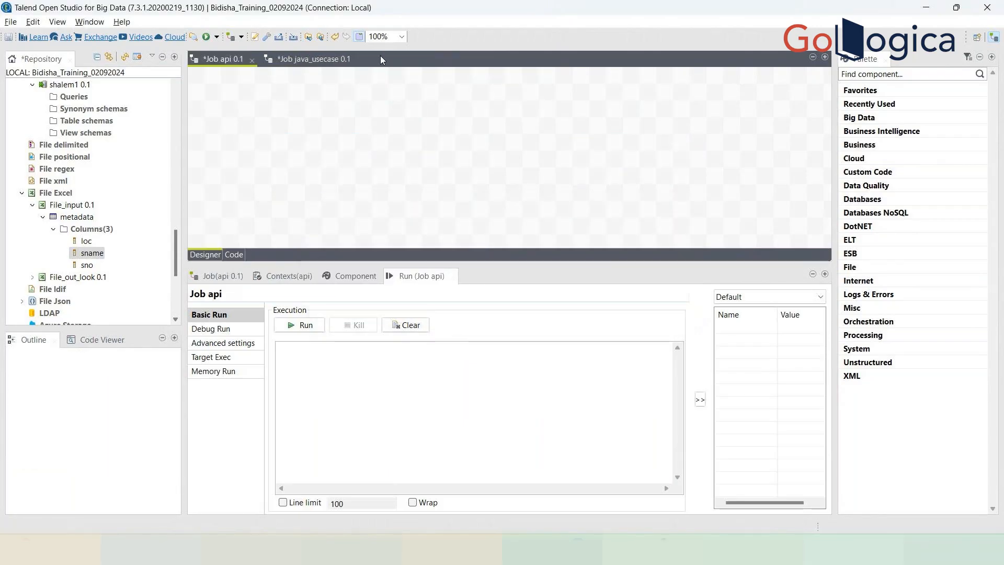
pyautogui.click(359, 59)
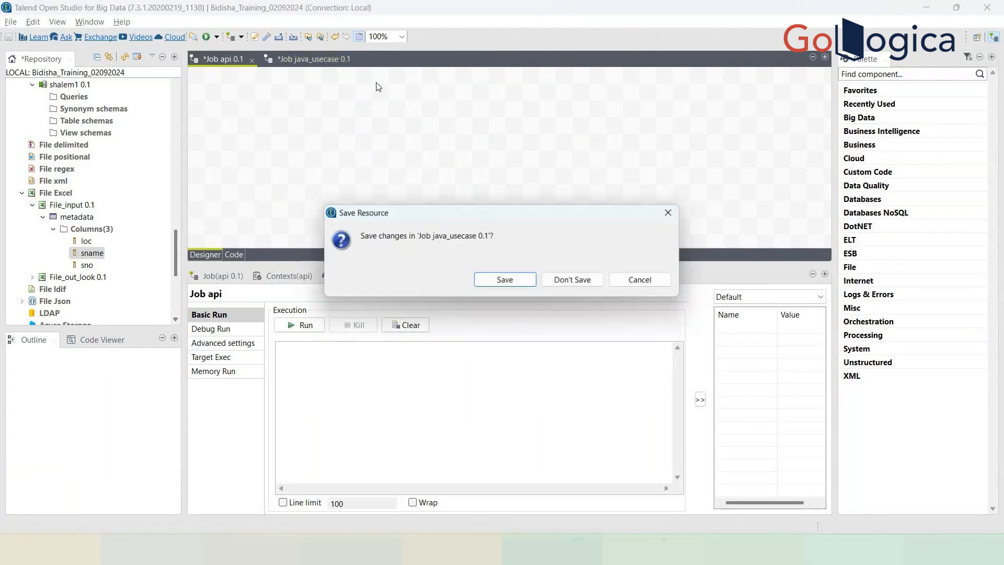
pyautogui.click(565, 278)
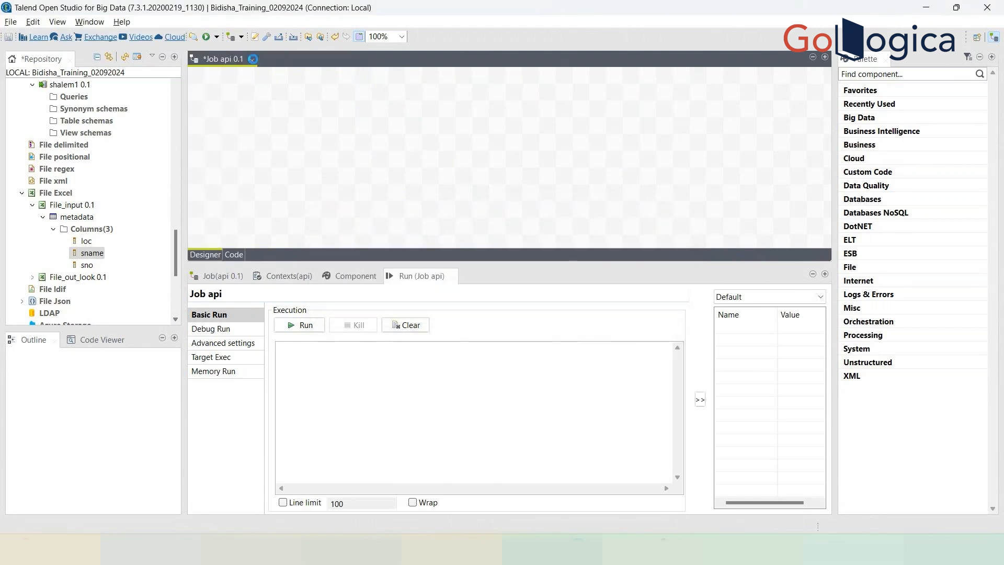
pyautogui.click(252, 60)
pyautogui.click(572, 279)
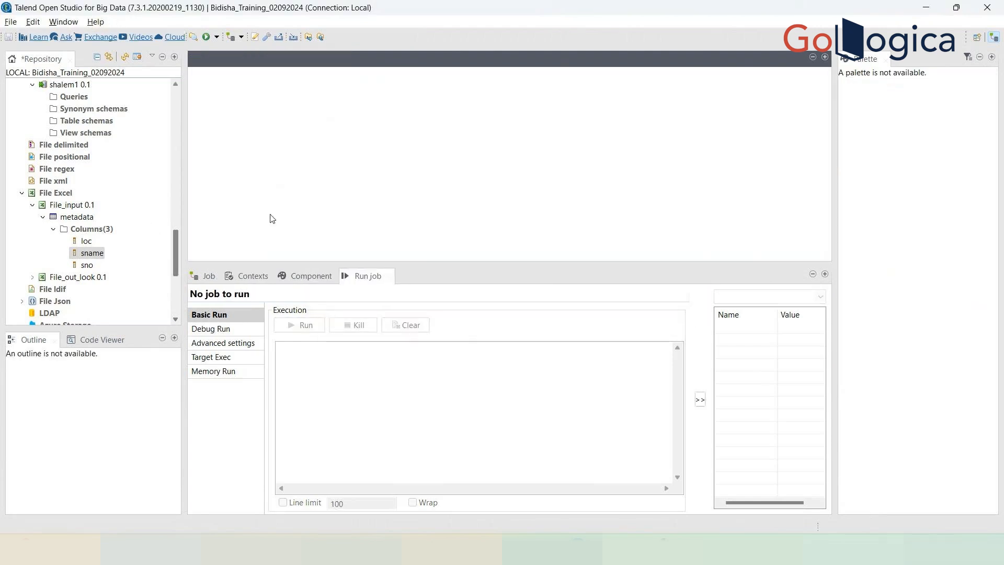
# Create a new job named Connection in the first folder under Job Designs
pyautogui.scroll(15, 85, 129)
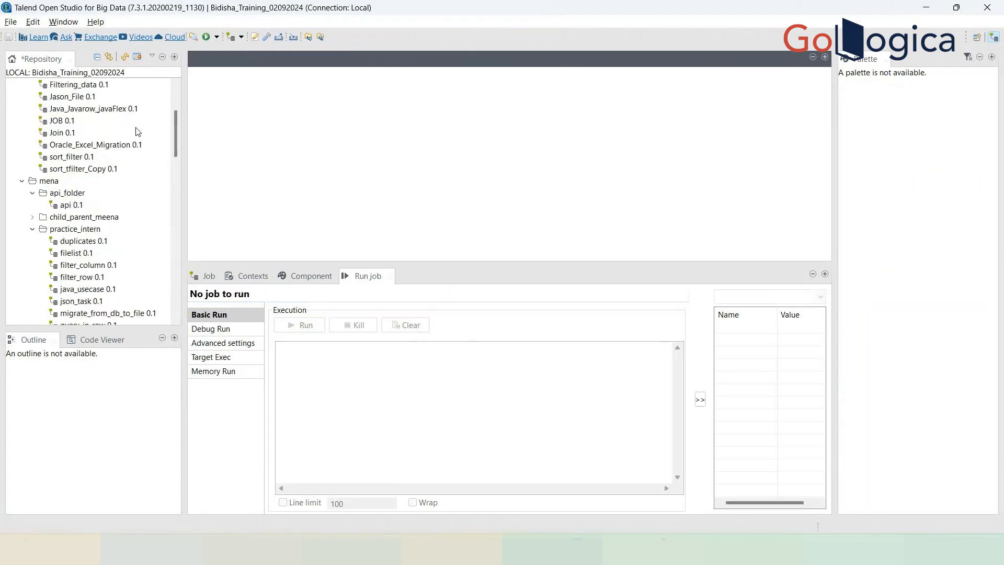
pyautogui.click(74, 110)
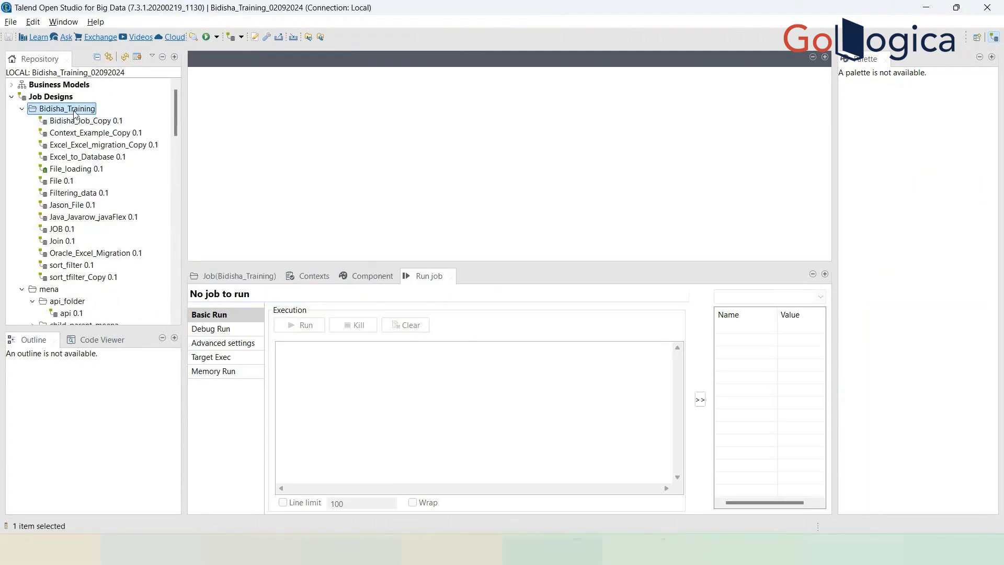
pyautogui.rightClick(74, 113)
pyautogui.click(135, 119)
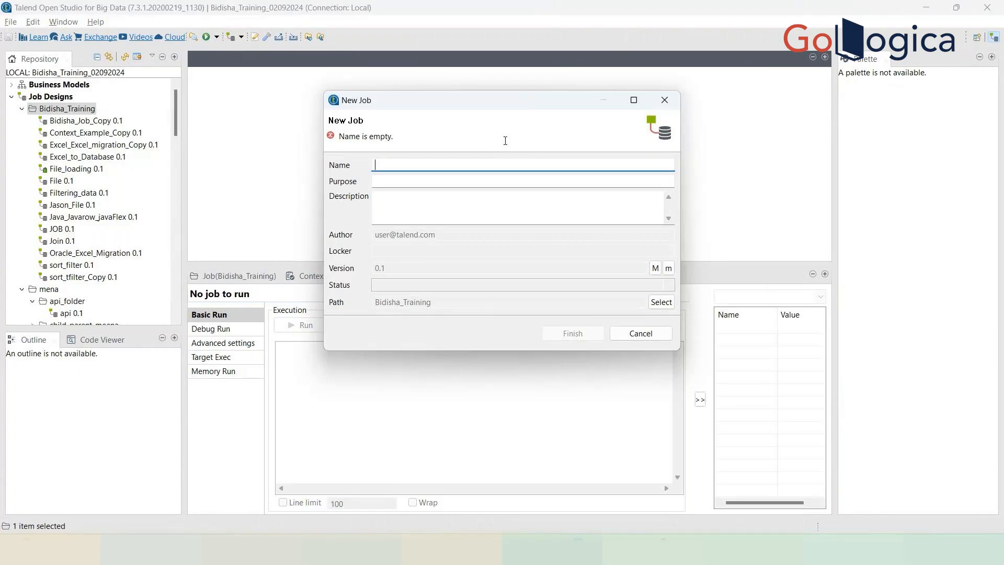
pyautogui.write('Job')
pyautogui.press('BackSpace')
pyautogui.press('BackSpace')
pyautogui.press('BackSpace')
pyautogui.write('C')
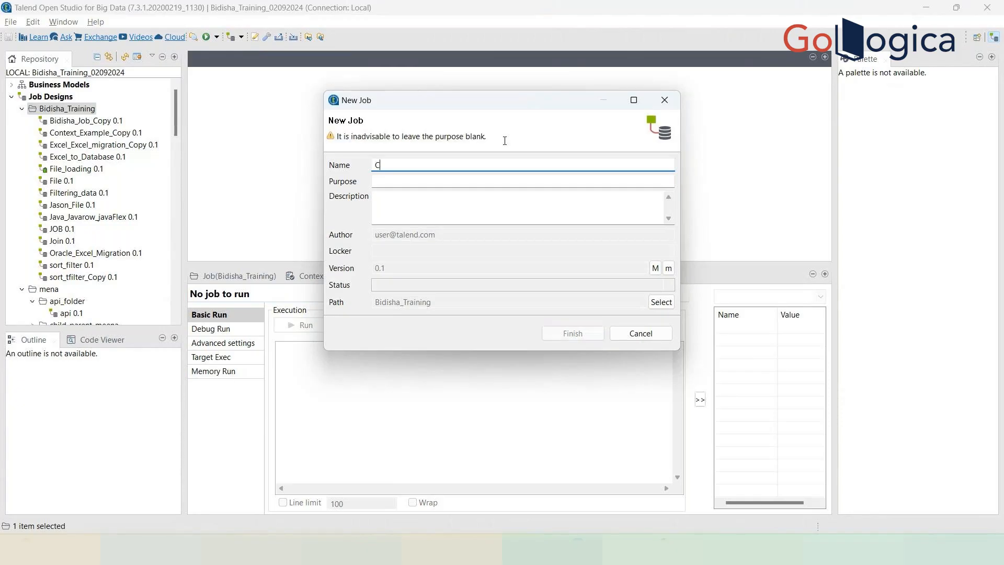
pyautogui.write('onnection')
pyautogui.click(559, 334)
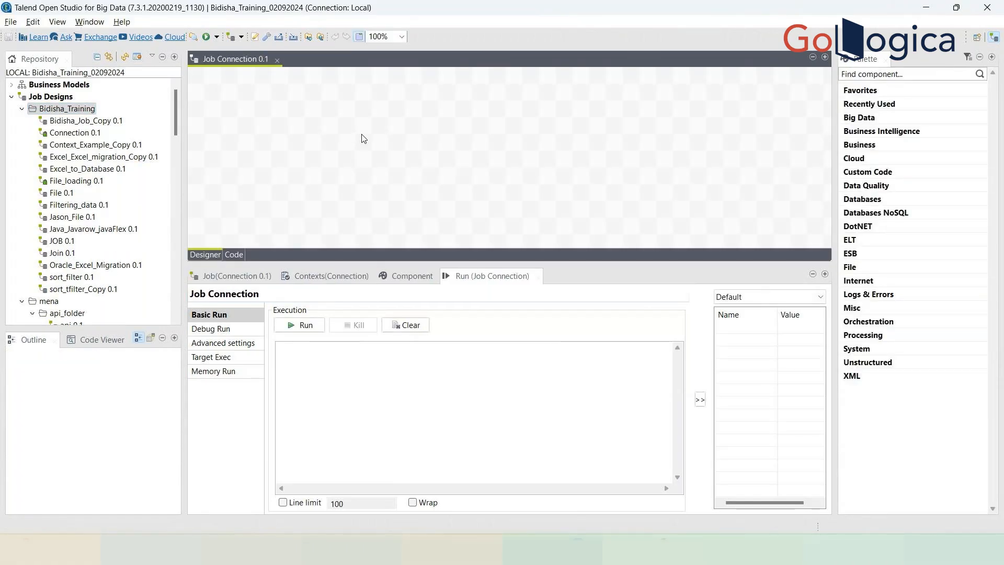
pyautogui.moveTo(383, 296); pyautogui.dragTo(384, 328)
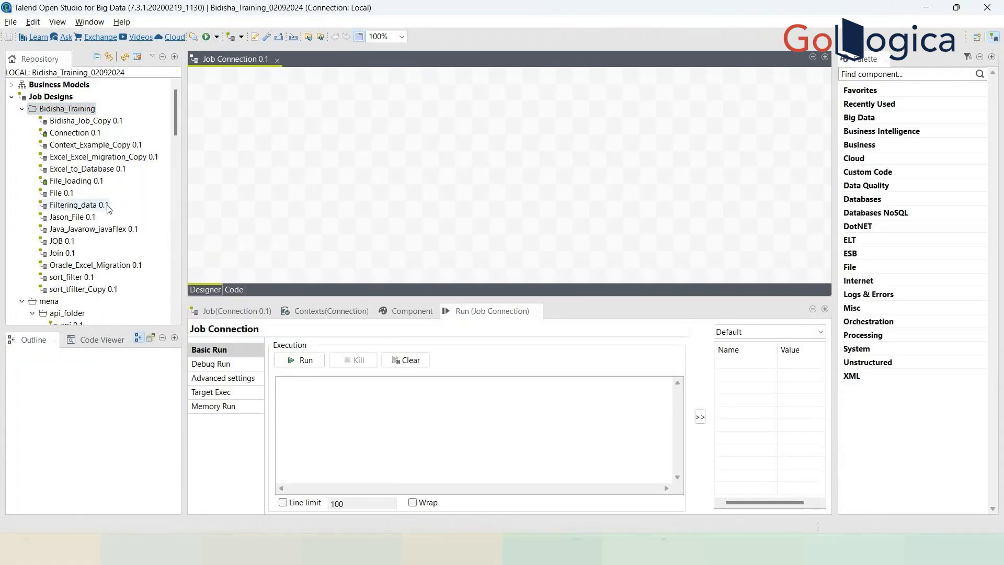
pyautogui.scroll(-5, 119, 214)
pyautogui.scroll(-1, 120, 213)
pyautogui.click(307, 117)
pyautogui.write('t')
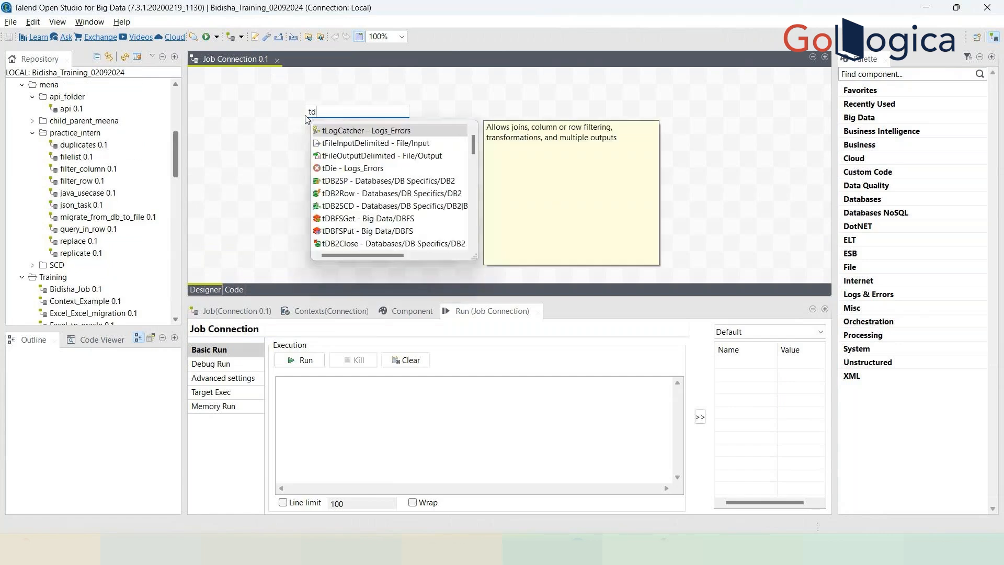
pyautogui.press('BackSpace')
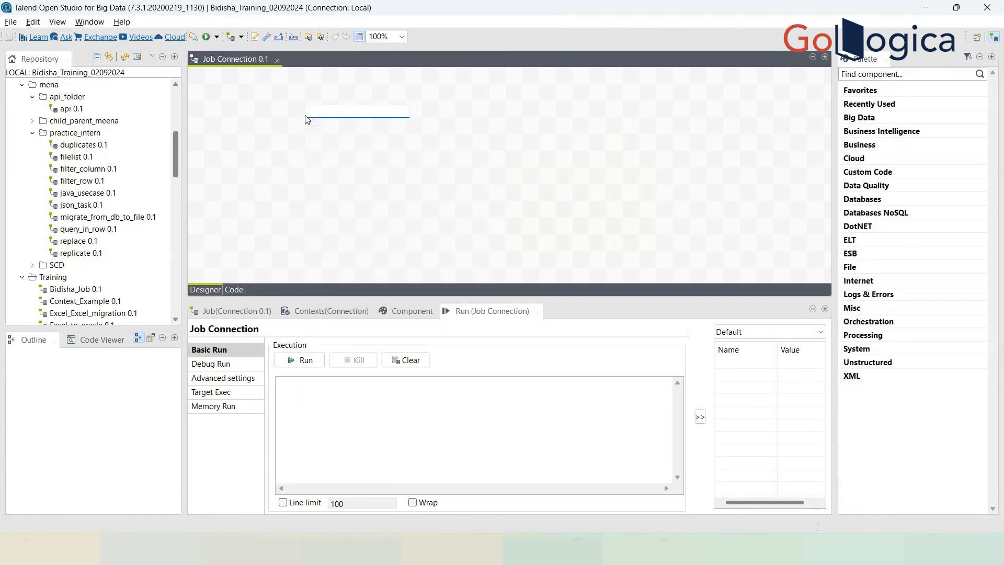
# Add a tDynamoDBInput component from the Big Data DynamoDB group to the Connection job's canvas
pyautogui.click(908, 117)
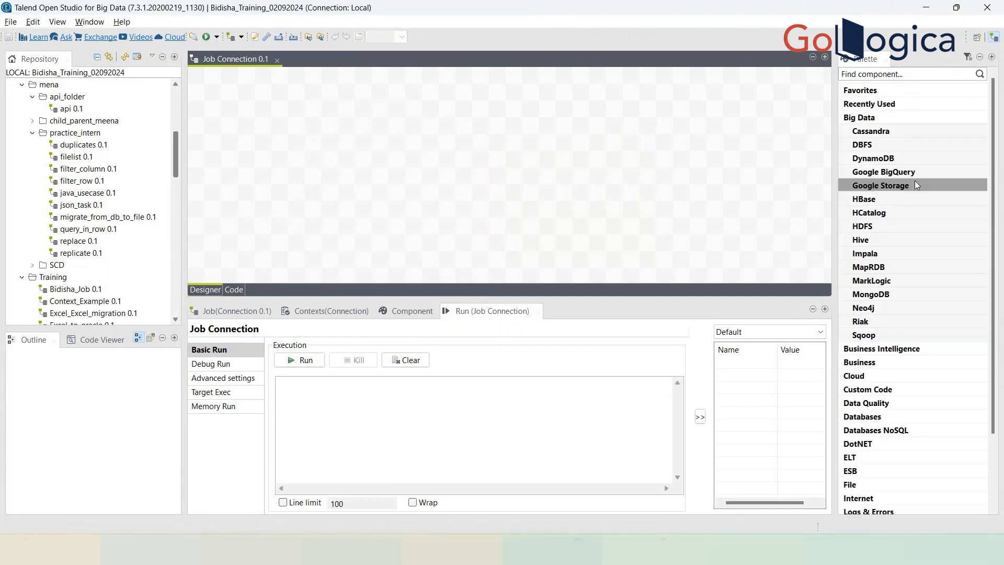
pyautogui.click(895, 158)
pyautogui.moveTo(903, 171); pyautogui.dragTo(288, 118)
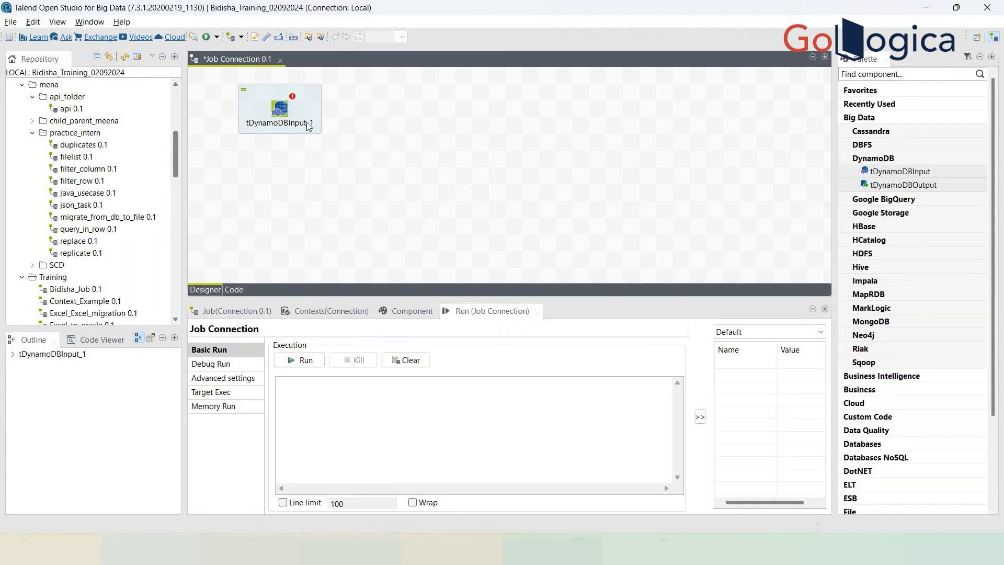
# Start downloading and installing all missing third-party modules for tDynamoDBInput_1, and minimize the installation dialog
pyautogui.click(281, 109)
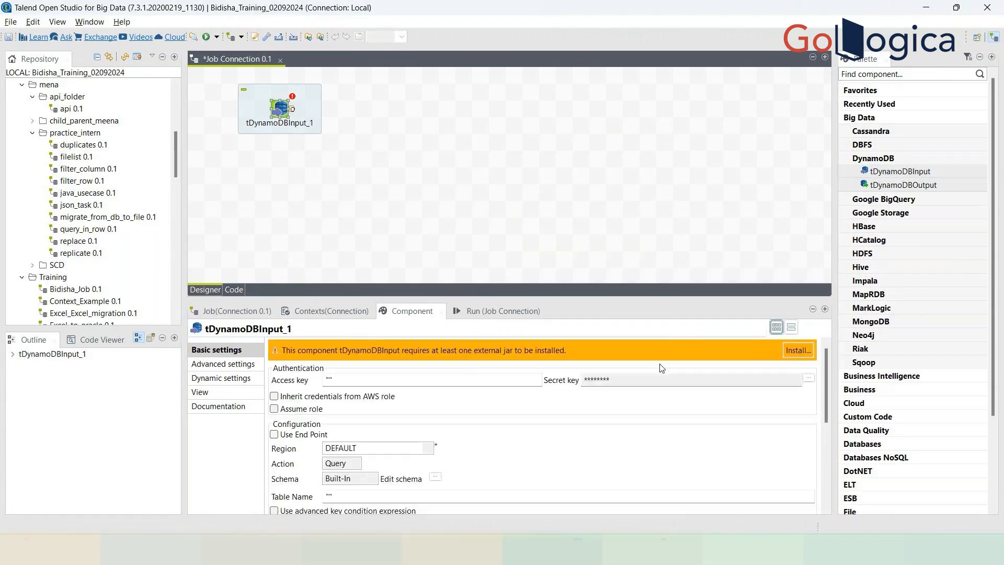
pyautogui.click(798, 350)
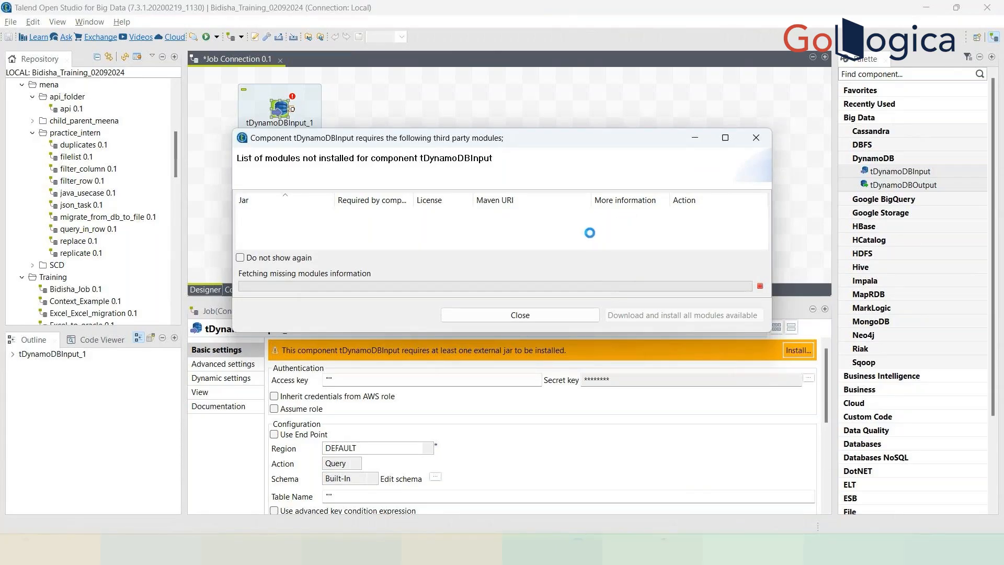
pyautogui.click(657, 319)
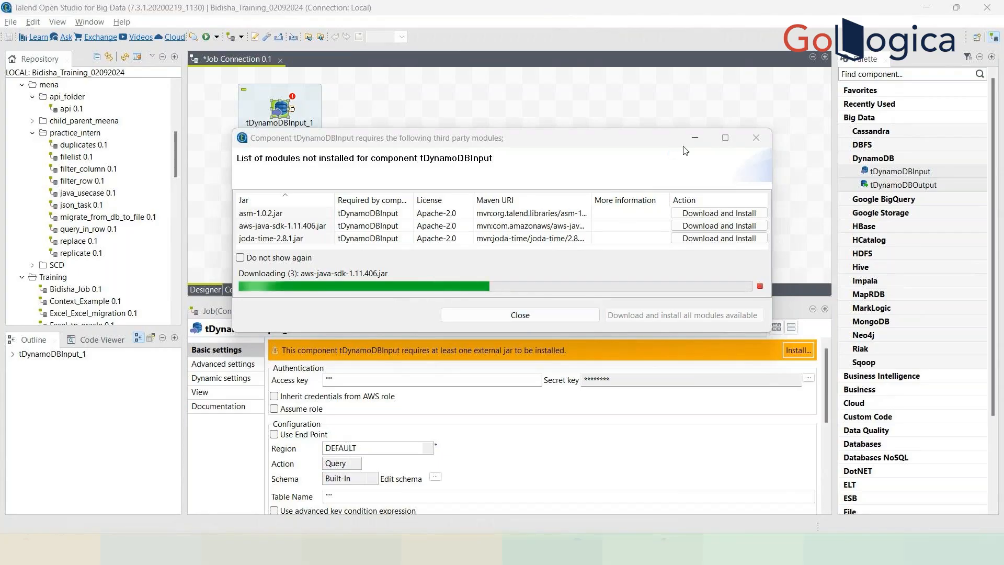
pyautogui.click(695, 138)
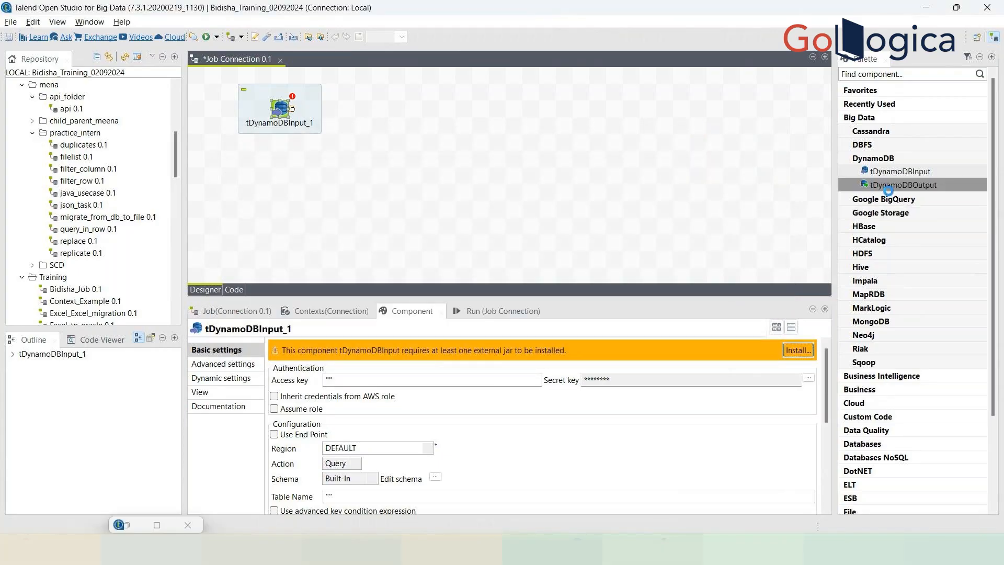
# Add a tDynamoDBOutput component and place it directly to the right of tDynamoDBInput_1
pyautogui.moveTo(900, 172); pyautogui.dragTo(284, 179)
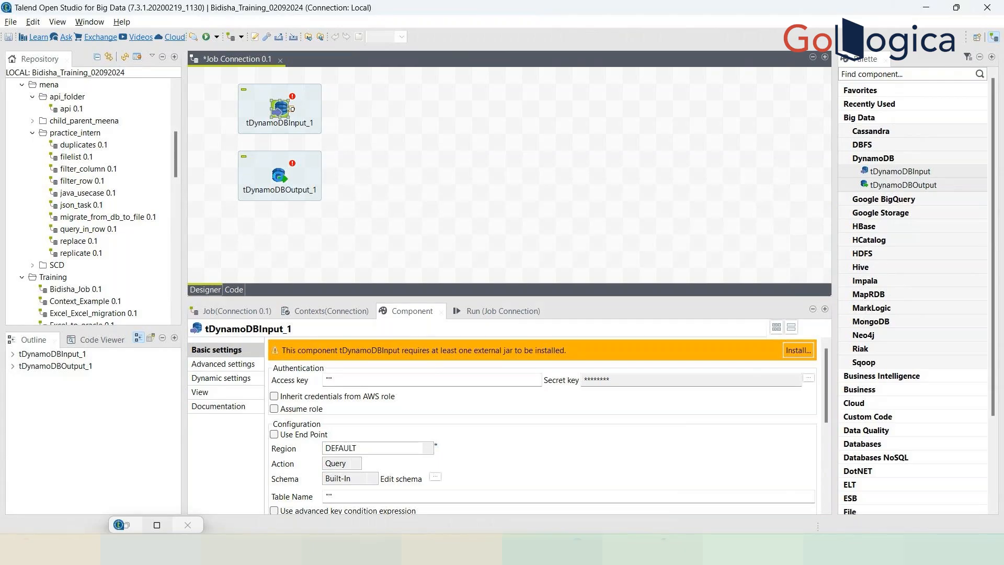
pyautogui.click(279, 175)
pyautogui.moveTo(279, 175); pyautogui.dragTo(379, 111)
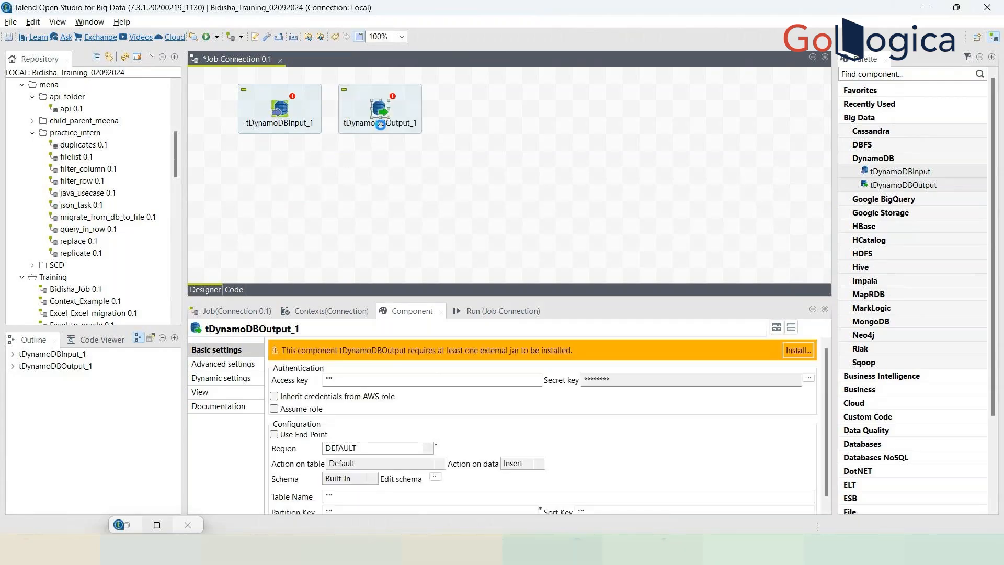
# Enlarge the component settings area and shift both DynamoDB components rightward in one row, leaving free canvas before tDynamoDBInput_1
pyautogui.click(291, 109)
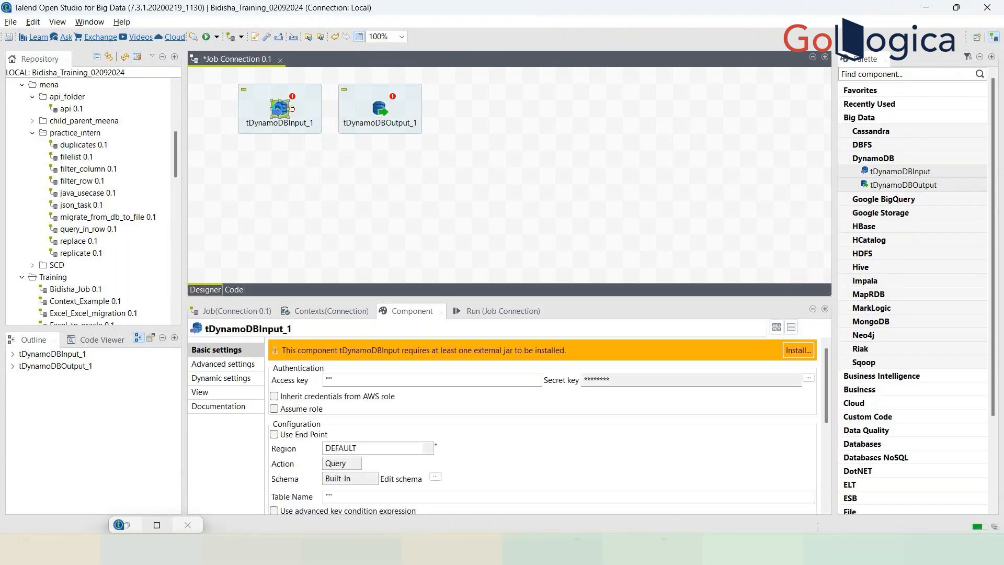
pyautogui.moveTo(282, 108); pyautogui.dragTo(248, 108)
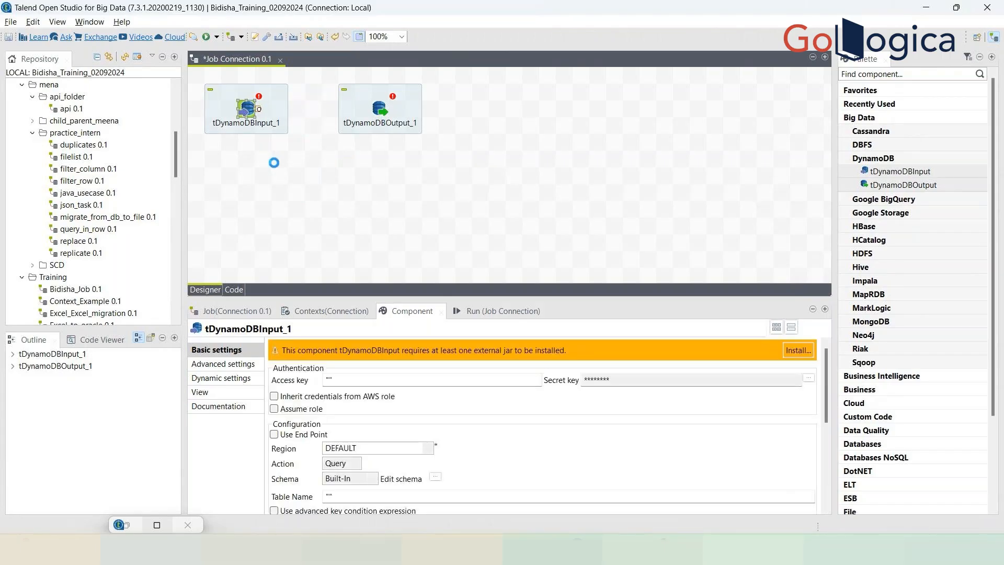
pyautogui.moveTo(418, 299); pyautogui.dragTo(407, 228)
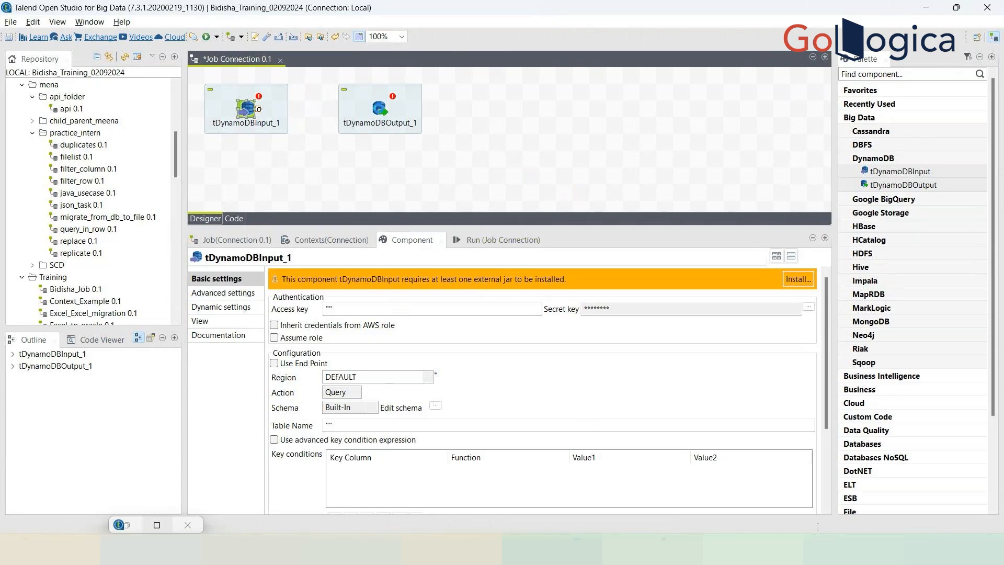
pyautogui.click(379, 109)
pyautogui.moveTo(379, 109); pyautogui.dragTo(430, 108)
pyautogui.click(246, 108)
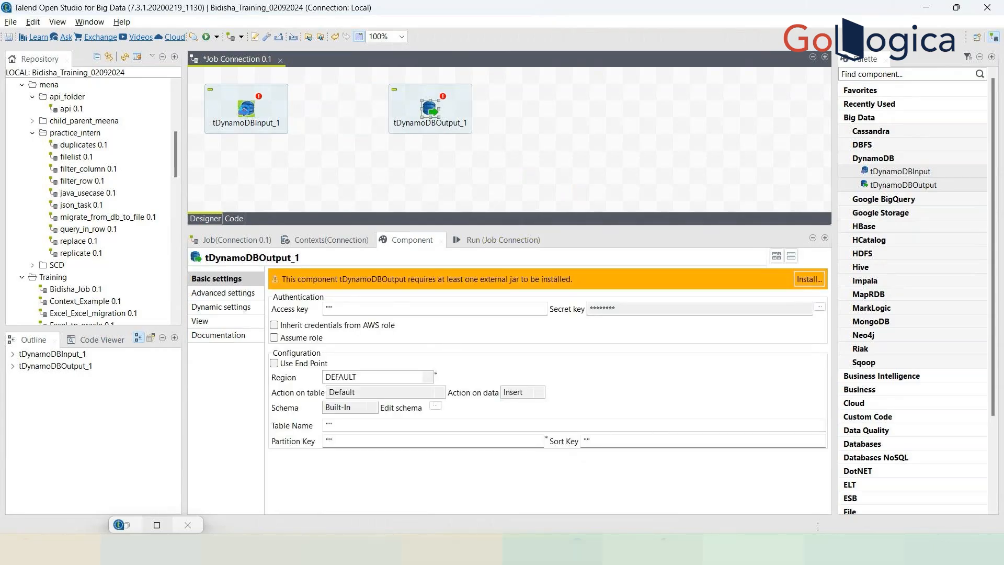
pyautogui.moveTo(296, 108); pyautogui.dragTo(313, 108)
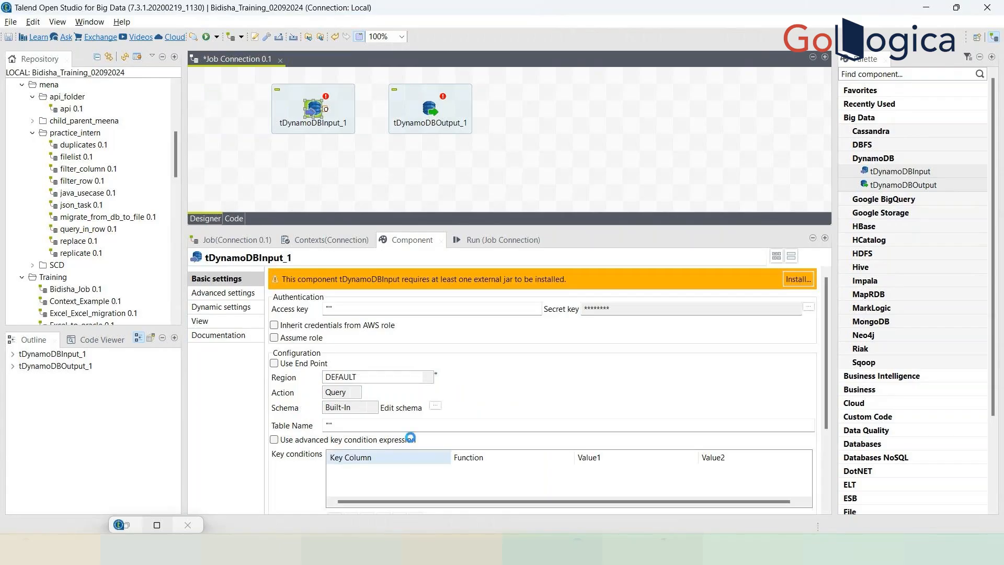
# Search for a connection component and add tDBConnection to the left of tDynamoDBInput_1
pyautogui.click(228, 94)
pyautogui.write('tc')
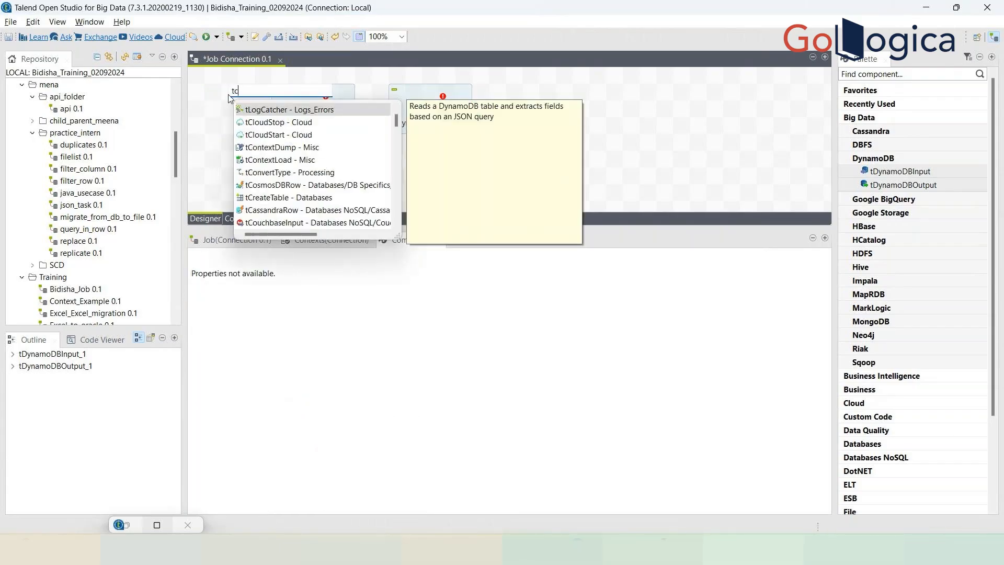
pyautogui.write('o')
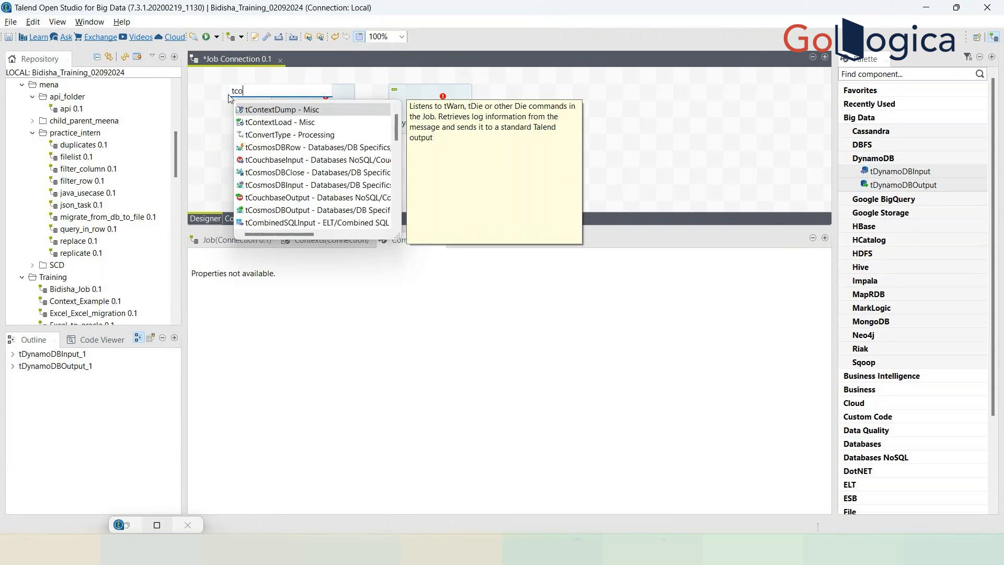
pyautogui.write('nn')
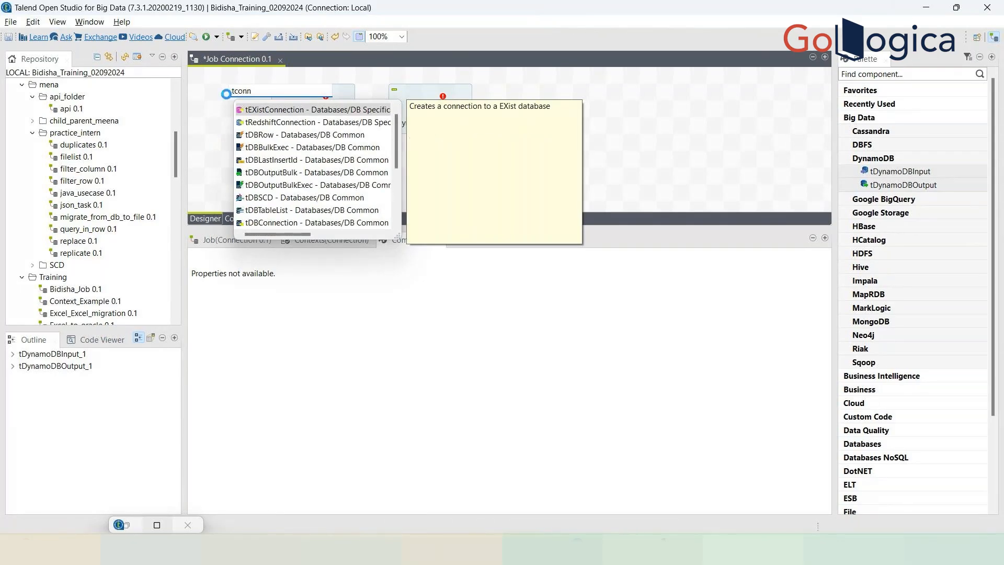
pyautogui.press('BackSpace')
pyautogui.press('BackSpace')
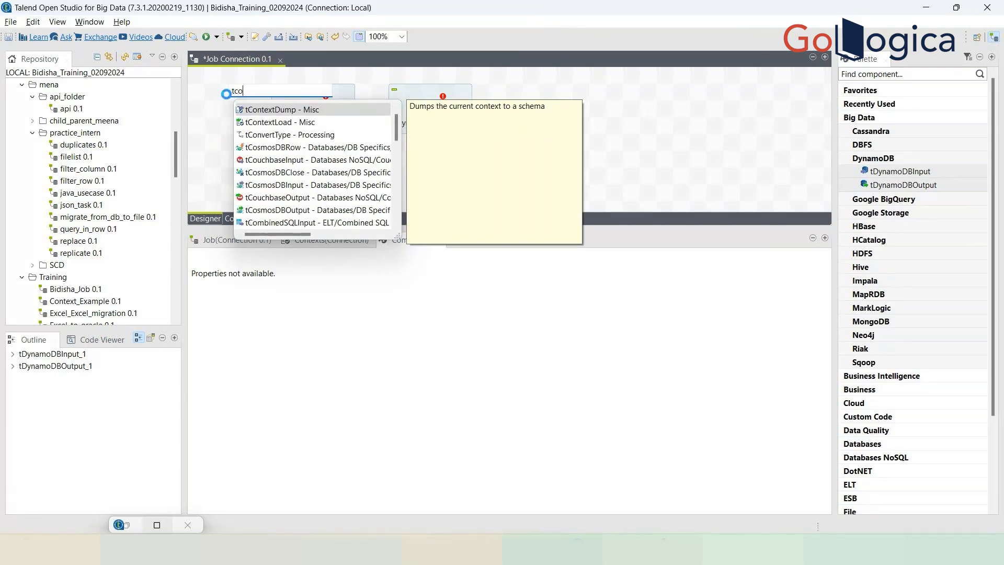
pyautogui.write('nnection')
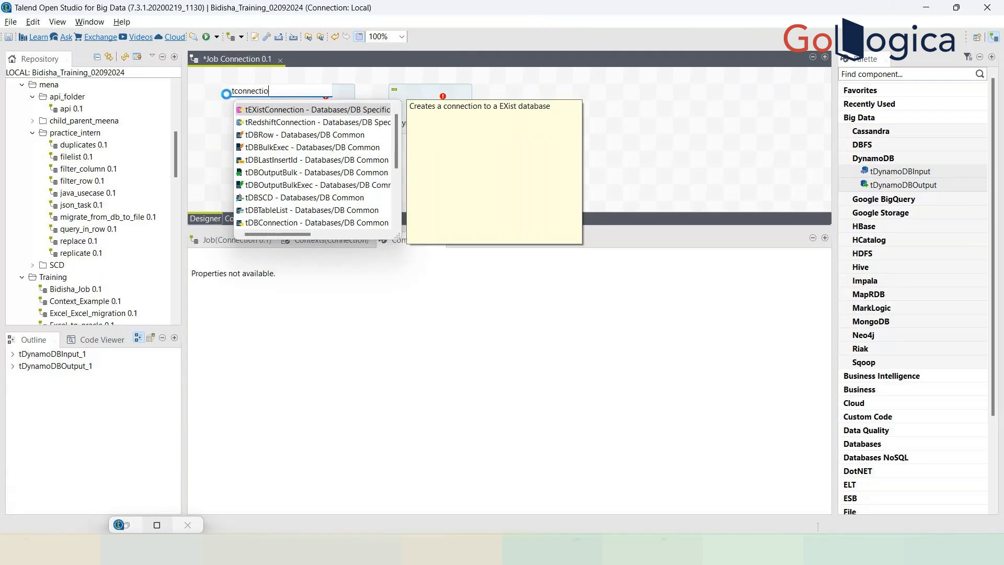
pyautogui.click(297, 223)
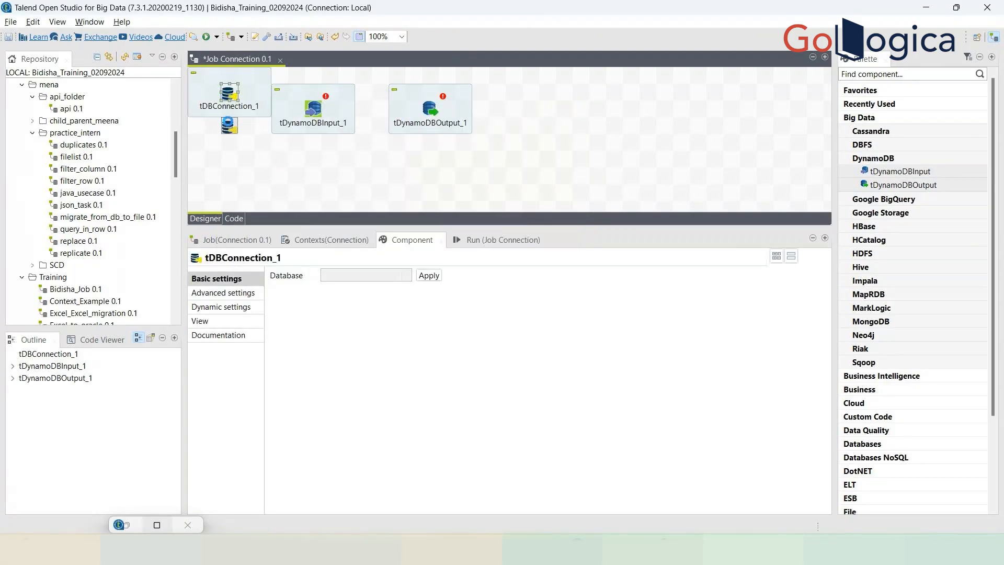
# Move tDBConnection_1 slightly lower on the canvas and apply MySQL as its database type
pyautogui.moveTo(229, 126); pyautogui.dragTo(230, 129)
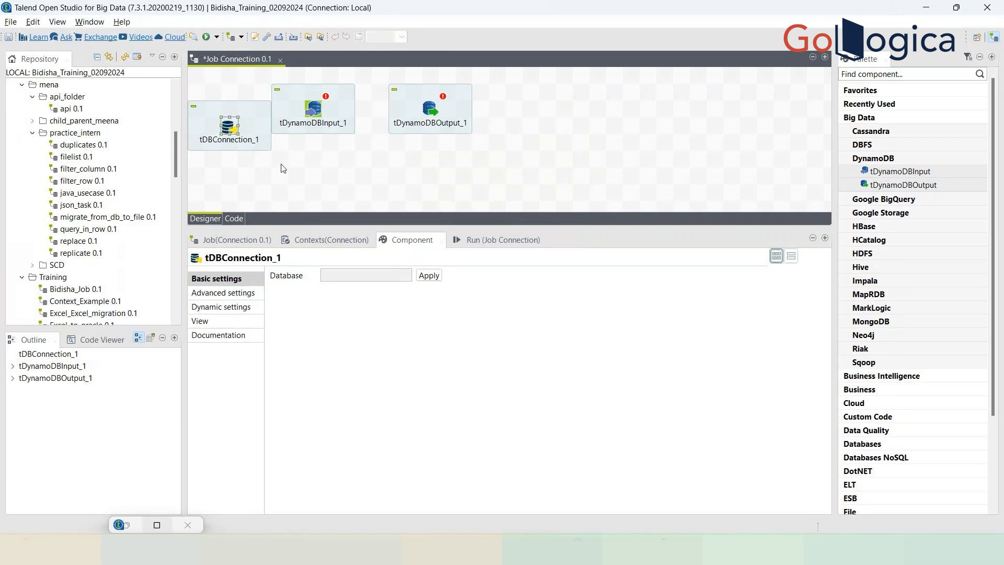
pyautogui.click(408, 277)
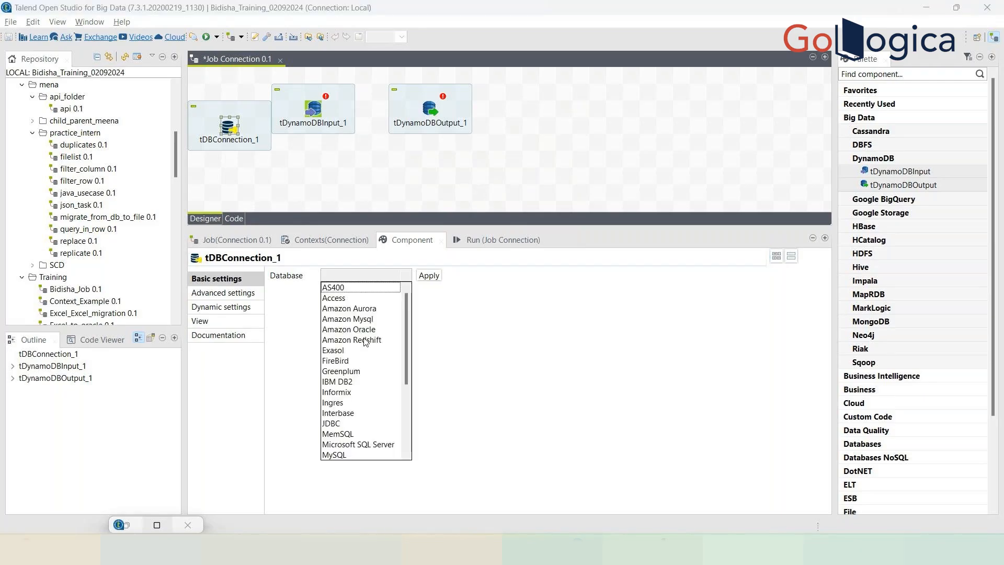
pyautogui.click(353, 455)
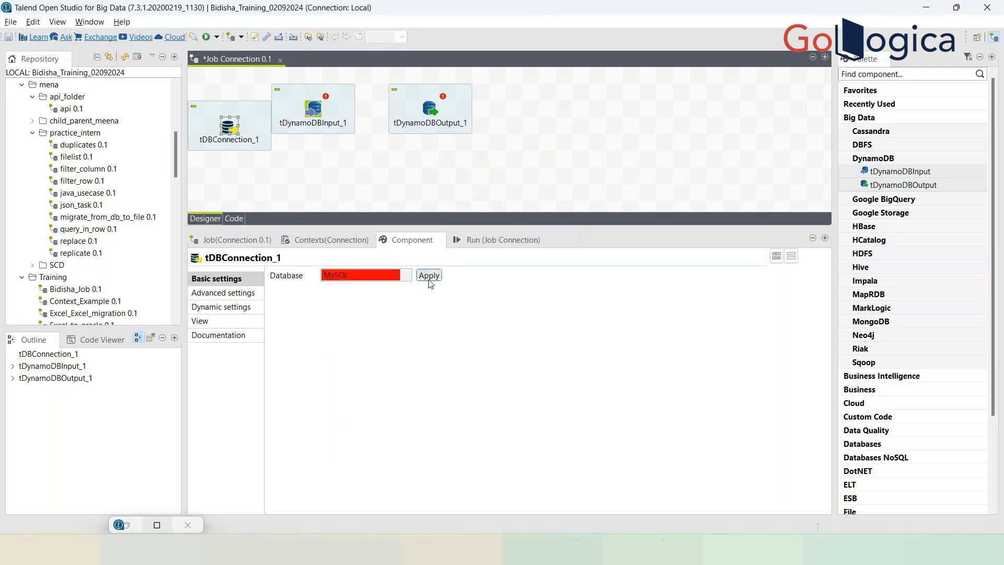
pyautogui.click(429, 275)
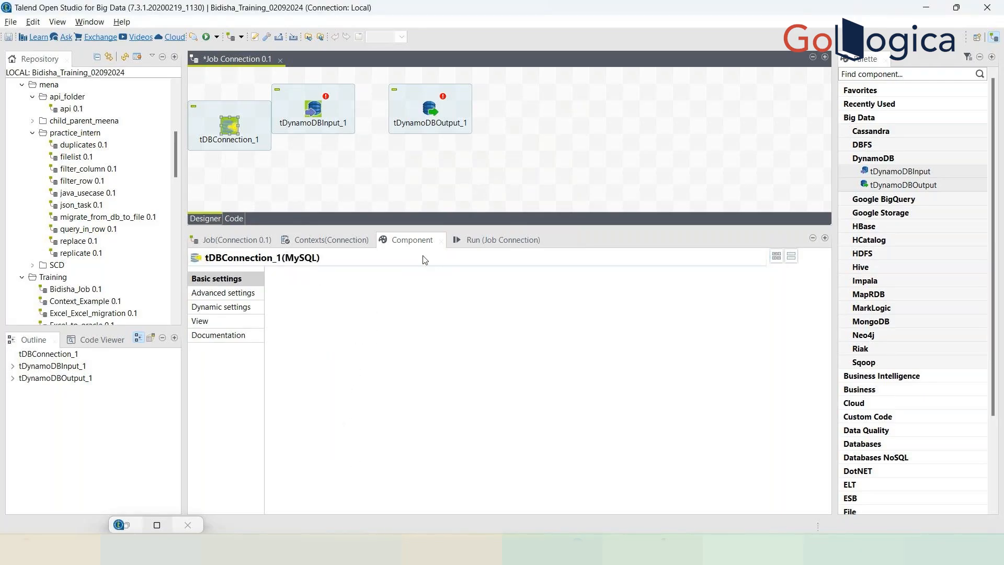
# Search for MySQL components and add tMysqlRow in the free canvas directly below tDynamoDBInput_1
pyautogui.click(312, 110)
pyautogui.click(329, 147)
pyautogui.write('t')
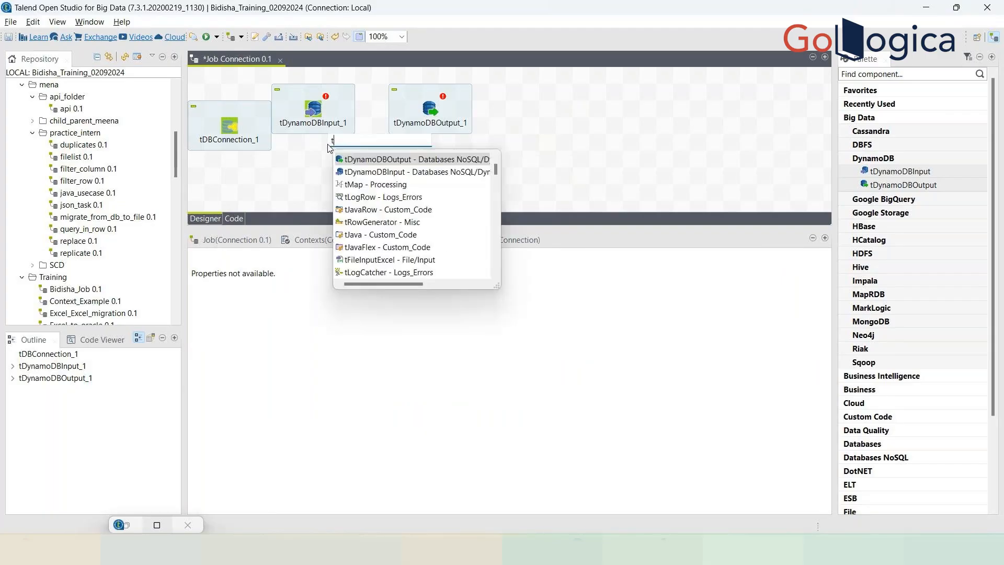
pyautogui.write('input')
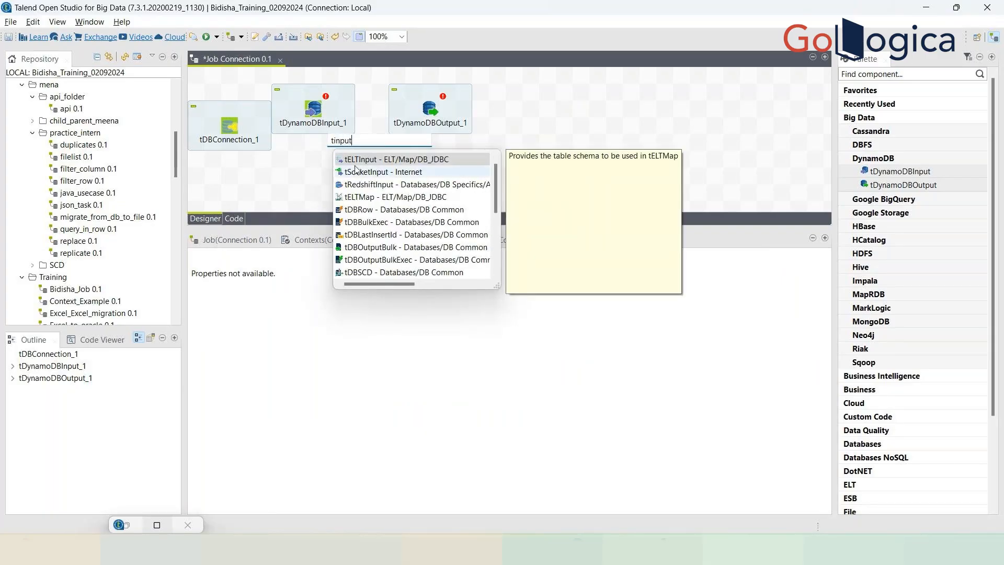
pyautogui.press('BackSpace')
pyautogui.press('BackSpace')
pyautogui.press('BackSpace')
pyautogui.press('BackSpace')
pyautogui.press('BackSpace')
pyautogui.write('my')
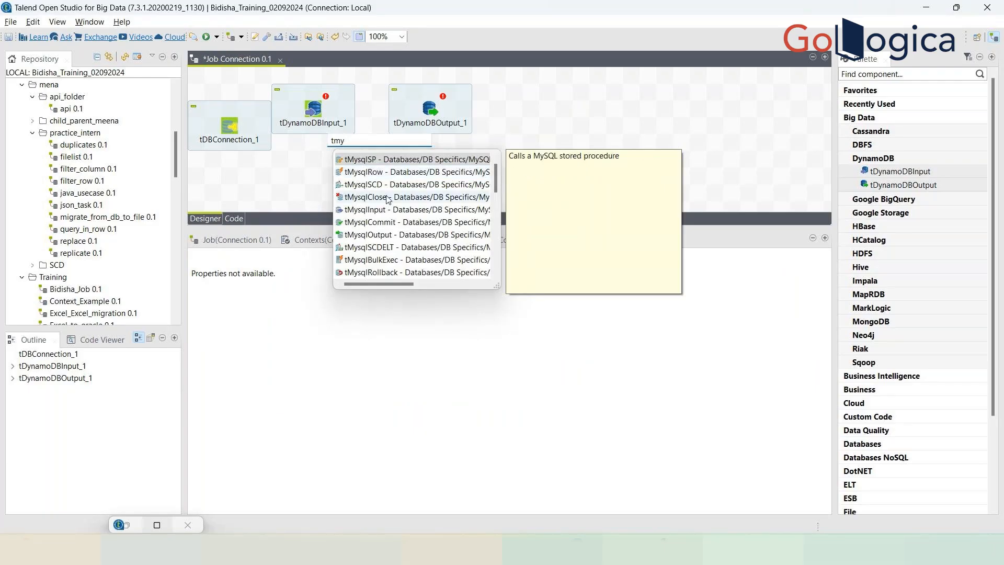
pyautogui.doubleClick(376, 172)
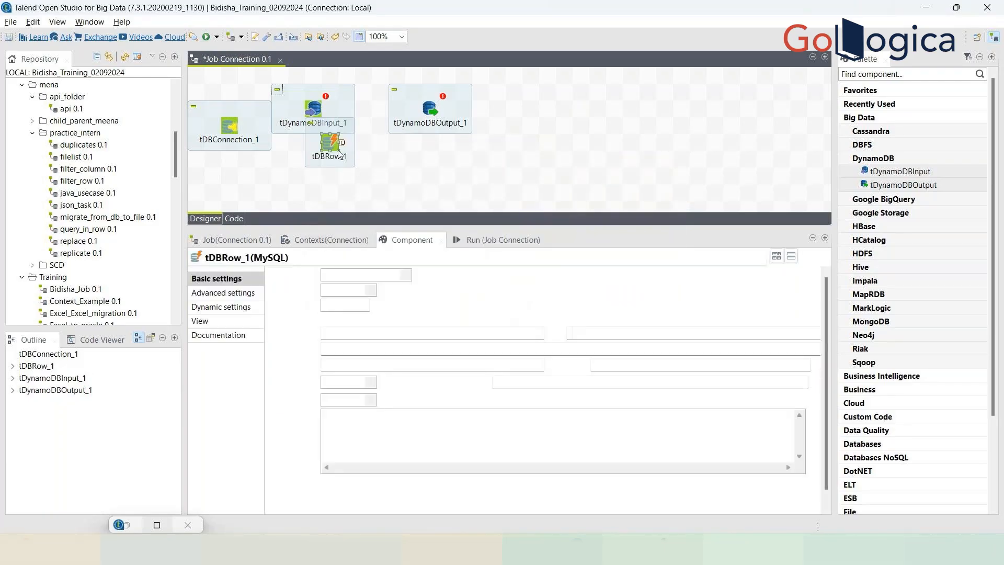
pyautogui.moveTo(330, 164); pyautogui.dragTo(331, 166)
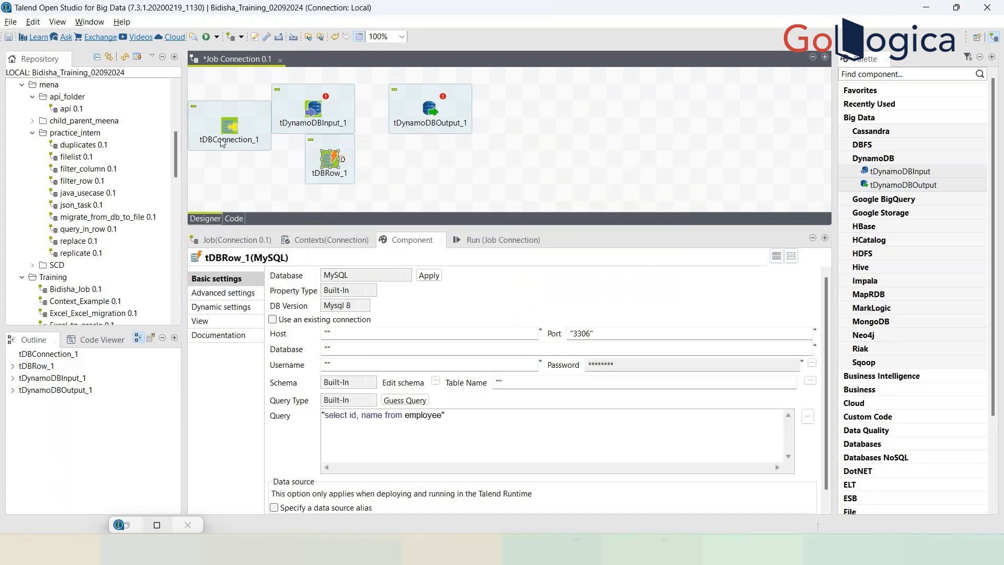
# Move tDynamoDBInput_1 and tDynamoDBOutput_1 side by side along the canvas's upper edge and deactivate both
pyautogui.moveTo(313, 108); pyautogui.dragTo(353, 94)
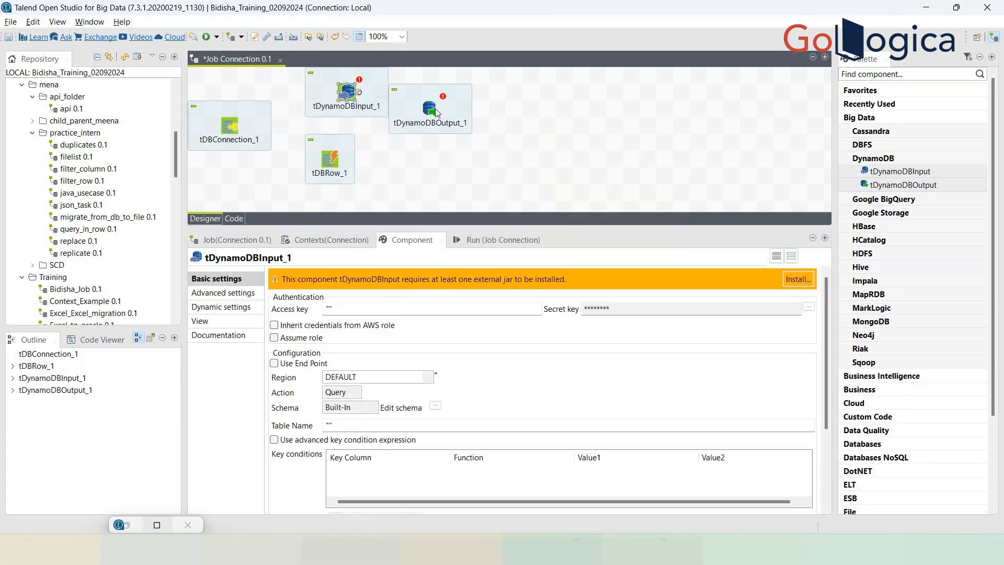
pyautogui.click(430, 93)
pyautogui.moveTo(301, 71); pyautogui.dragTo(463, 113)
pyautogui.rightClick(418, 89)
pyautogui.click(450, 190)
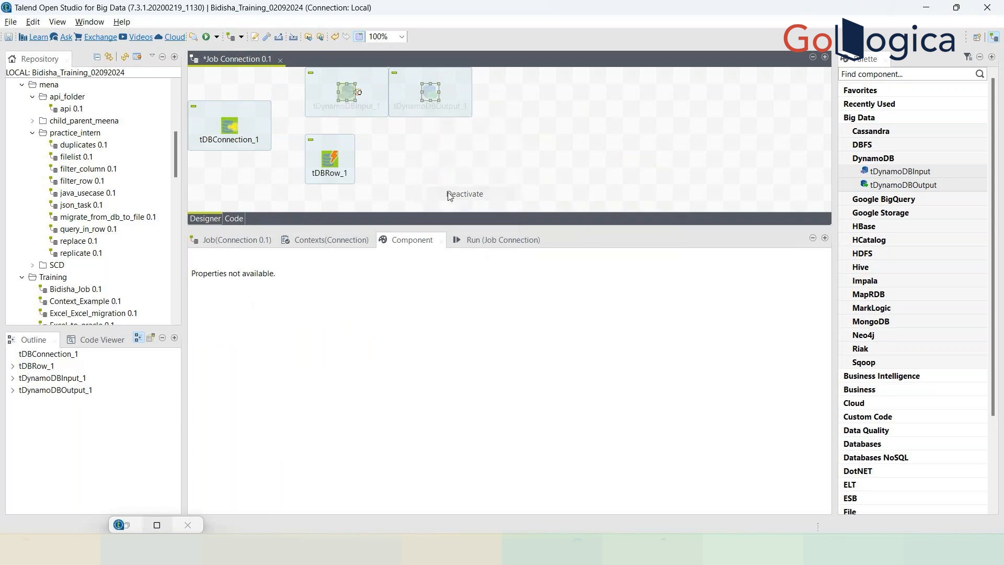
# Compare the basic settings of tDBConnection_1 and tDBRow_1, switching tDBRow_1's existing connection option on and off again
pyautogui.click(233, 132)
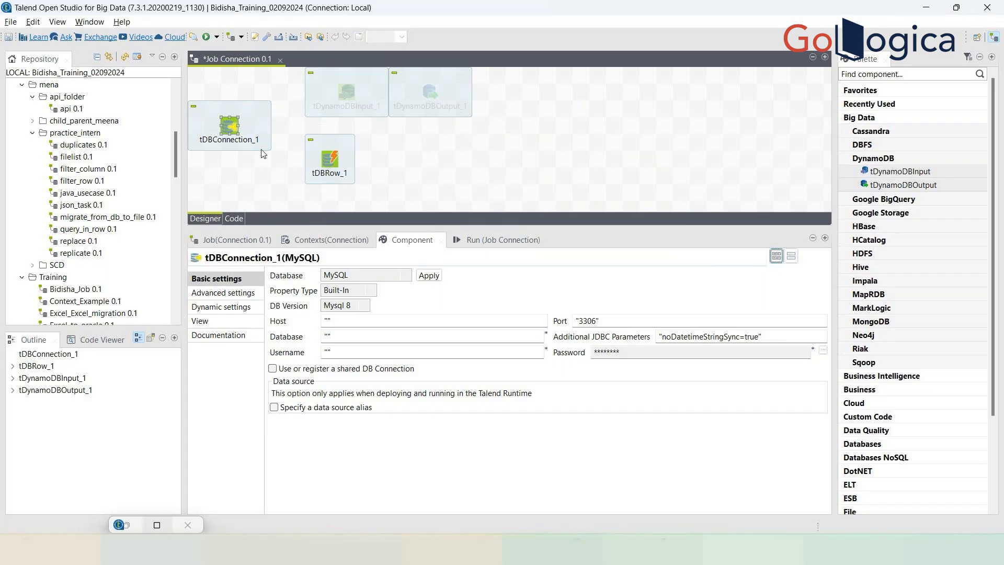
pyautogui.click(329, 160)
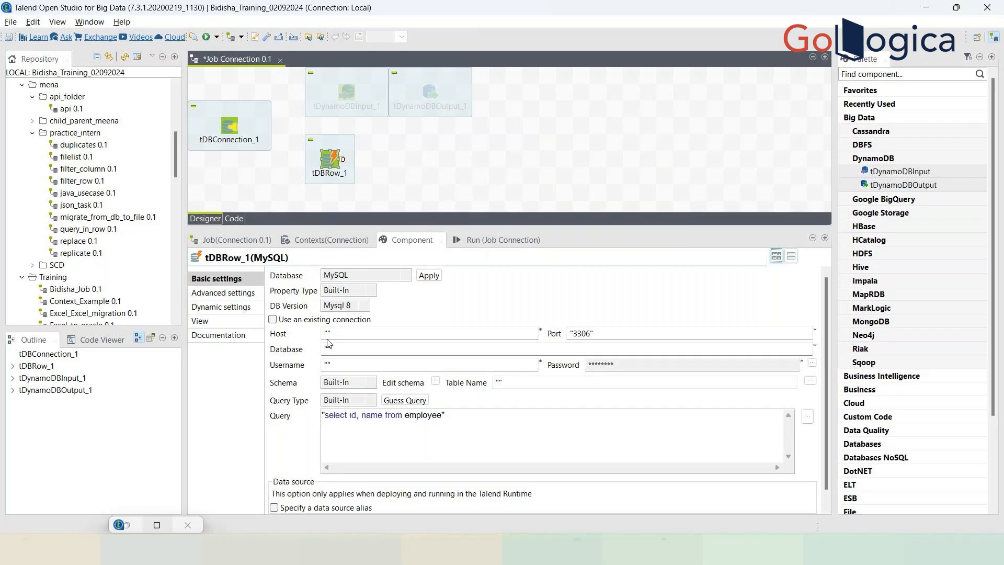
pyautogui.click(274, 320)
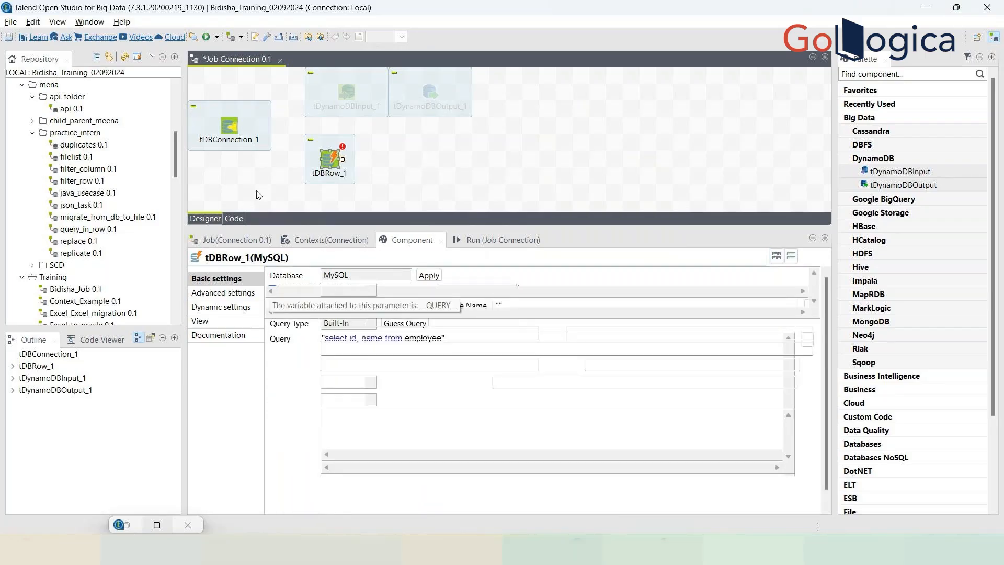
pyautogui.click(272, 291)
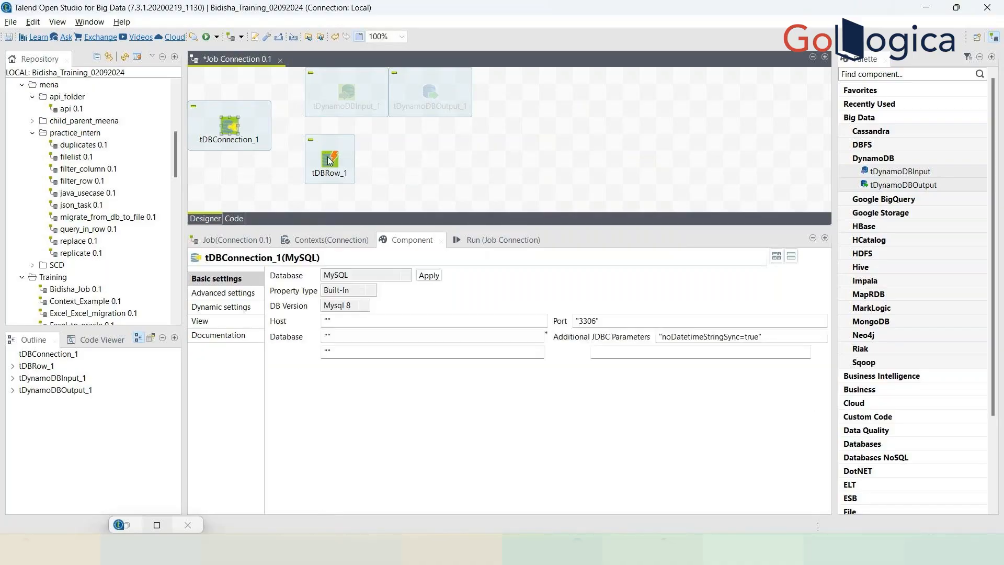
pyautogui.click(252, 124)
pyautogui.click(330, 158)
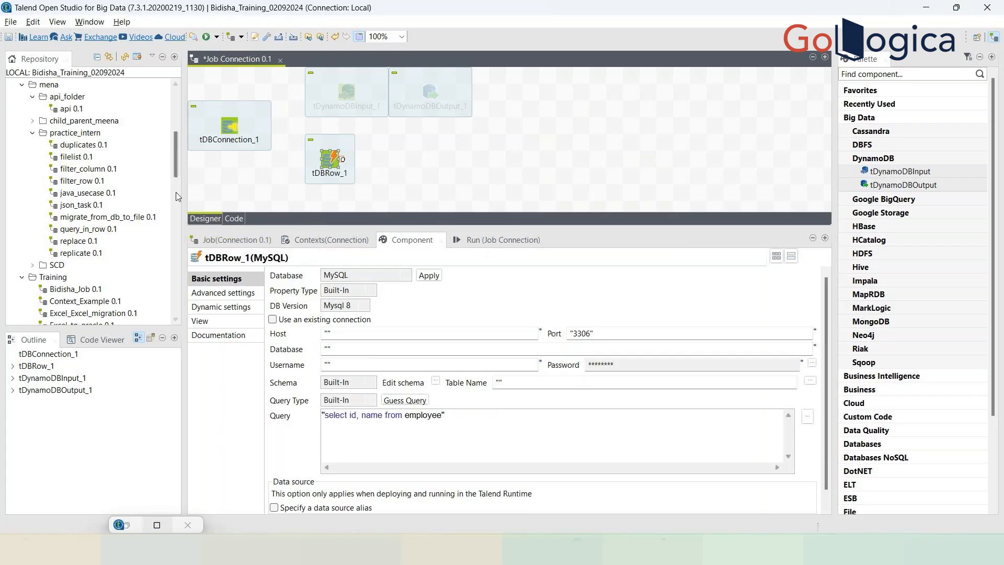
# Look at the options for Db Connections under the repository's Metadata and return to tDBRow_1's settings
pyautogui.moveTo(174, 168); pyautogui.dragTo(173, 219)
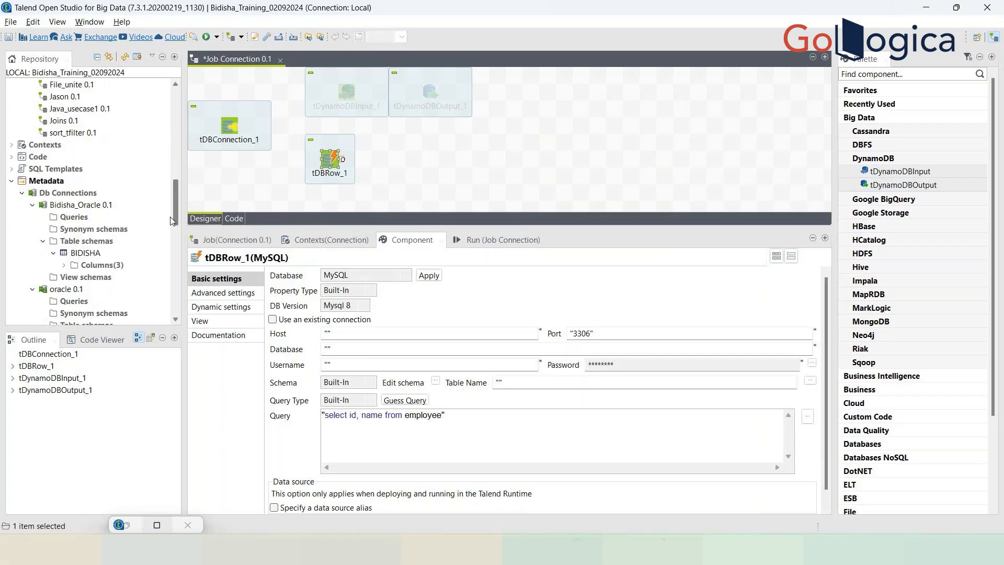
pyautogui.click(59, 194)
pyautogui.rightClick(59, 197)
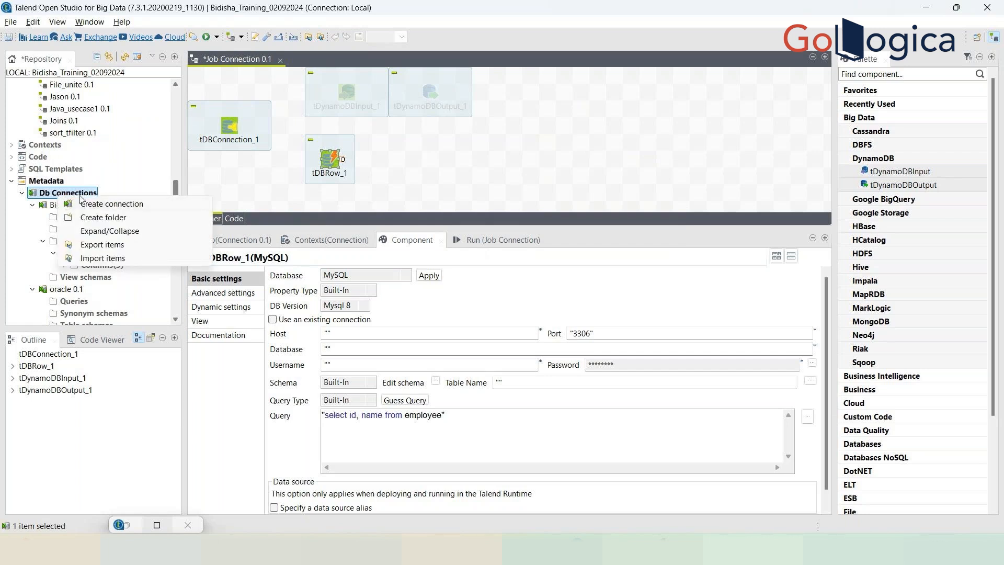
pyautogui.click(319, 177)
pyautogui.click(326, 162)
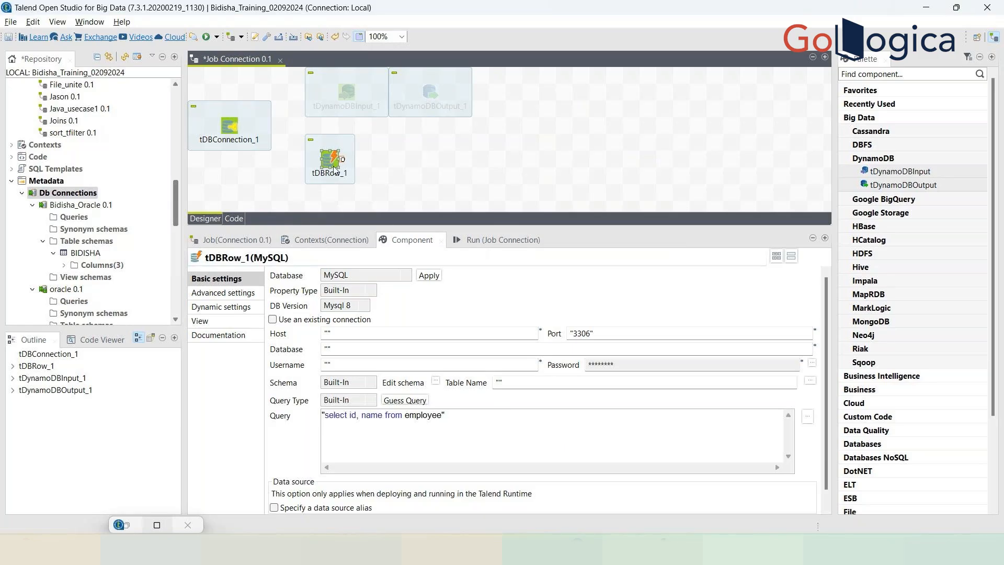
# Apply Oracle as the database type of tDBRow_1
pyautogui.click(403, 280)
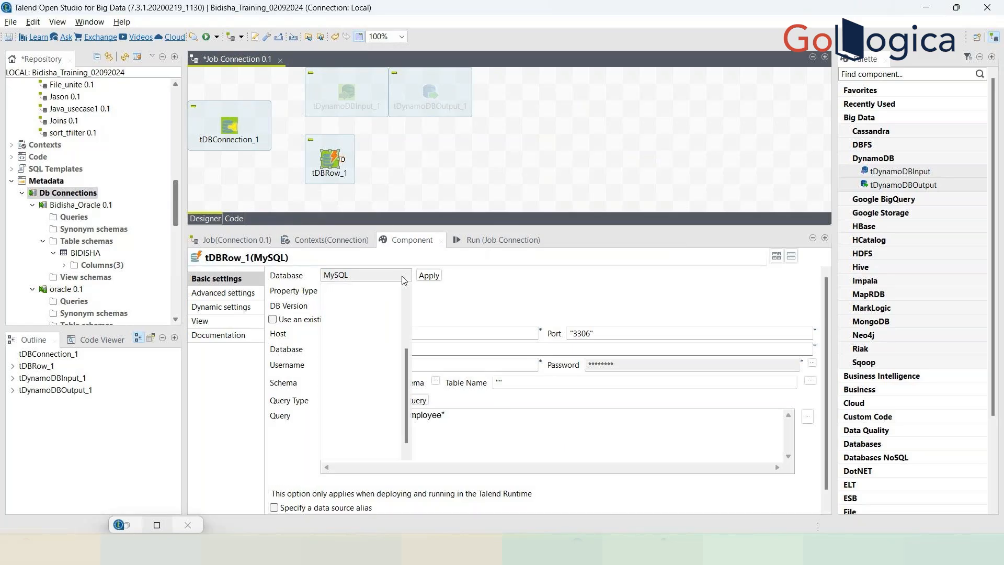
pyautogui.scroll(3, 359, 355)
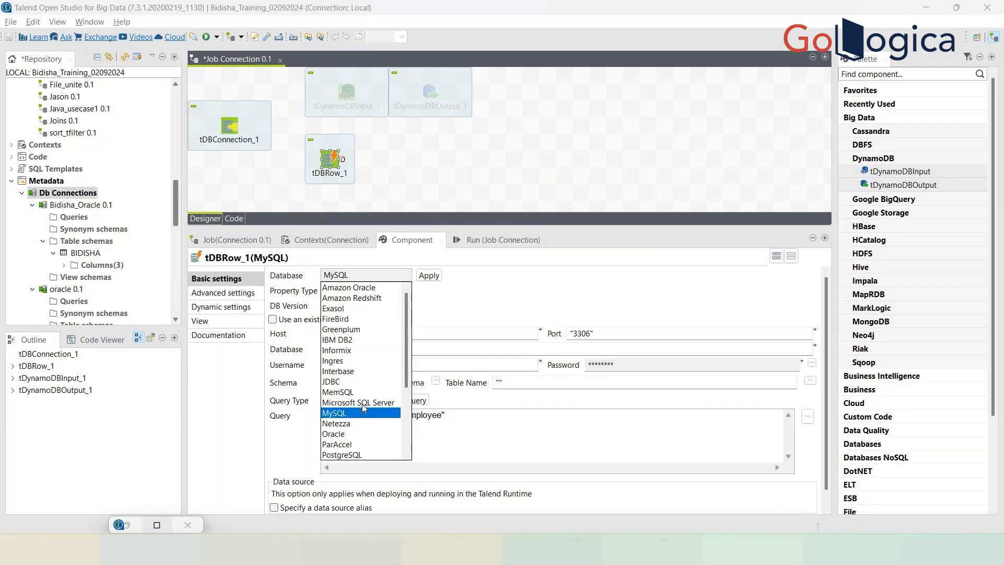
pyautogui.scroll(1, 348, 372)
pyautogui.scroll(-2, 348, 373)
pyautogui.click(344, 404)
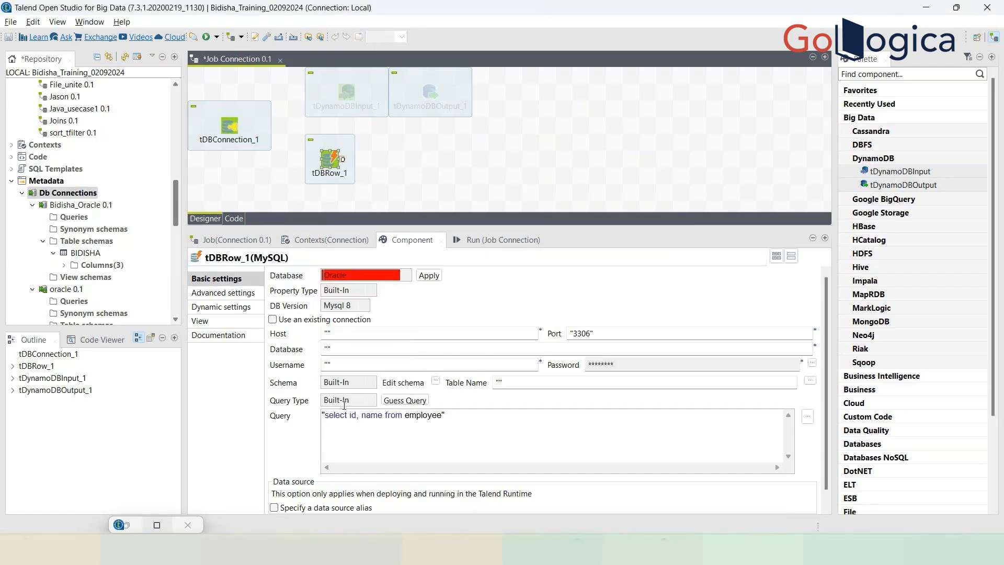
pyautogui.click(429, 275)
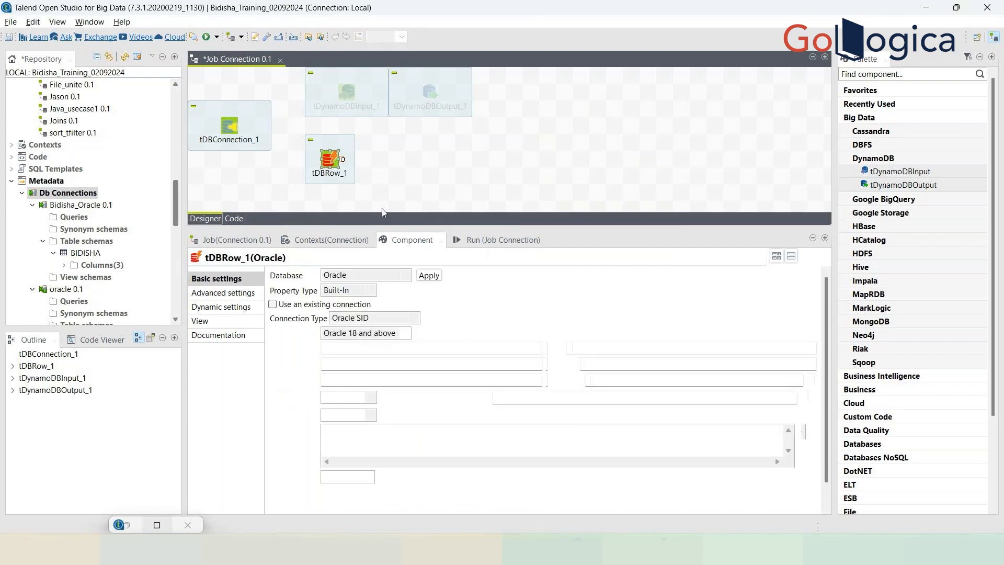
# Delete tDBRow_1 and tDBConnection_1 from the job, keeping only the deactivated DynamoDB components
pyautogui.rightClick(327, 156)
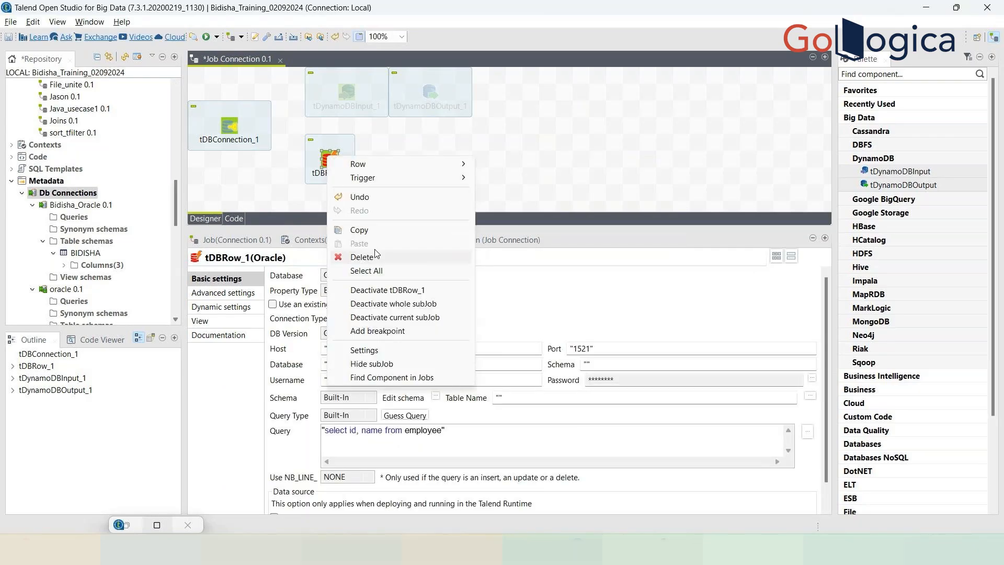
pyautogui.click(375, 255)
pyautogui.click(229, 125)
pyautogui.rightClick(231, 125)
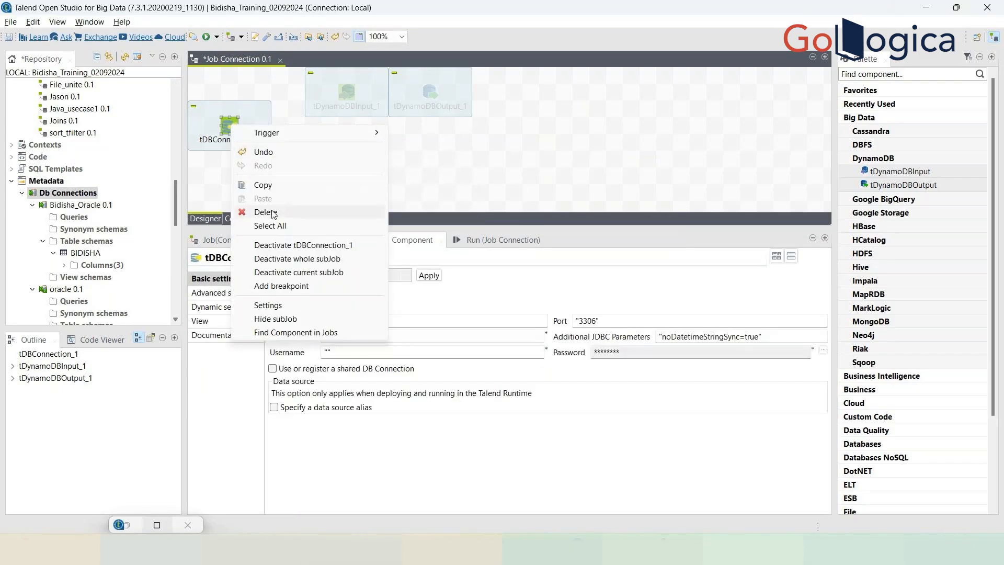
pyautogui.click(266, 212)
# Place the first saved Oracle connection on the canvas as a tOracleInput component and delete it again
pyautogui.moveTo(327, 156); pyautogui.dragTo(327, 154)
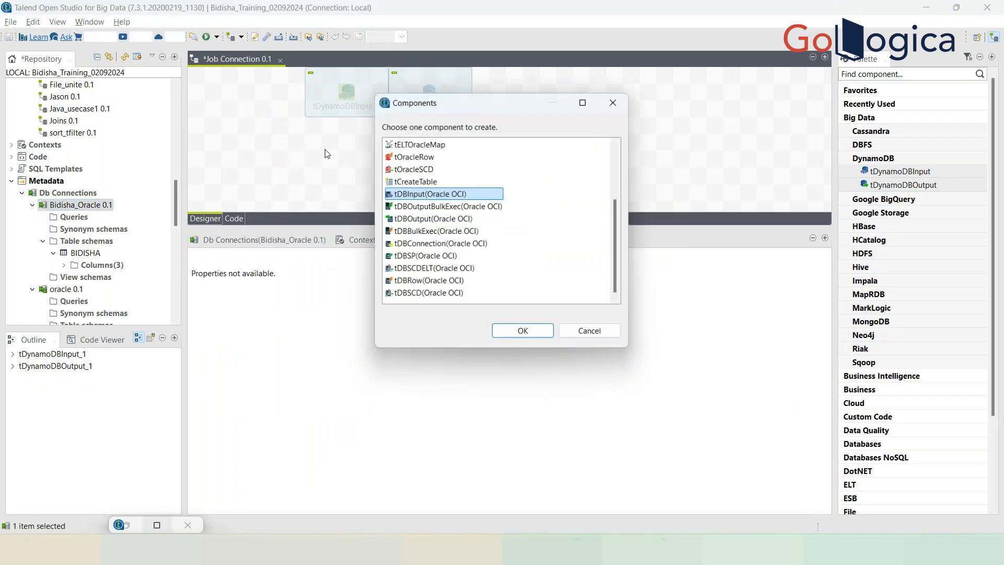
pyautogui.scroll(3, 428, 158)
pyautogui.click(437, 147)
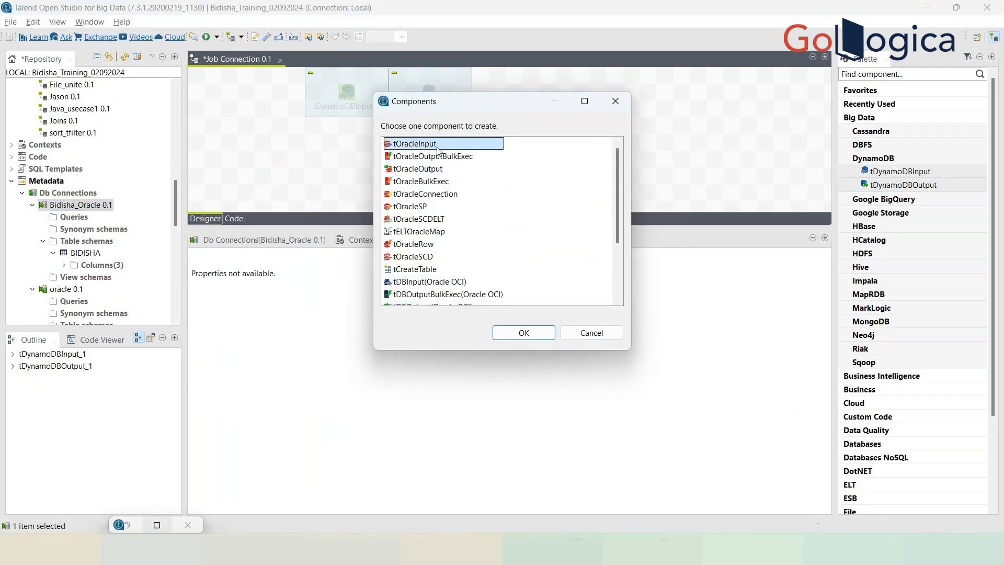
pyautogui.doubleClick(437, 149)
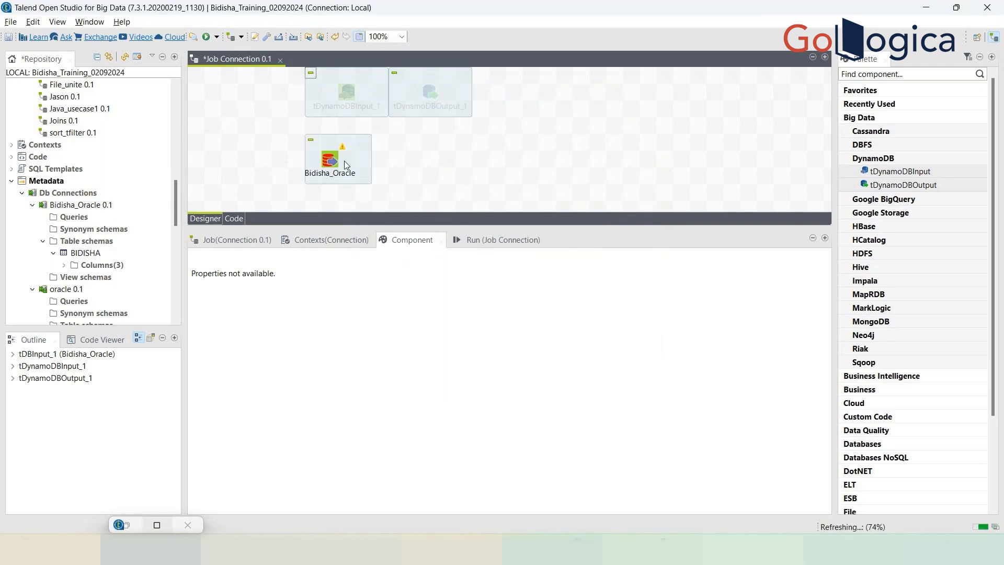
pyautogui.rightClick(330, 153)
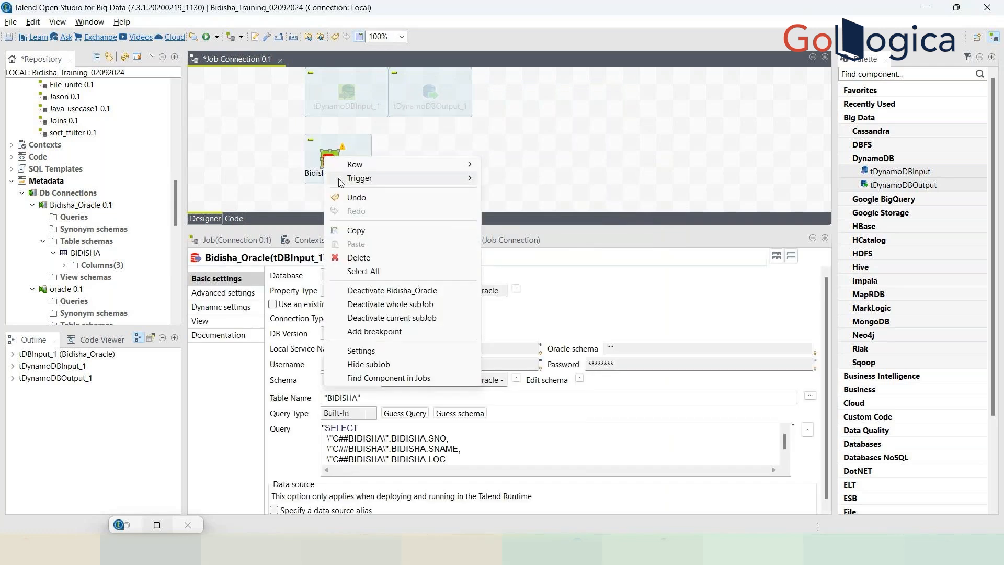
pyautogui.click(365, 259)
# Place the first saved Oracle connection below the DynamoDB components as a tDBRow(Oracle OCI) component
pyautogui.click(81, 205)
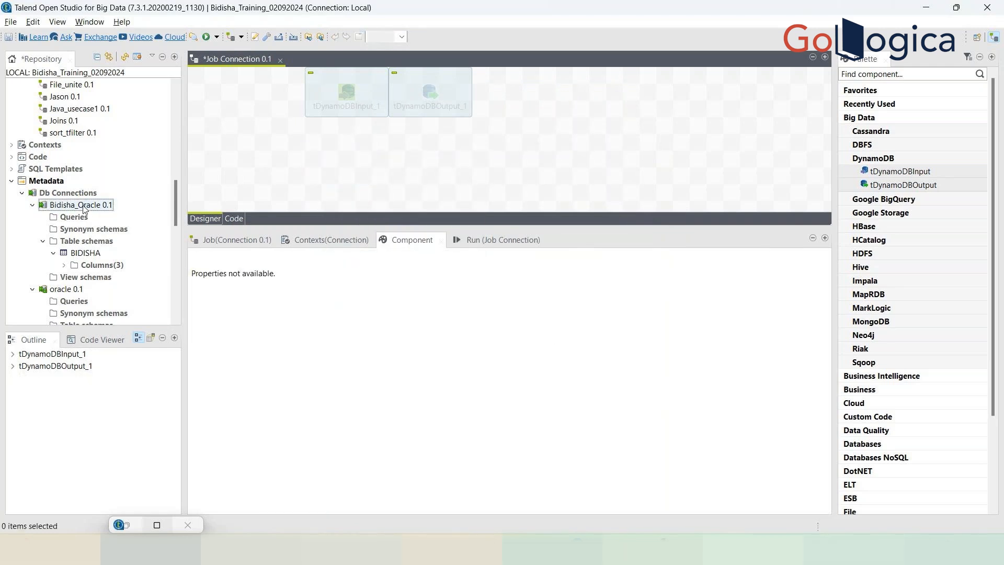
pyautogui.moveTo(310, 158); pyautogui.dragTo(315, 152)
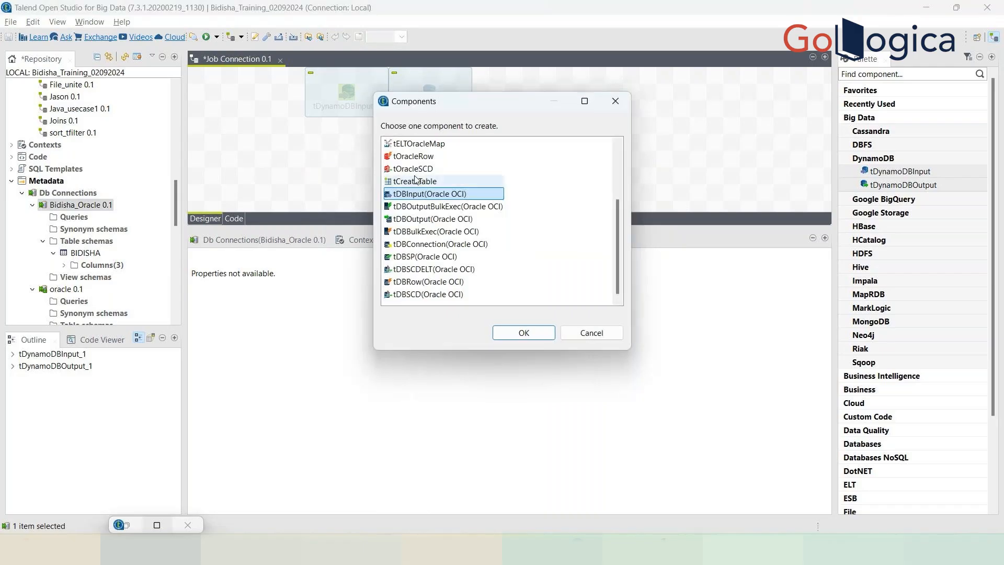
pyautogui.click(451, 283)
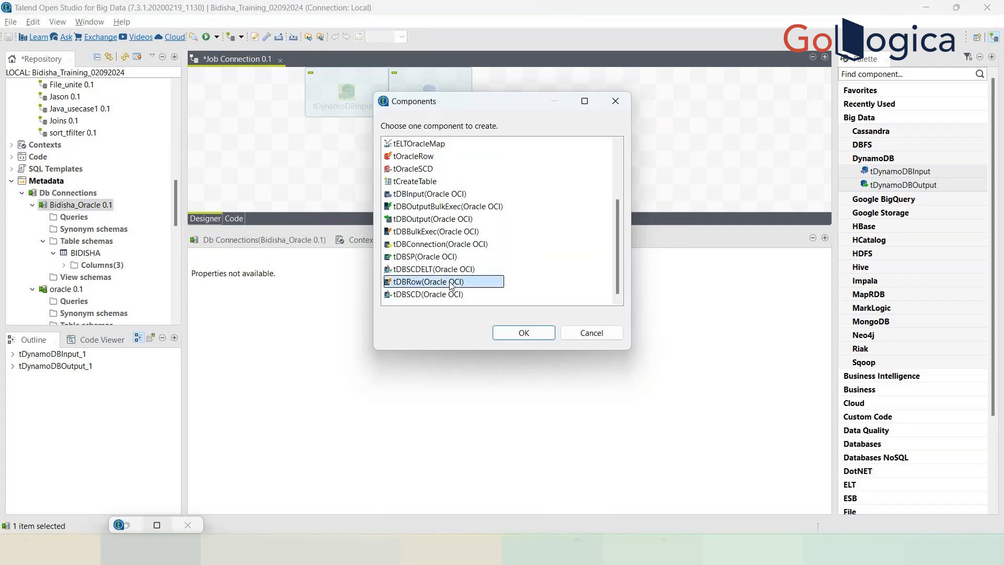
pyautogui.doubleClick(449, 281)
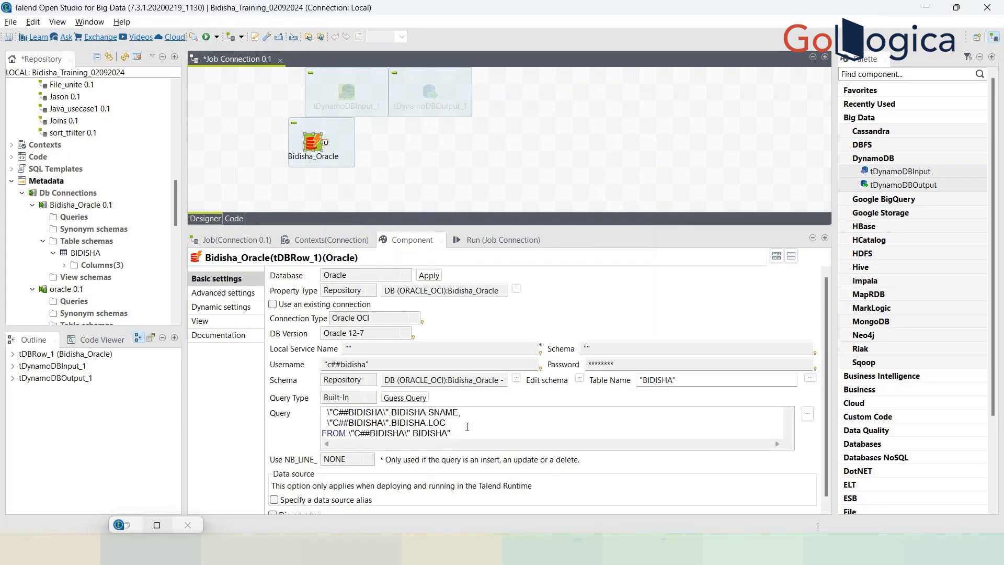
# Append an incomplete "where sno" clause to the end of the Oracle tDBRow query
pyautogui.scroll(-1, 464, 426)
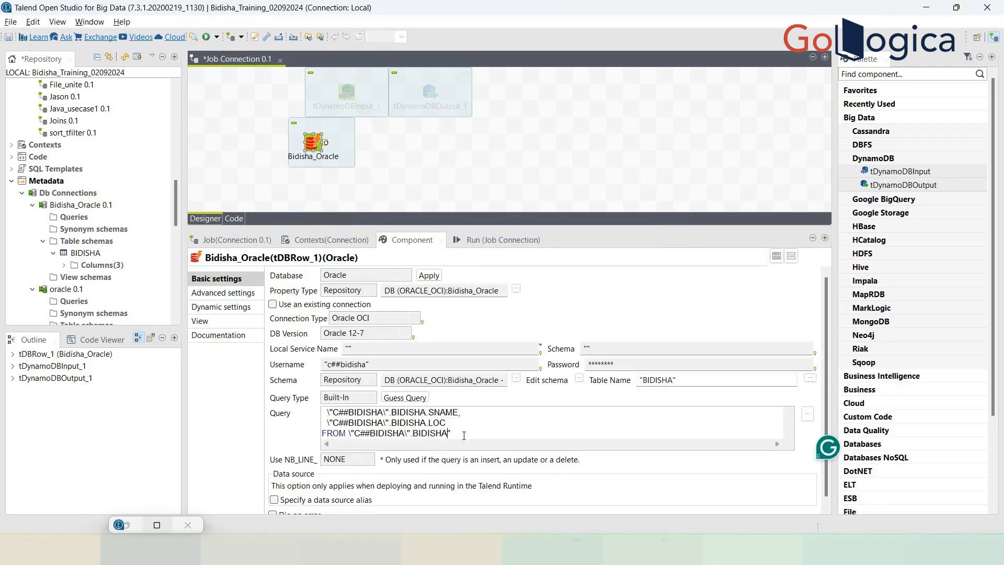
pyautogui.write('where sno')
# Run the two insert statements for sno 1 and sno 2 in Oracle SQL Developer and return to Talend Open Studio
pyautogui.hotkey('alt', 'Tab')
pyautogui.click(141, 163)
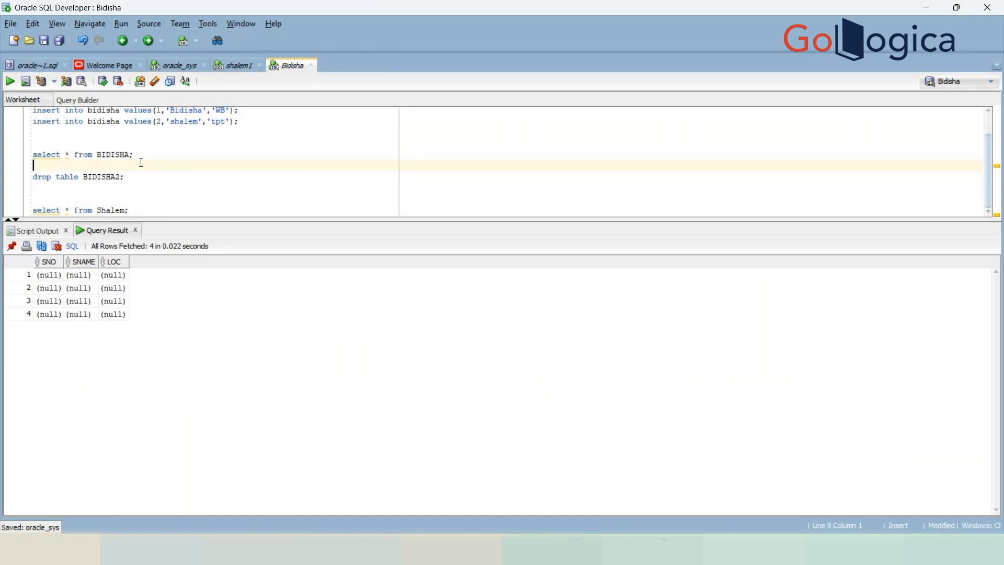
pyautogui.click(149, 199)
pyautogui.click(148, 164)
pyautogui.scroll(1, 205, 185)
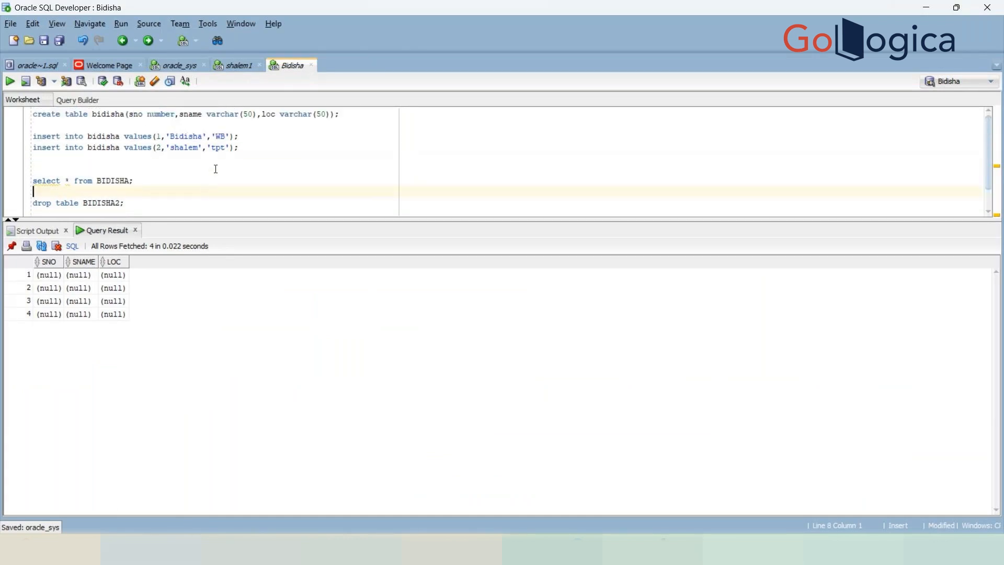
pyautogui.tripleClick(277, 136)
pyautogui.click(9, 82)
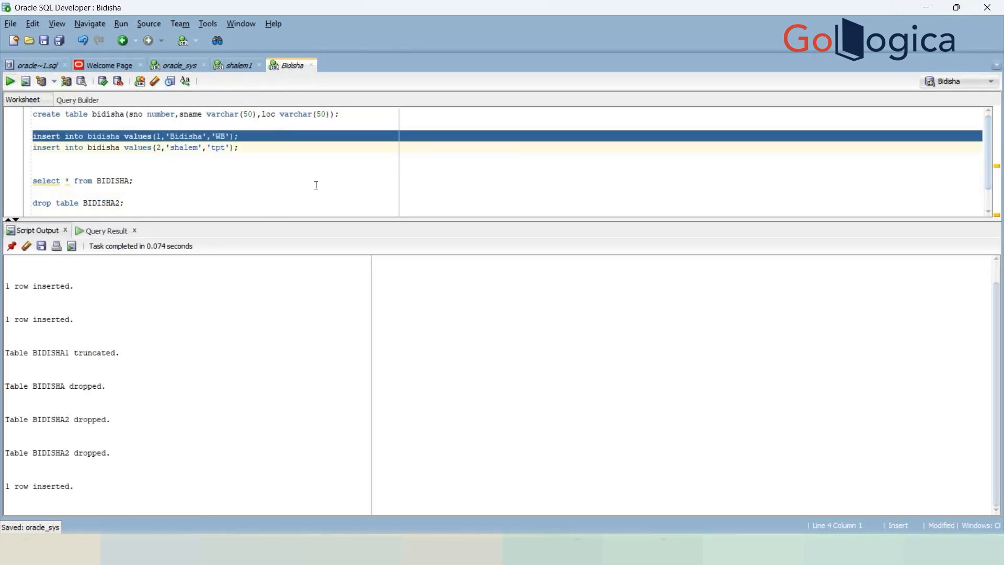
pyautogui.tripleClick(233, 147)
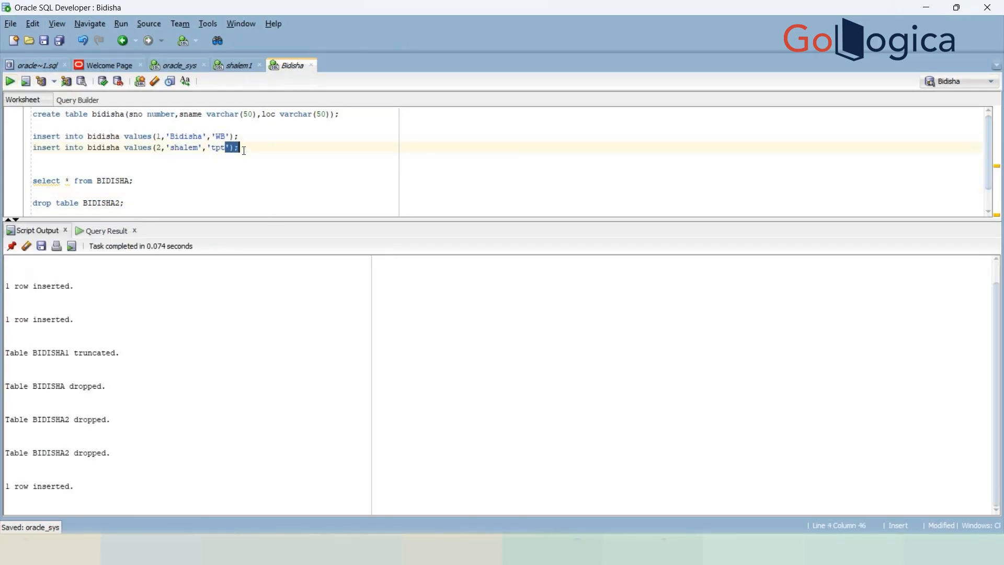
pyautogui.click(11, 83)
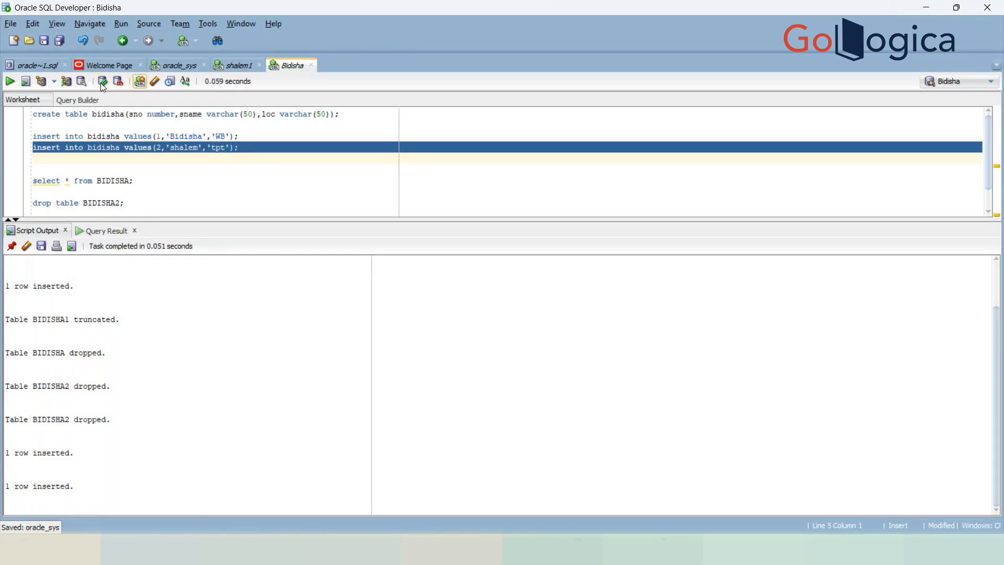
pyautogui.click(149, 148)
pyautogui.doubleClick(185, 136)
pyautogui.click(240, 212)
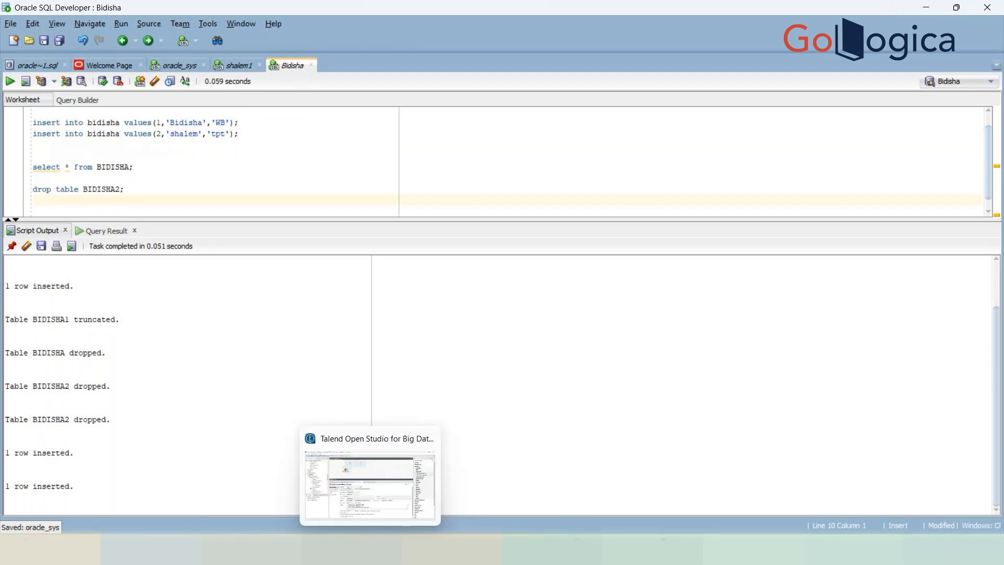
pyautogui.click(370, 549)
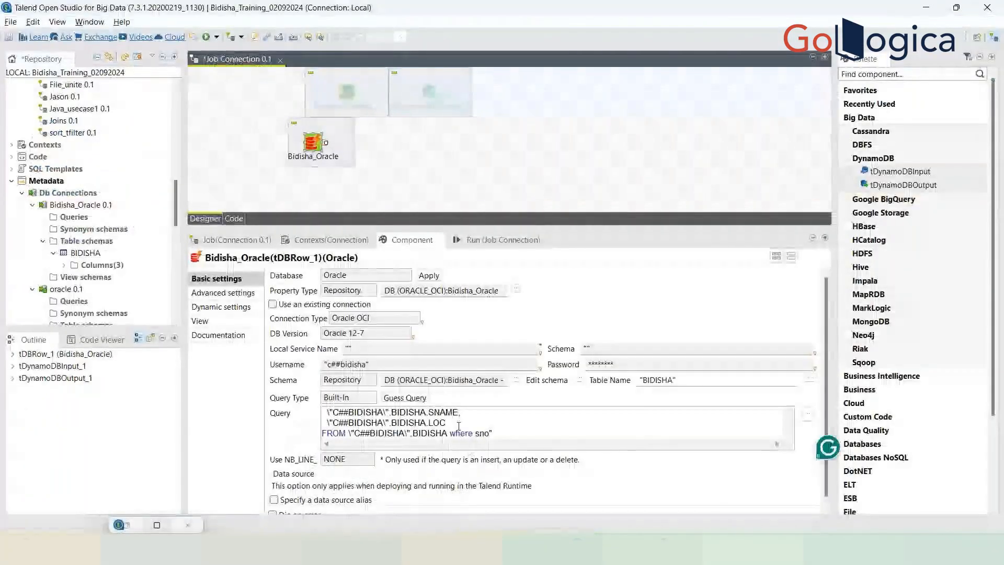
# Delete the incomplete "where sno" clause from the Oracle tDBRow query
pyautogui.press('BackSpace')
pyautogui.press('BackSpace')
pyautogui.press('BackSpace')
pyautogui.press('BackSpace')
pyautogui.press('BackSpace')
pyautogui.press('BackSpace')
pyautogui.press('BackSpace')
pyautogui.press('BackSpace')
pyautogui.press('BackSpace')
pyautogui.press('BackSpace')
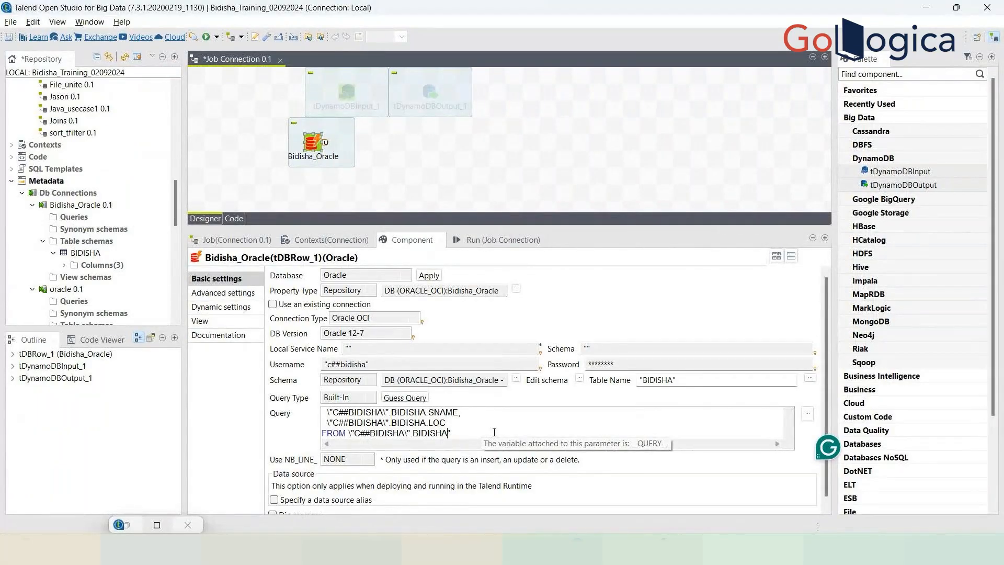
# Add a tLogRow component to the canvas and align it beside the Oracle tDBRow component
pyautogui.click(503, 241)
pyautogui.click(422, 133)
pyautogui.write('tlog')
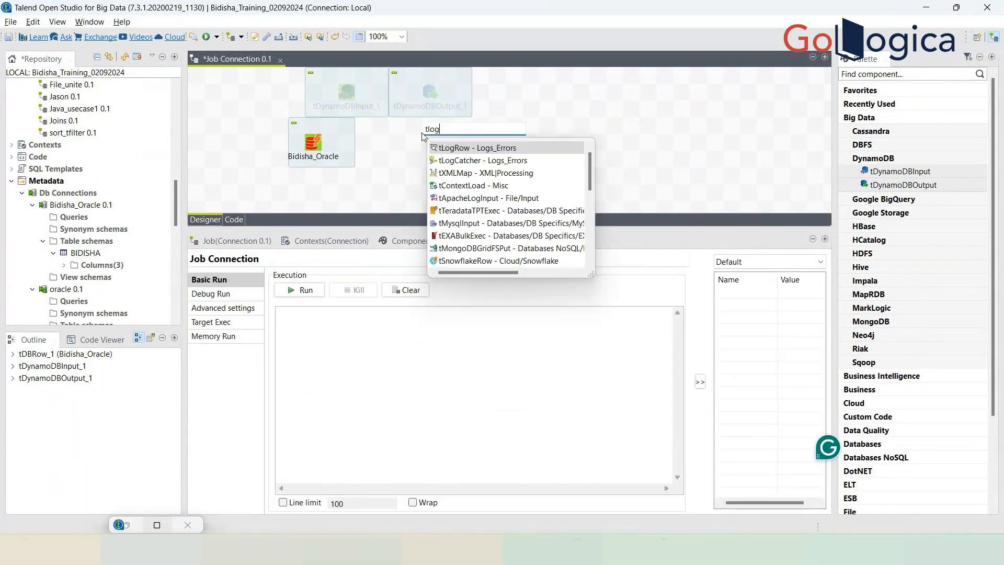
pyautogui.click(455, 150)
pyautogui.doubleClick(456, 151)
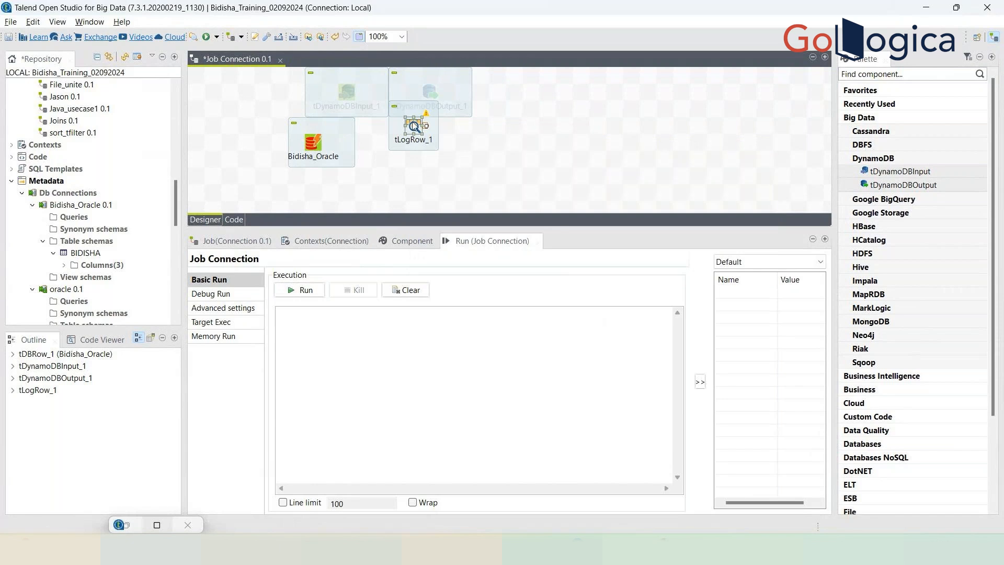
pyautogui.moveTo(414, 124); pyautogui.dragTo(413, 157)
# Try to link the Oracle tDBRow component to tLogRow_1 with an On Component Ok trigger
pyautogui.click(316, 146)
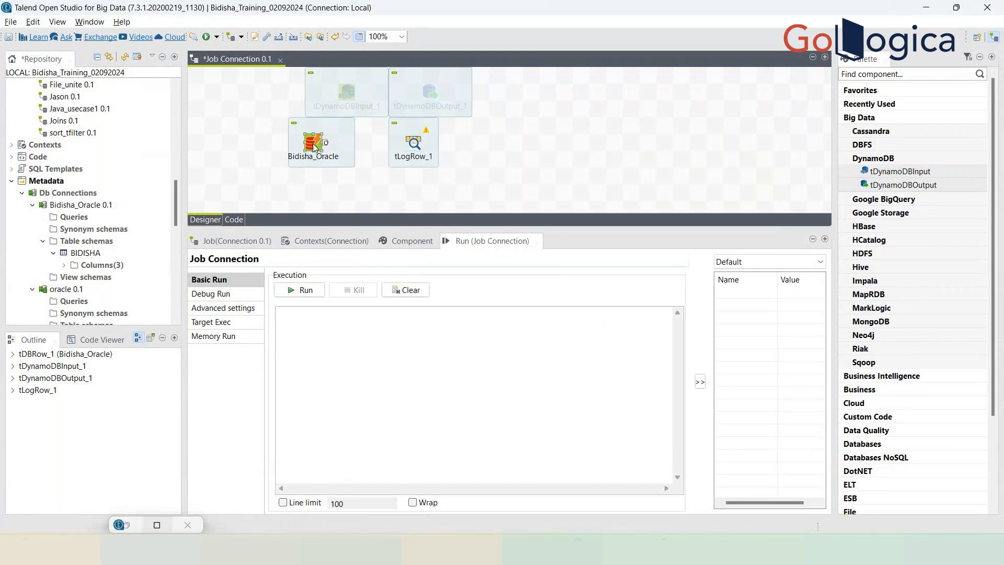
pyautogui.rightClick(315, 147)
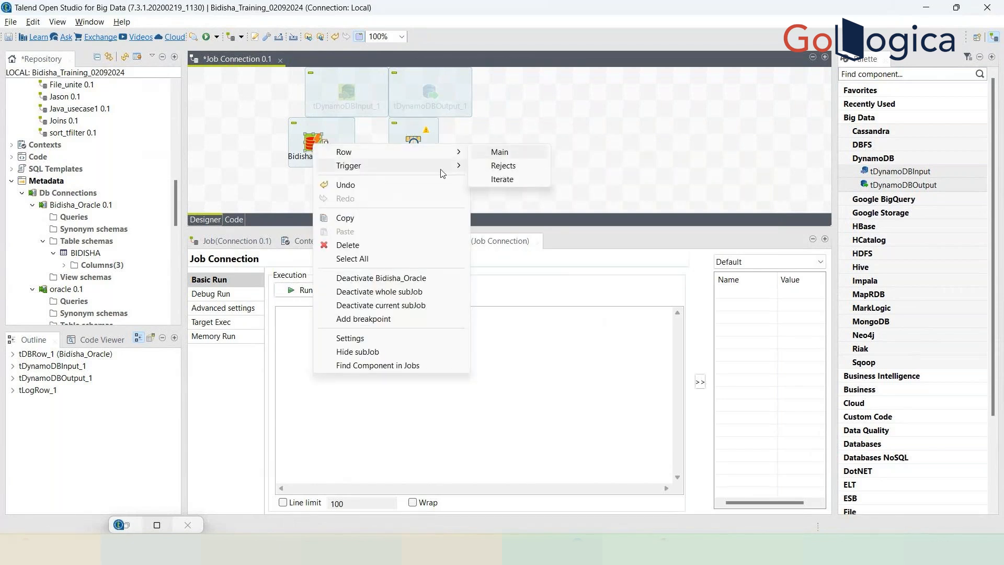
pyautogui.moveTo(442, 173)
pyautogui.click(556, 179)
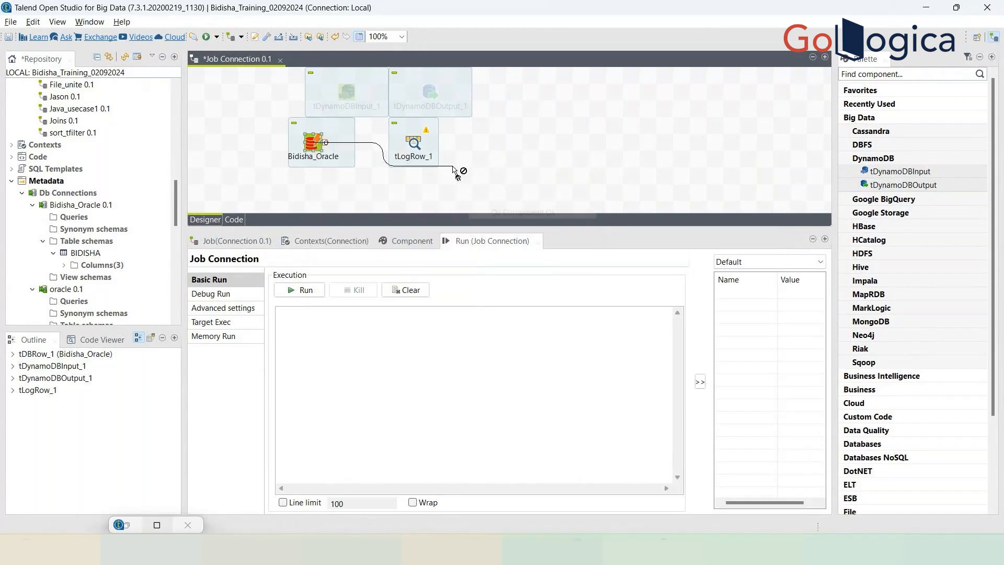
pyautogui.click(414, 144)
pyautogui.click(413, 143)
# Move tLogRow_1 farther from the Oracle component and insert a tMap component between them
pyautogui.moveTo(401, 145); pyautogui.dragTo(482, 143)
pyautogui.write('tmap')
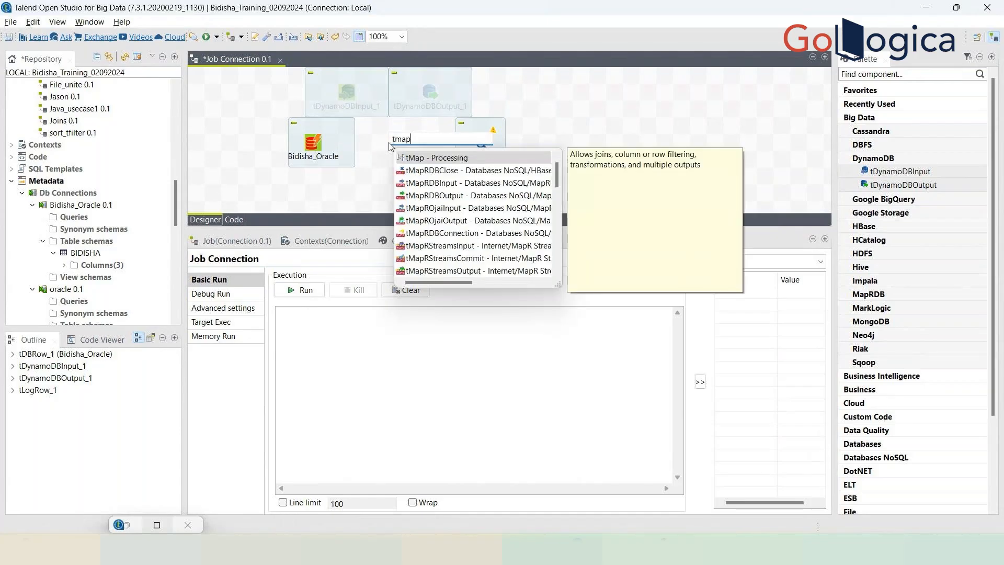
pyautogui.press('Return')
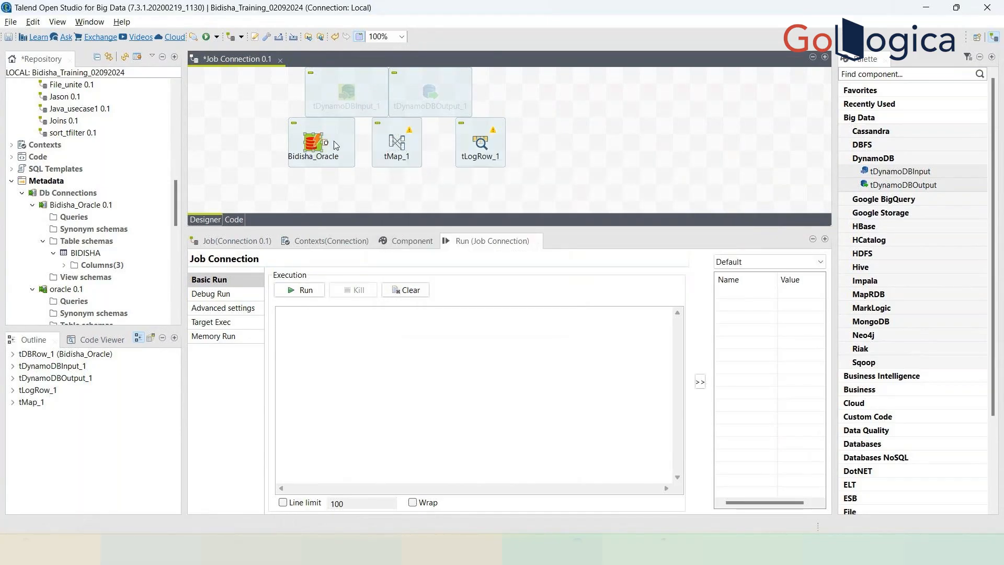
# Connect the Oracle component to tMap_1 and tMap_1 to tLogRow_1 with main rows, naming the tMap output "a"
pyautogui.moveTo(325, 142); pyautogui.dragTo(493, 140)
pyautogui.click(522, 162)
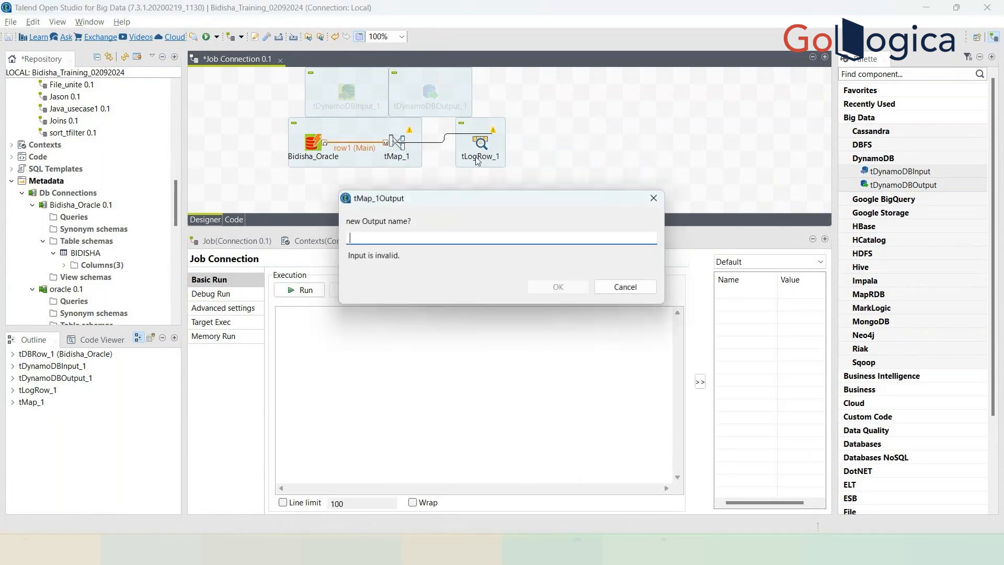
pyautogui.write('a')
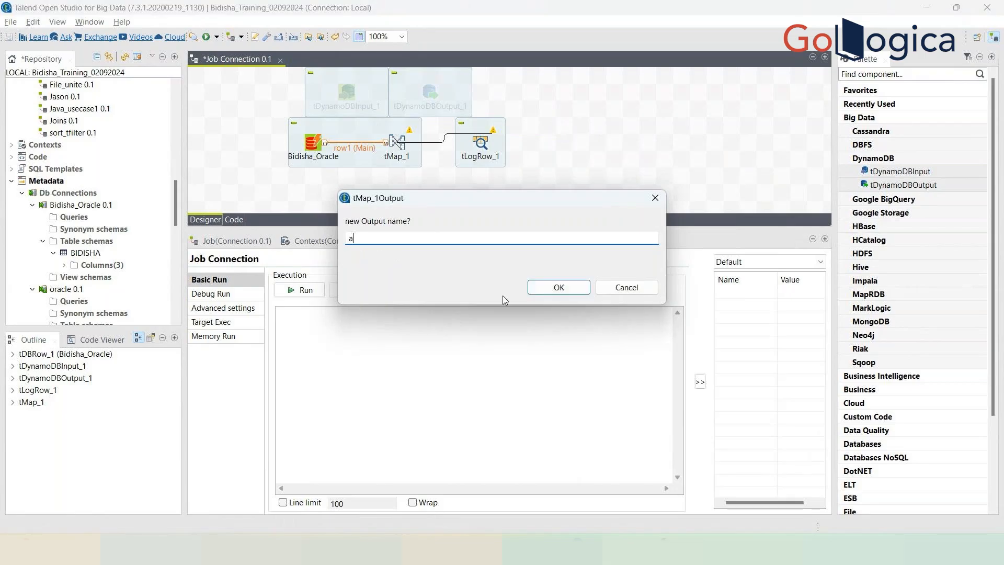
pyautogui.press('Return')
# Copy the SNO, SNAME and LOC columns from row1 into tMap_1's output a, auto-map them and accept the mapping
pyautogui.doubleClick(396, 140)
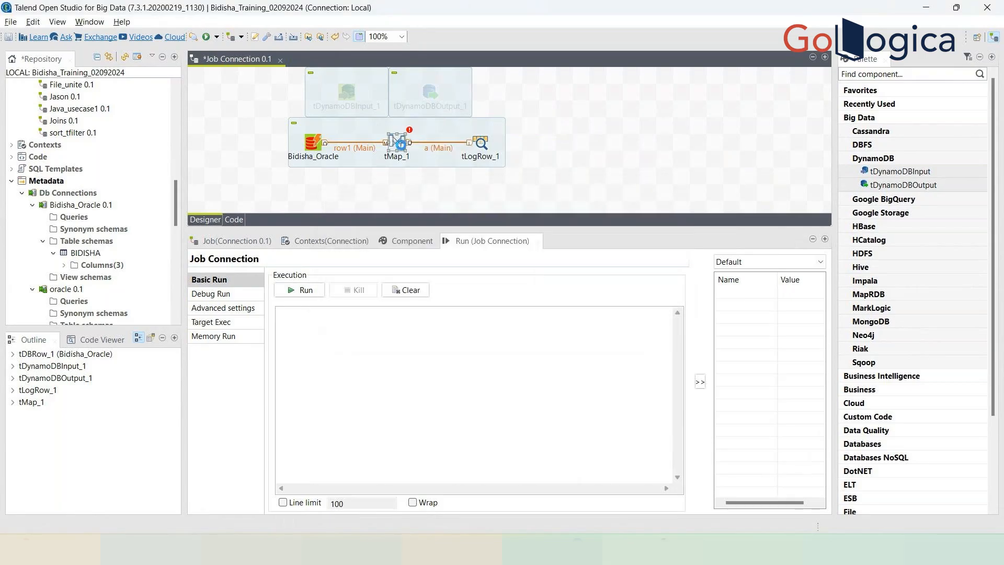
pyautogui.click(12, 417)
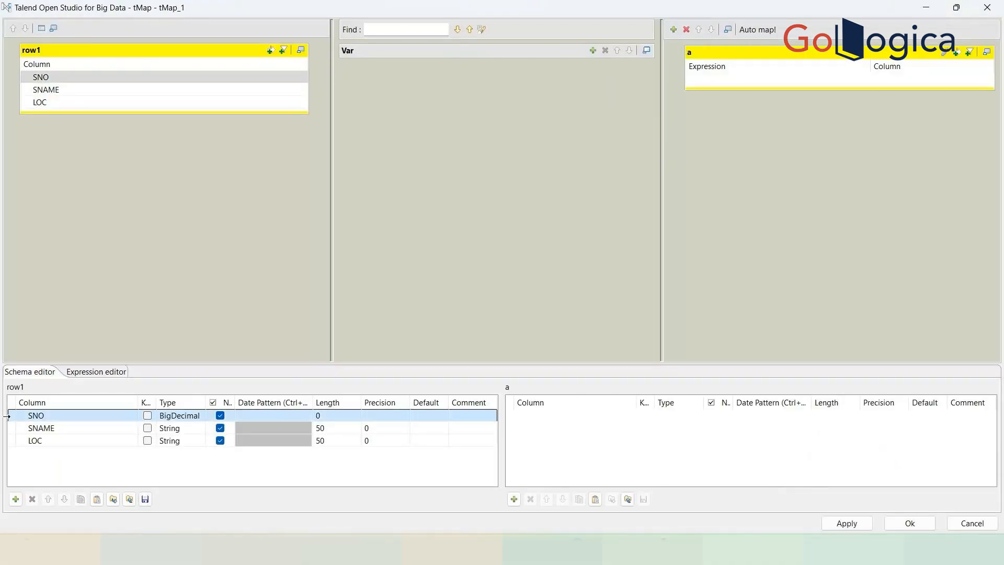
pyautogui.hotkey('ctrl', 'a')
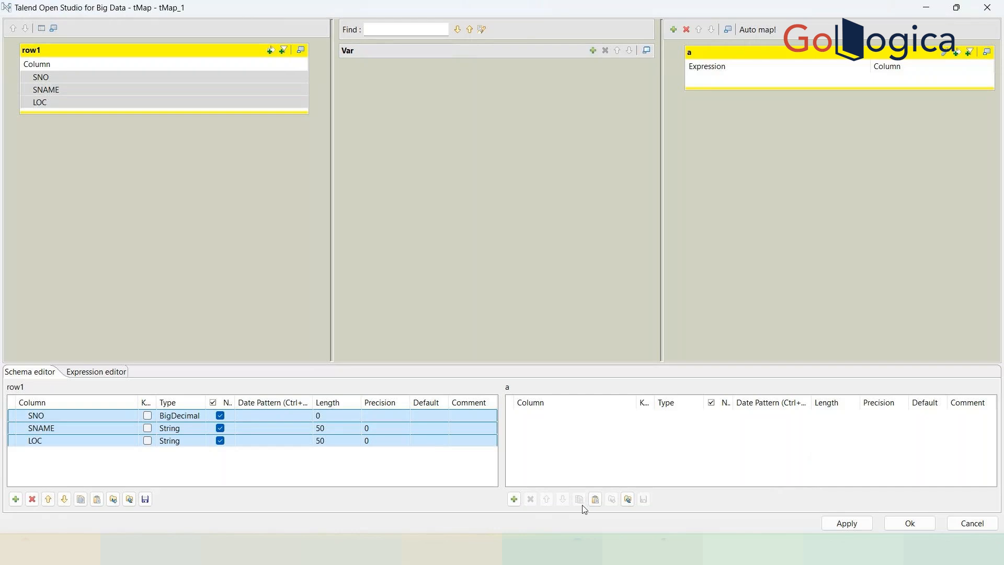
pyautogui.click(594, 499)
pyautogui.click(757, 30)
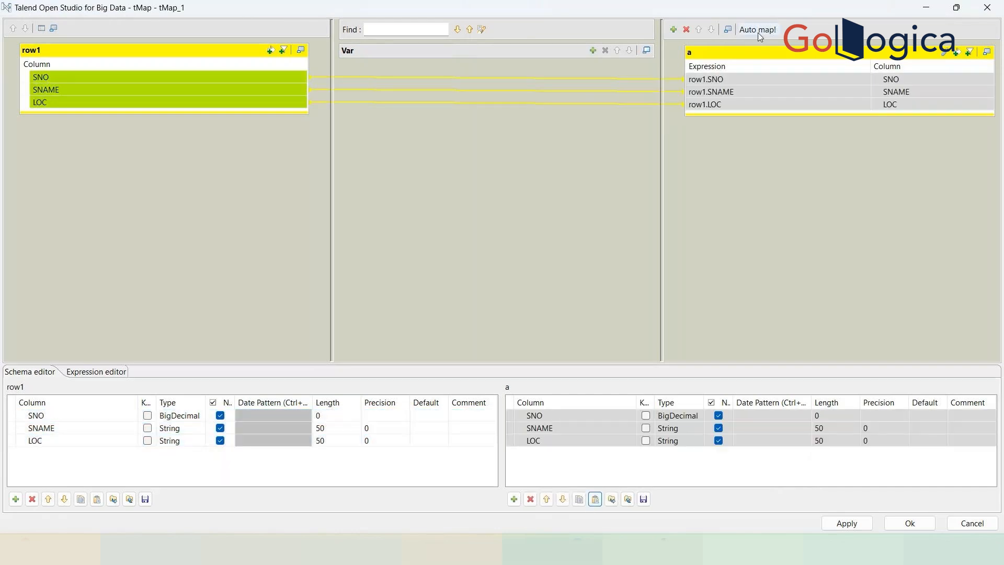
pyautogui.click(909, 523)
pyautogui.click(572, 281)
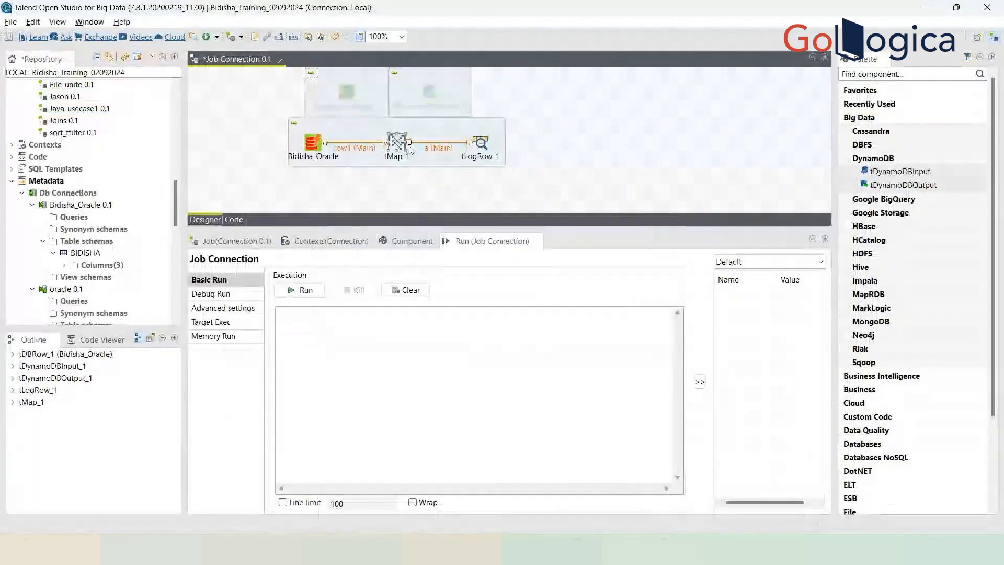
# Add a where clause to the Oracle tDBRow query filtering on sno =1, qualified with the table name, and run the job
pyautogui.doubleClick(312, 142)
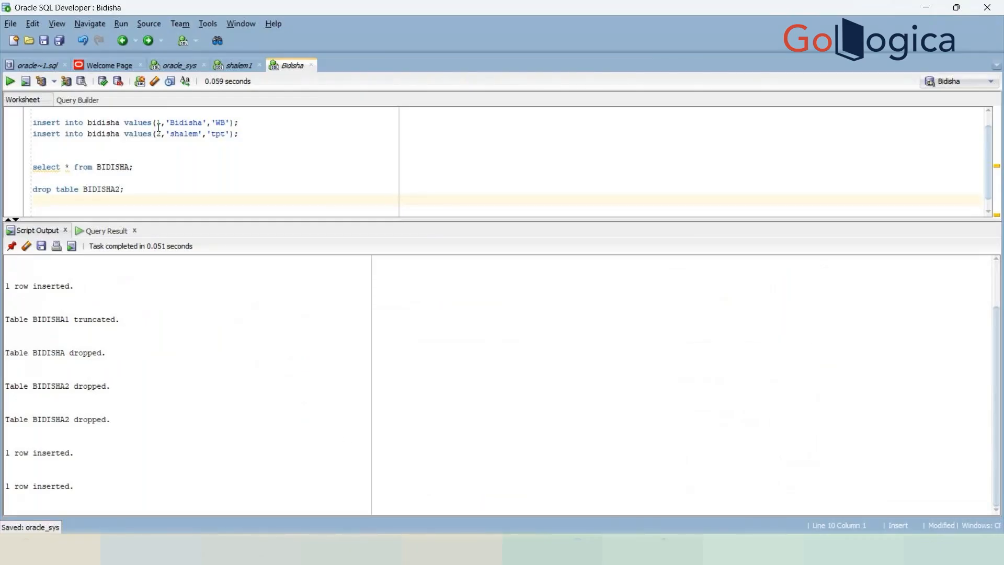
pyautogui.scroll(1, 189, 165)
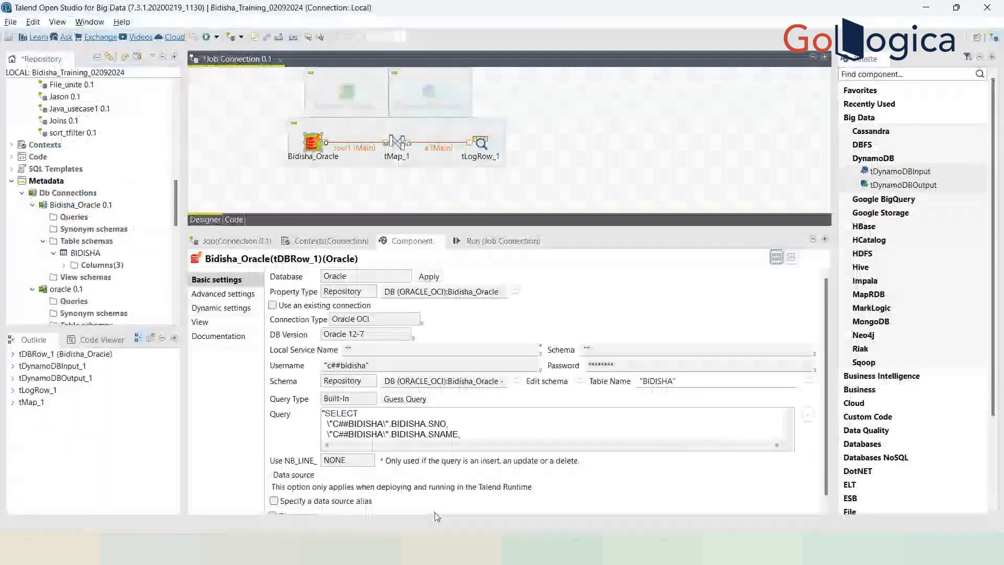
pyautogui.scroll(-1, 464, 434)
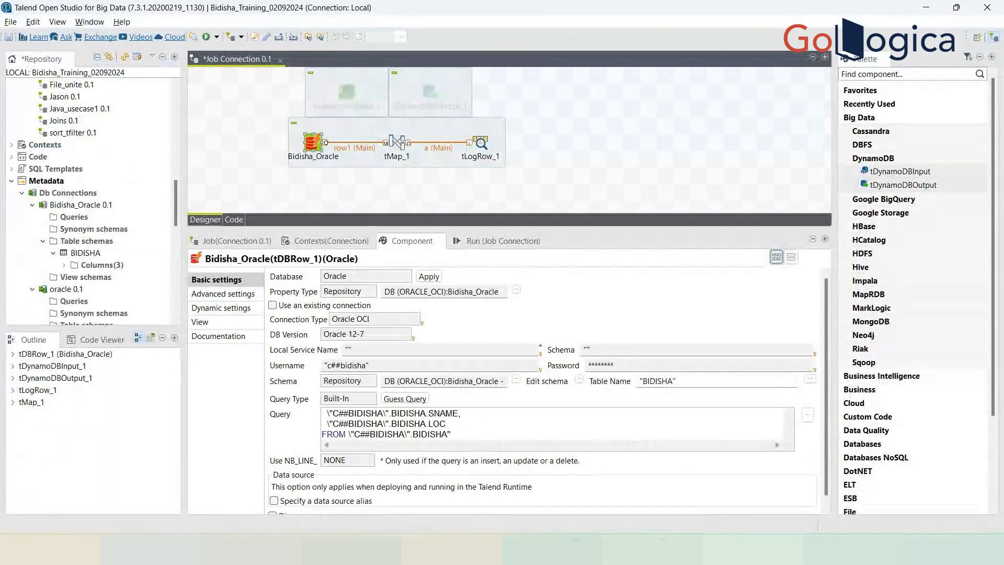
pyautogui.moveTo(702, 549)
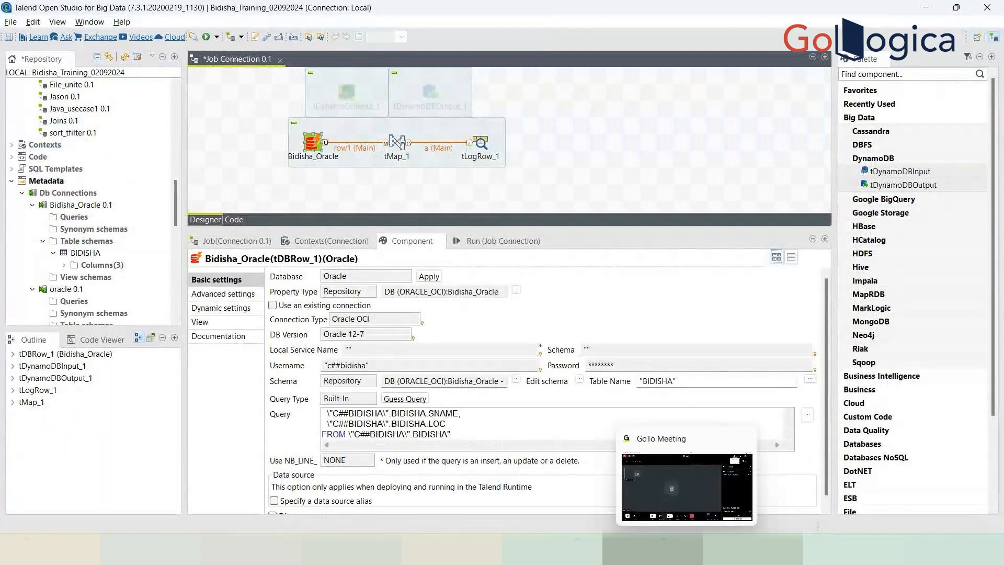
pyautogui.click(462, 432)
pyautogui.write('where ')
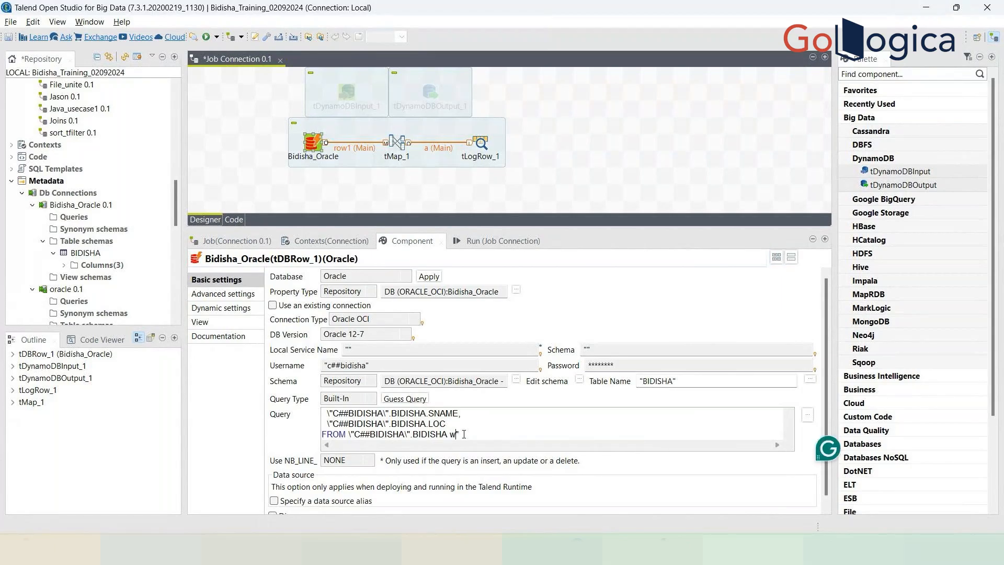
pyautogui.write('sno =1')
pyautogui.click(477, 434)
pyautogui.write('BIDISHA.')
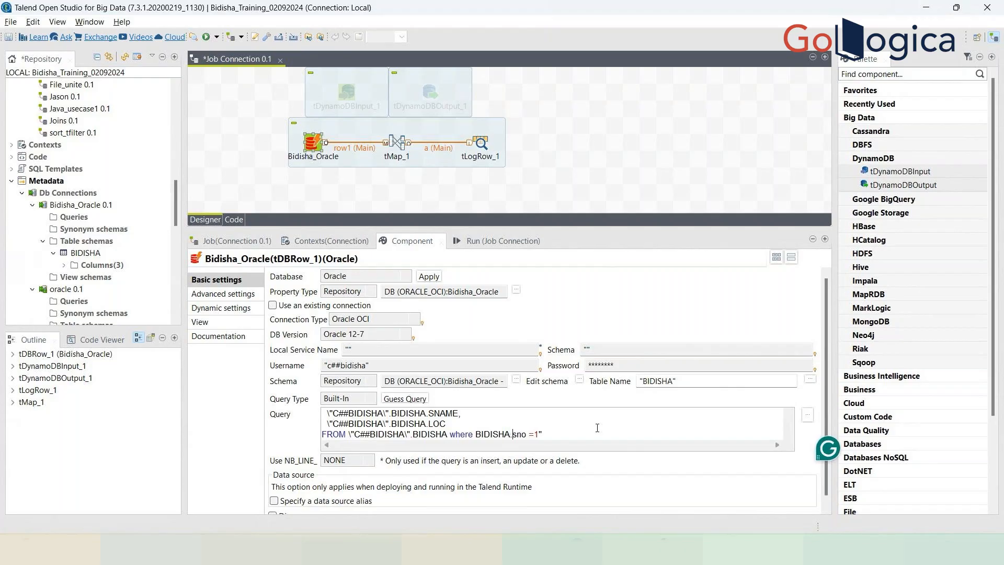
pyautogui.click(517, 241)
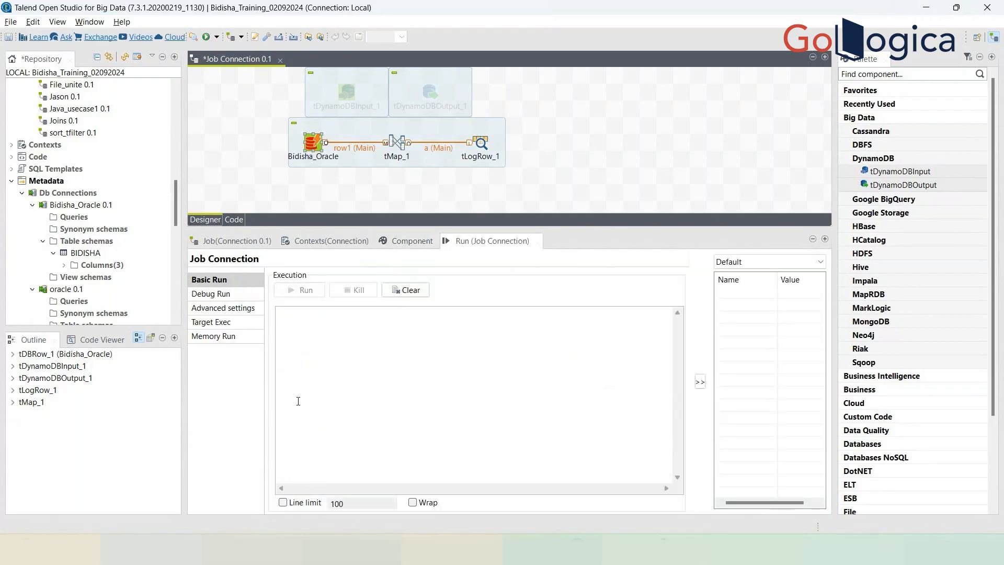
pyautogui.click(300, 290)
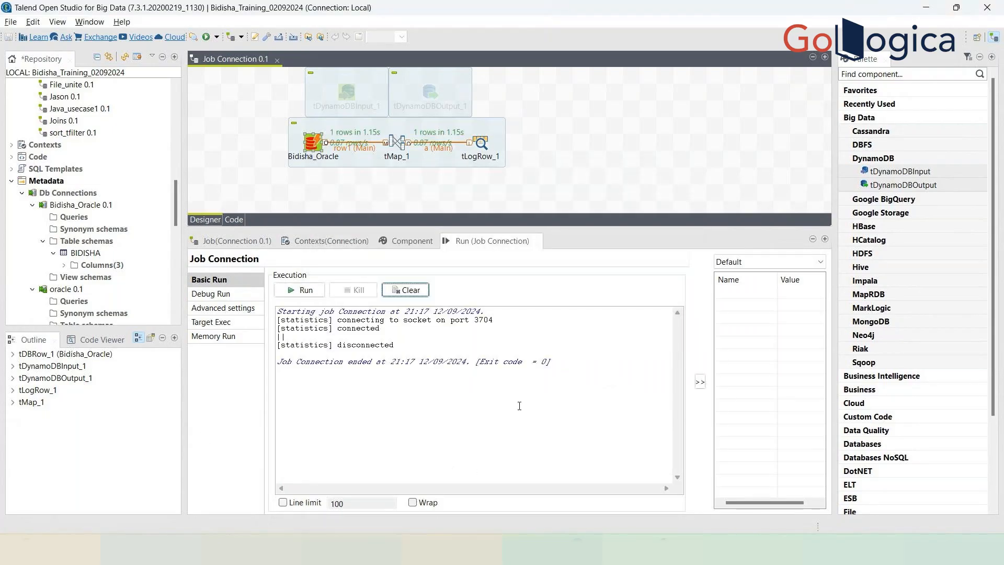
# Set tLogRow_1 to Table mode with synced columns and rerun the job
pyautogui.doubleClick(481, 143)
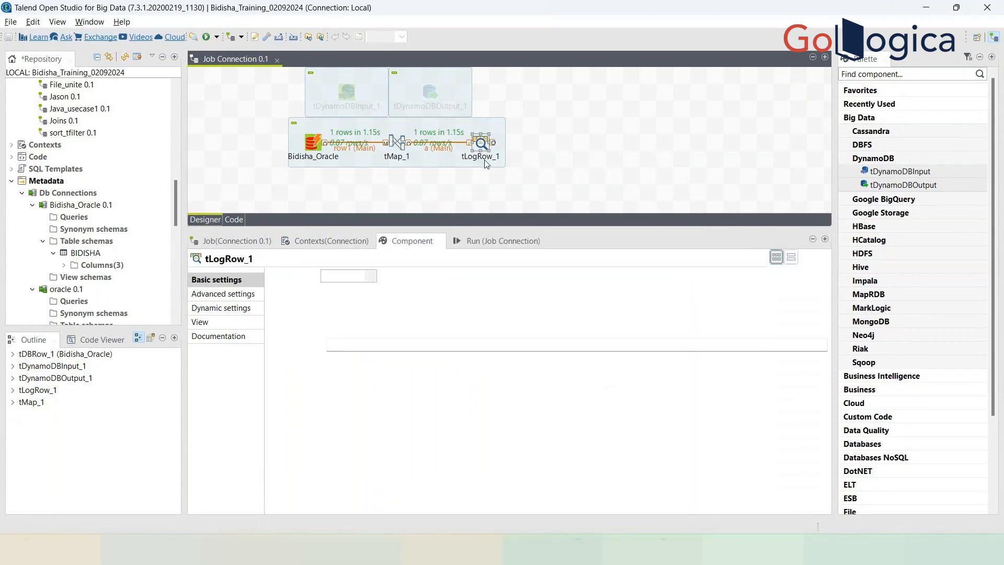
pyautogui.click(469, 277)
pyautogui.click(502, 240)
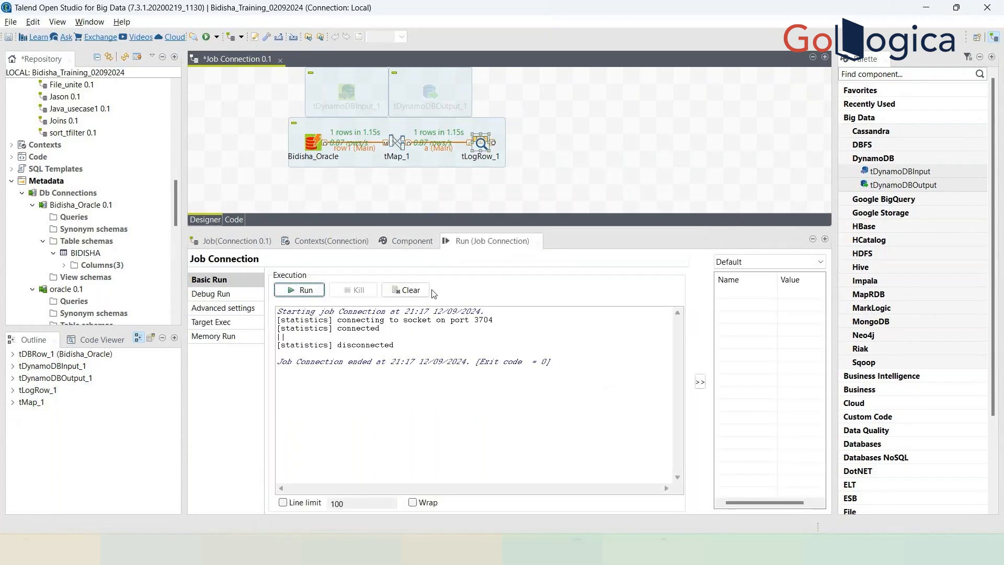
pyautogui.doubleClick(481, 142)
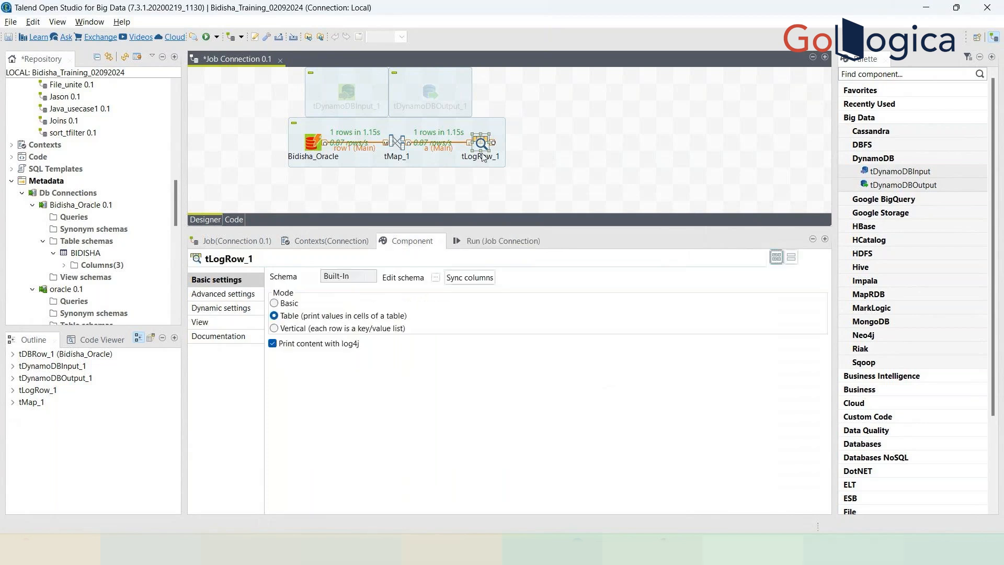
pyautogui.click(484, 241)
pyautogui.click(306, 291)
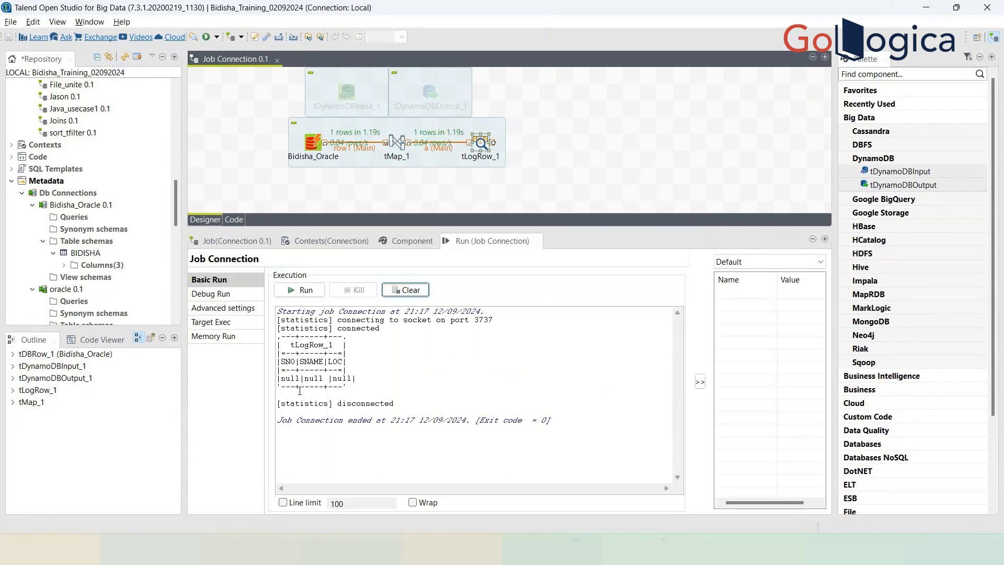
# Switch to Oracle SQL Developer, add the statement TRUNCATE table bidisha; below the select query and run it
pyautogui.moveTo(282, 383); pyautogui.dragTo(417, 371)
pyautogui.click(417, 370)
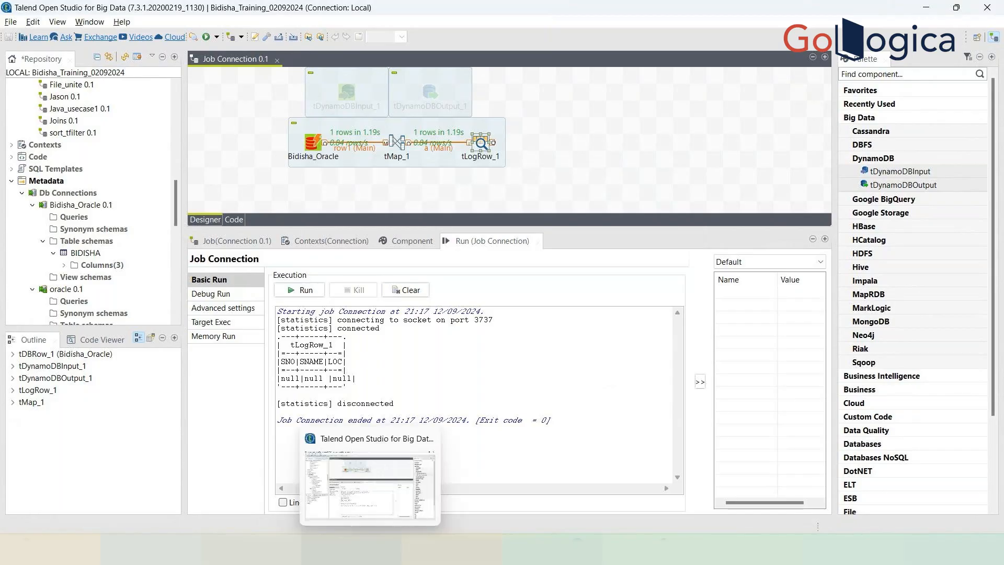
pyautogui.hotkey('alt', 'Tab')
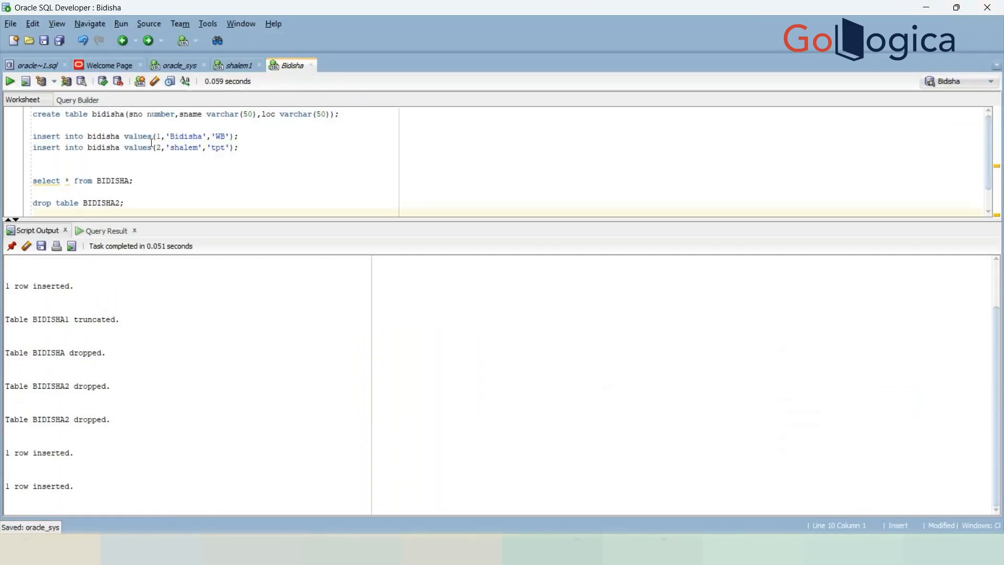
pyautogui.hotkey('shift', 'Up')
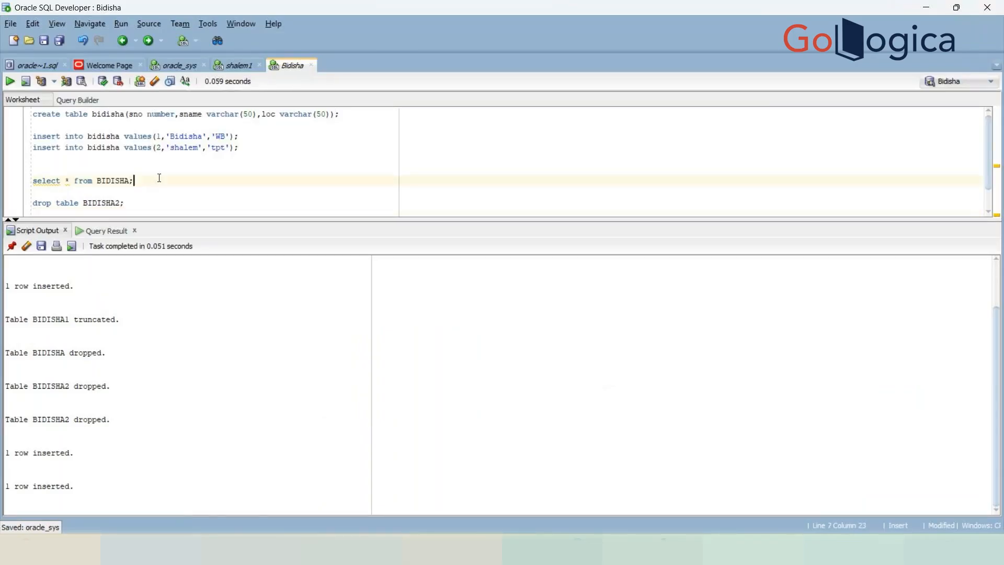
pyautogui.press('Delete')
pyautogui.write('trun')
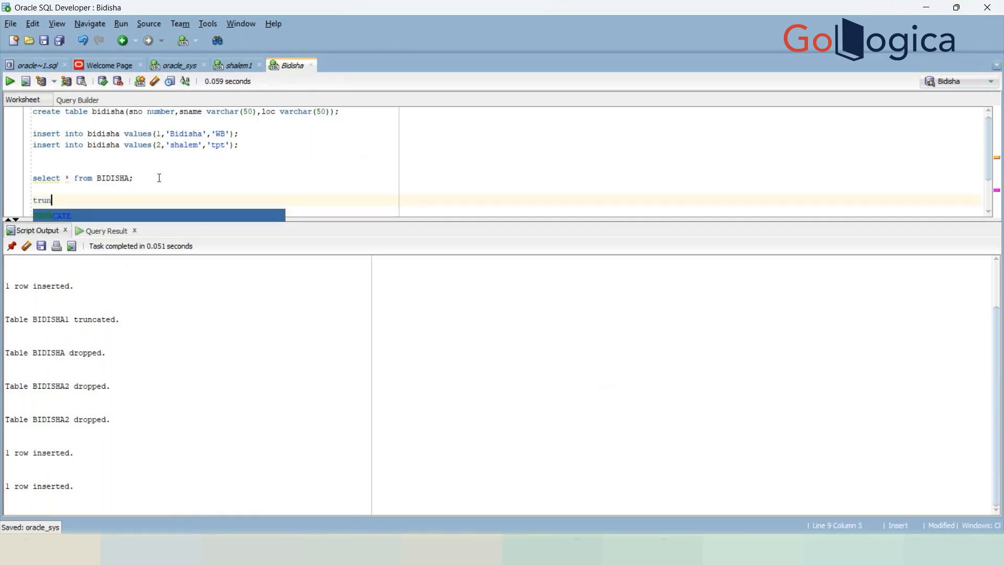
pyautogui.press('Return')
pyautogui.write('tab')
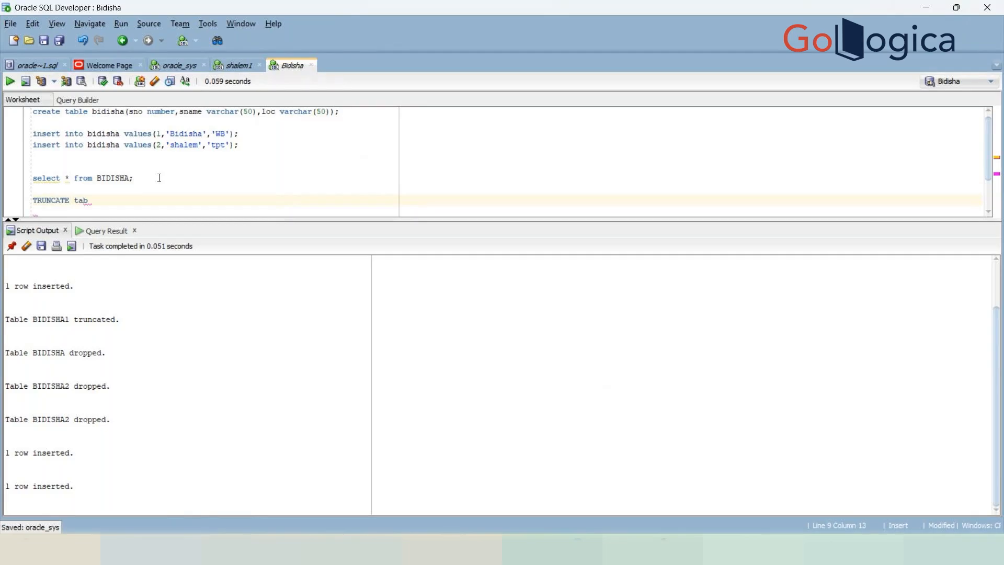
pyautogui.write('le bidisha;')
pyautogui.tripleClick(159, 202)
pyautogui.click(10, 81)
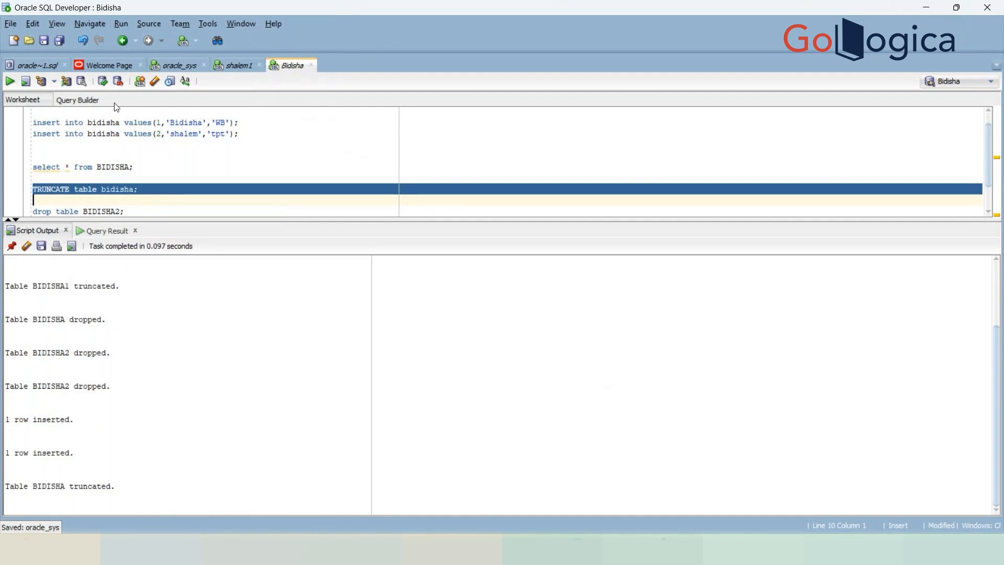
# Run the two insert statements one after the other to refill the bidisha table with rows 1 and 2
pyautogui.click(103, 85)
pyautogui.tripleClick(265, 124)
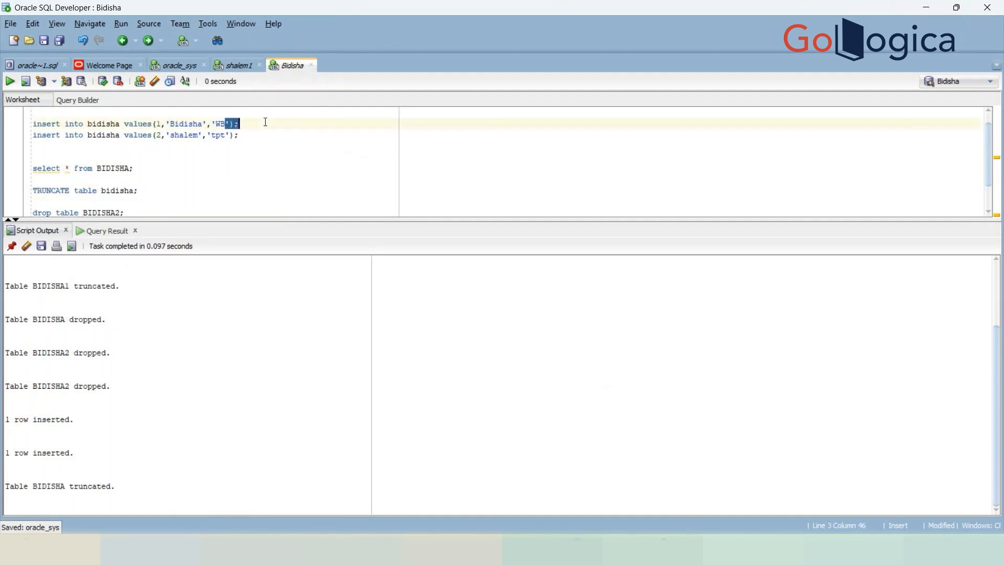
pyautogui.click(10, 81)
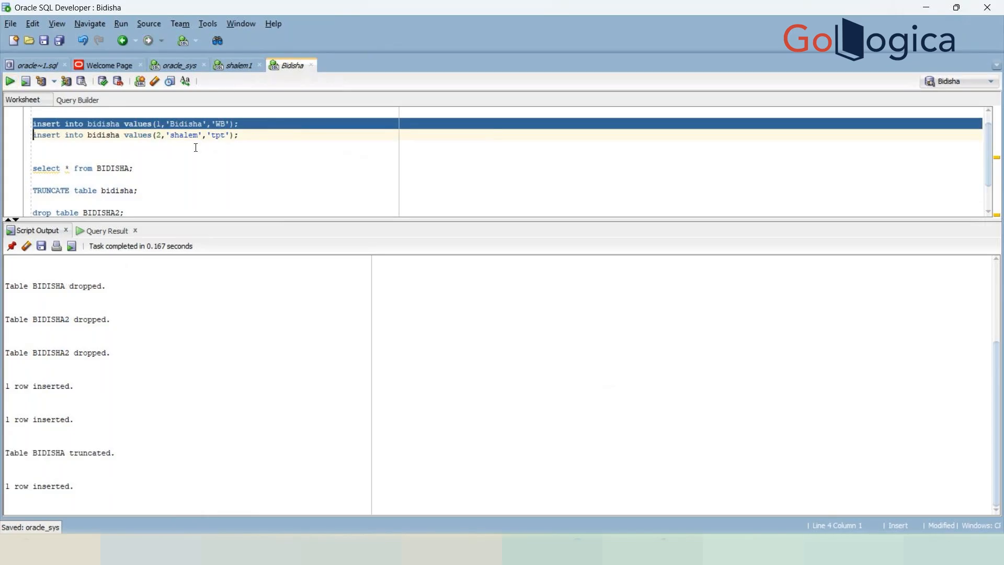
pyautogui.click(276, 130)
pyautogui.tripleClick(276, 130)
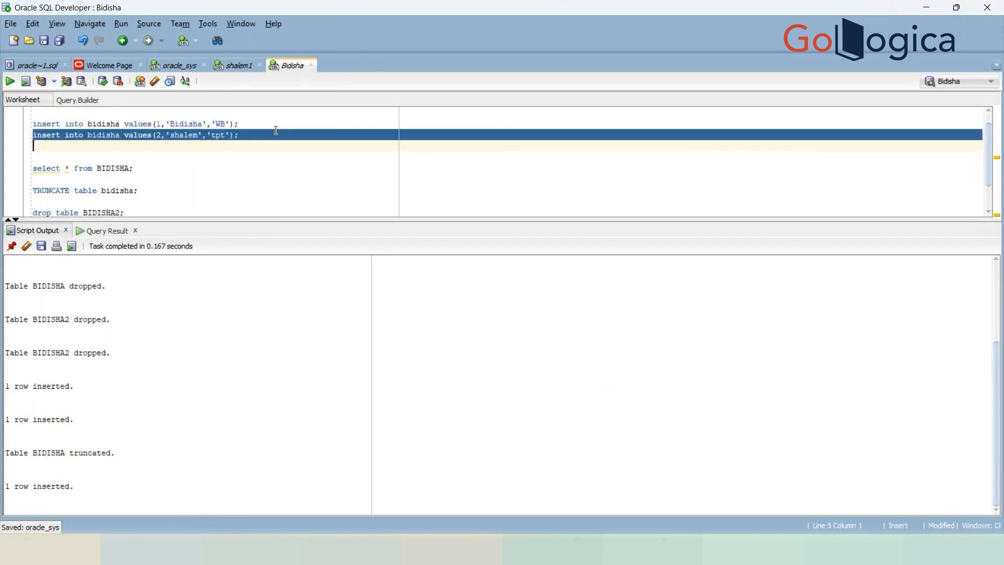
pyautogui.click(10, 81)
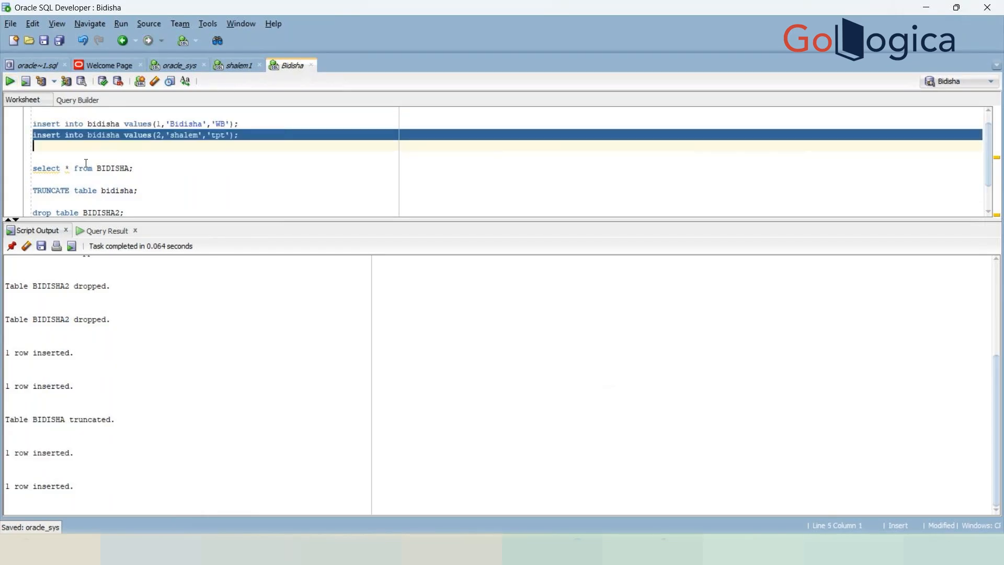
# Change the table name in the select query to lowercase bidisha, run the query and check the returned rows
pyautogui.click(157, 171)
pyautogui.tripleClick(157, 170)
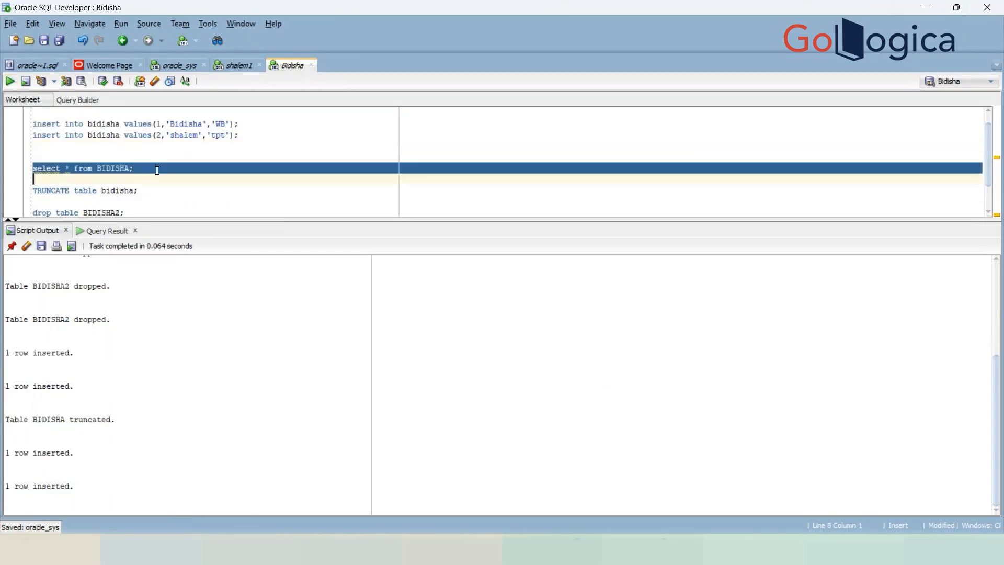
pyautogui.doubleClick(106, 166)
pyautogui.write('bidisha')
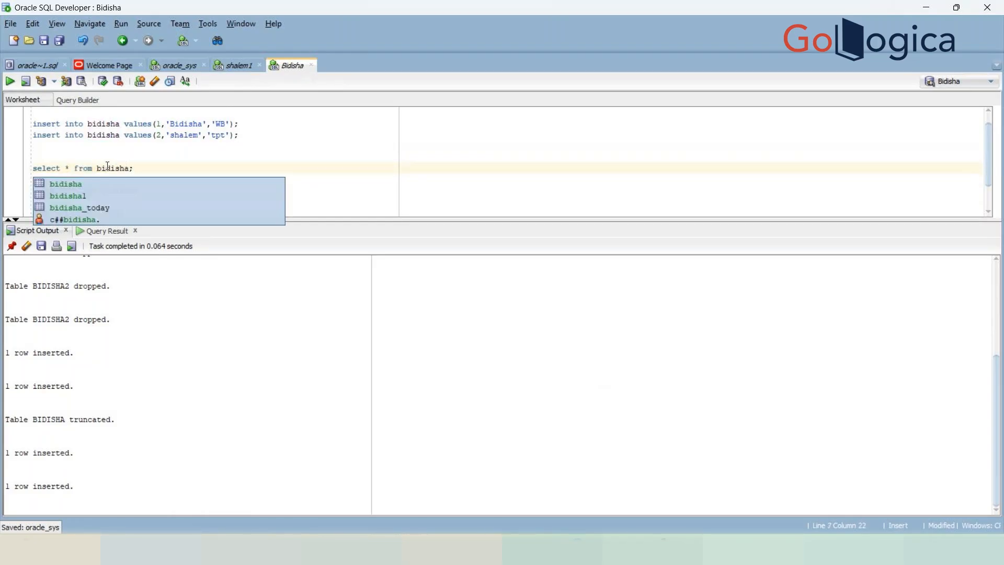
pyautogui.tripleClick(134, 168)
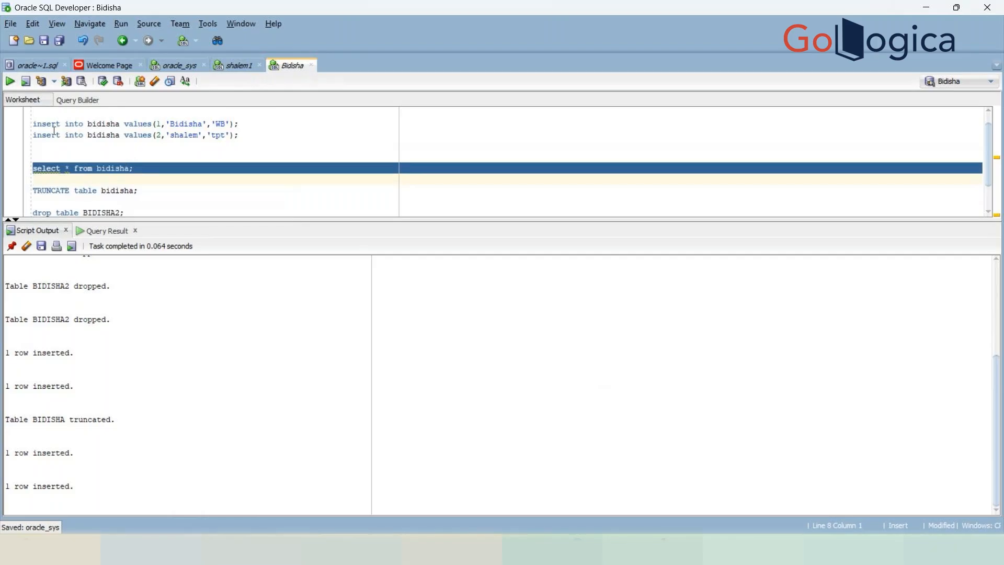
pyautogui.click(8, 84)
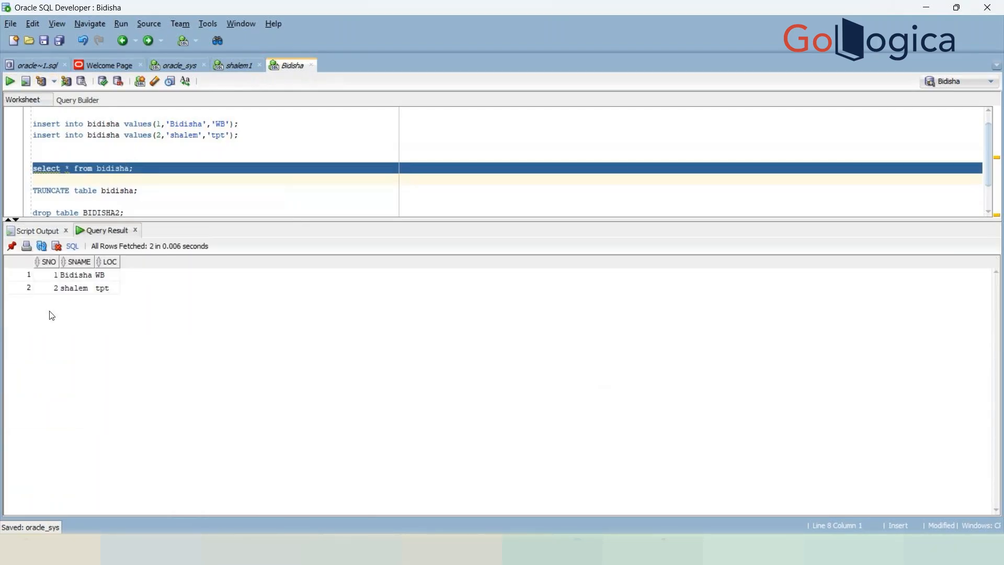
pyautogui.click(76, 277)
pyautogui.click(78, 289)
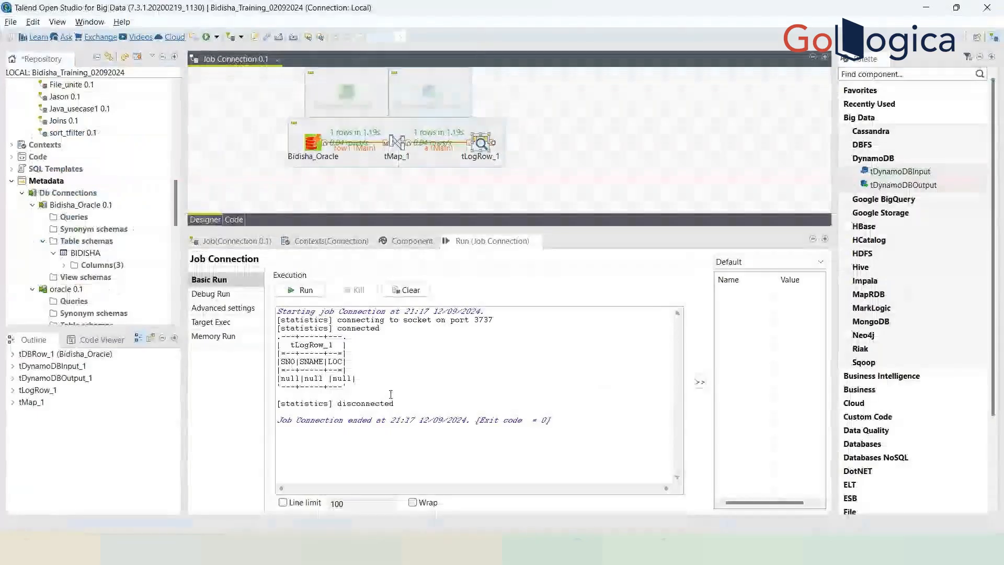
# Switch back to Talend Open Studio, rerun the Connection job with a cleared console and clear its output
pyautogui.click(407, 290)
pyautogui.click(304, 290)
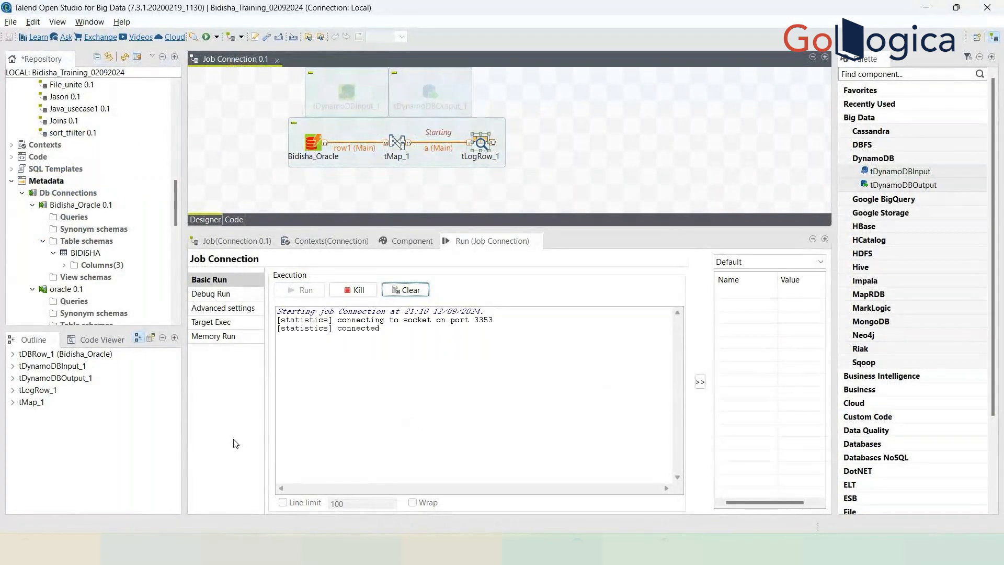
pyautogui.click(391, 296)
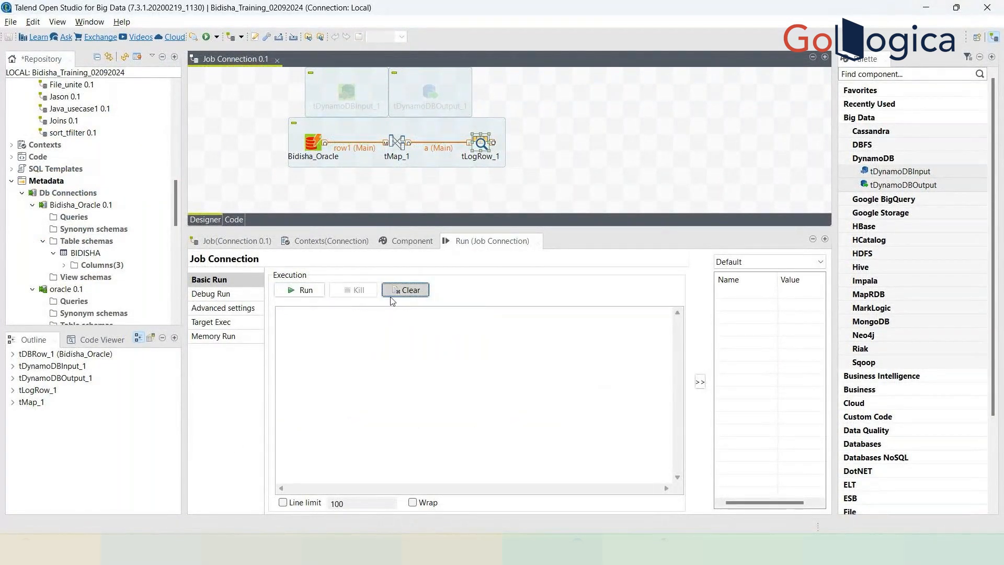
# Retrieve the schema of table BIDISHA under C##BIDISHA again for the Bidisha_Oracle connection and finish the wizard
pyautogui.rightClick(77, 244)
pyautogui.click(72, 207)
pyautogui.rightClick(71, 206)
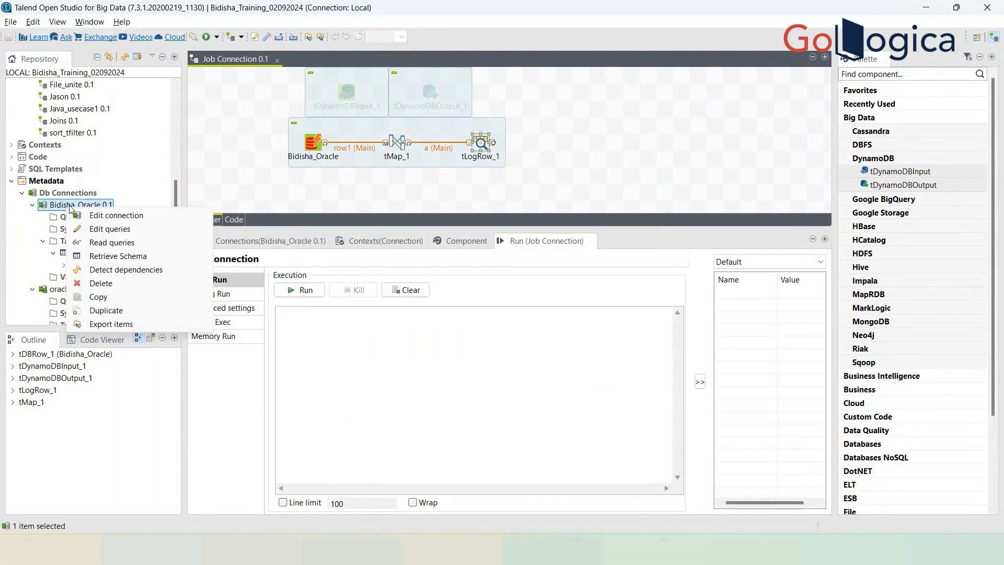
pyautogui.click(125, 256)
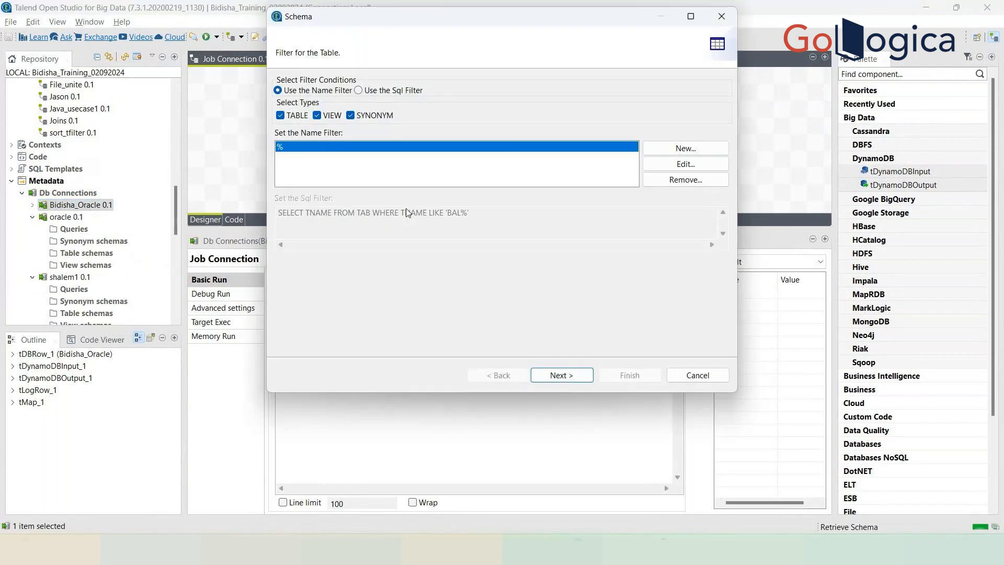
pyautogui.click(569, 374)
pyautogui.scroll(-8, 302, 261)
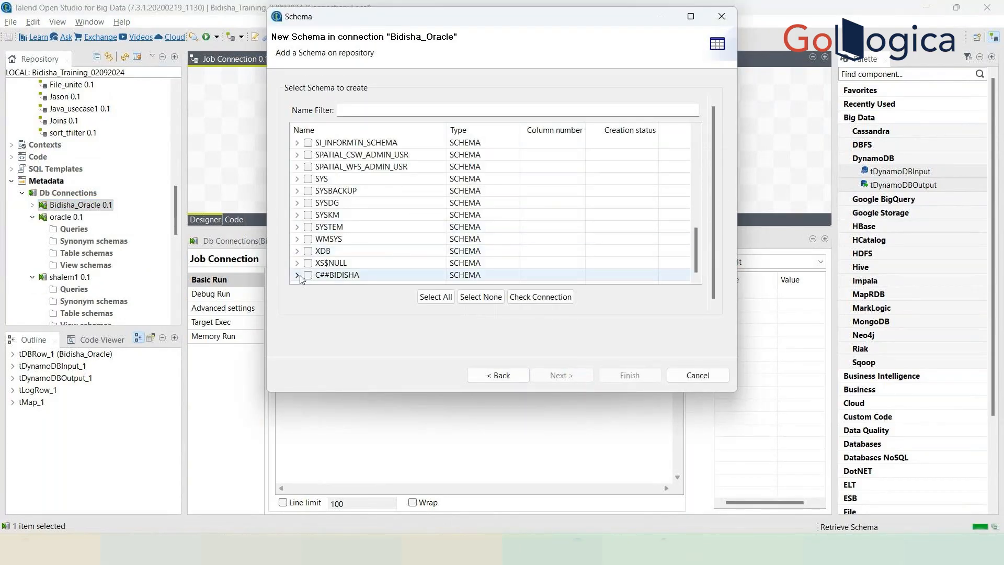
pyautogui.click(297, 275)
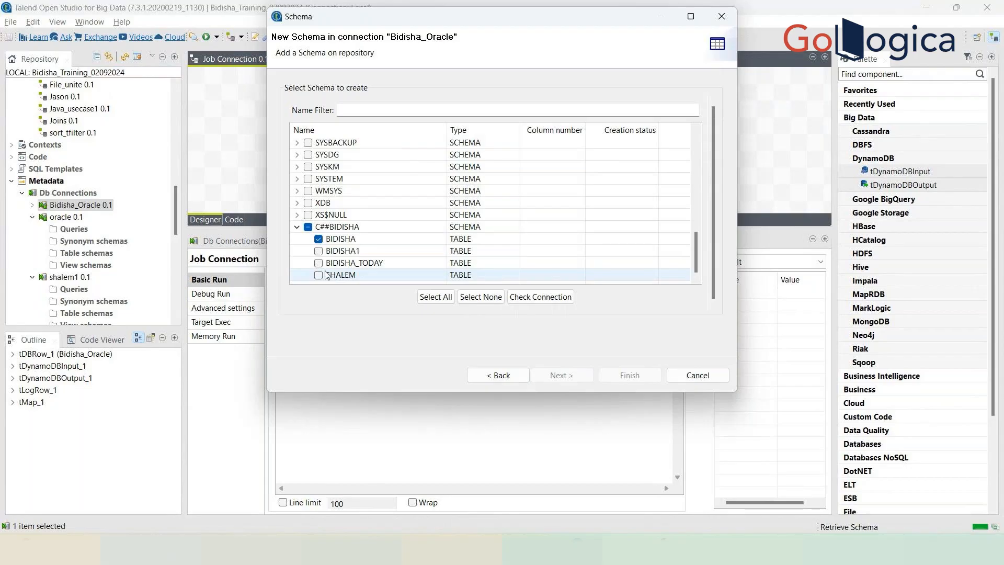
pyautogui.click(318, 239)
pyautogui.click(319, 239)
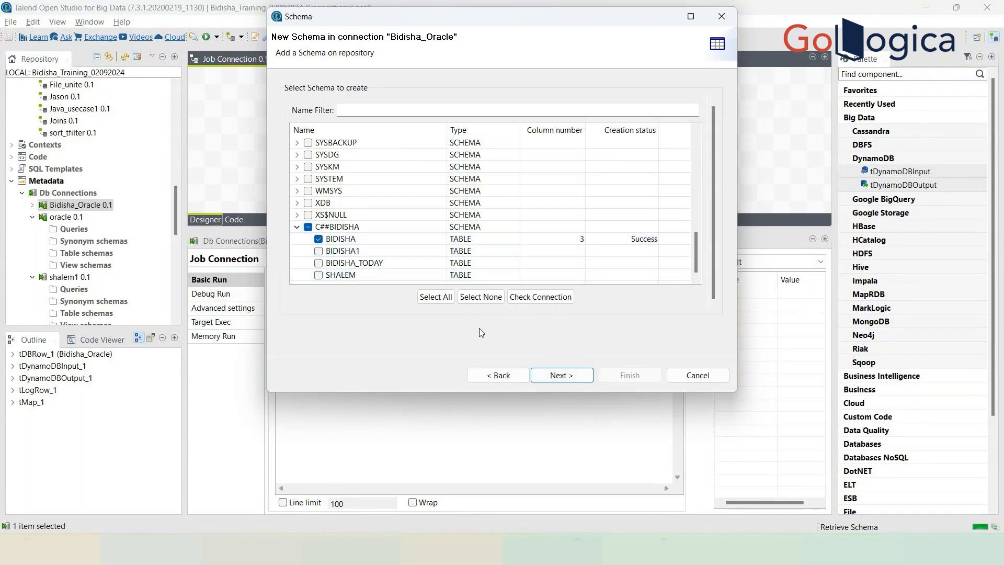
pyautogui.click(560, 374)
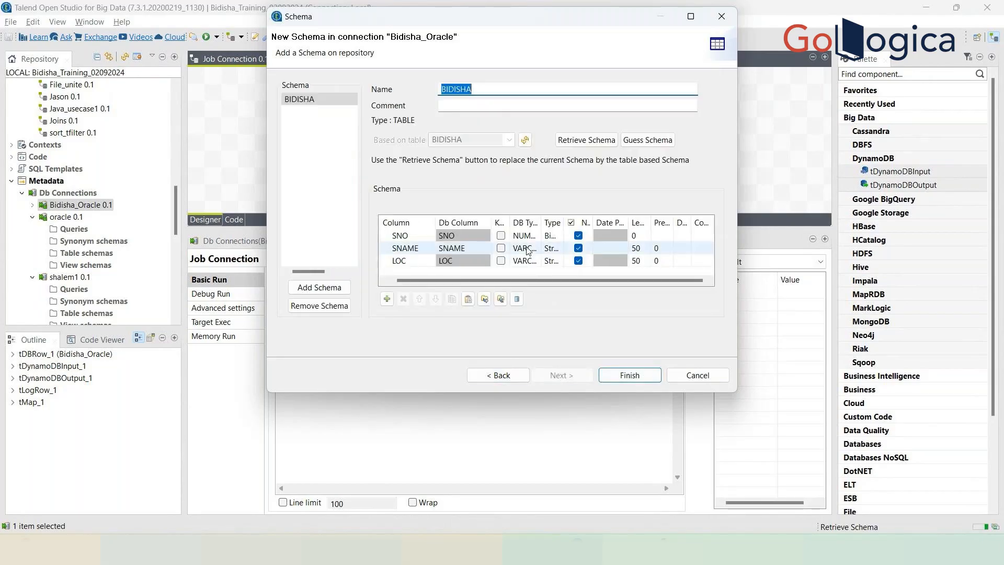
pyautogui.click(630, 374)
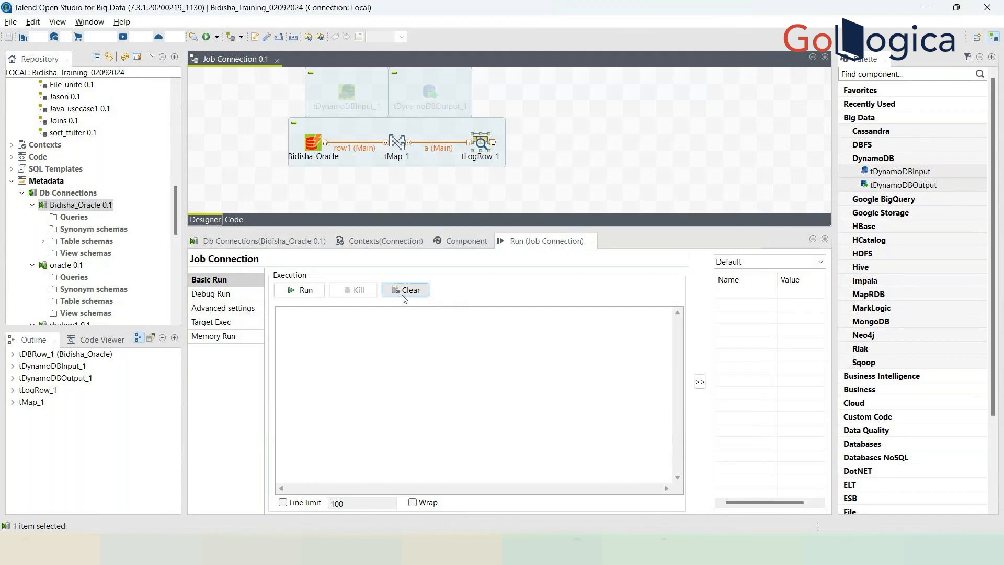
# Rerun the job, clear the output and review the full query of the Oracle tDBRow component in an enlarged settings area
pyautogui.click(303, 290)
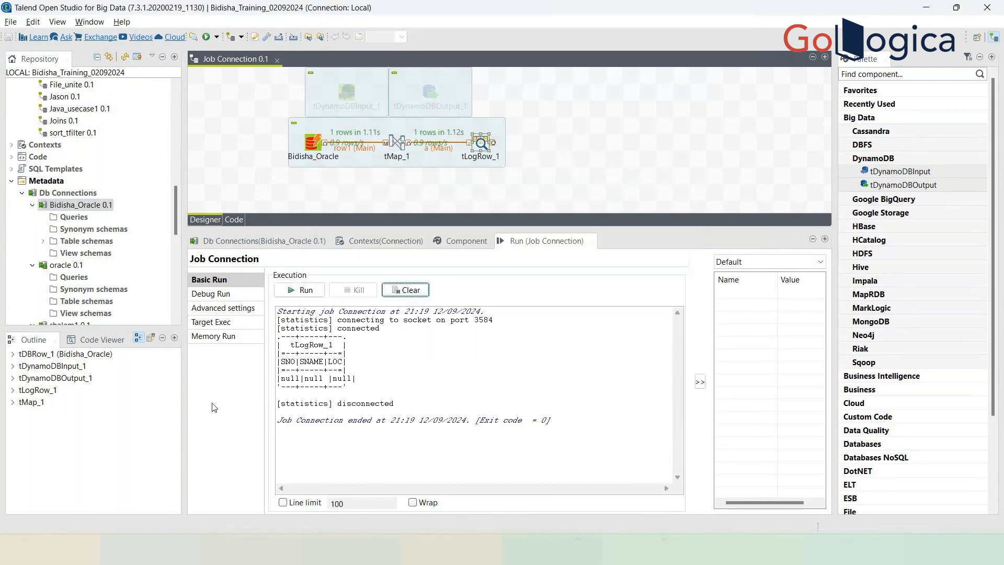
pyautogui.click(423, 292)
pyautogui.click(316, 143)
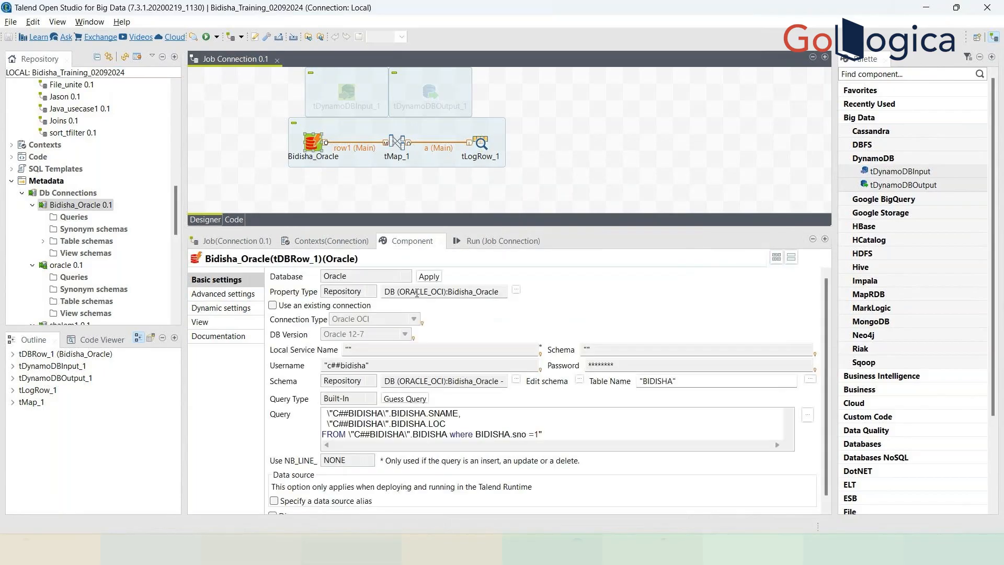
pyautogui.click(549, 420)
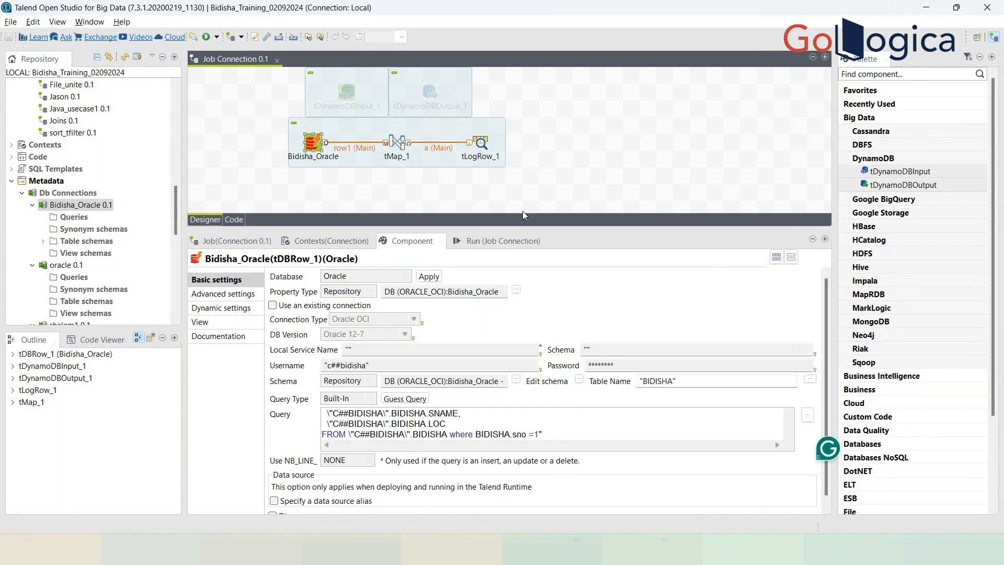
pyautogui.moveTo(522, 211); pyautogui.dragTo(520, 130)
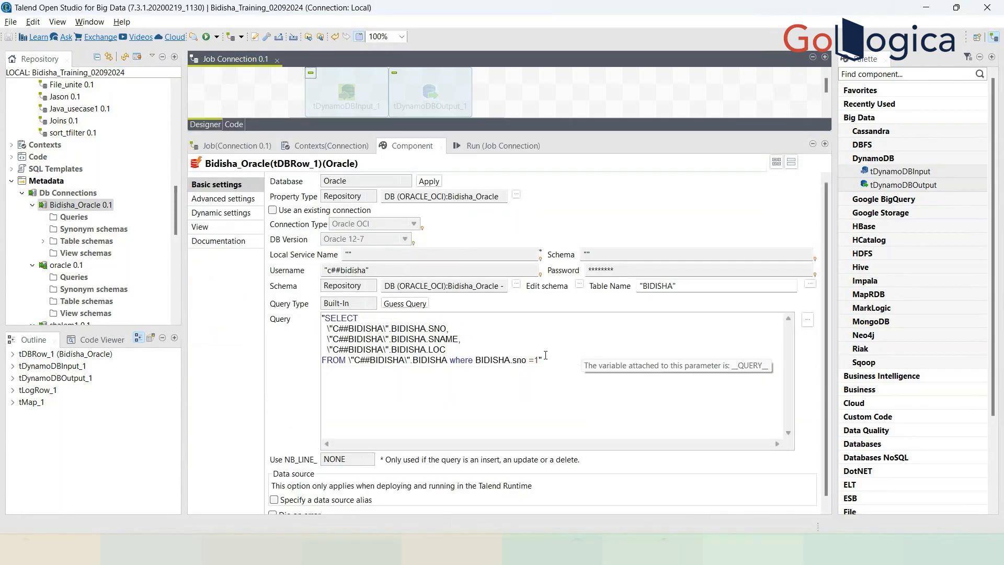
pyautogui.click(557, 364)
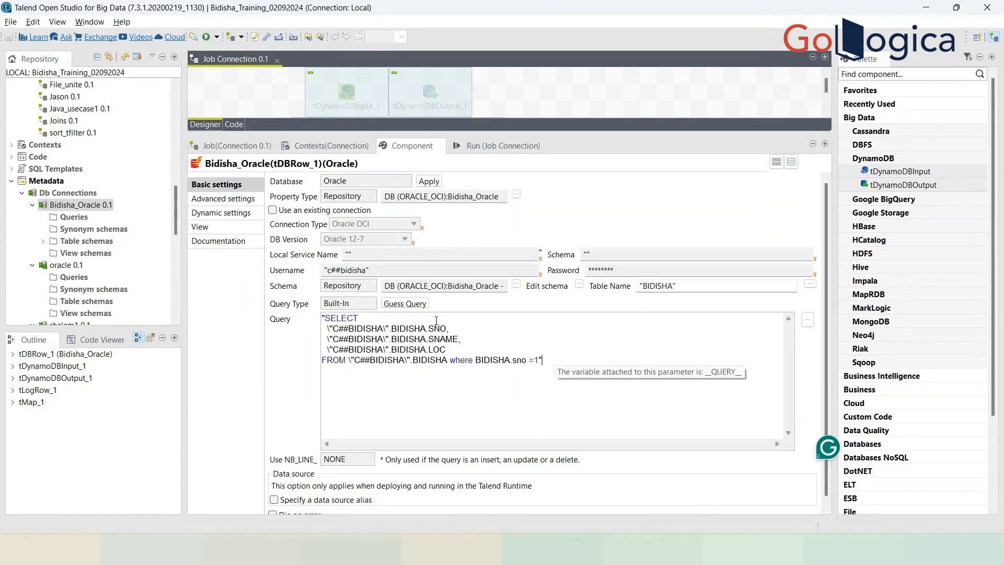
# Add a tJavaRow component beside the DynamoDB components in the job and enlarge the design canvas
pyautogui.click(556, 99)
pyautogui.write('tjava')
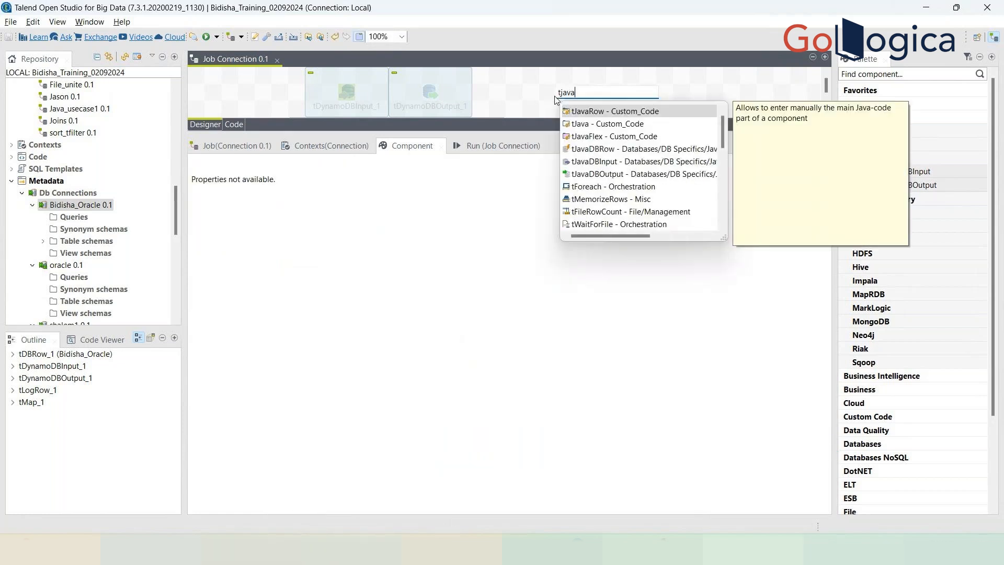
pyautogui.doubleClick(609, 111)
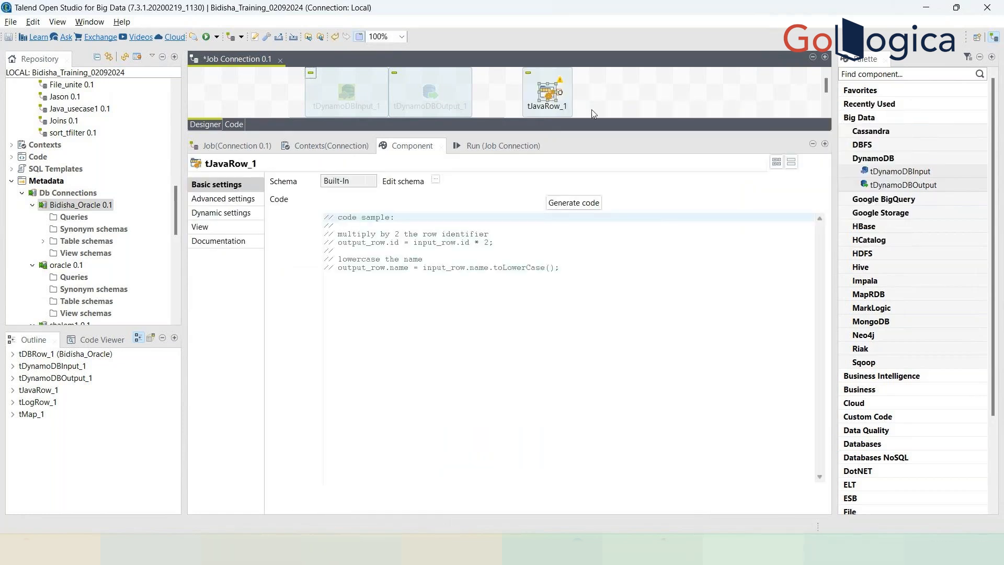
pyautogui.click(583, 206)
pyautogui.moveTo(575, 128); pyautogui.dragTo(591, 209)
# Regenerate the Oracle tDBRow query with Guess Query, dropping the where clause, and select the BIDISHA.SNO column reference
pyautogui.click(482, 146)
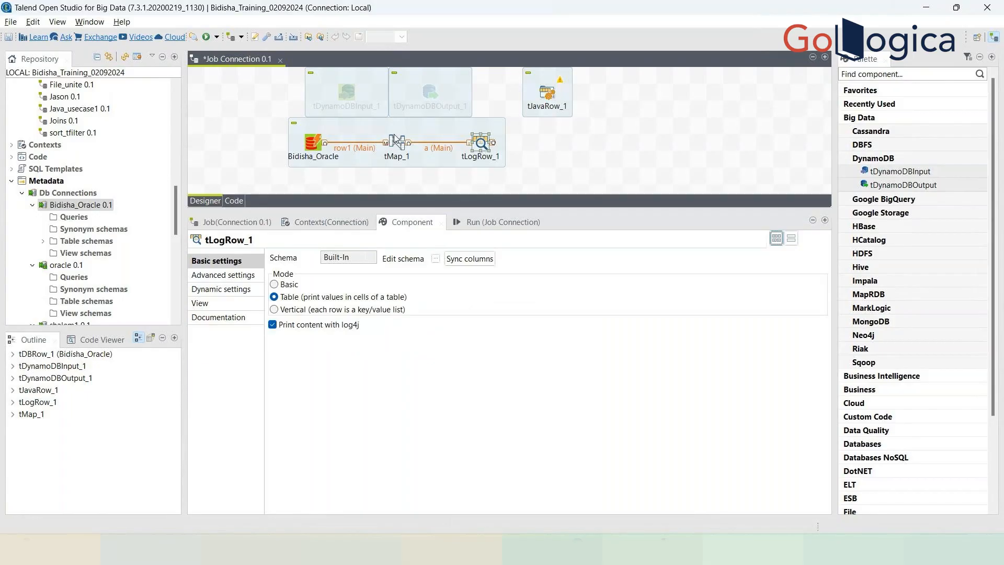
pyautogui.click(315, 149)
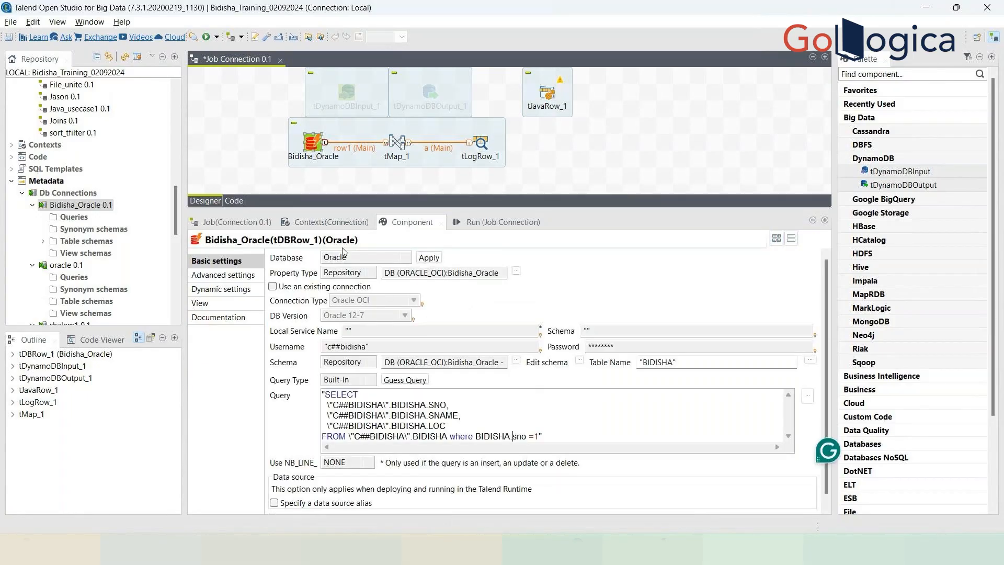
pyautogui.click(401, 384)
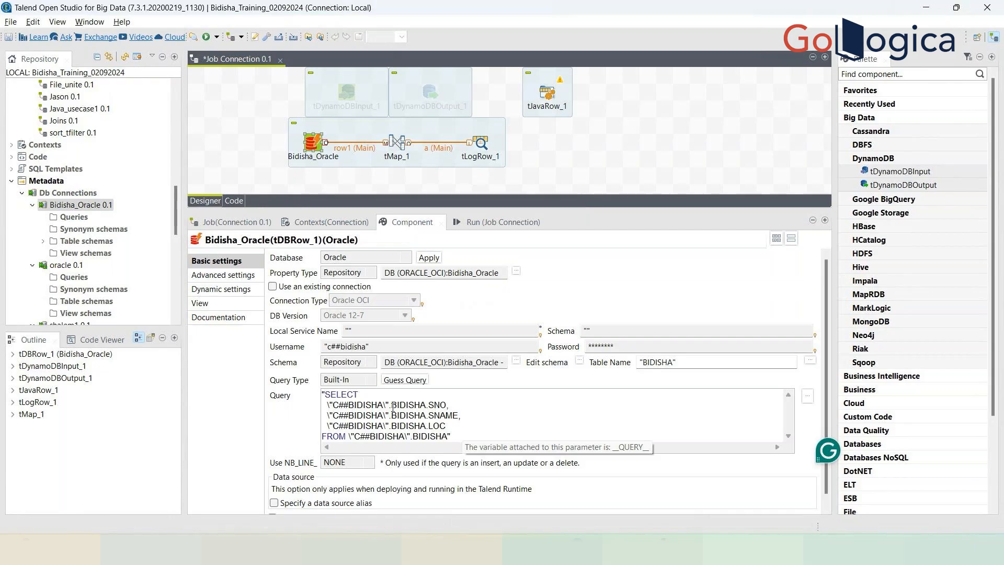
pyautogui.moveTo(391, 406); pyautogui.dragTo(459, 405)
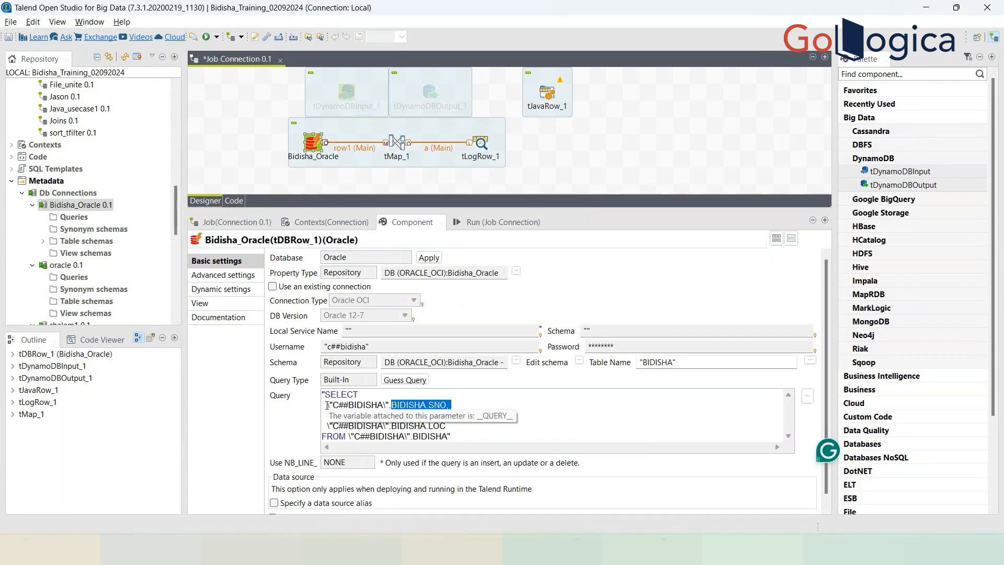
# Examine the schema, table and column parts of the Oracle tDBRow query, run Guess Query again and reopen the component's settings
pyautogui.moveTo(333, 405); pyautogui.dragTo(377, 406)
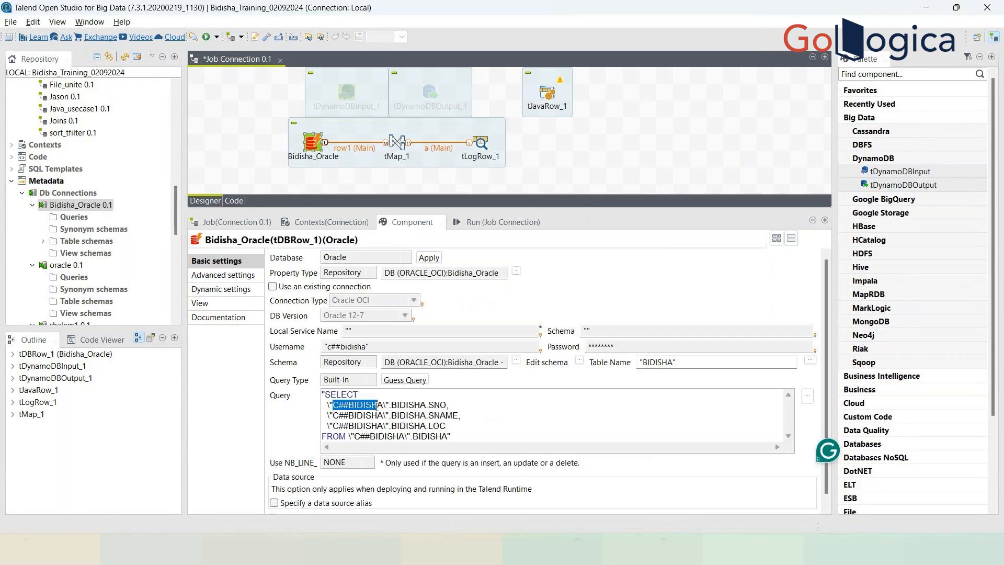
pyautogui.doubleClick(395, 405)
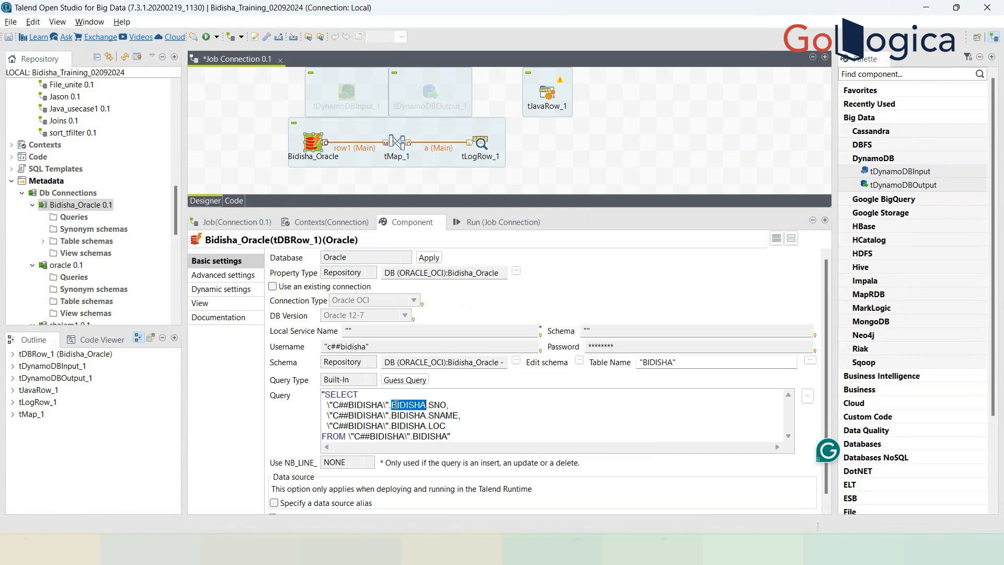
pyautogui.doubleClick(439, 404)
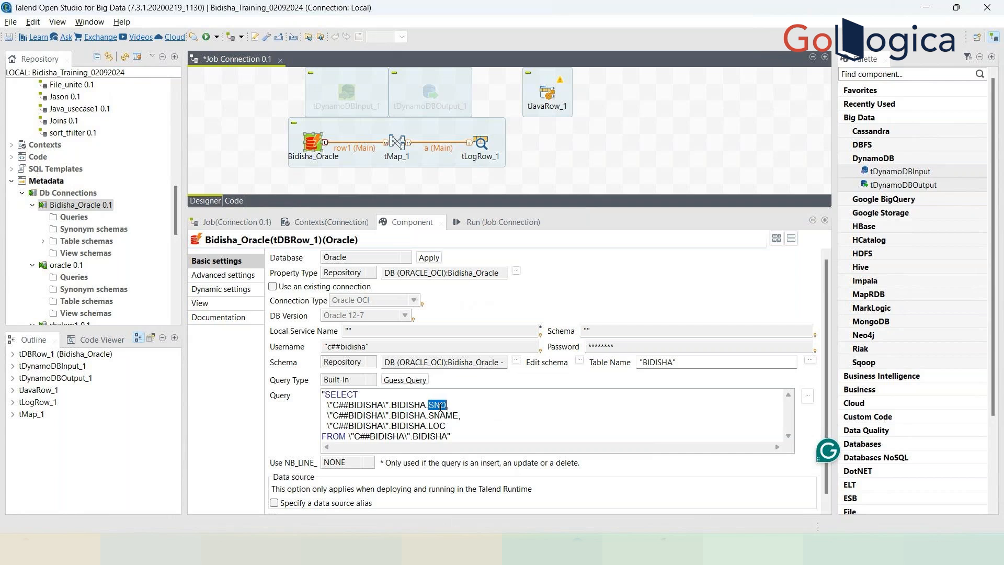
pyautogui.moveTo(406, 415); pyautogui.dragTo(400, 415)
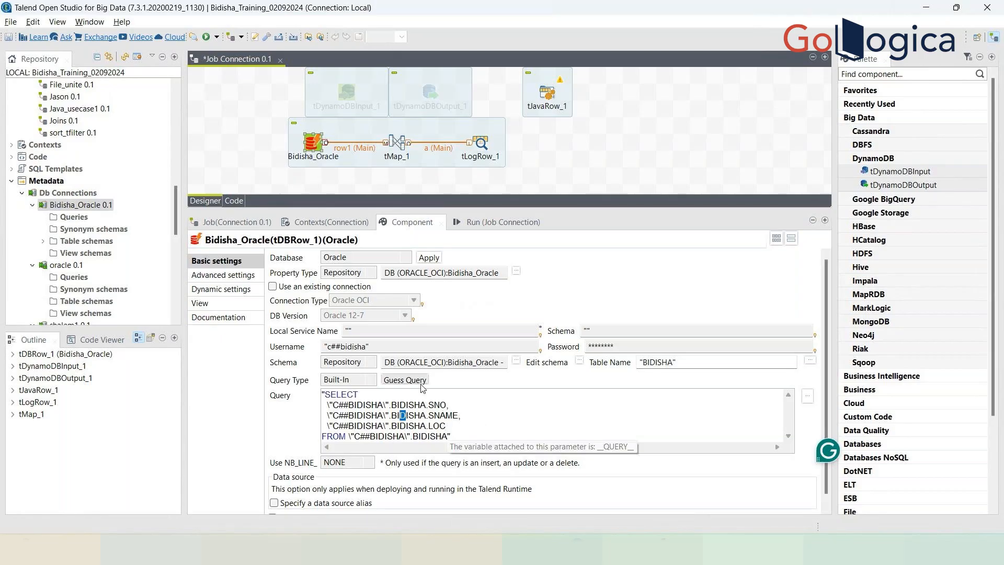
pyautogui.click(485, 432)
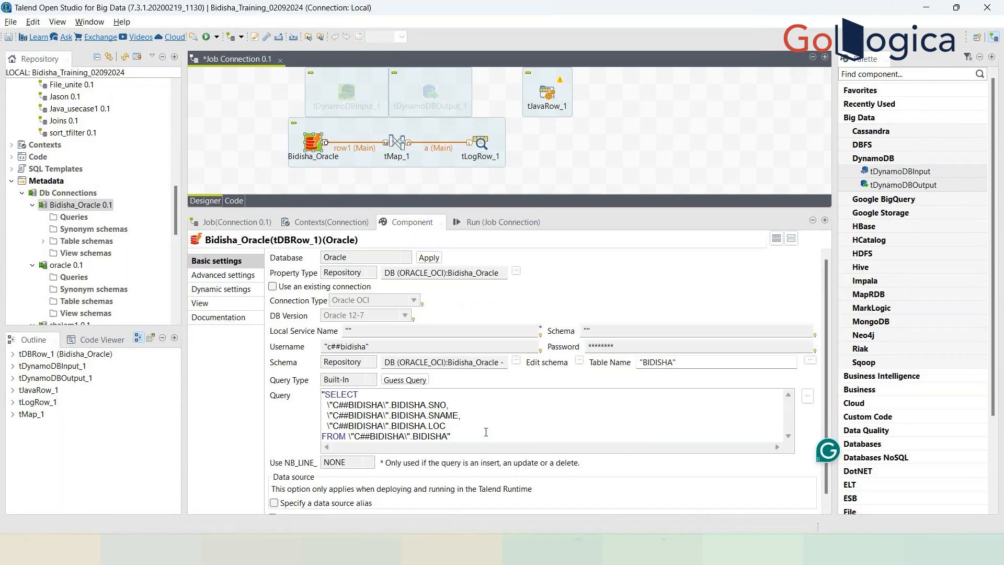
pyautogui.click(417, 380)
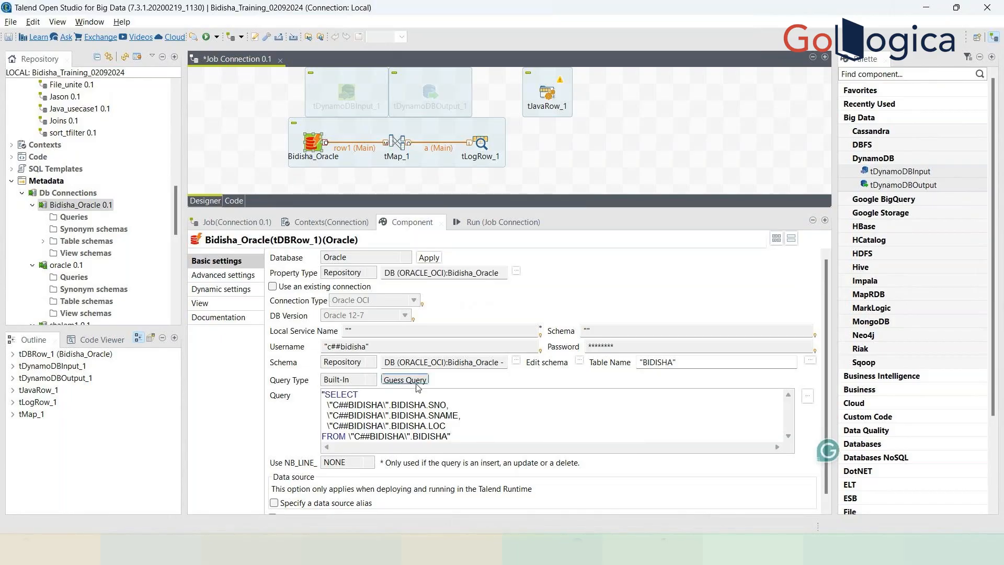
pyautogui.click(313, 143)
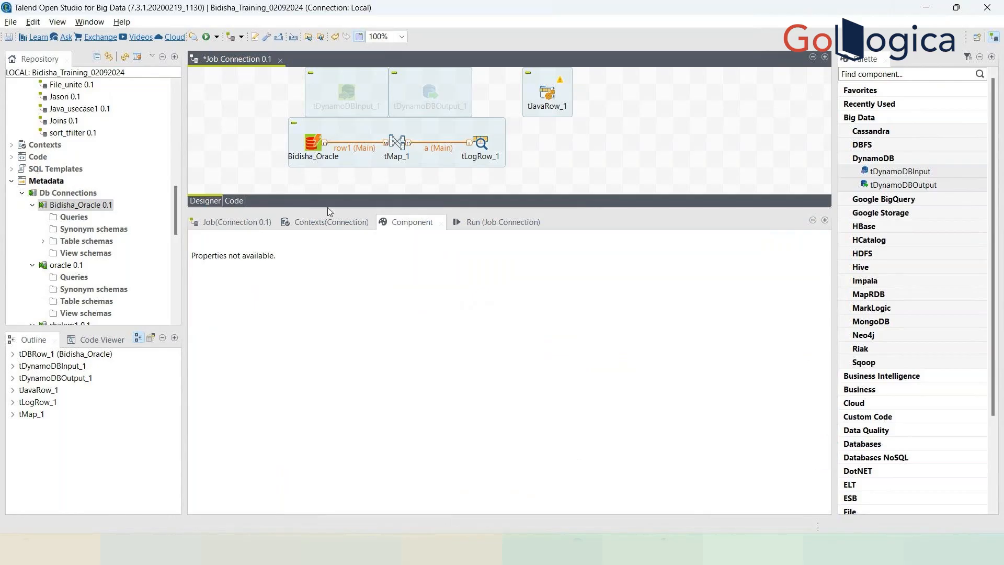
pyautogui.doubleClick(313, 144)
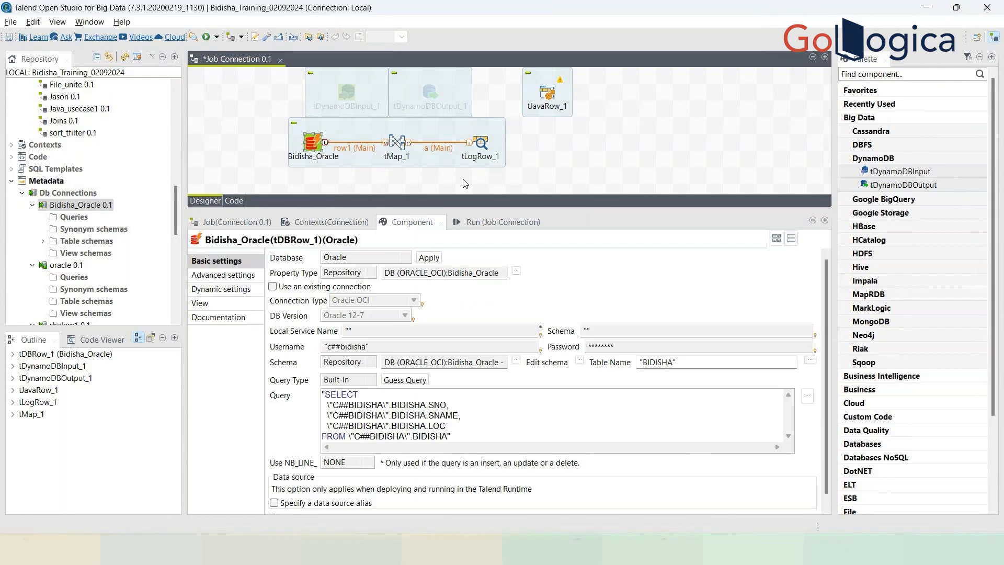
# Check the job's run view, then look through the Databases and ELT categories of the component palette
pyautogui.click(595, 157)
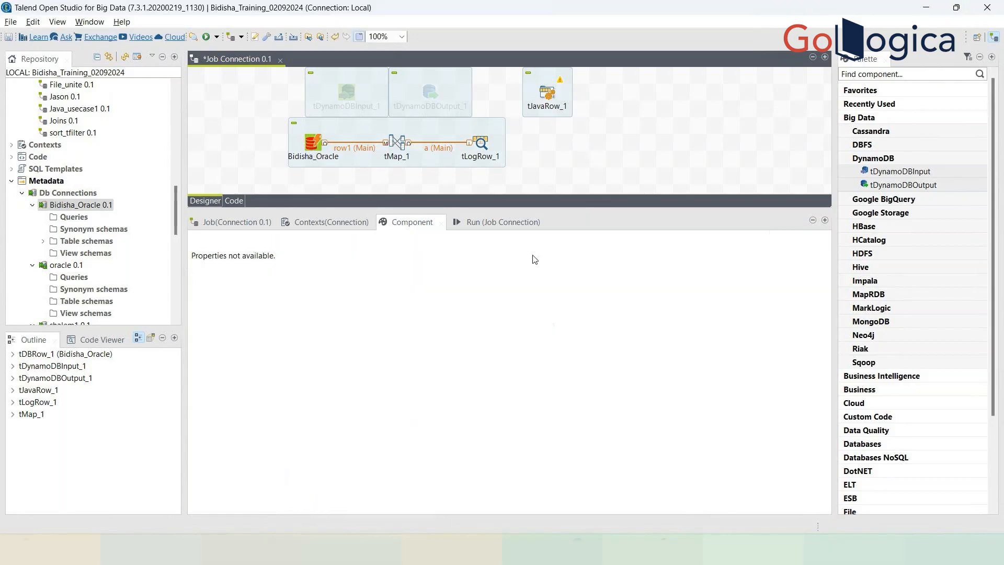
pyautogui.click(455, 222)
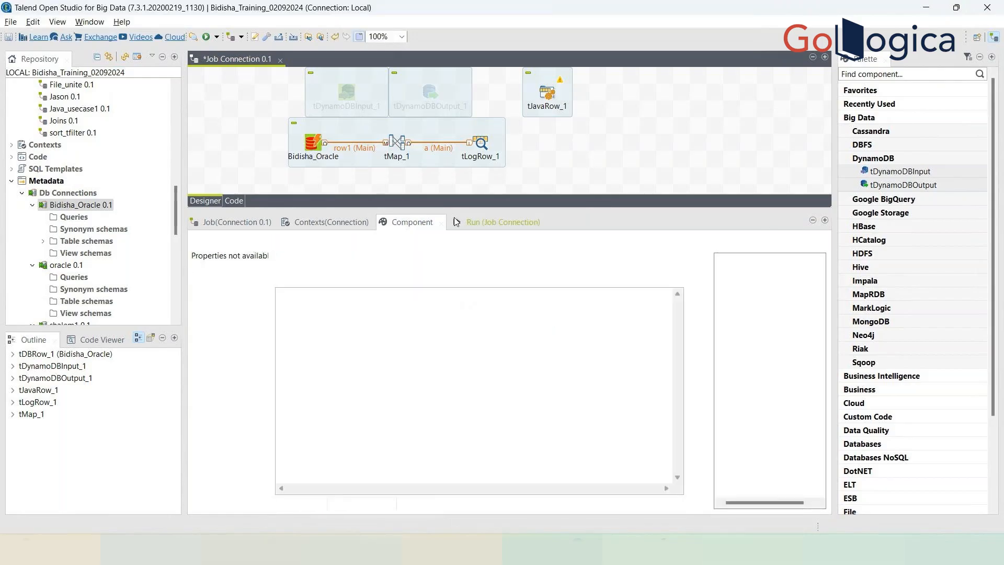
pyautogui.click(591, 164)
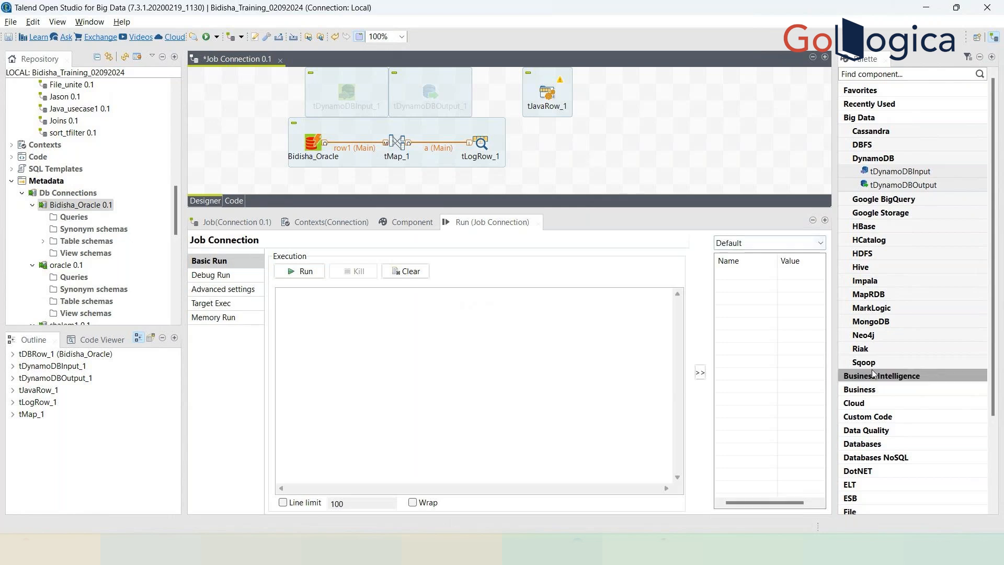
pyautogui.scroll(-3, 894, 247)
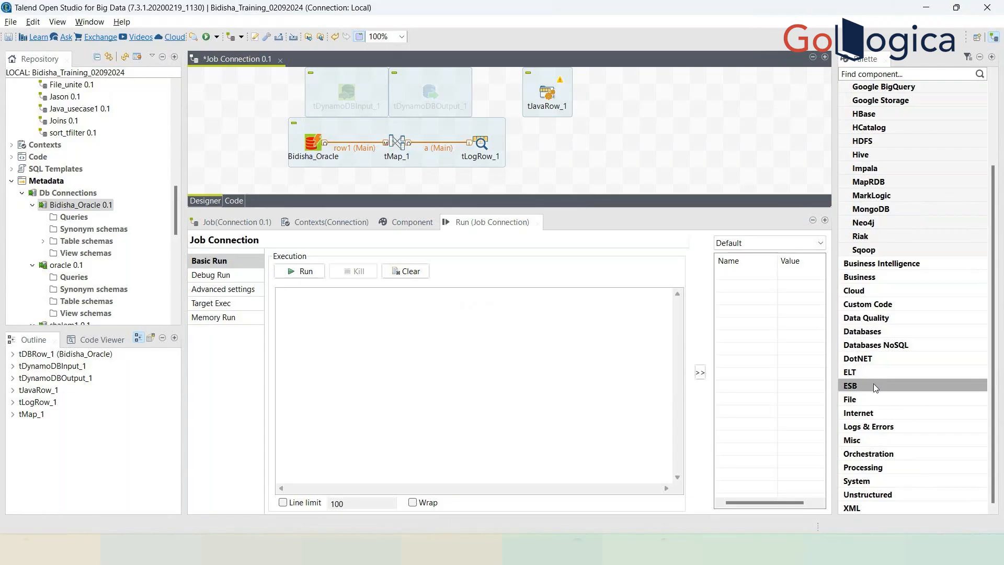
pyautogui.click(870, 331)
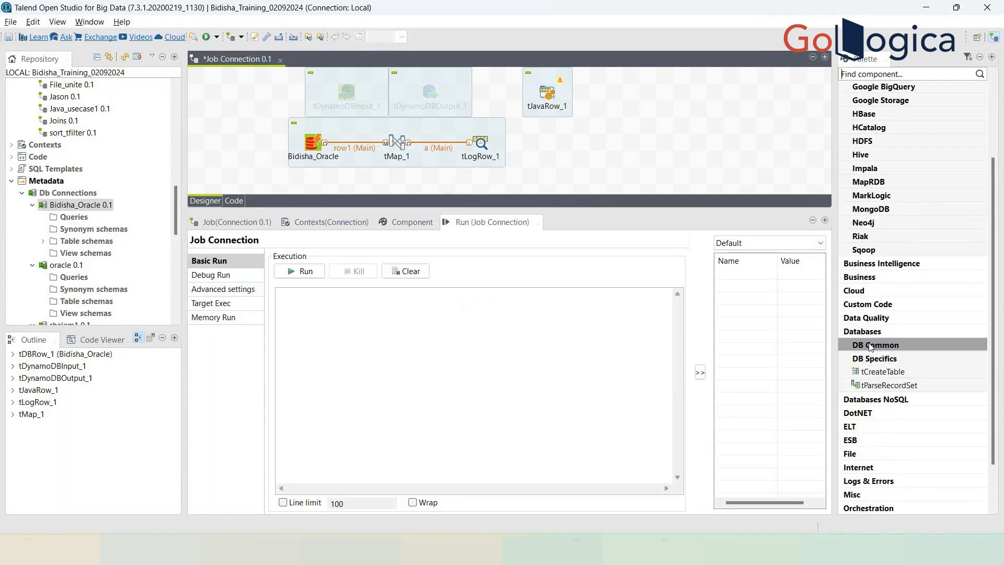
pyautogui.click(871, 332)
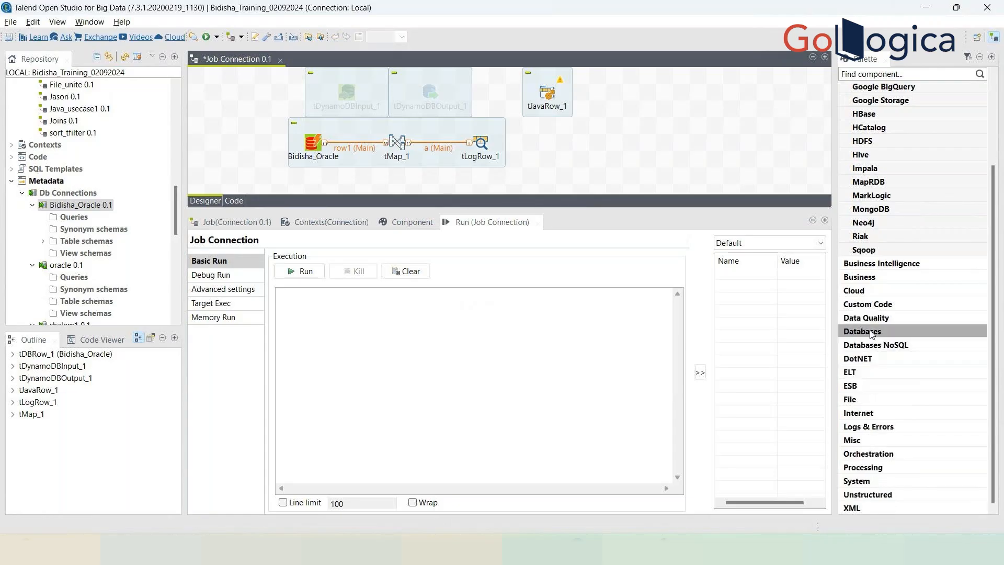
pyautogui.click(864, 374)
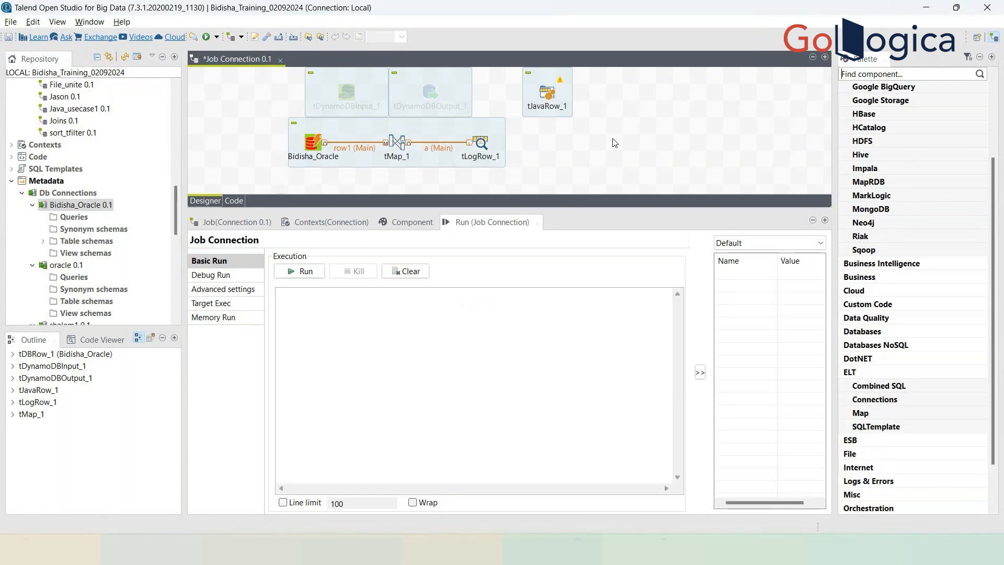
pyautogui.scroll(-2, 907, 407)
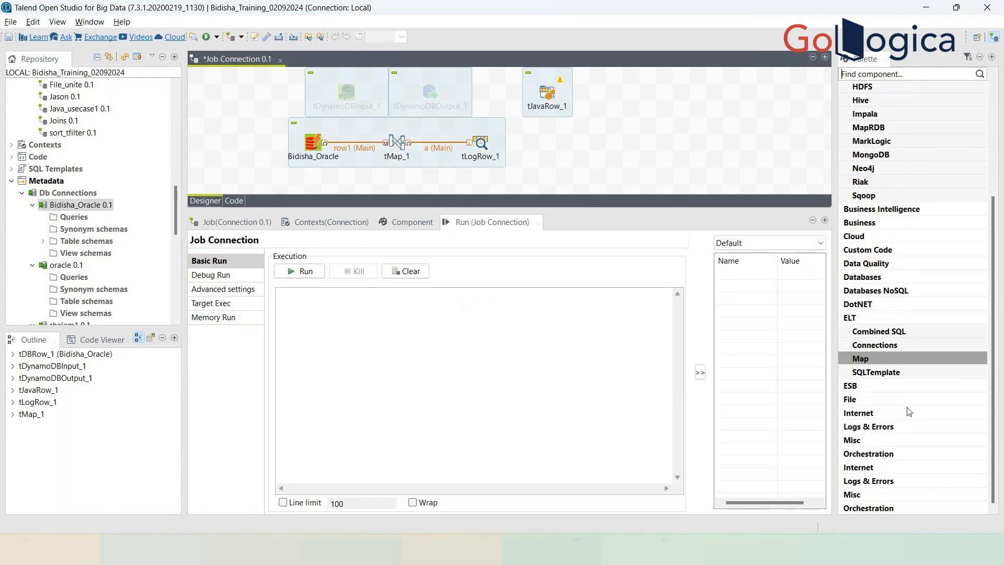
# Expand the FTP group within the Internet category of the palette to show its full list of components
pyautogui.click(877, 413)
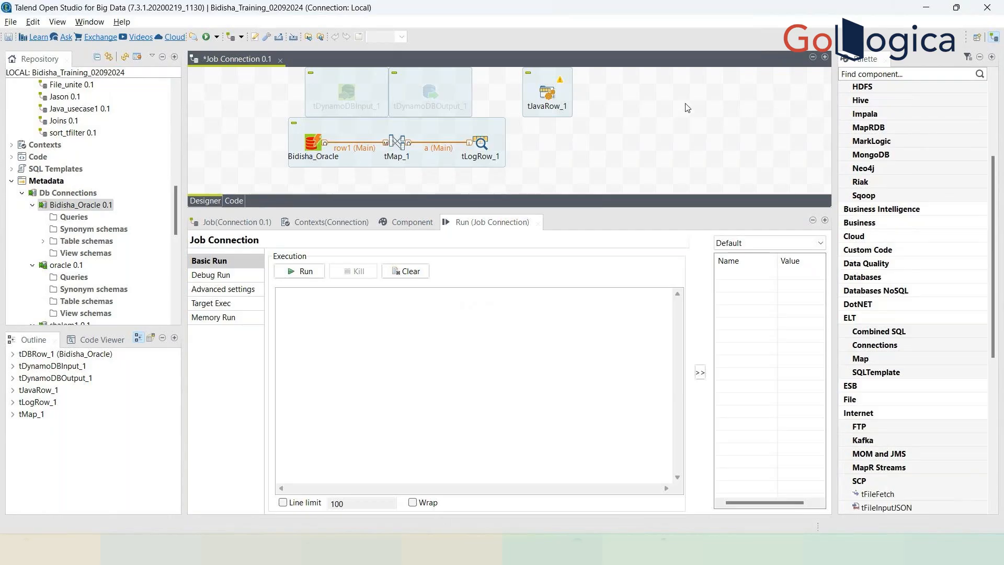
pyautogui.click(871, 426)
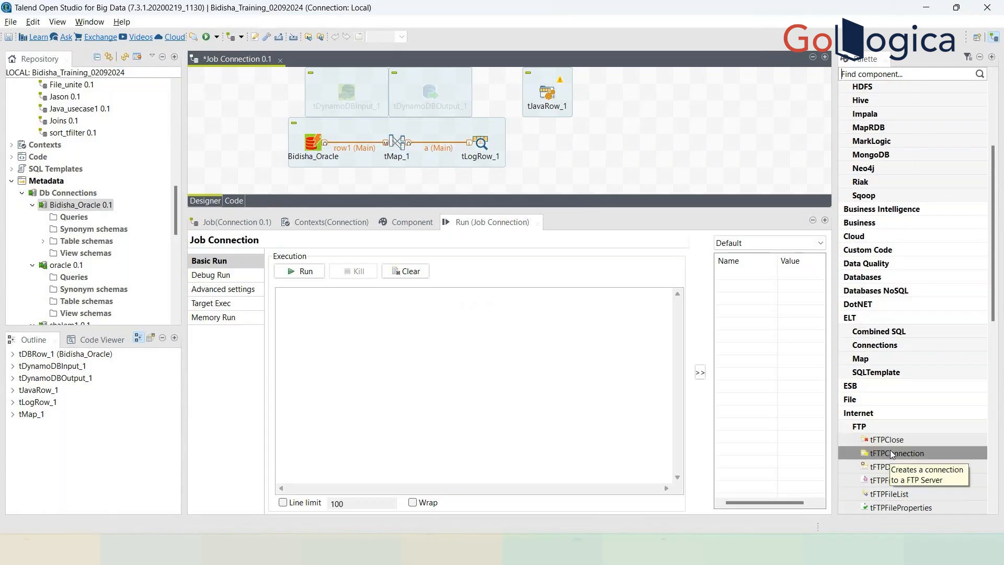
pyautogui.scroll(-3, 891, 453)
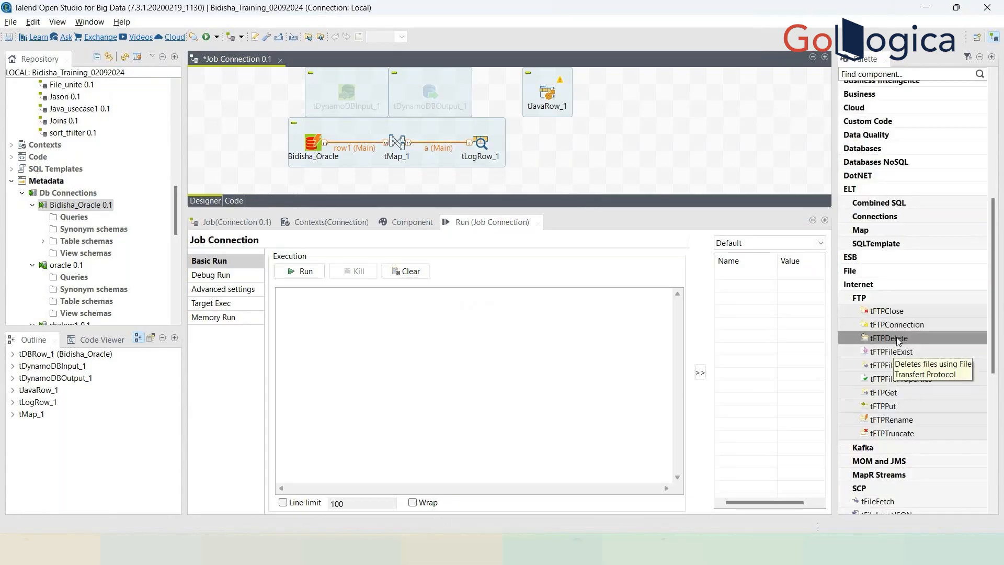
pyautogui.moveTo(895, 324); pyautogui.dragTo(687, 118)
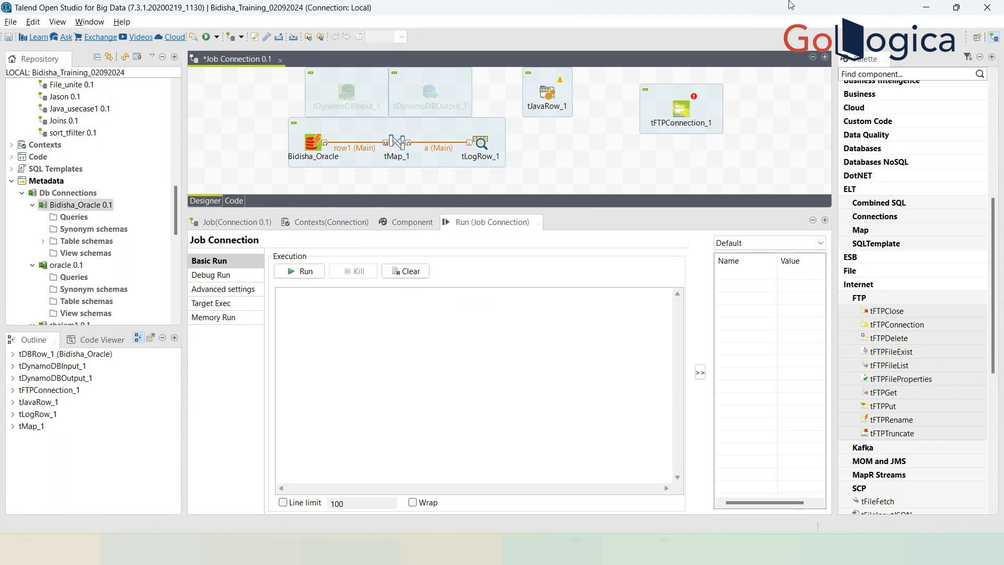
pyautogui.click(681, 114)
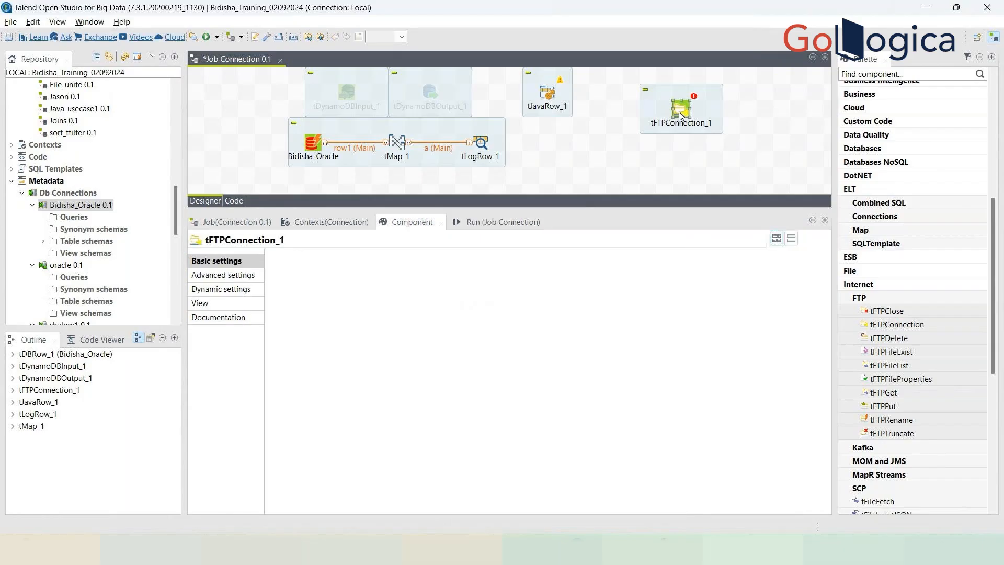
pyautogui.rightClick(680, 115)
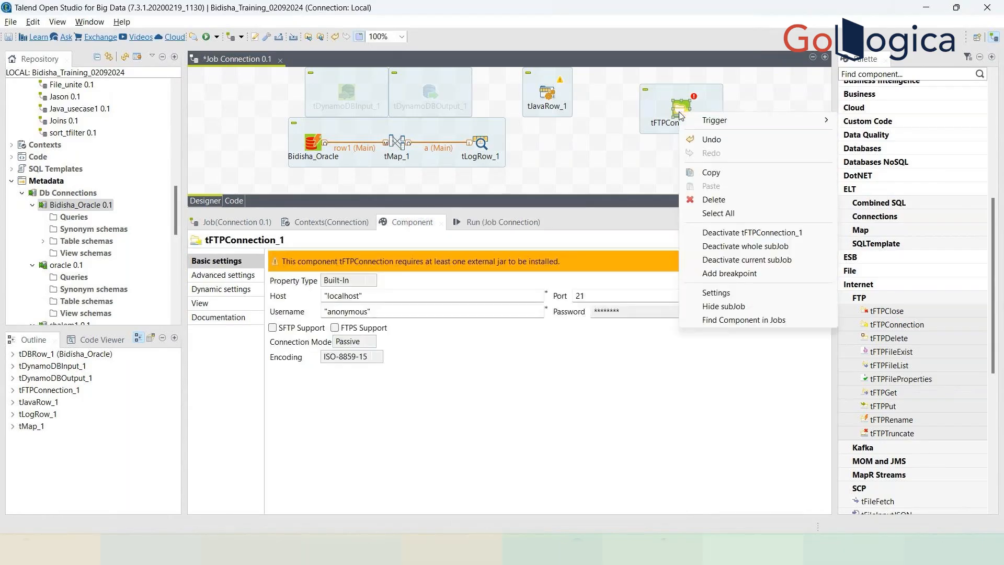
pyautogui.click(727, 199)
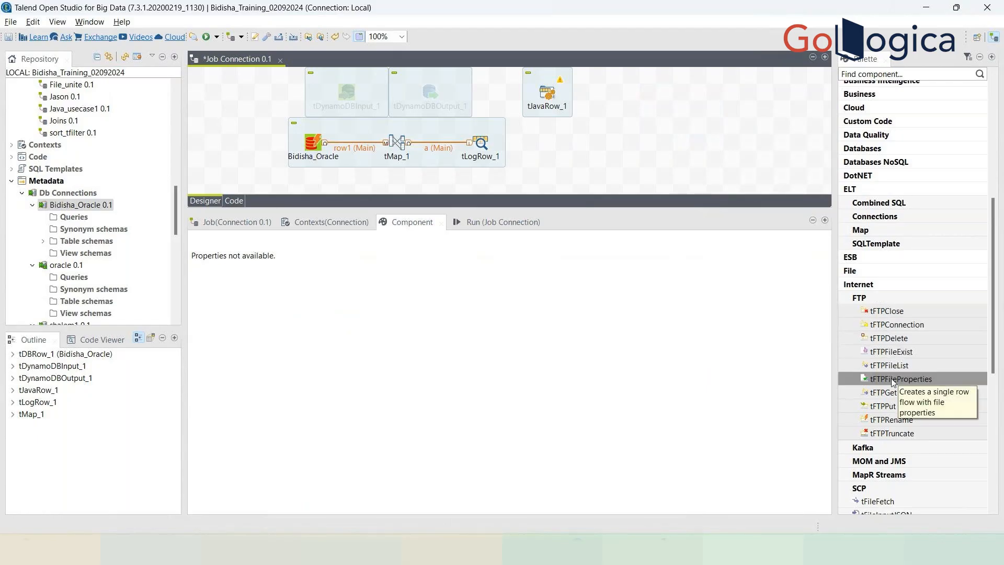
# Add a tFTPConnection component from the FTP group beside tJavaRow in the Connection job
pyautogui.click(905, 326)
pyautogui.click(906, 352)
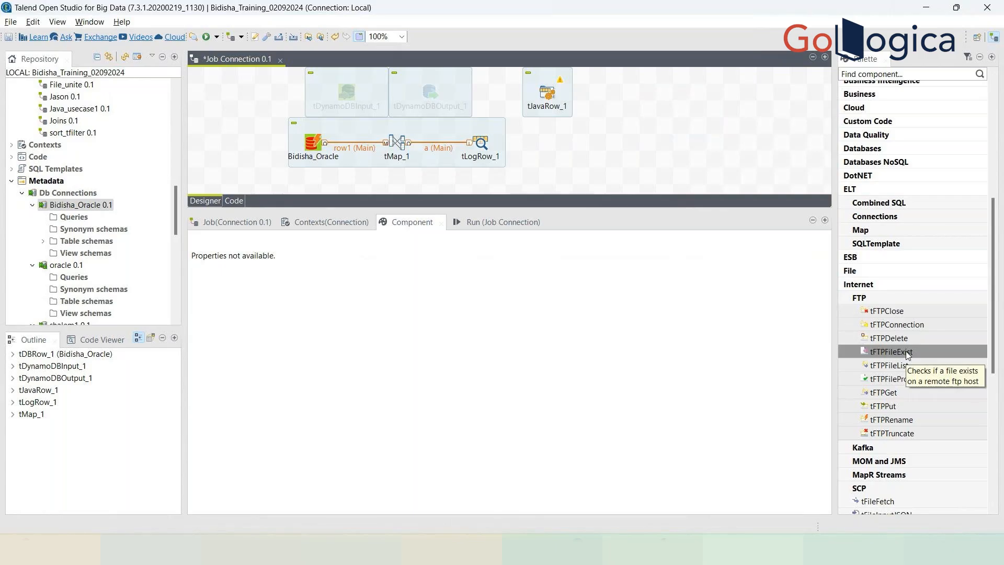
pyautogui.click(930, 325)
pyautogui.moveTo(931, 325); pyautogui.dragTo(647, 97)
pyautogui.click(647, 97)
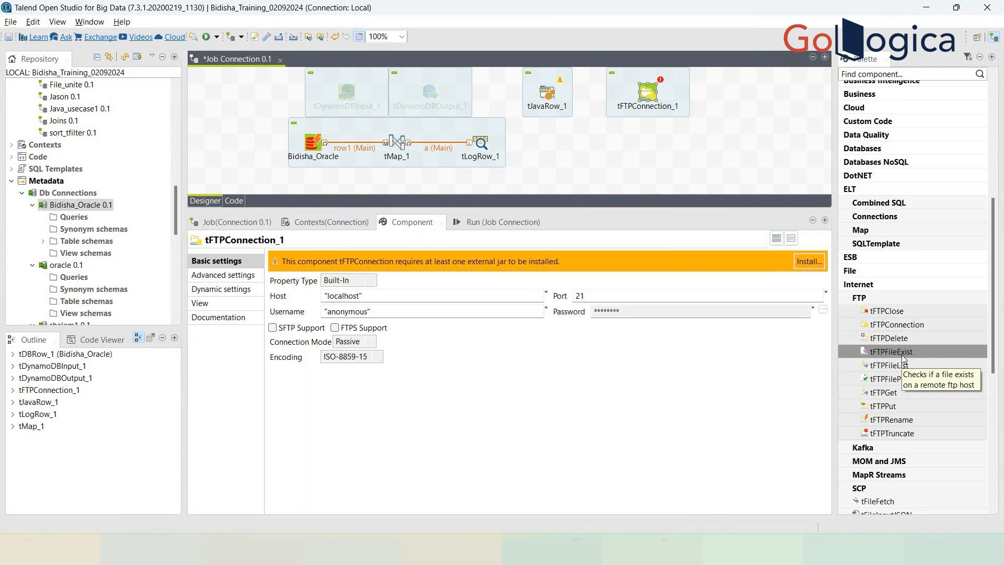
# Add a tFTPFileExist component from the FTP group below the tFTPConnection component in the job
pyautogui.moveTo(901, 358); pyautogui.dragTo(697, 142)
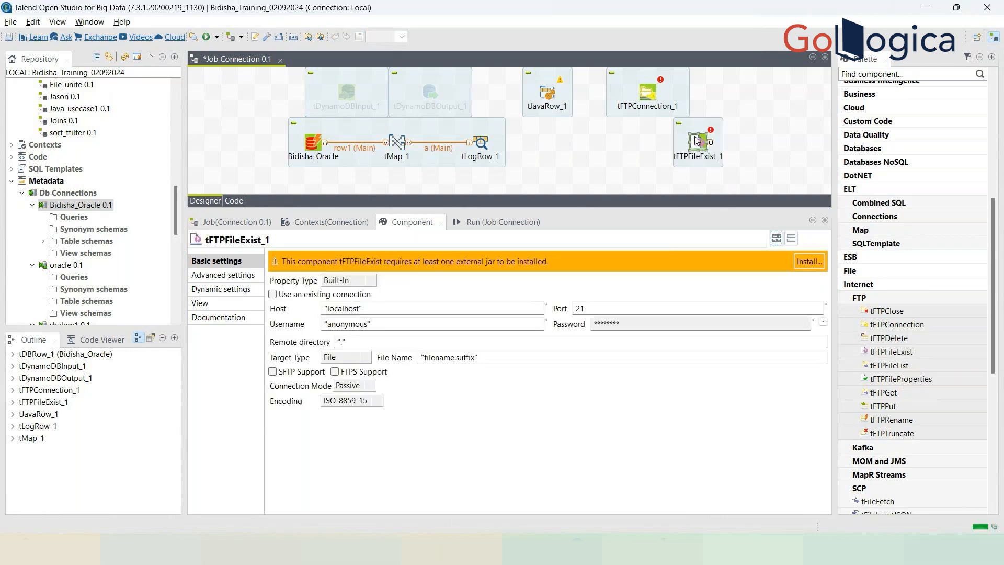
pyautogui.click(482, 223)
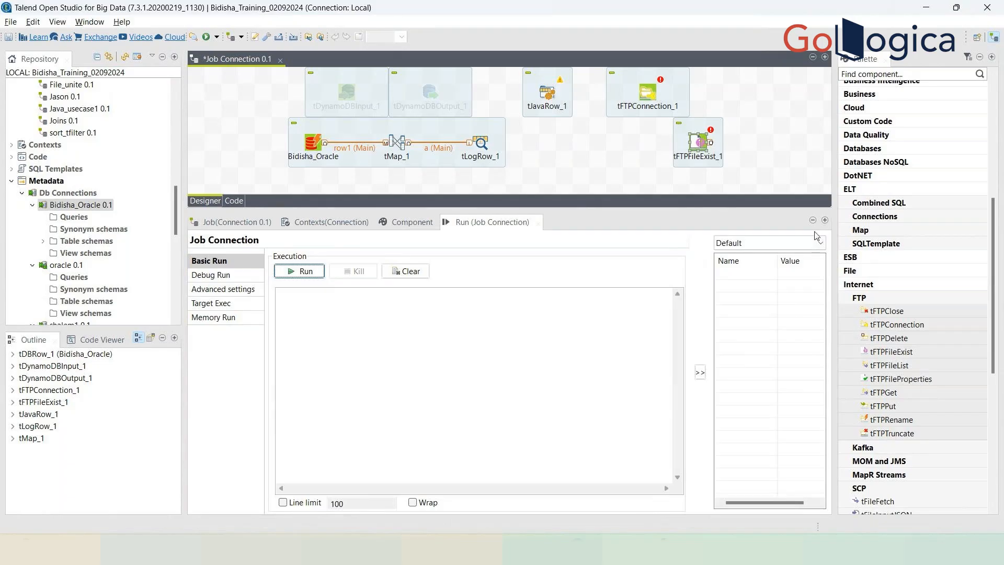
pyautogui.click(699, 142)
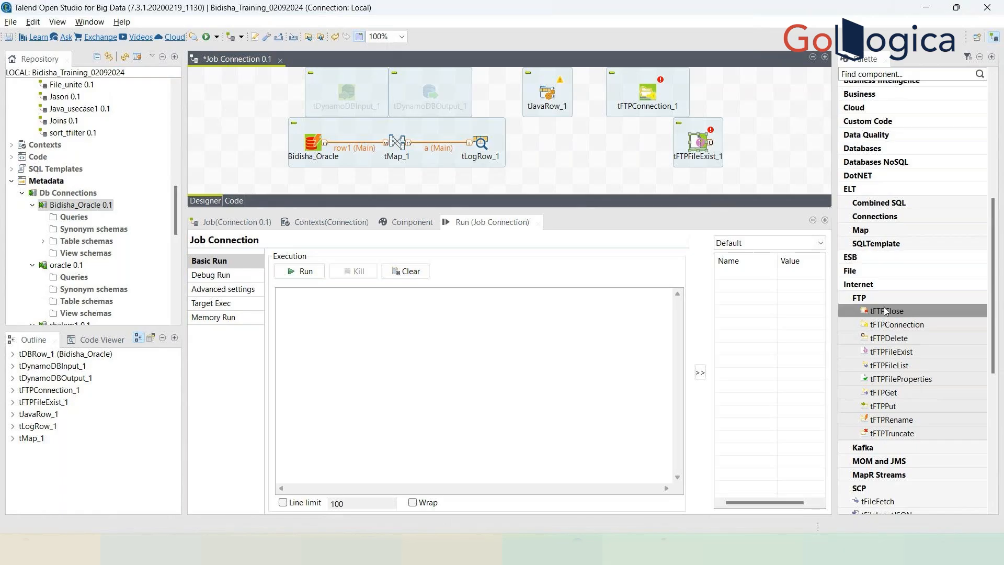
# Find the component tFileExist on the design canvas by searching "tfile", add it and align it beside tFTPFileExist
pyautogui.click(758, 132)
pyautogui.write('tfile')
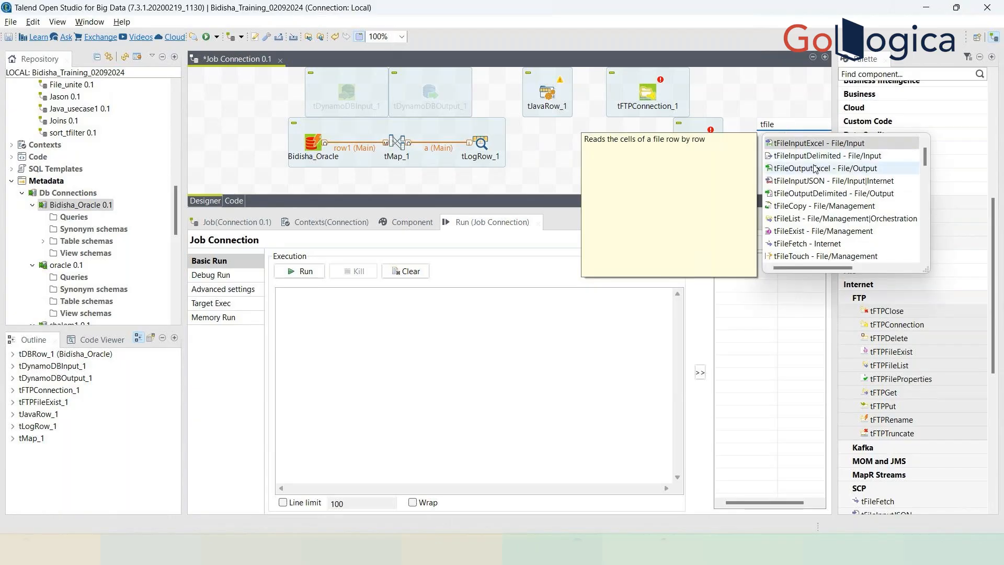
pyautogui.doubleClick(789, 233)
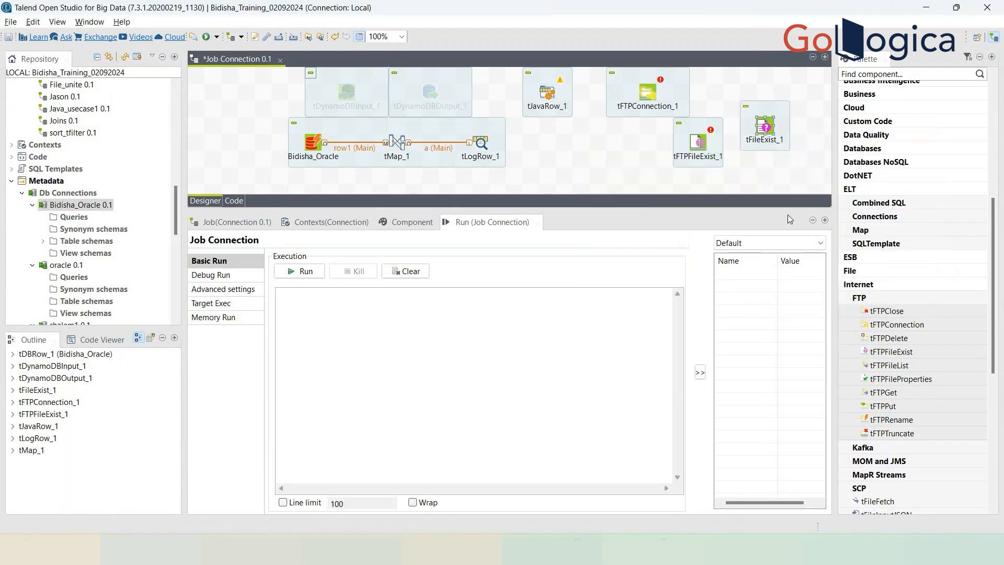
pyautogui.moveTo(767, 137); pyautogui.dragTo(765, 140)
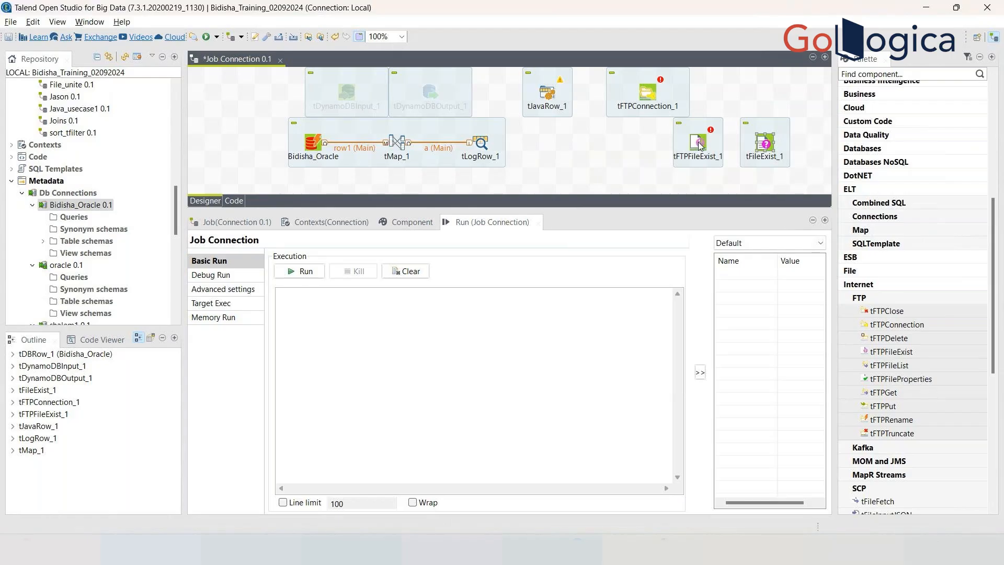
# Compare the two file-exist components and review the file name/stream path in the basic settings of tFileExist
pyautogui.moveTo(666, 122); pyautogui.dragTo(784, 164)
pyautogui.click(758, 187)
pyautogui.doubleClick(764, 142)
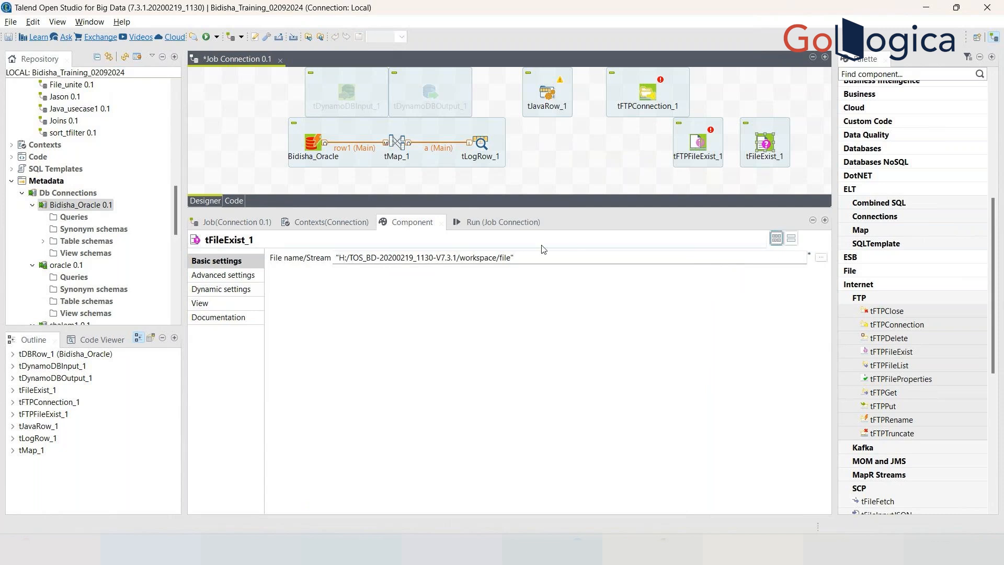
pyautogui.click(508, 224)
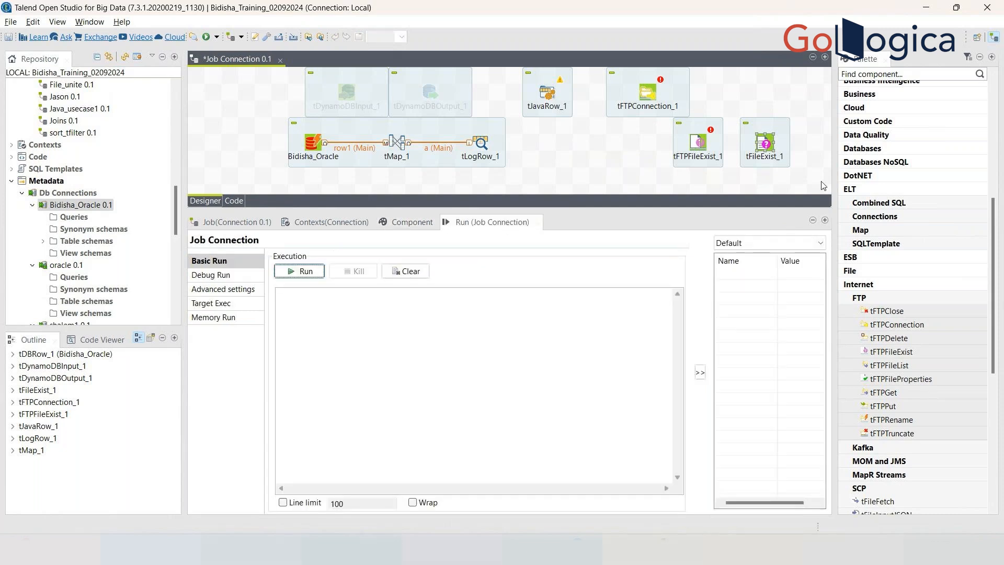
pyautogui.click(764, 146)
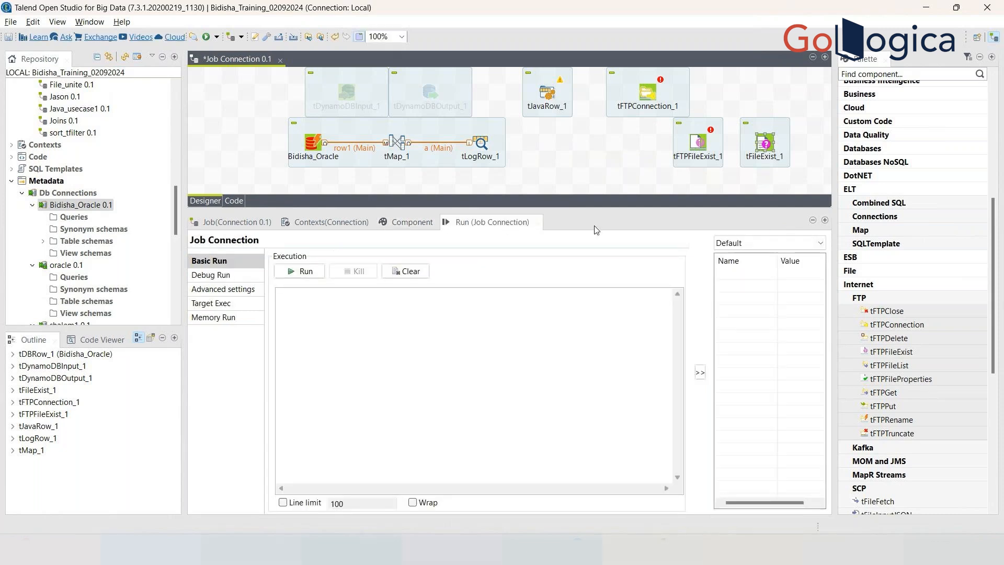
pyautogui.doubleClick(761, 149)
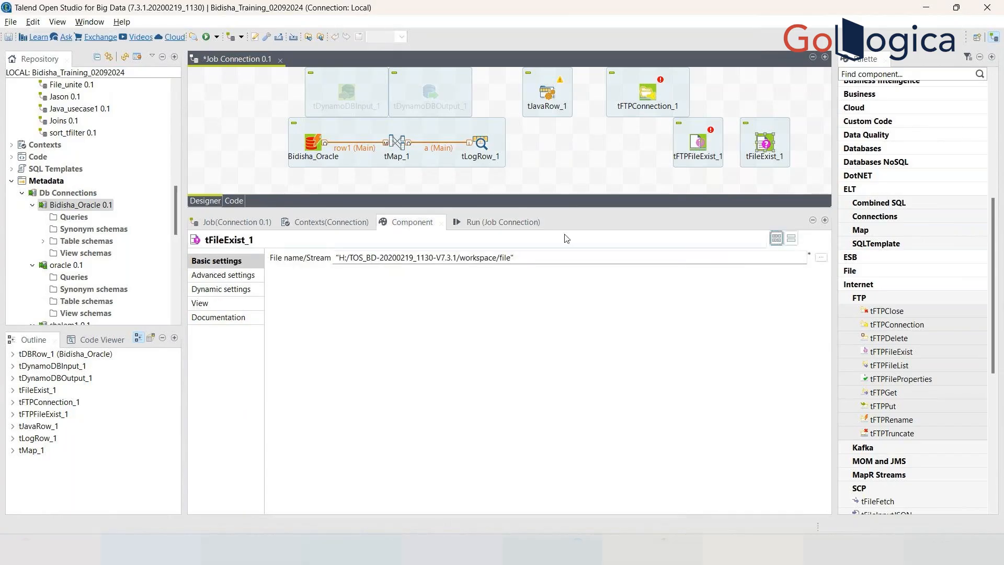
# Review the file path setting of tFileExist, the basic settings of tFTPFileExist and the job's run view
pyautogui.click(821, 258)
pyautogui.click(456, 317)
pyautogui.click(768, 145)
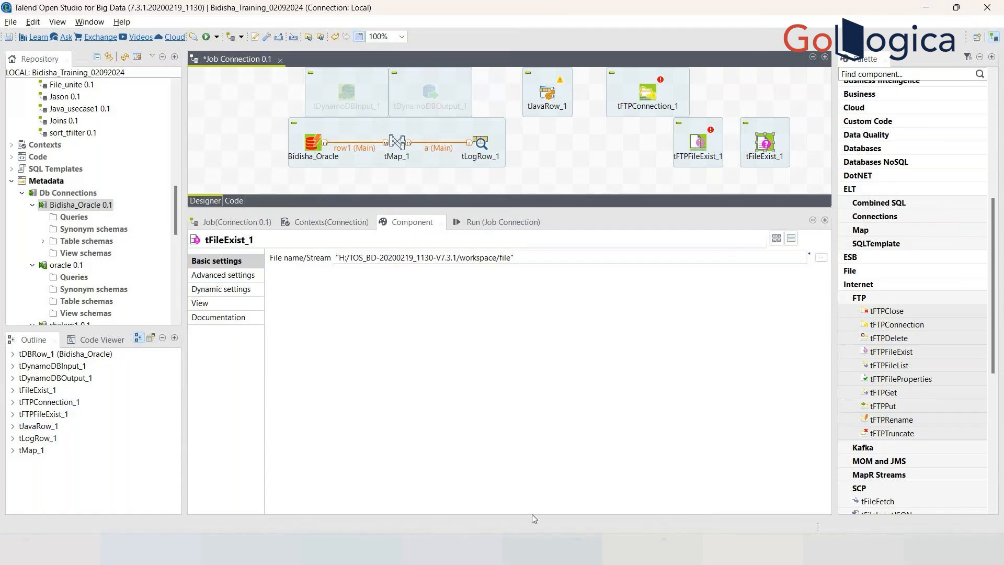
pyautogui.click(700, 145)
pyautogui.click(703, 149)
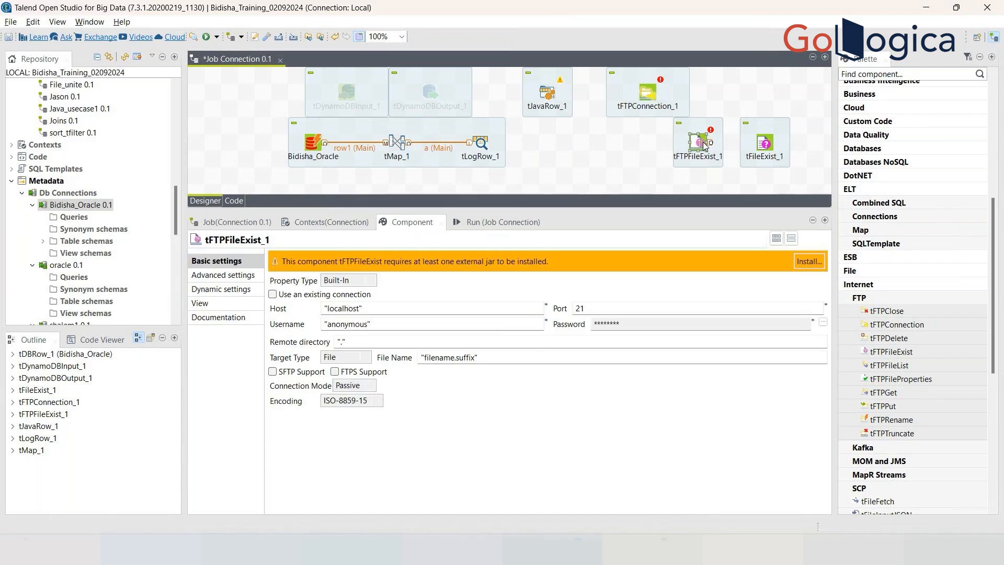
pyautogui.click(499, 222)
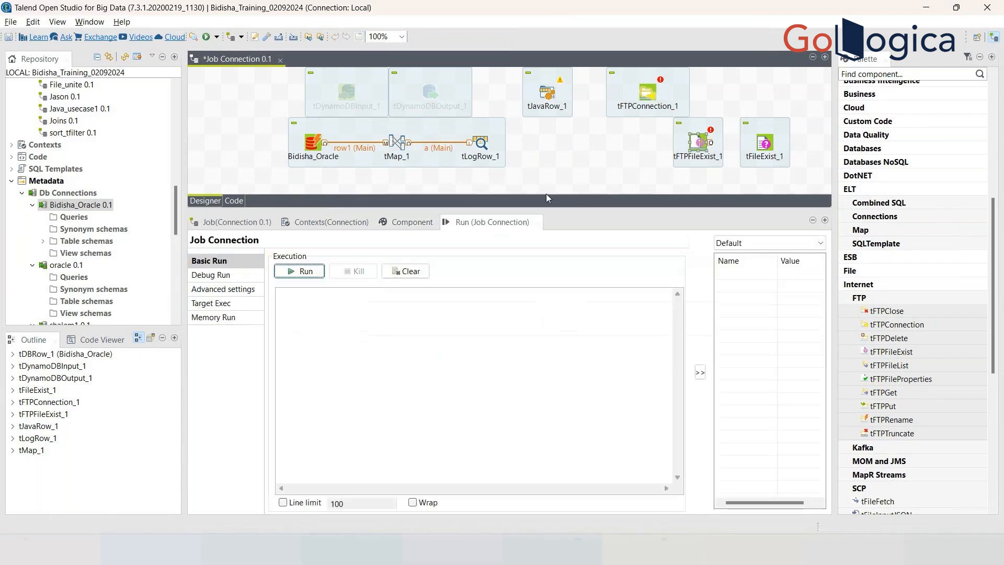
pyautogui.press('Tab')
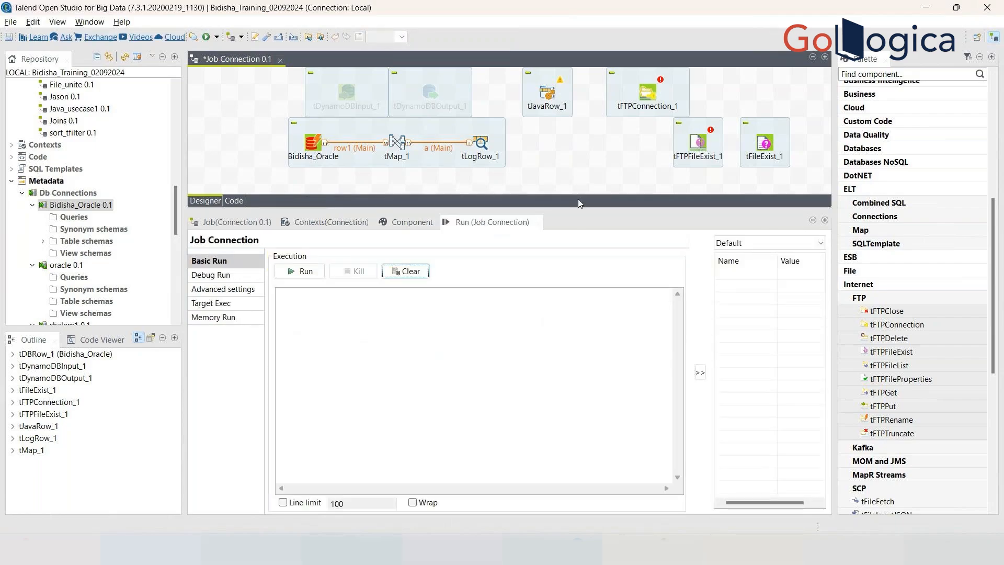
pyautogui.click(696, 145)
pyautogui.click(946, 391)
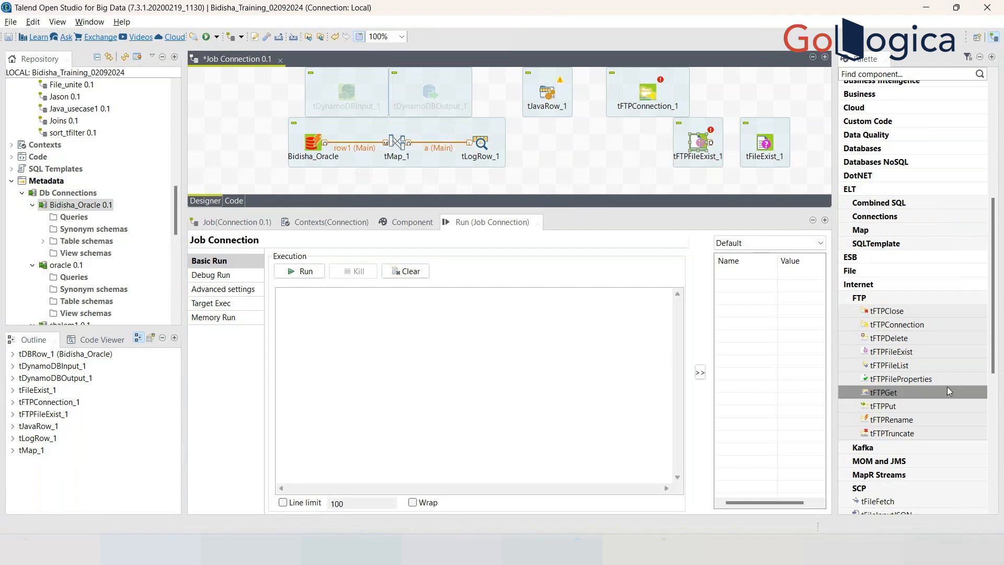
# Examine the host, port and username settings of tFTPConnection and compare them with the file-exist components
pyautogui.doubleClick(645, 93)
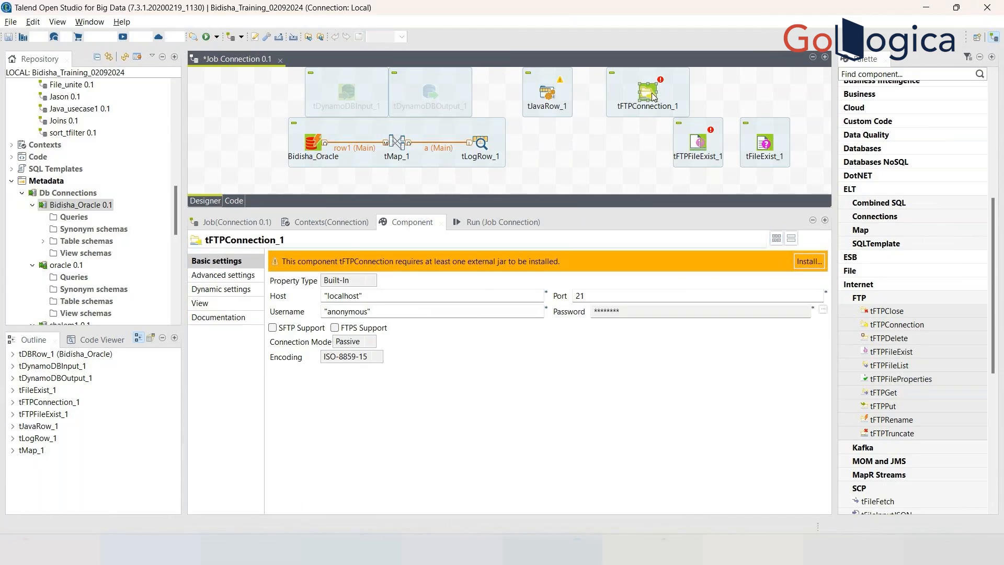
pyautogui.moveTo(329, 295); pyautogui.dragTo(363, 294)
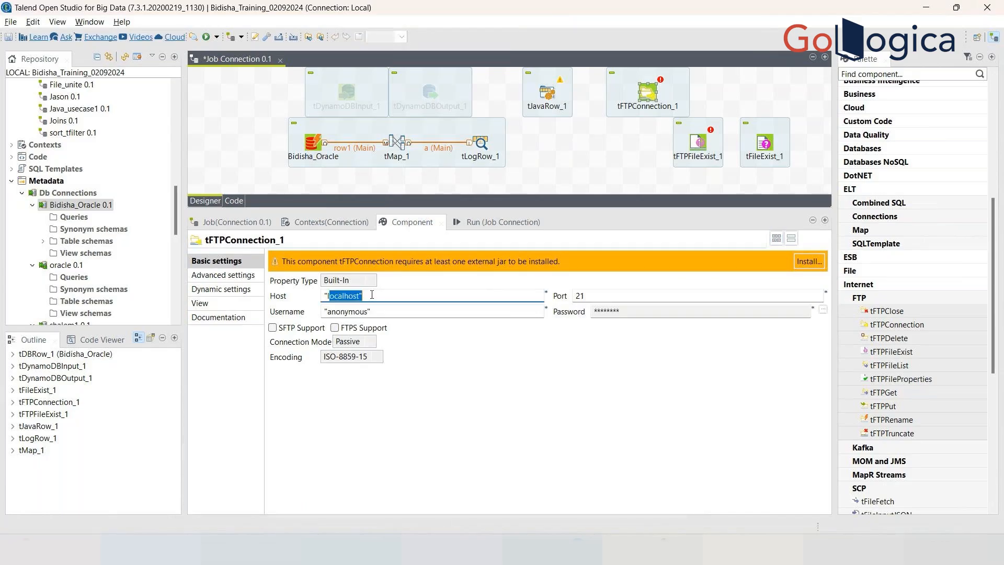
pyautogui.click(591, 296)
pyautogui.press('Tab')
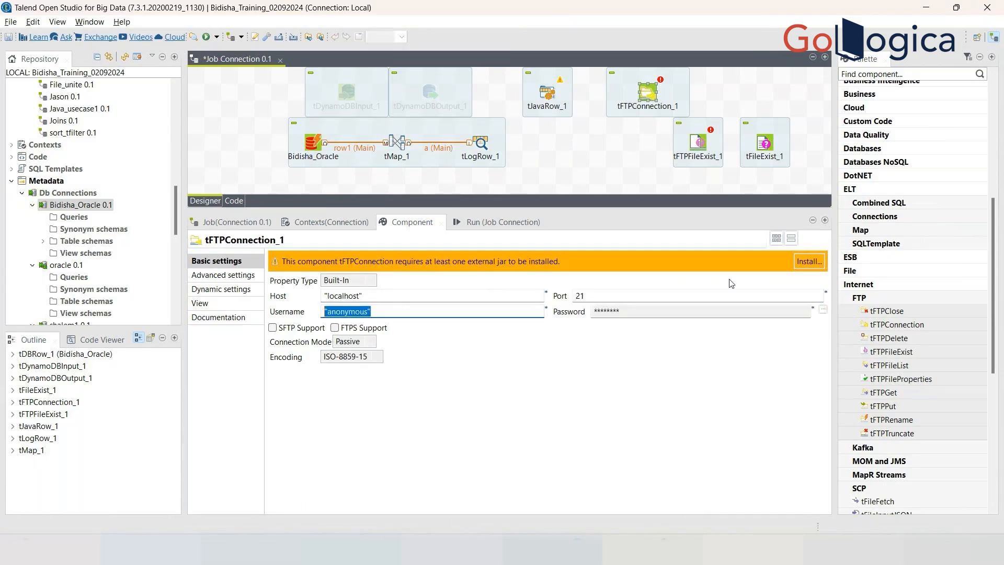
pyautogui.click(705, 142)
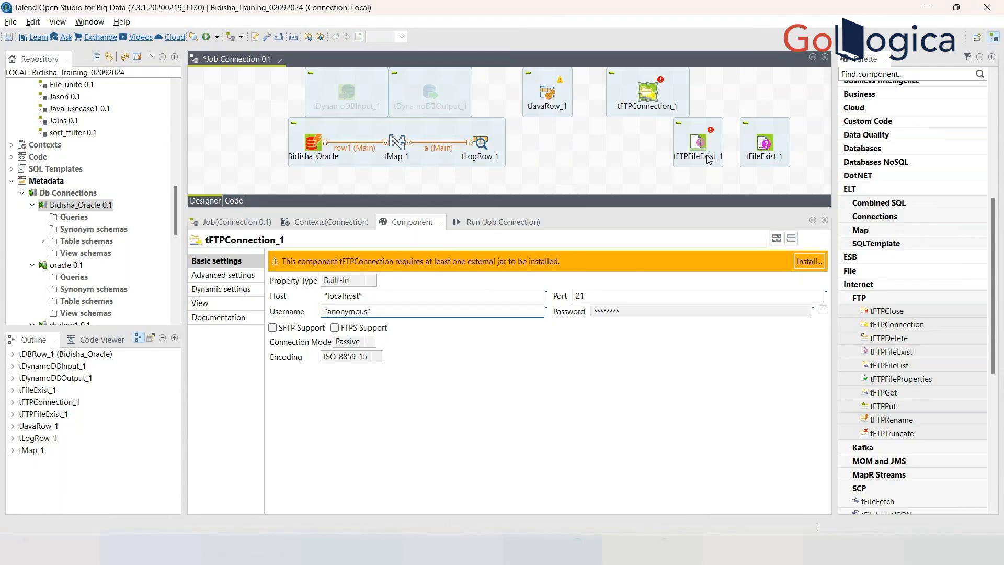
pyautogui.click(763, 142)
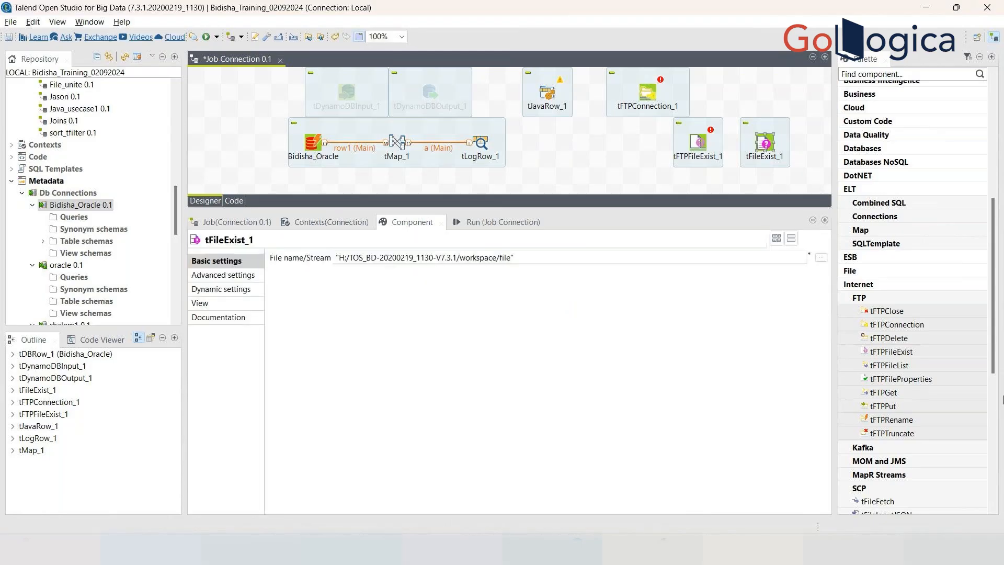
# Add tFTPGet and tFTPPut components side by side below tFTPConnection and show their basic settings
pyautogui.moveTo(923, 395); pyautogui.dragTo(631, 159)
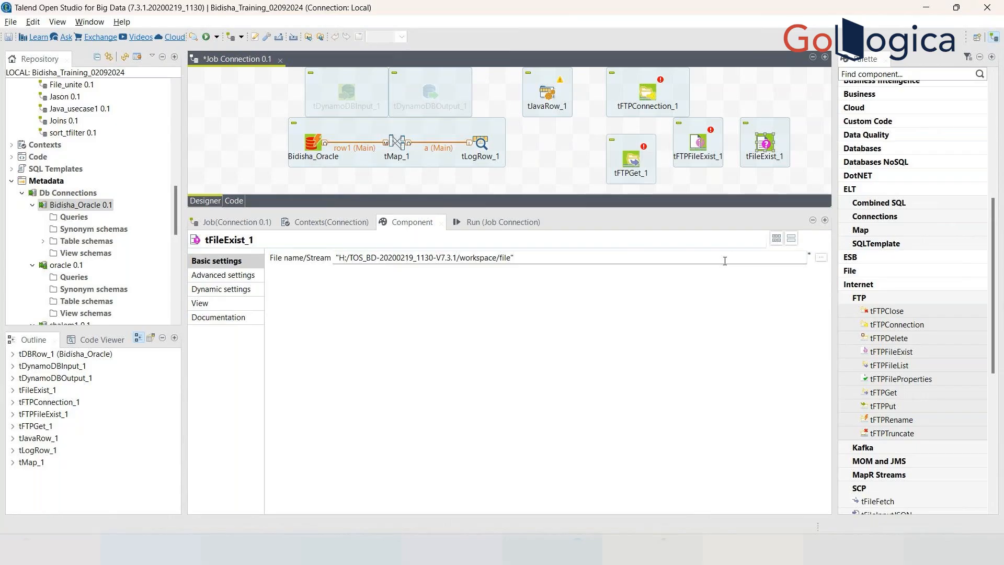
pyautogui.moveTo(883, 406); pyautogui.dragTo(581, 158)
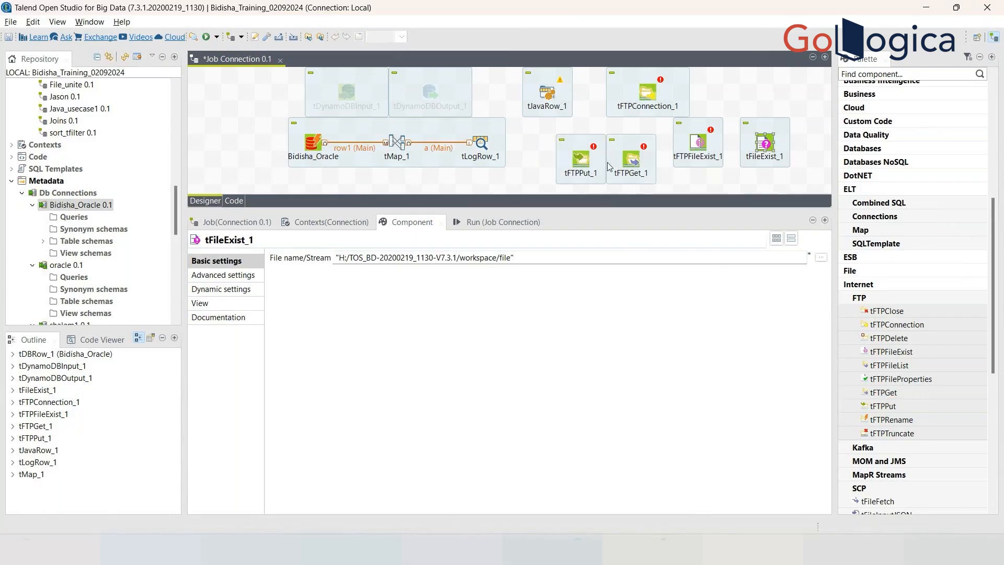
pyautogui.click(639, 158)
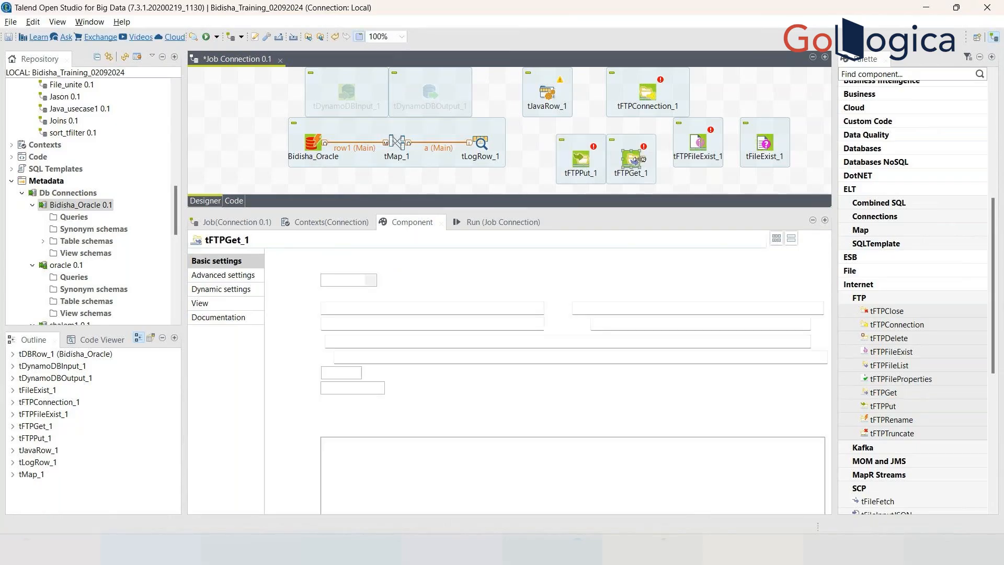
pyautogui.click(578, 163)
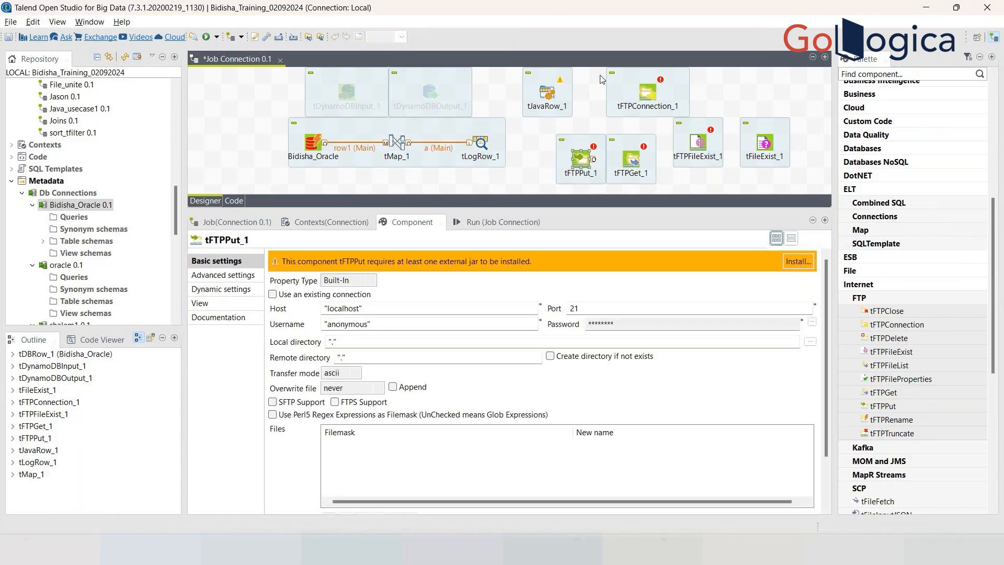
# Deactivate the tFTPConnection, tFTPFileExist, tFileExist, tFTPGet and tFTPPut components in the job
pyautogui.moveTo(597, 72); pyautogui.dragTo(786, 174)
pyautogui.rightClick(763, 142)
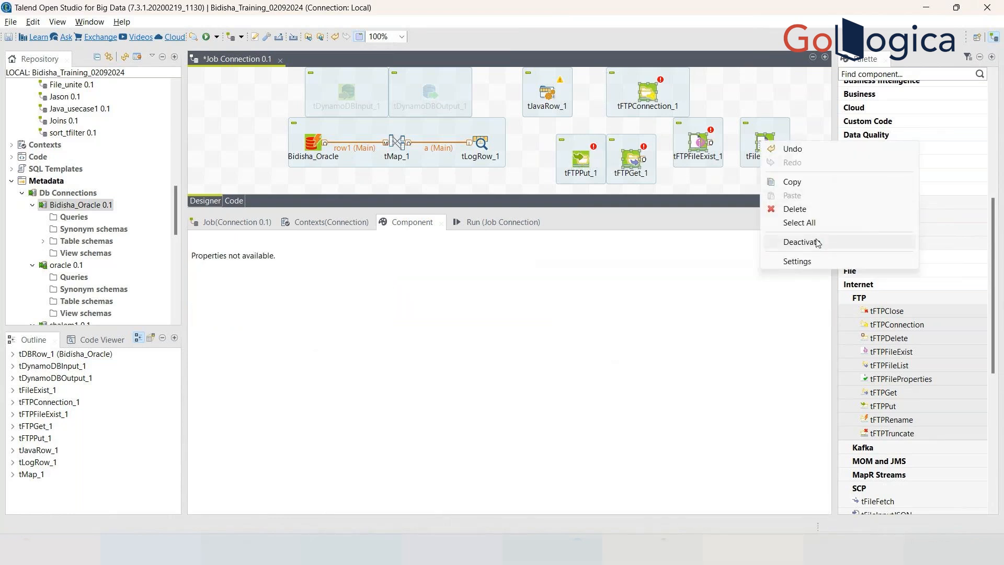
pyautogui.click(800, 242)
pyautogui.click(585, 160)
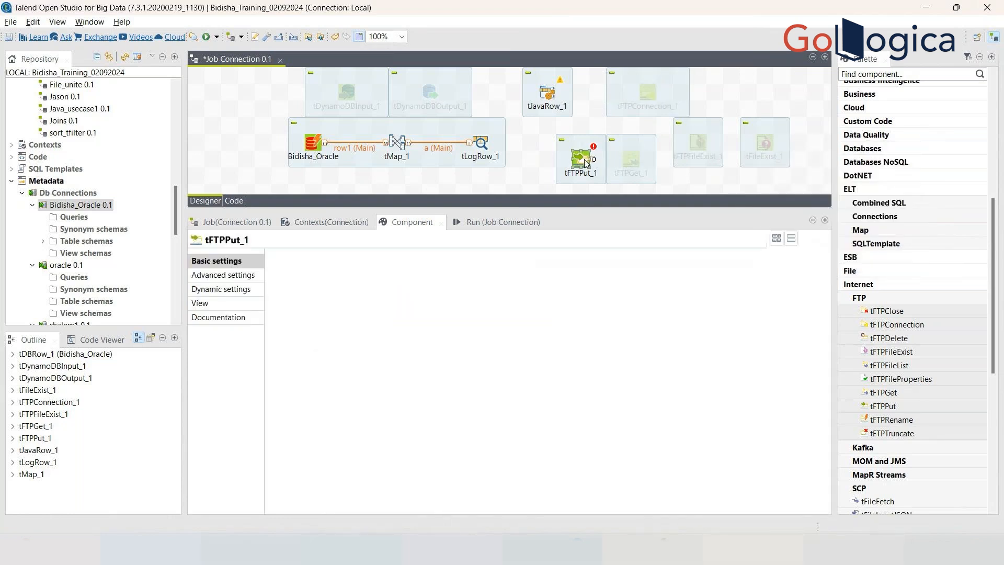
pyautogui.rightClick(584, 161)
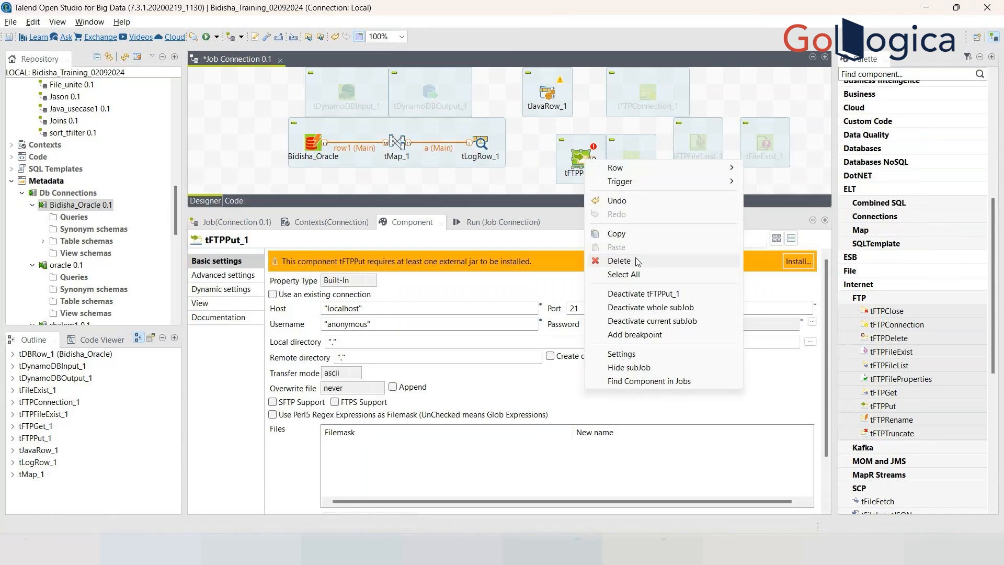
pyautogui.click(648, 293)
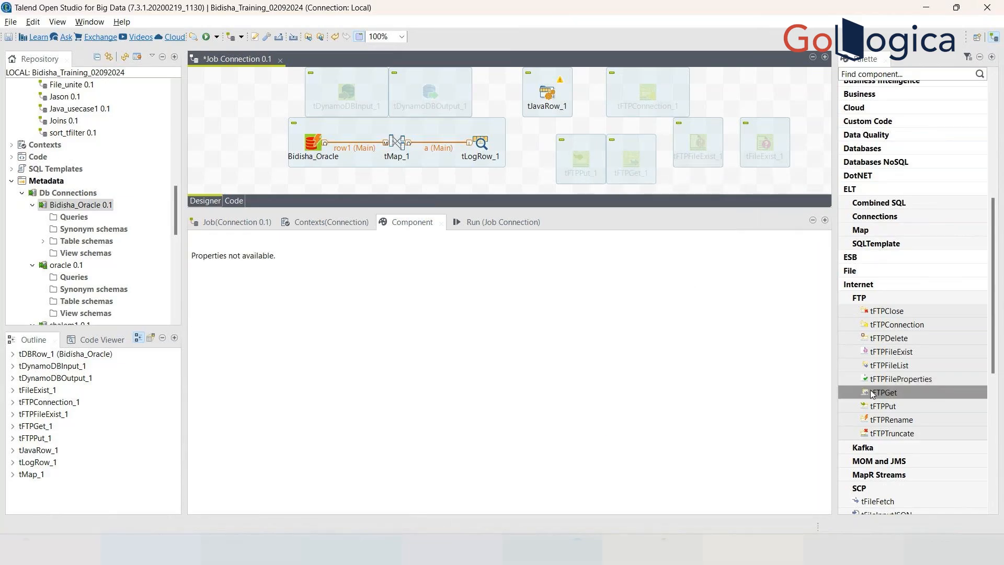
# Browse the Internet component family, including its FTP and Kafka groups and tSendMail
pyautogui.scroll(-3, 878, 366)
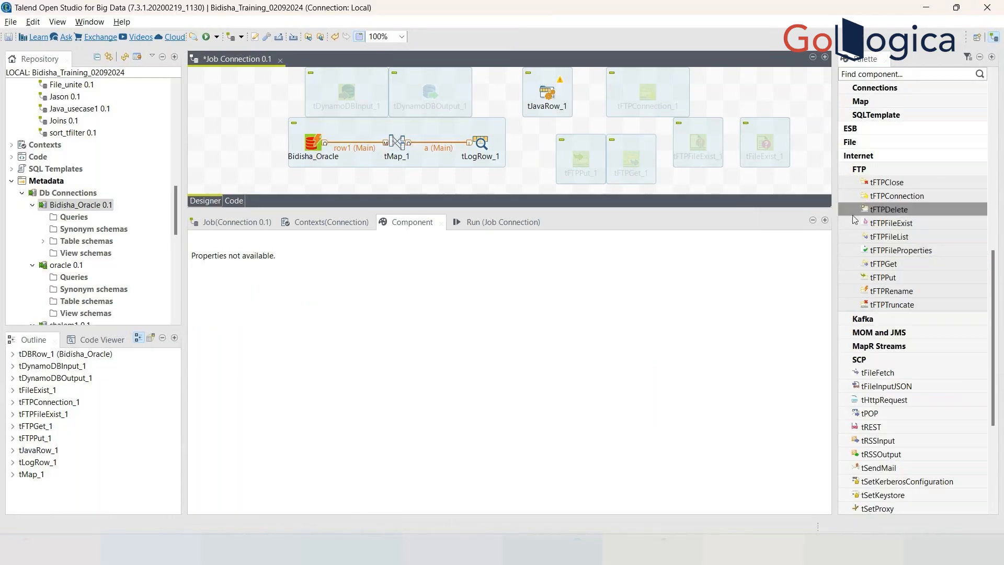
pyautogui.click(851, 170)
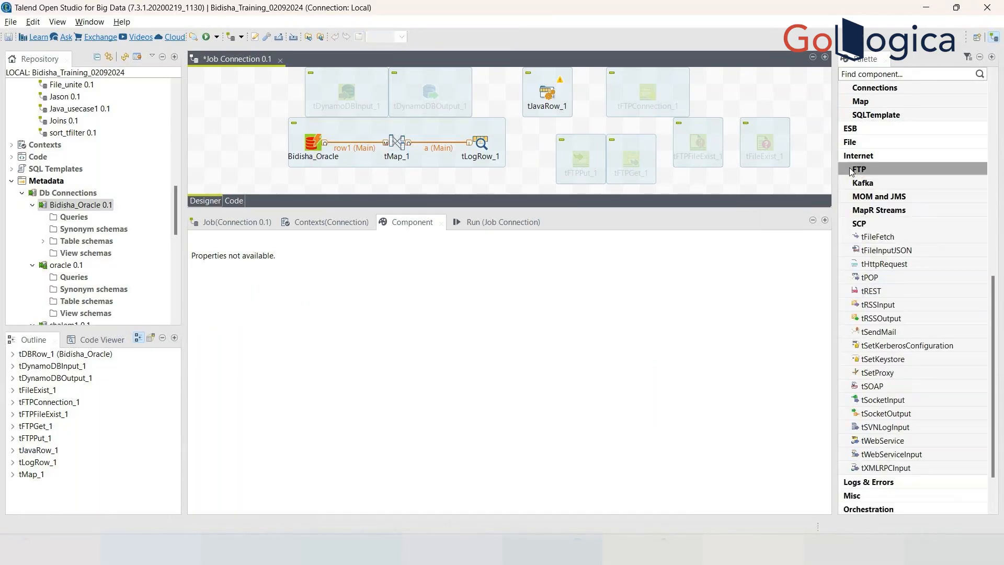
pyautogui.click(851, 171)
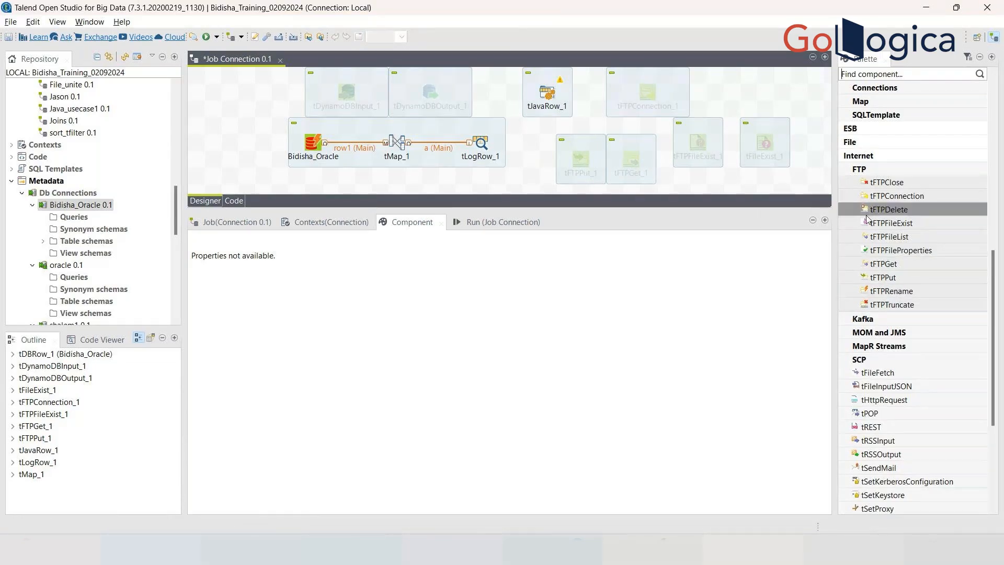
pyautogui.click(855, 171)
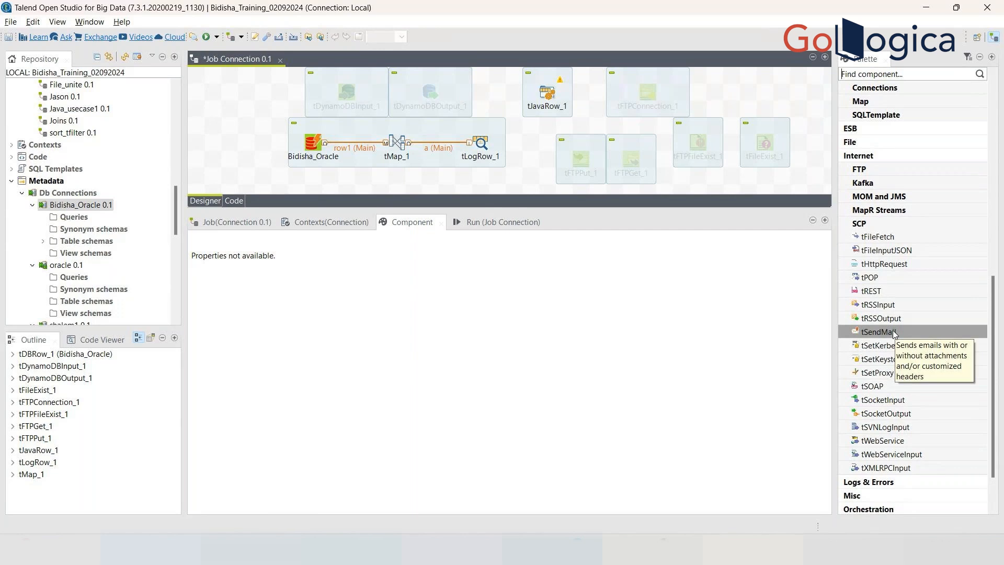
pyautogui.click(907, 183)
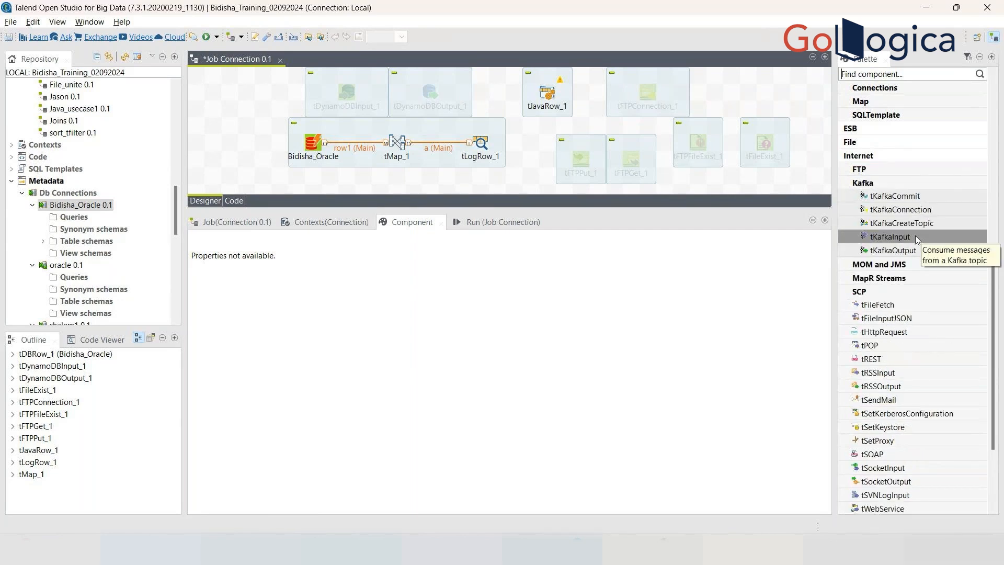
pyautogui.scroll(-3, 920, 278)
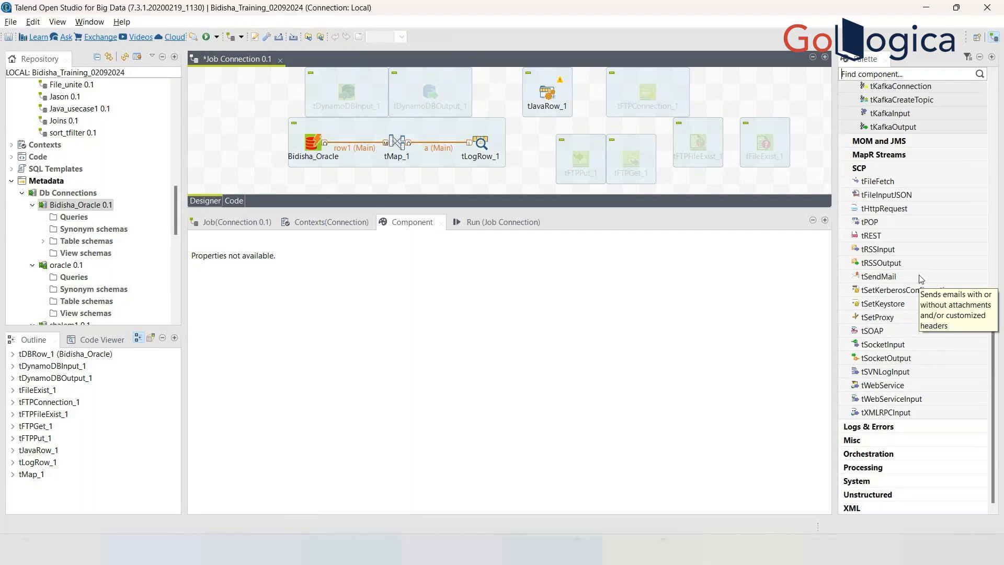
# Add tLogRow and tLogCatcher components from the Logs & Errors family beside the Oracle query flow
pyautogui.click(872, 427)
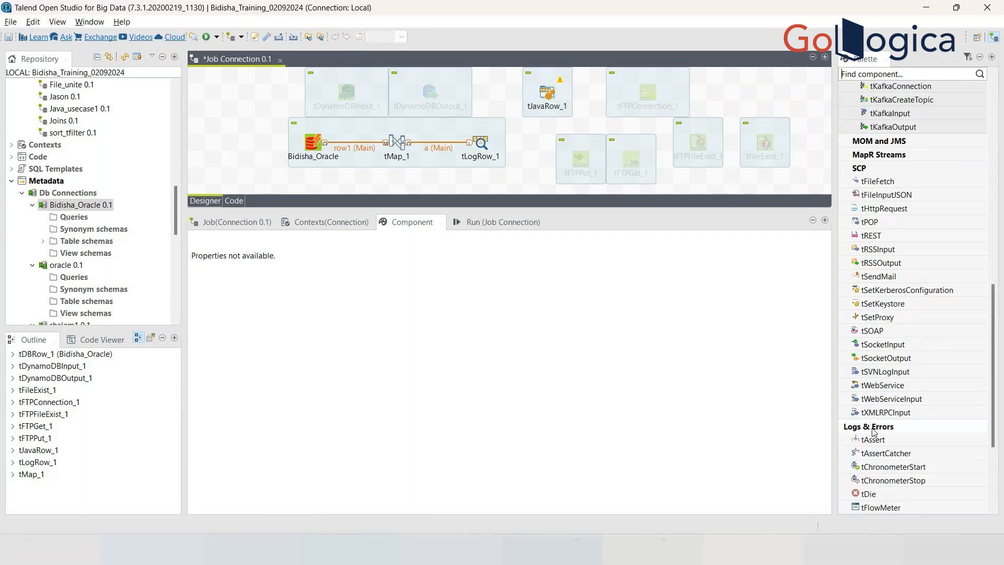
pyautogui.scroll(-4, 879, 418)
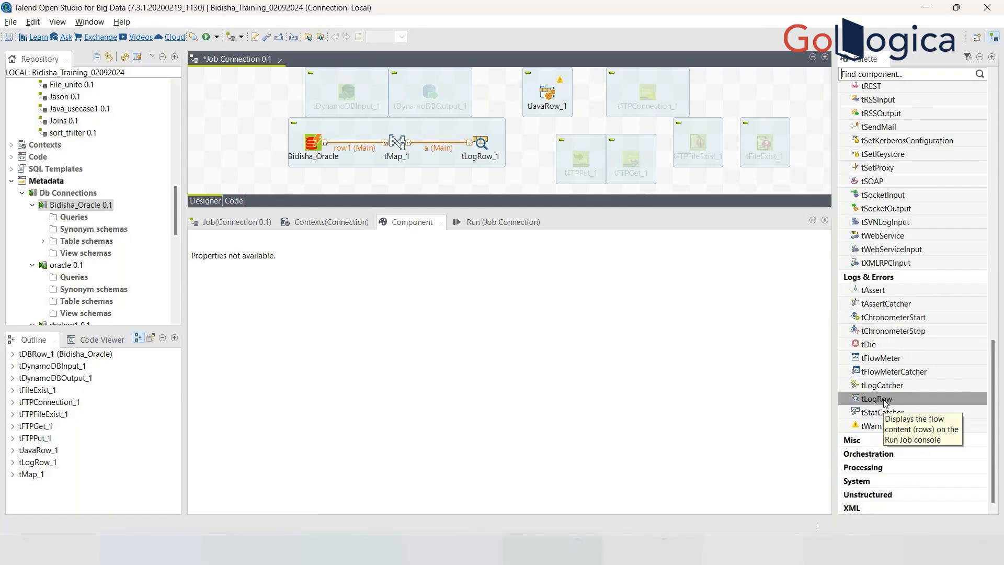
pyautogui.moveTo(884, 403); pyautogui.dragTo(210, 134)
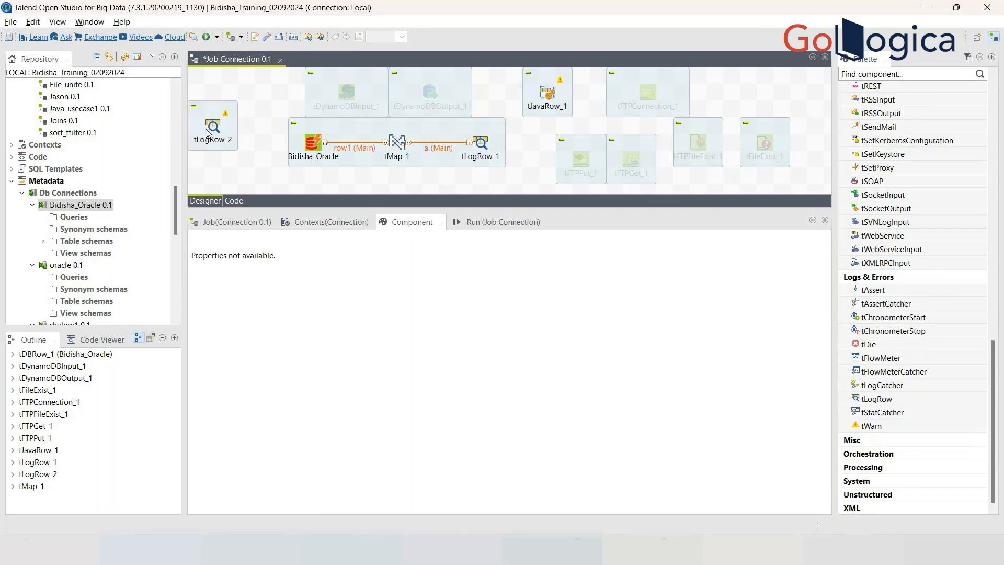
pyautogui.moveTo(897, 393); pyautogui.dragTo(237, 159)
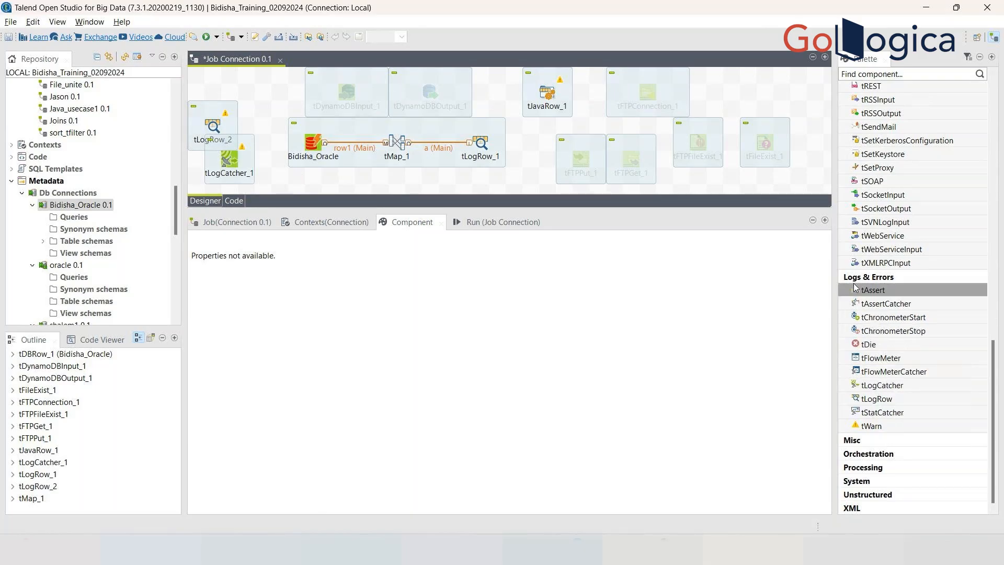
pyautogui.click(871, 277)
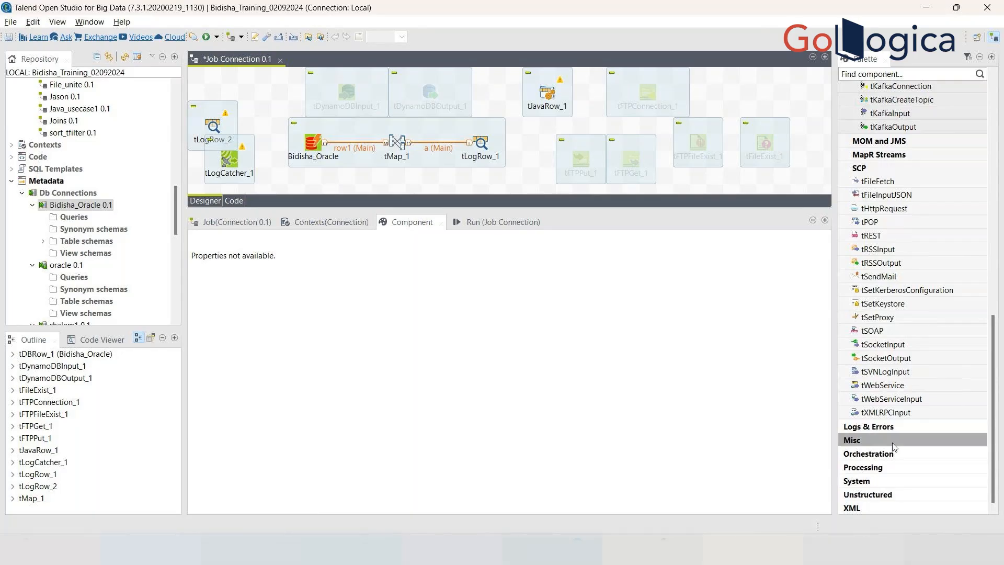
pyautogui.scroll(10, 892, 434)
pyautogui.scroll(2, 892, 433)
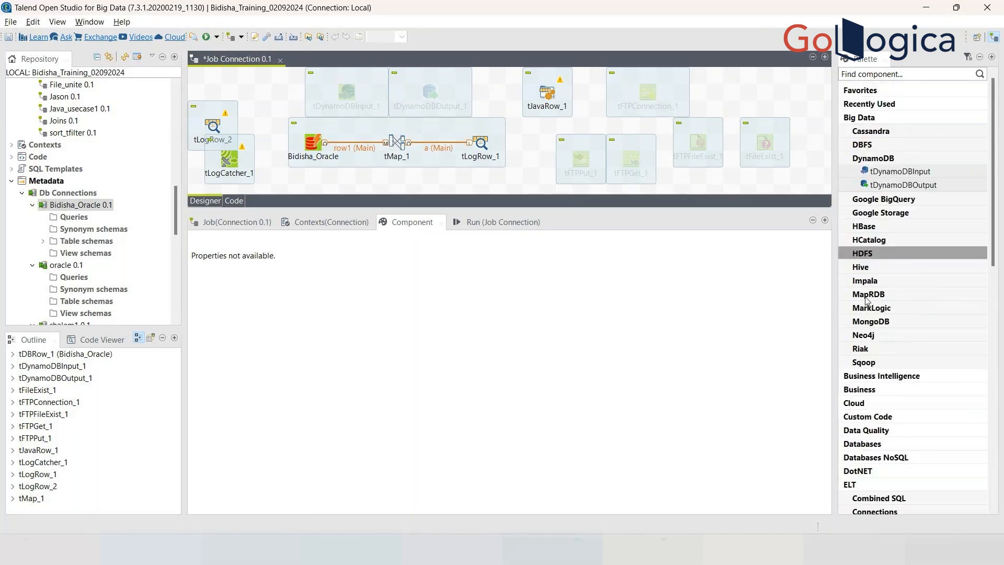
pyautogui.click(555, 103)
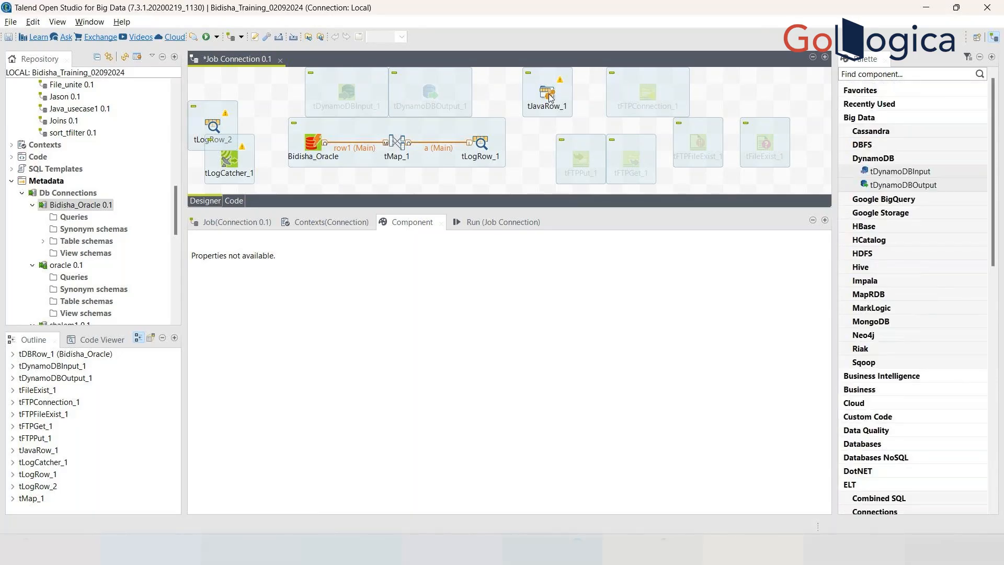
pyautogui.click(520, 170)
pyautogui.moveTo(595, 73); pyautogui.dragTo(804, 186)
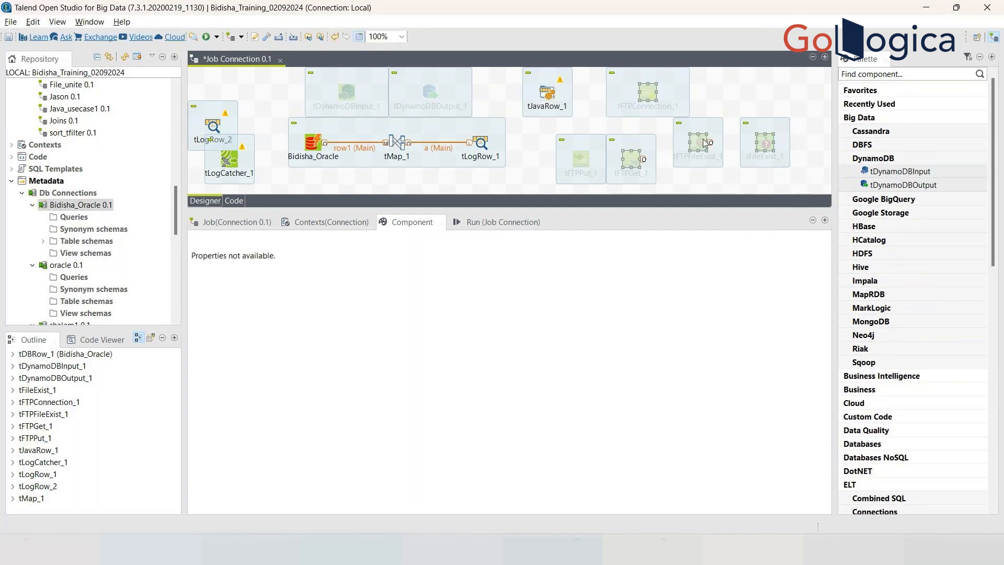
pyautogui.click(701, 145)
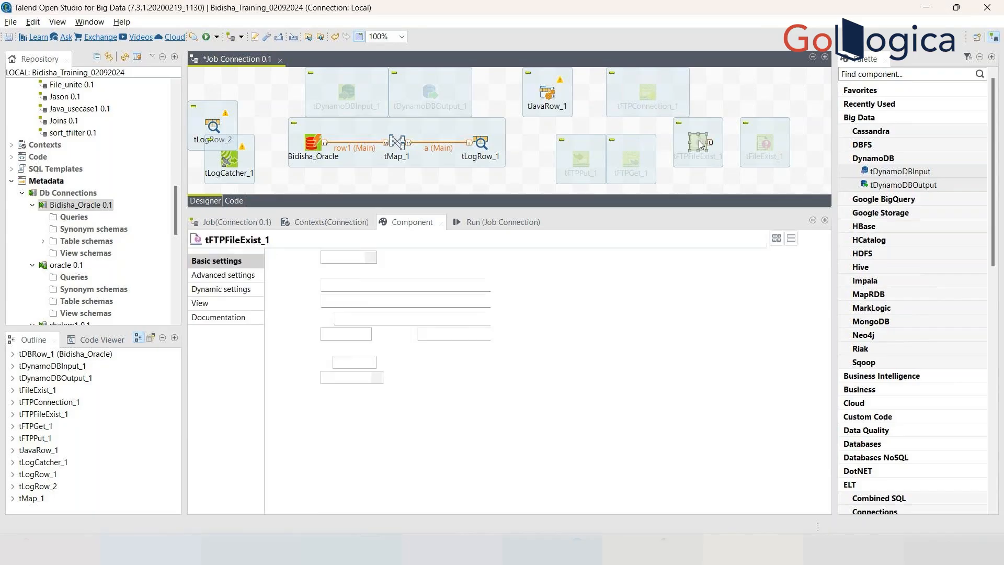
pyautogui.click(674, 179)
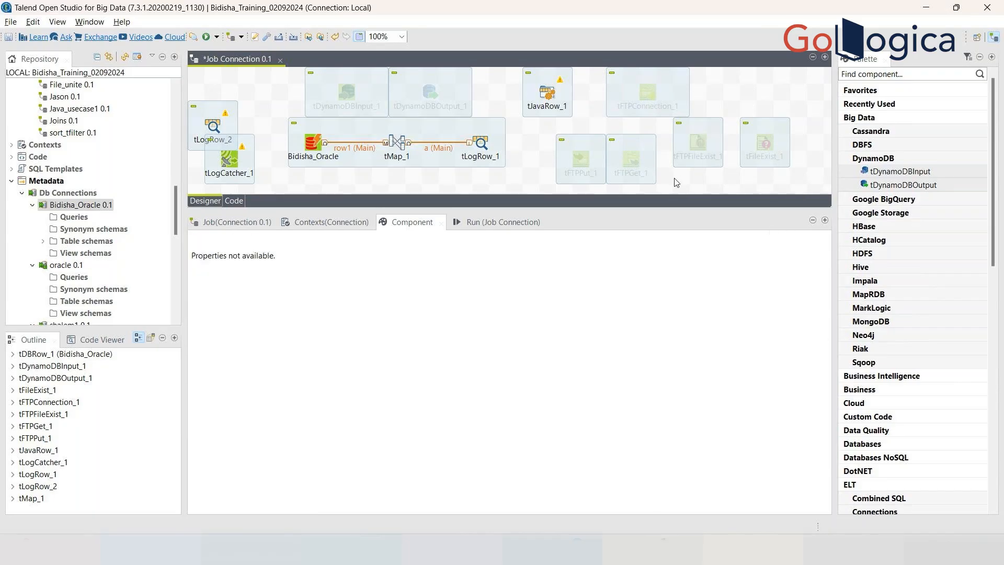
pyautogui.click(487, 223)
pyautogui.click(425, 331)
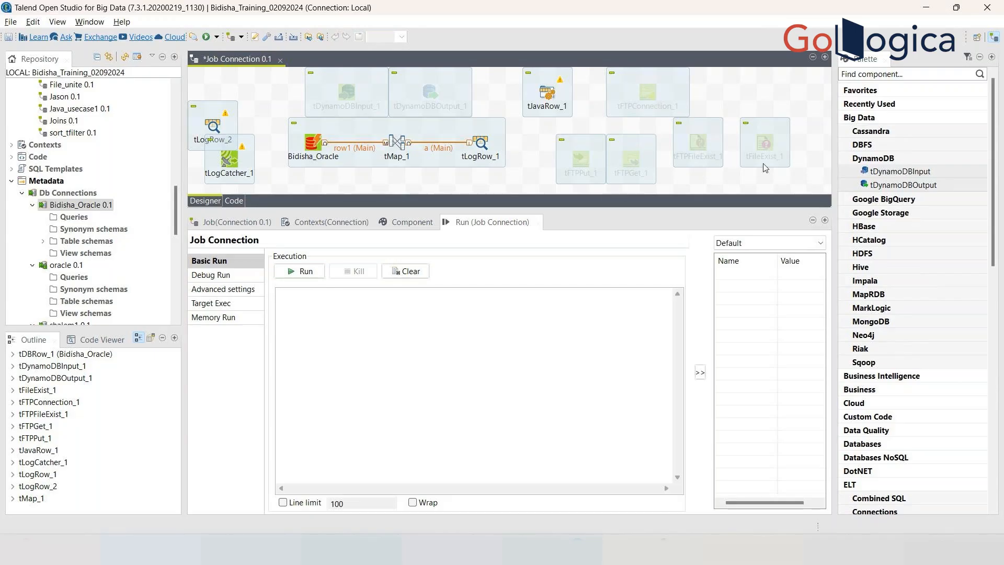
# Add another tFileExist component by searching "tfile", place it beside the deactivated one and delete it again
pyautogui.click(762, 181)
pyautogui.write('tf')
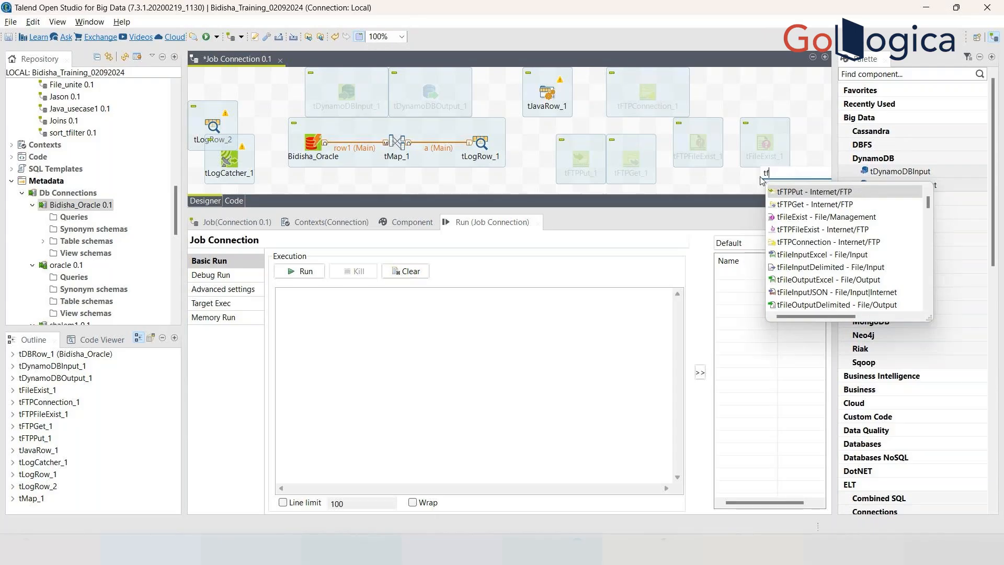
pyautogui.write('ile')
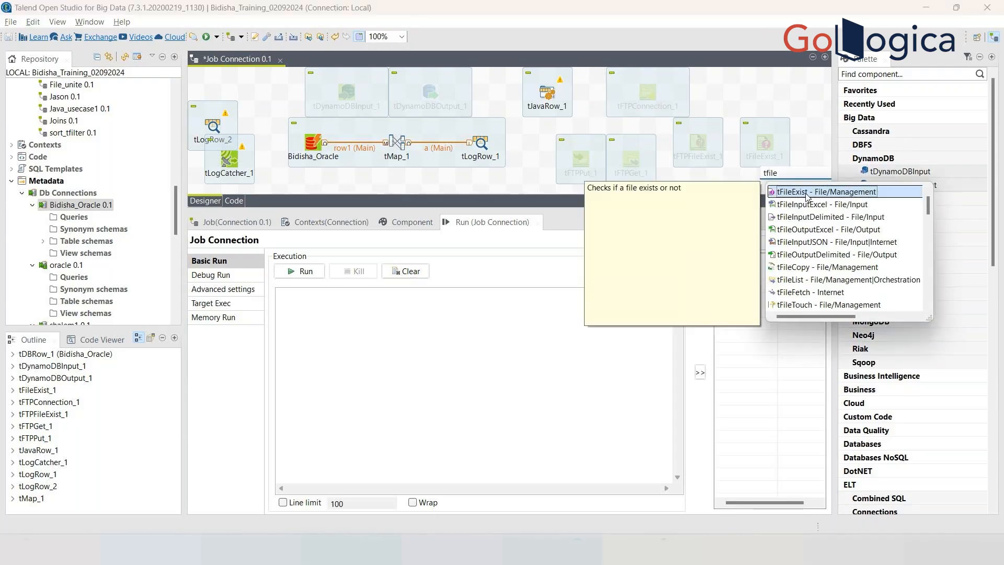
pyautogui.press('Return')
pyautogui.moveTo(778, 170); pyautogui.dragTo(808, 149)
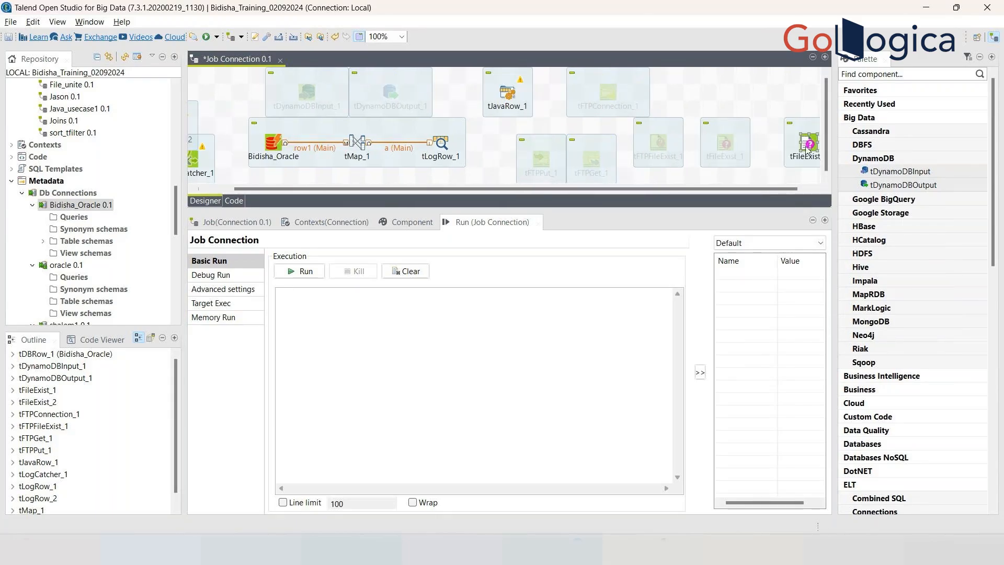
pyautogui.rightClick(808, 149)
pyautogui.click(842, 233)
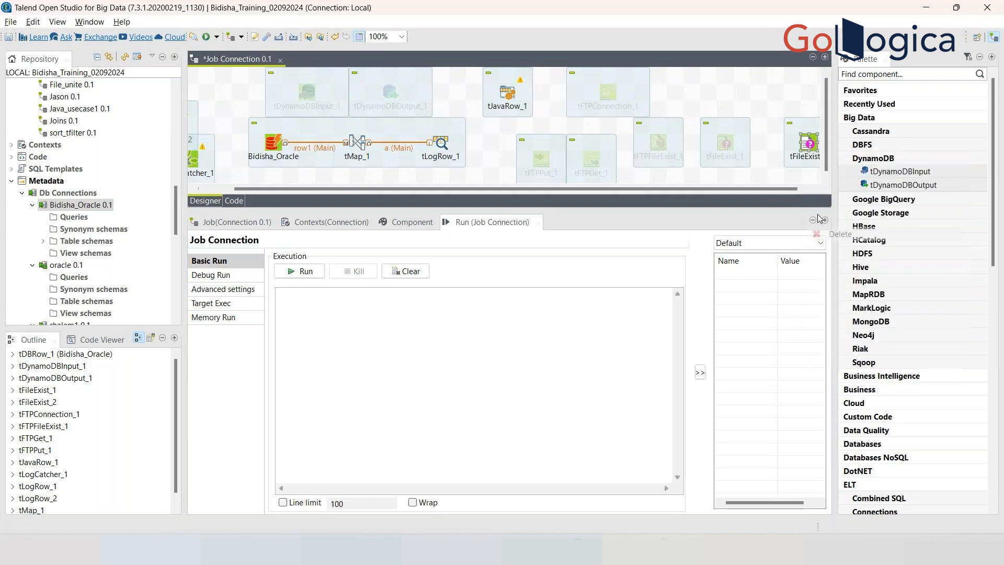